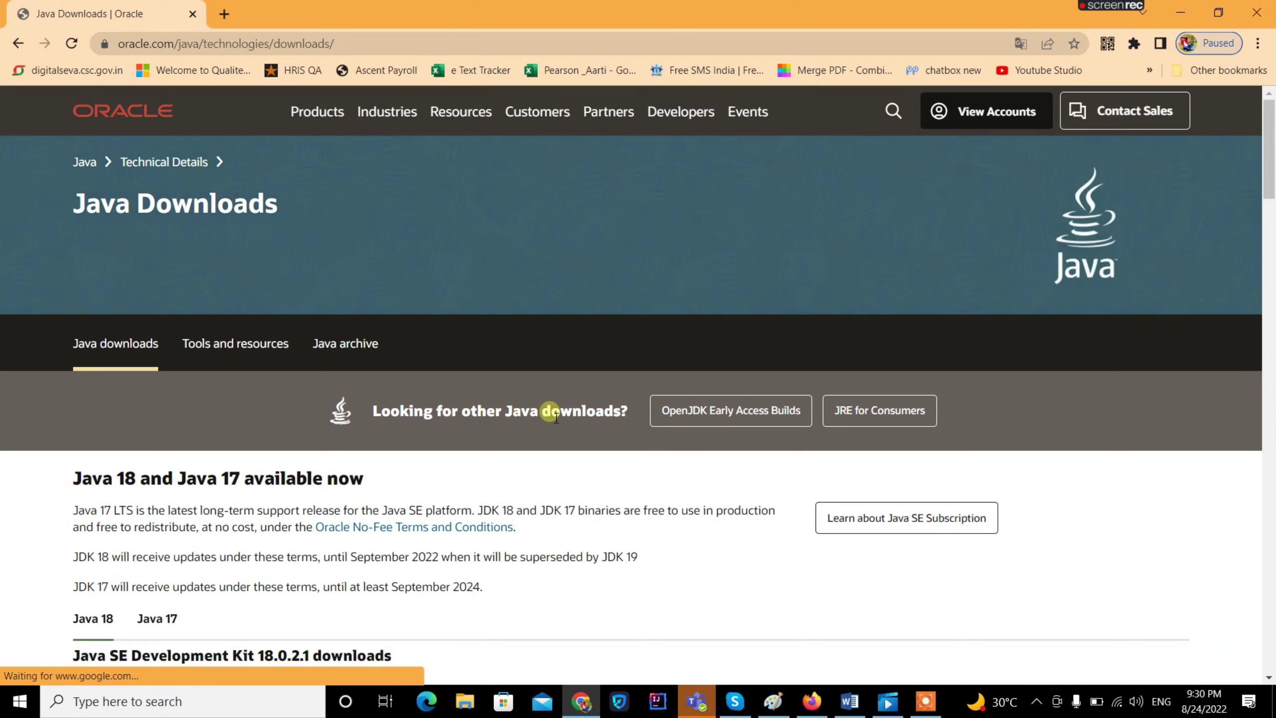
View the Java SE Development Kit 18 downloads for macOS, and switch the list to the Windows installers
{"action": "scroll", "coordinate": [550, 412], "scroll_direction": "down", "scroll_amount": 3}
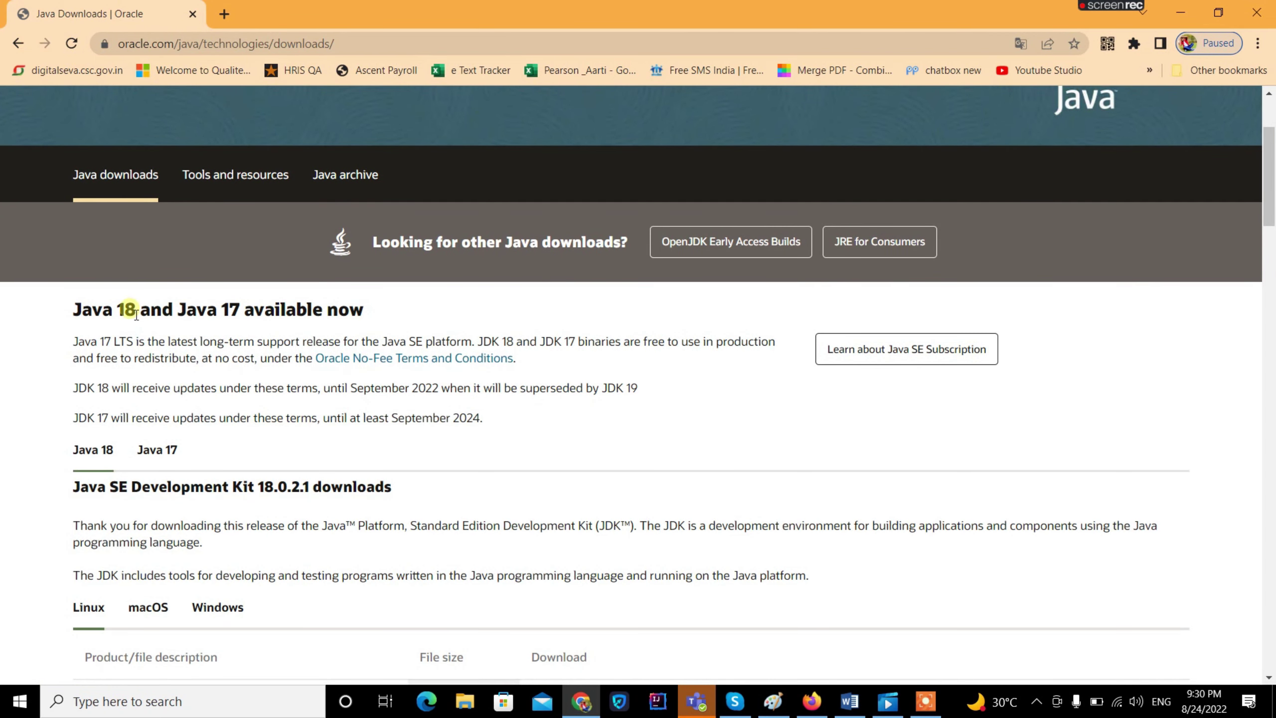
{"action": "scroll", "coordinate": [396, 345], "scroll_direction": "down", "scroll_amount": 1}
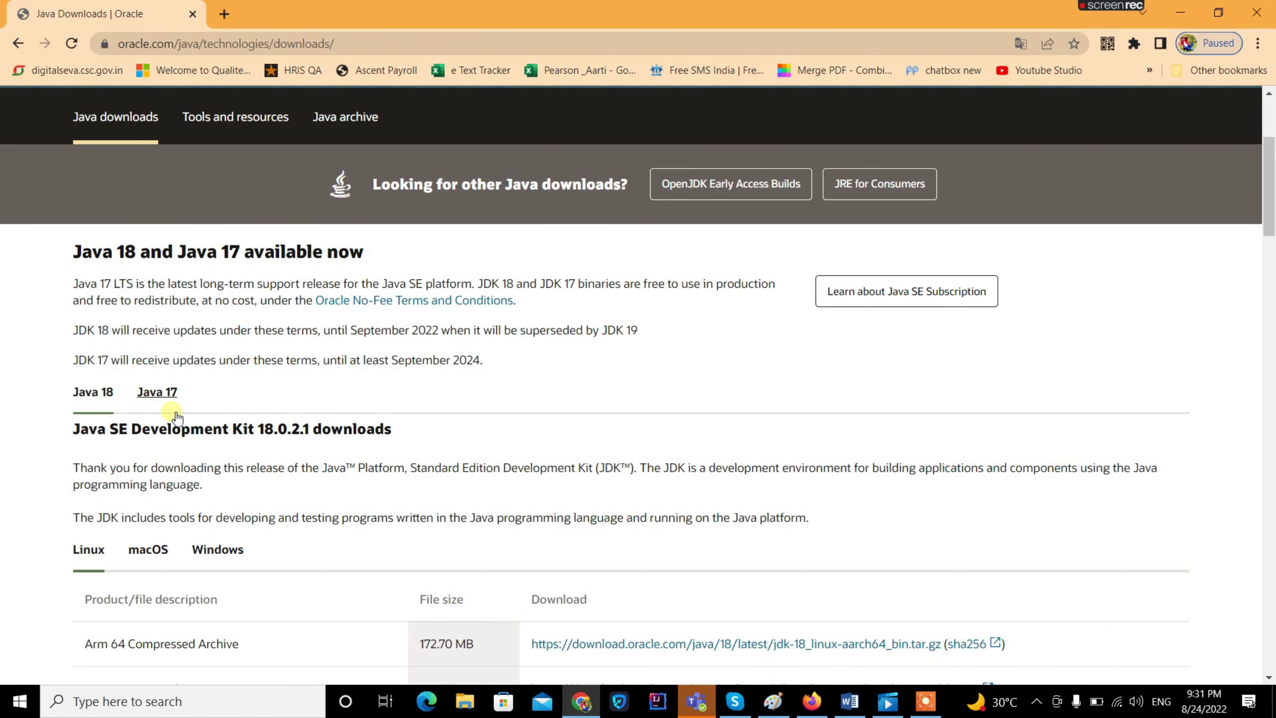
{"action": "scroll", "coordinate": [396, 442], "scroll_direction": "down", "scroll_amount": 2}
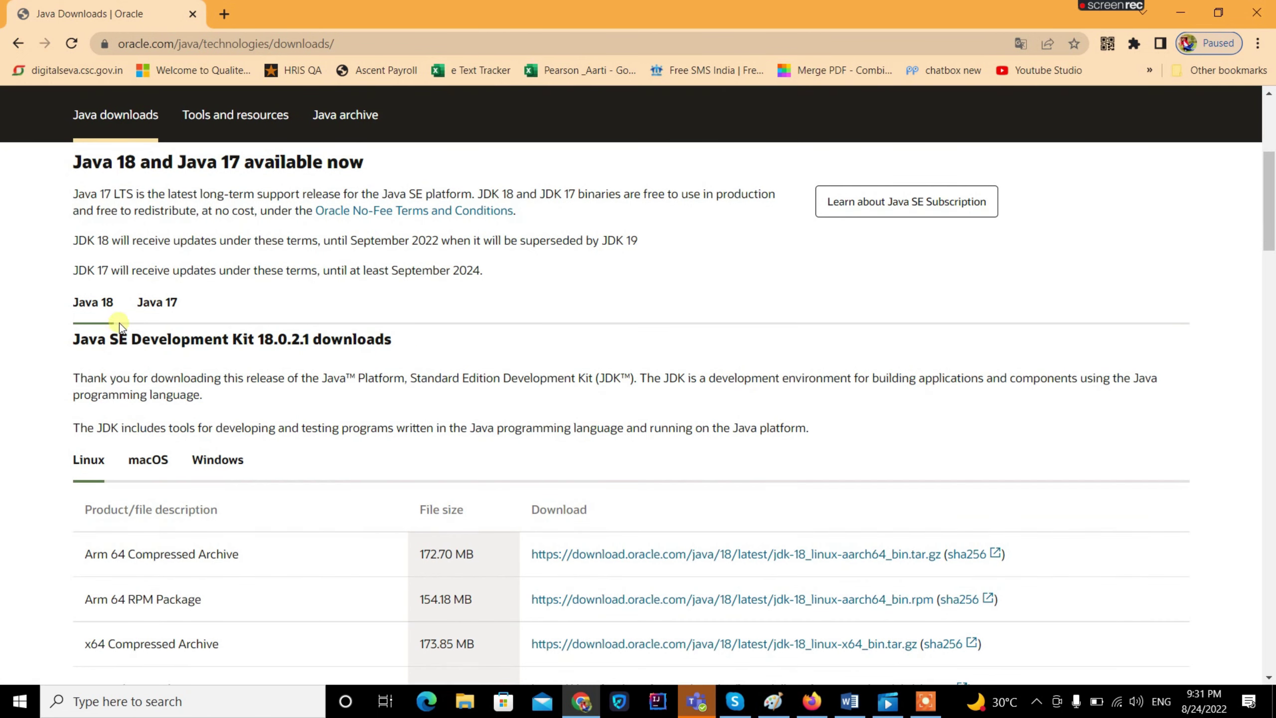
{"action": "scroll", "coordinate": [513, 483], "scroll_direction": "down", "scroll_amount": 3}
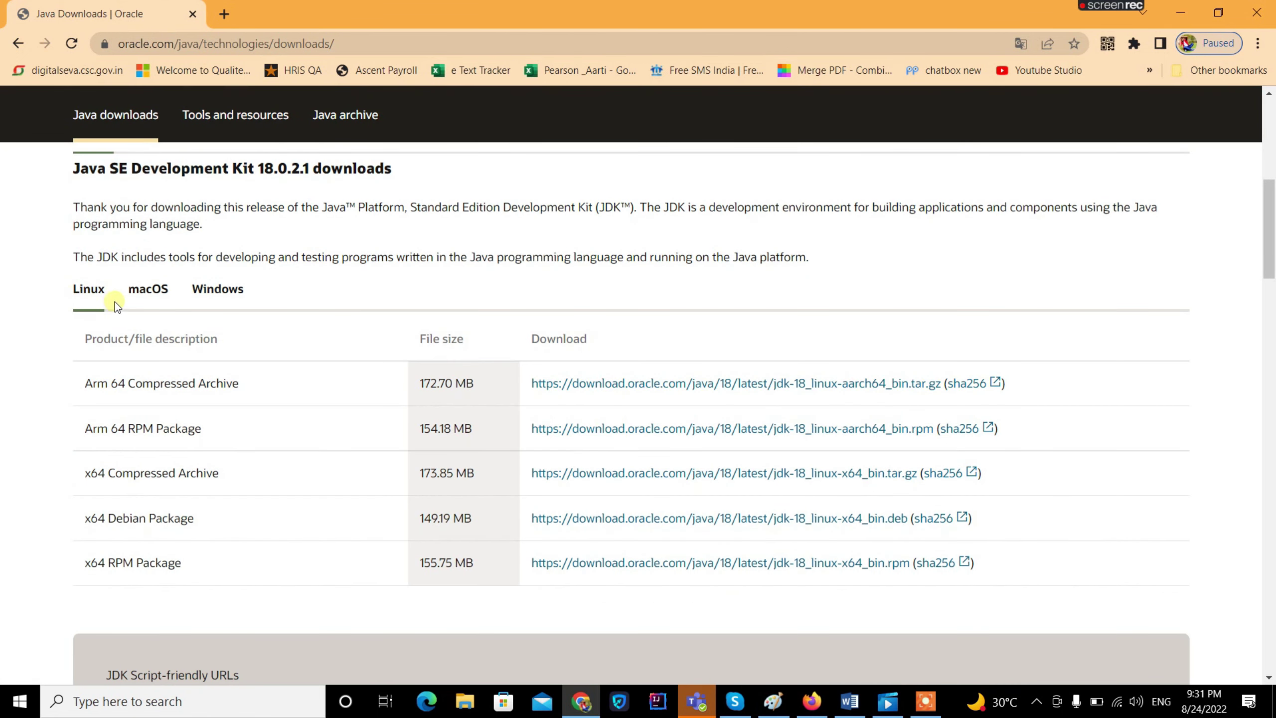
{"action": "left_click", "coordinate": [149, 297]}
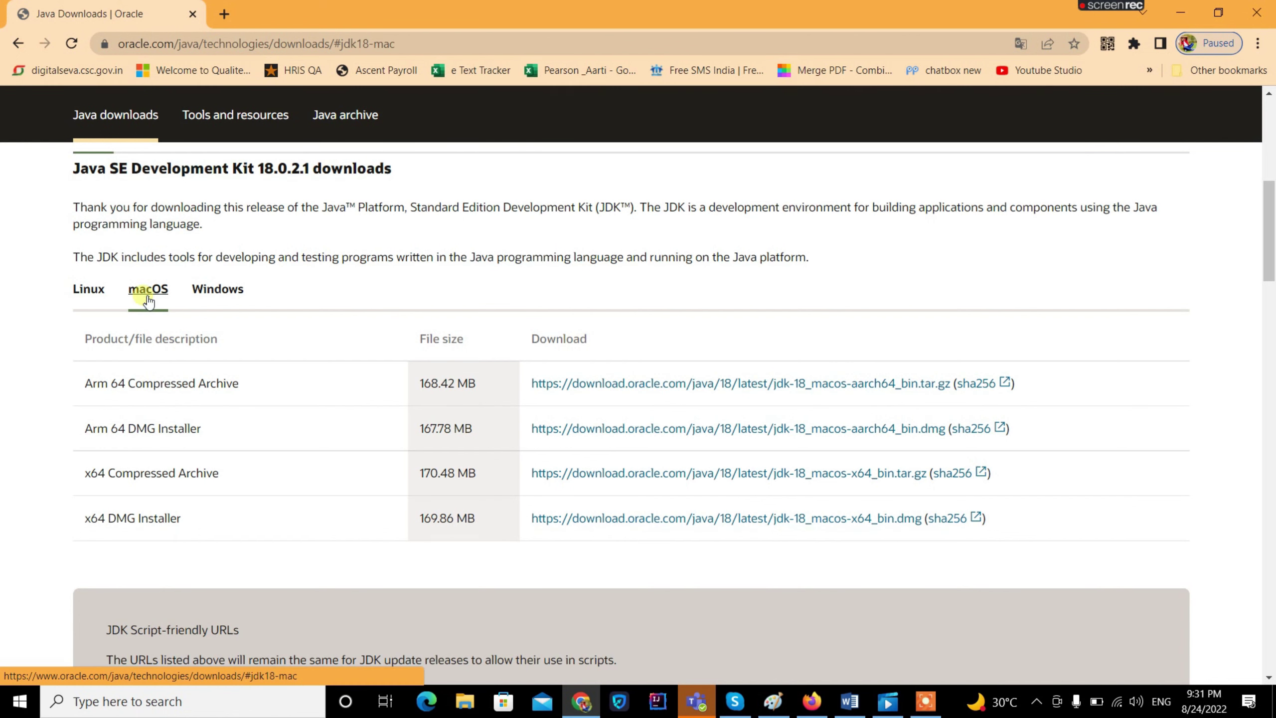
{"action": "left_click", "coordinate": [246, 297]}
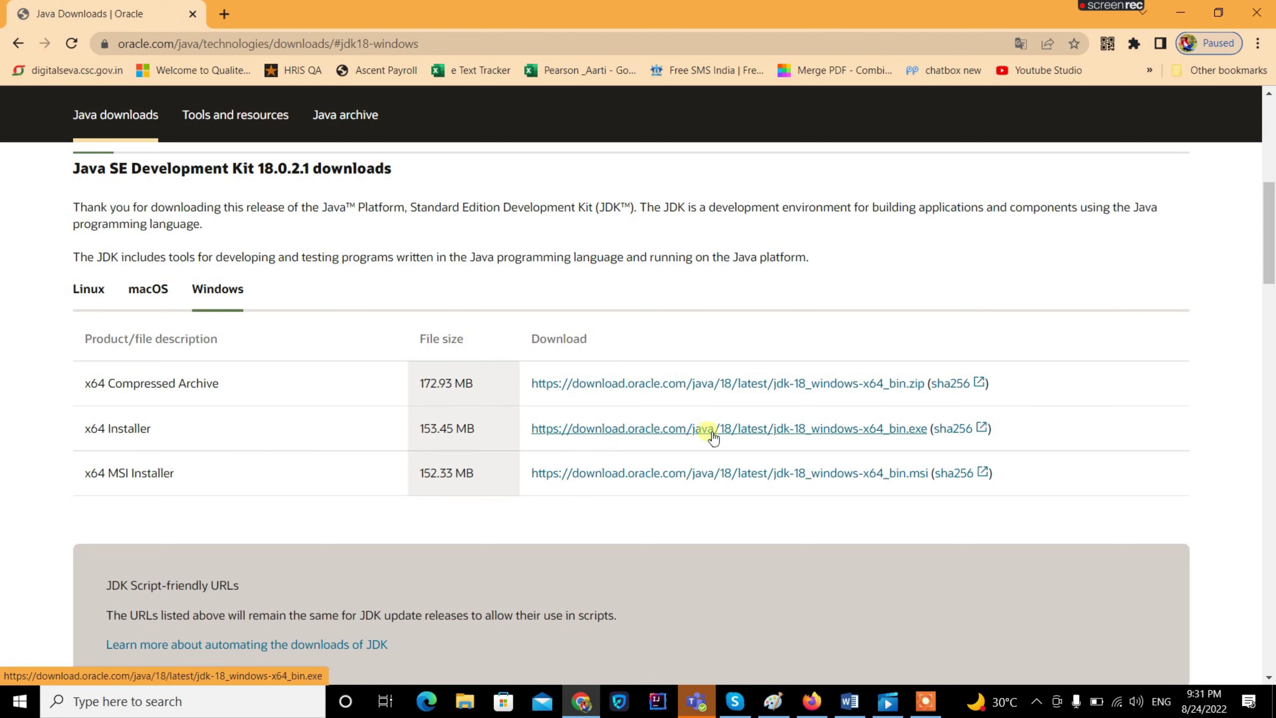
Minimize the browser and open the folder C:\Program Files\Java\jdk-18.0.2 in File Explorer
{"action": "left_click", "coordinate": [1179, 15]}
{"action": "right_click", "coordinate": [786, 283]}
{"action": "left_click", "coordinate": [829, 335]}
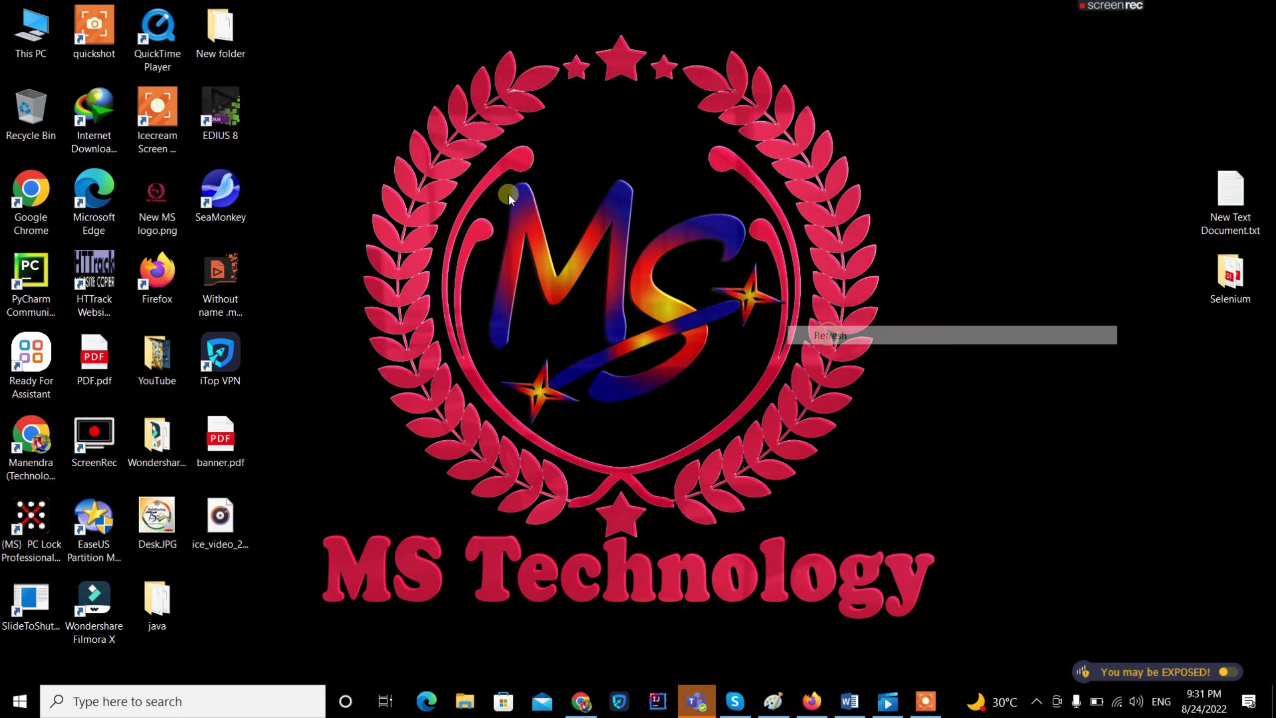
{"action": "double_click", "coordinate": [30, 31]}
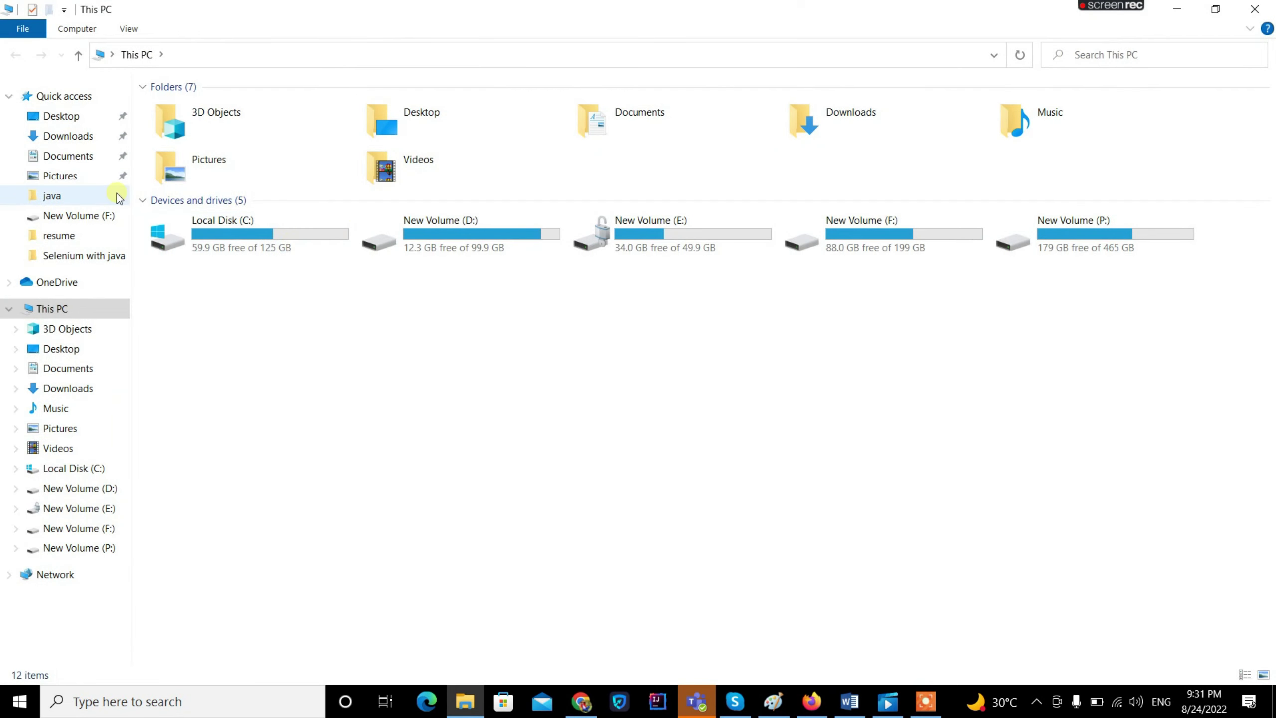
{"action": "double_click", "coordinate": [211, 223]}
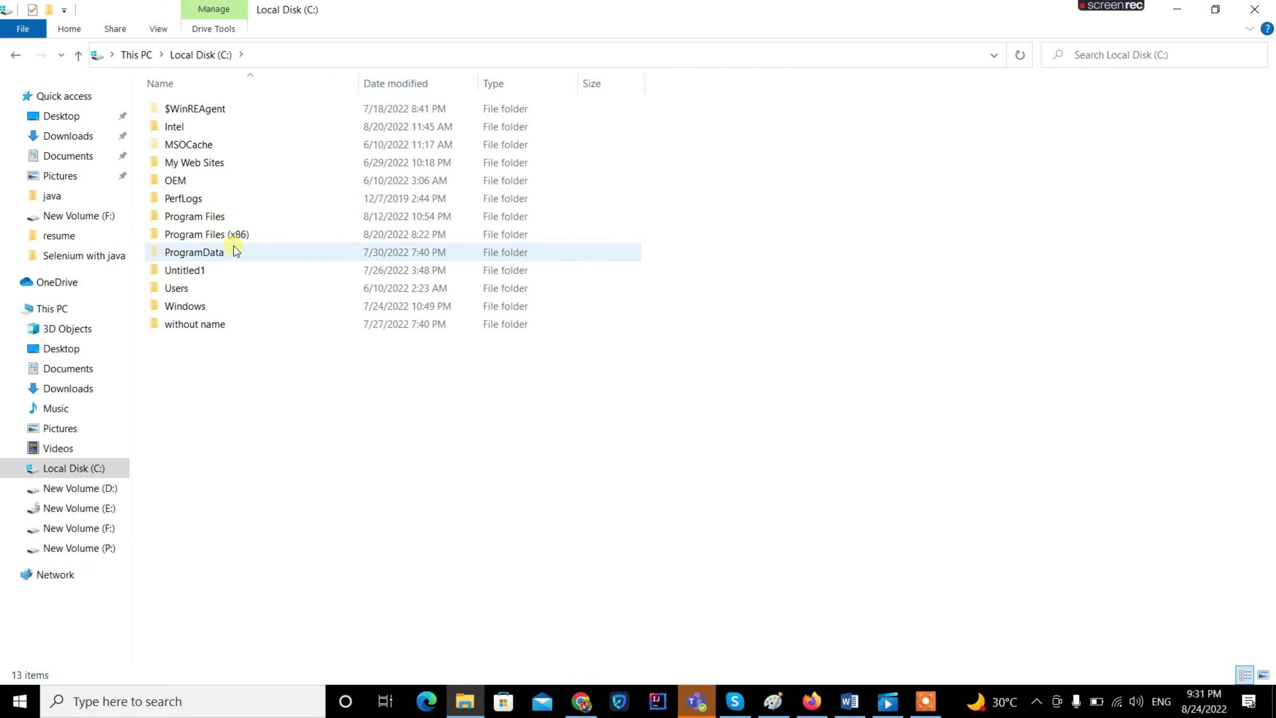
{"action": "double_click", "coordinate": [211, 216]}
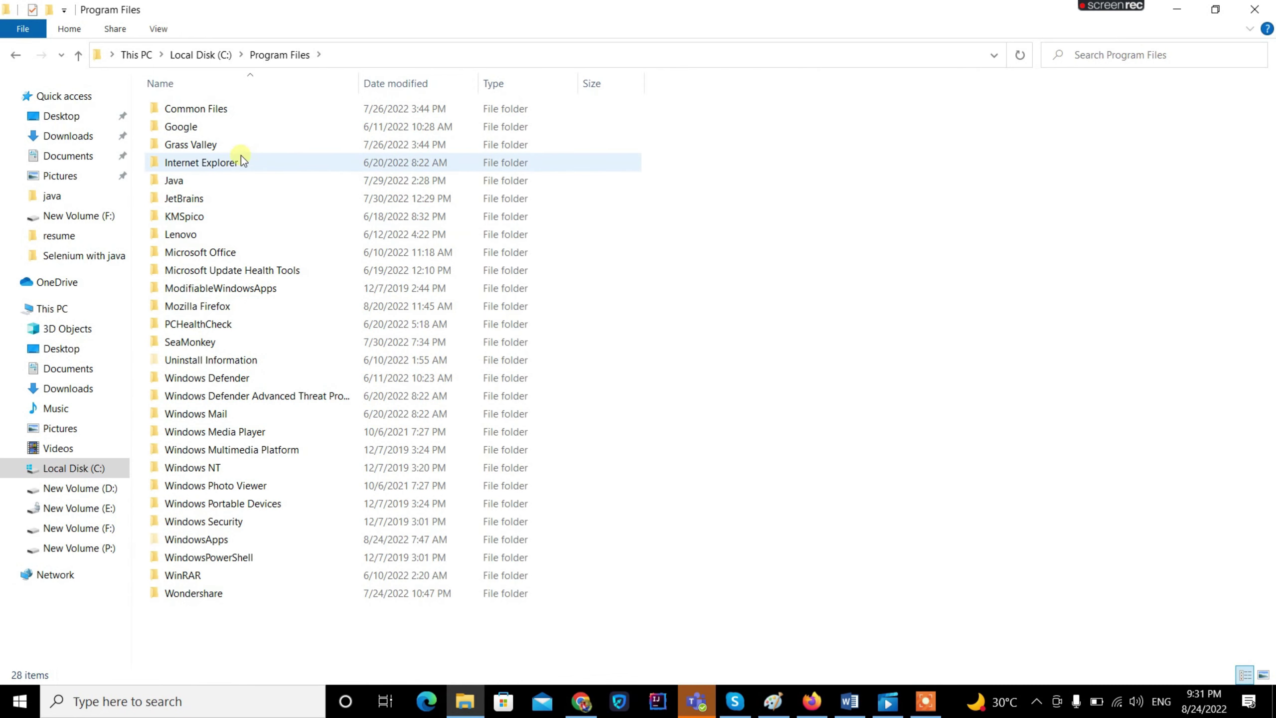
{"action": "double_click", "coordinate": [255, 182]}
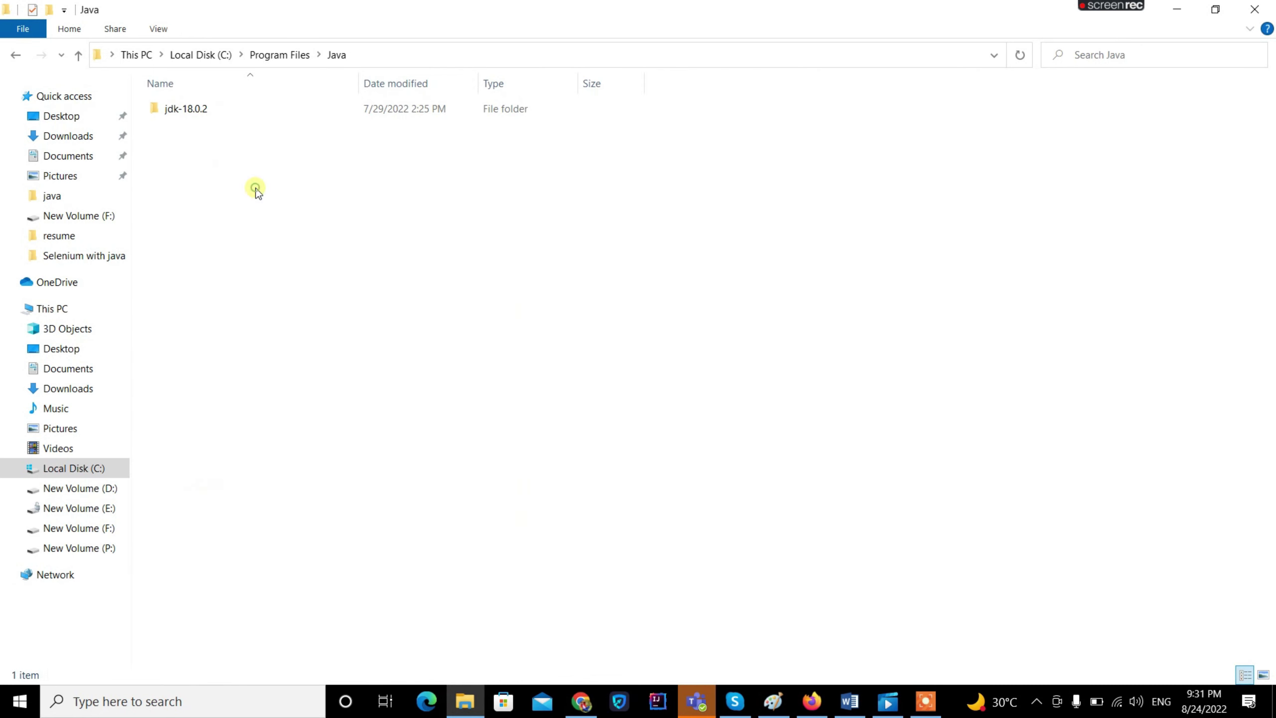
{"action": "double_click", "coordinate": [283, 103]}
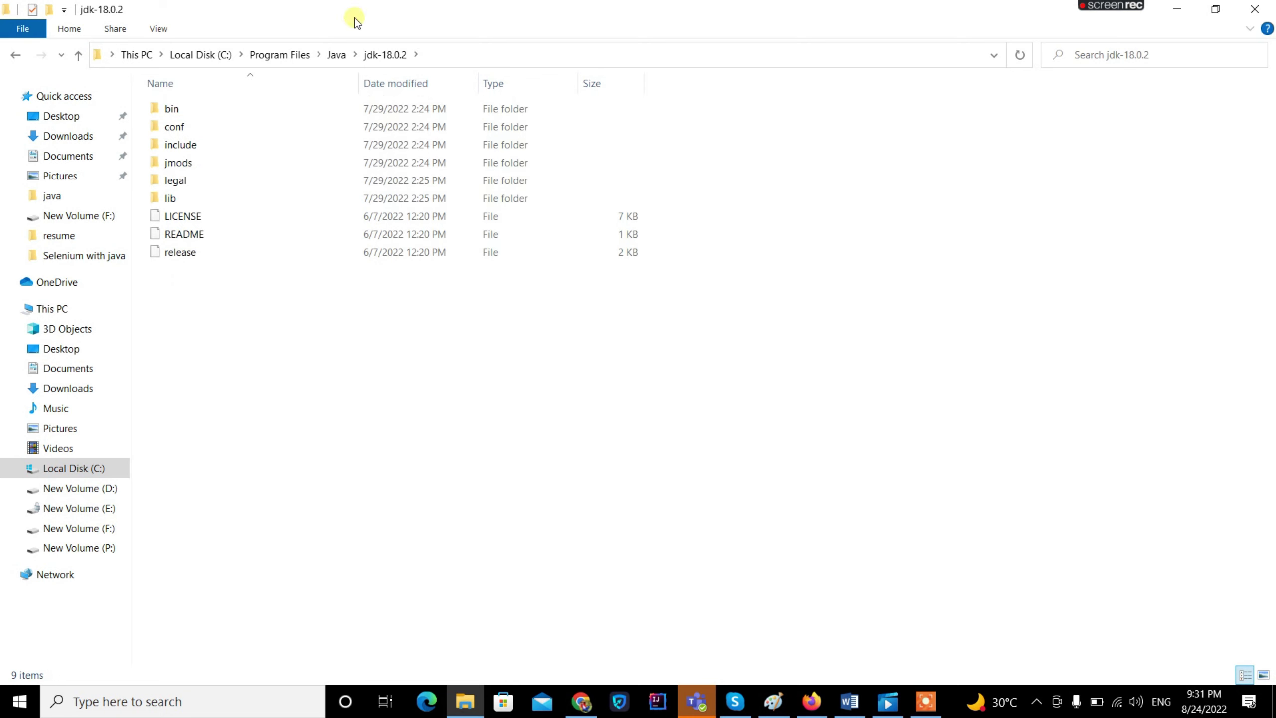
{"action": "right_click", "coordinate": [599, 446]}
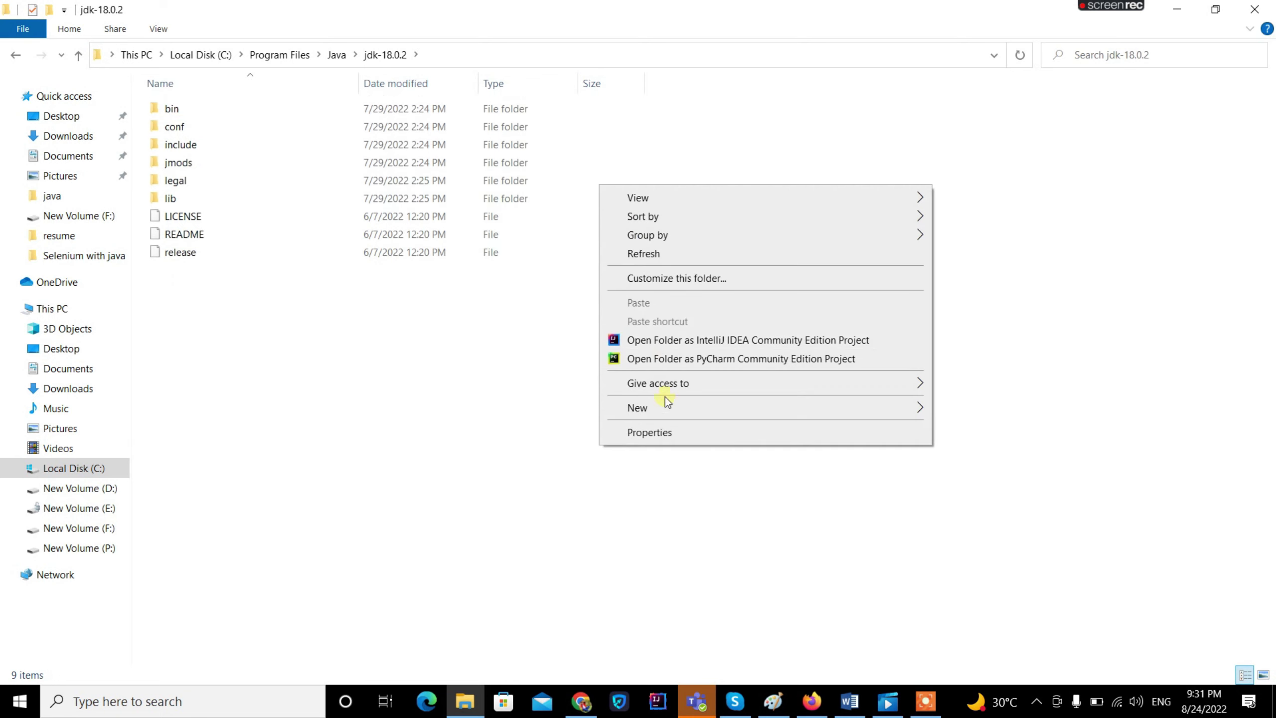
{"action": "left_click", "coordinate": [644, 252]}
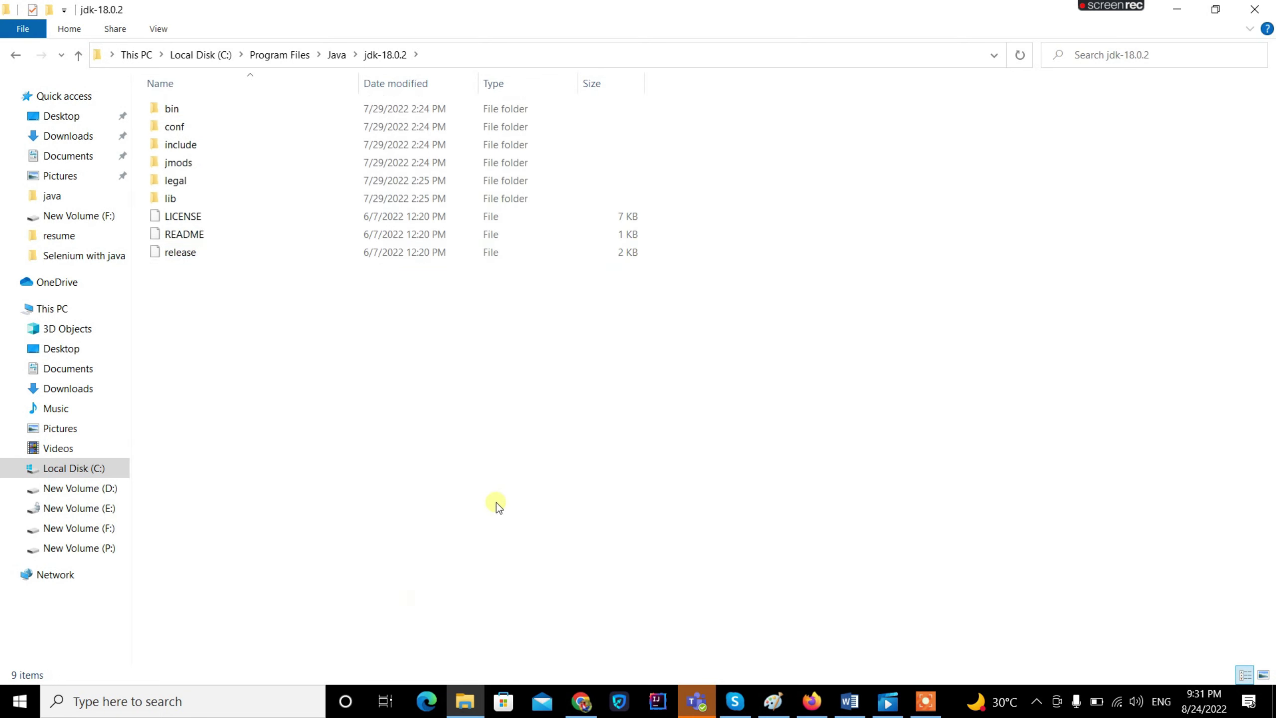
Open Command Prompt and check the installed Java version with java -version
{"action": "left_click", "coordinate": [257, 702]}
{"action": "type", "text": "c"}
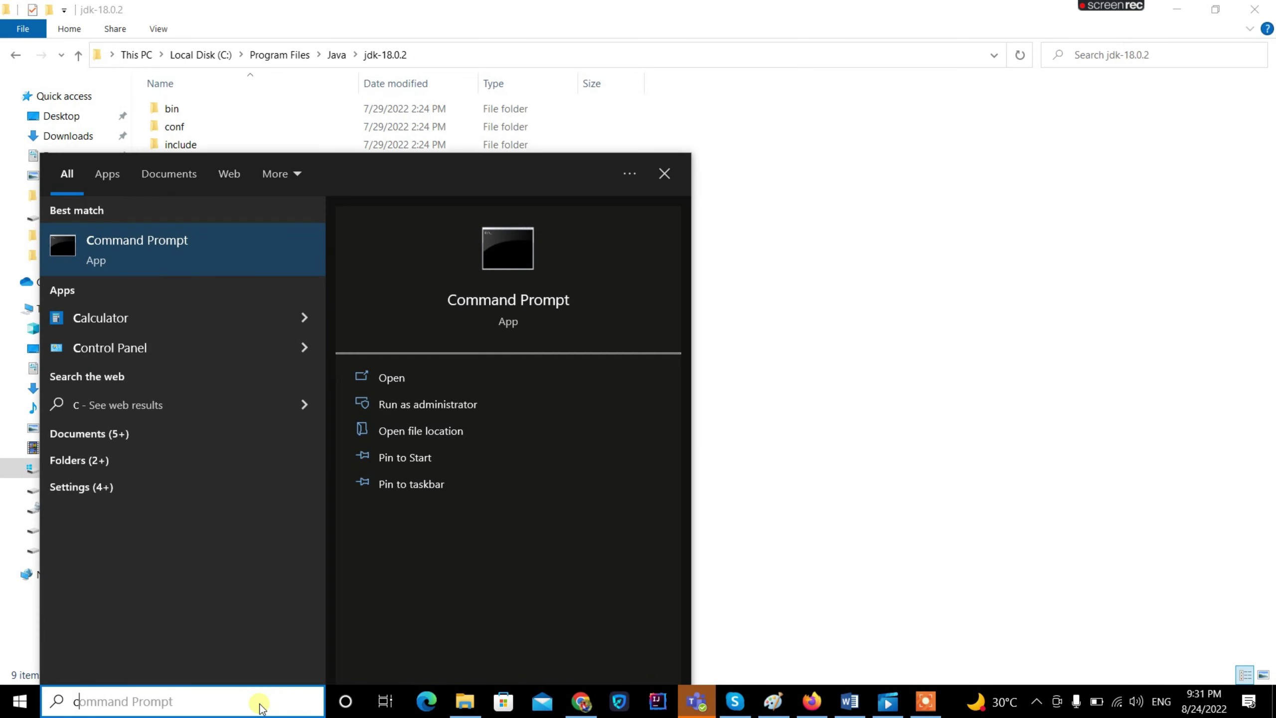
{"action": "type", "text": "md"}
{"action": "key", "text": "Return"}
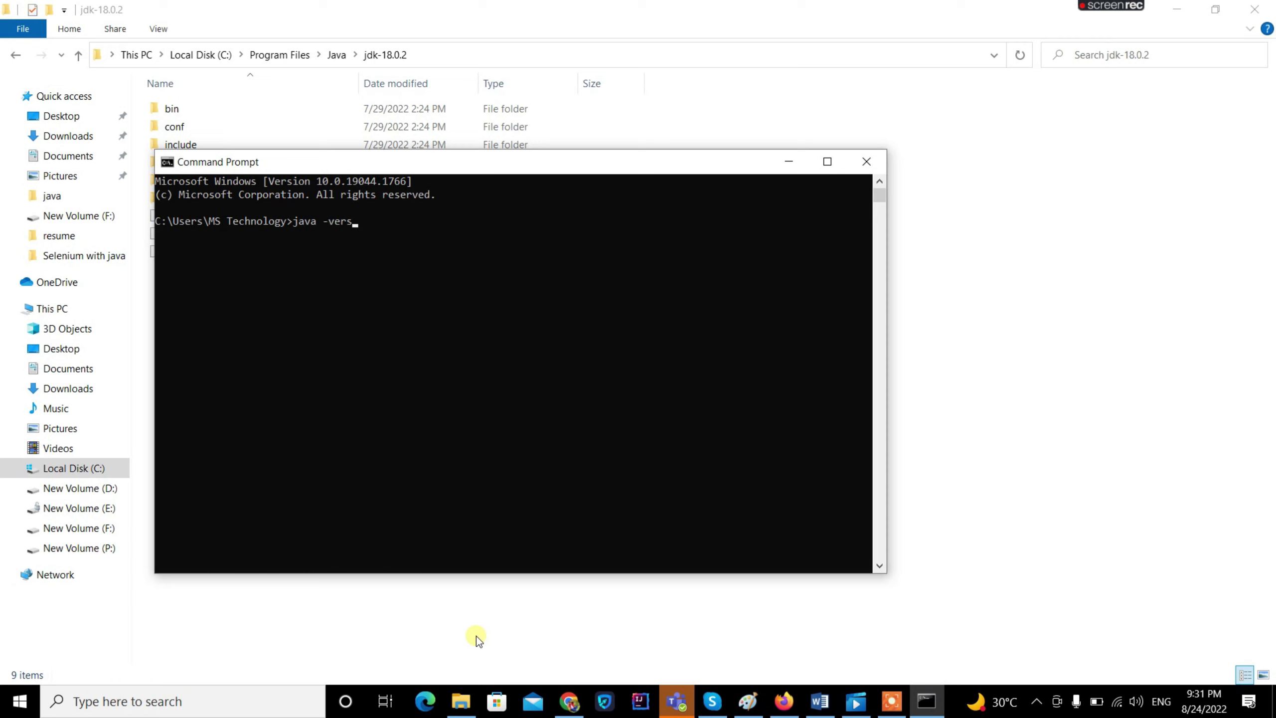
{"action": "key", "text": "Return"}
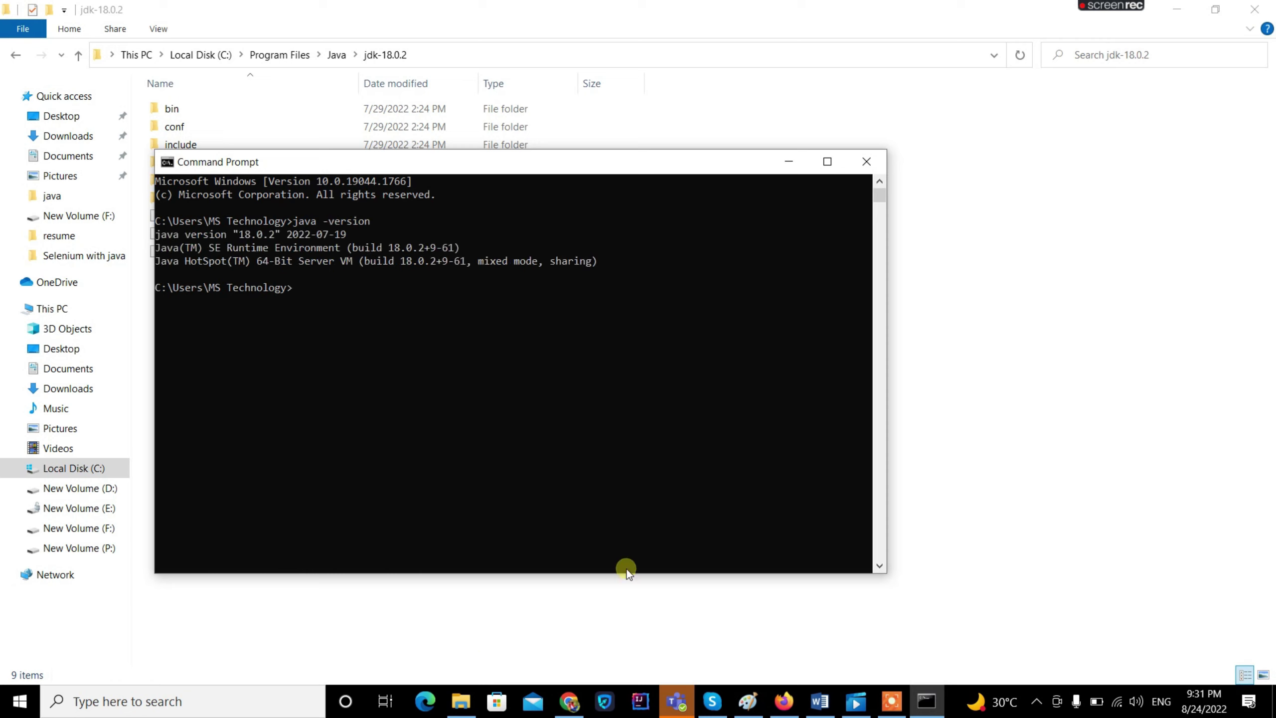
Highlight the version number and release date in the Java version output, and close Command Prompt
{"action": "left_click", "coordinate": [279, 236]}
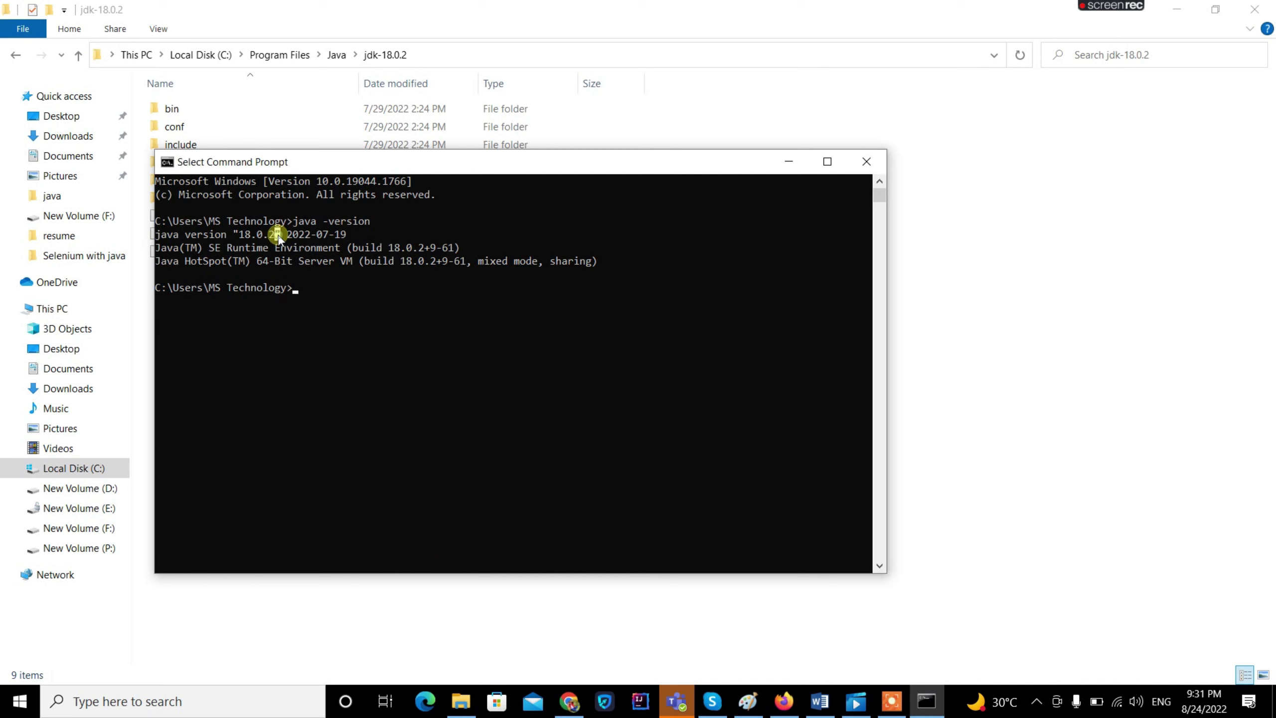
{"action": "left_click_drag", "start_coordinate": [278, 235], "coordinate": [242, 231]}
{"action": "left_click", "coordinate": [262, 239]}
{"action": "left_click", "coordinate": [346, 235]}
{"action": "left_click_drag", "start_coordinate": [346, 236], "coordinate": [238, 233]}
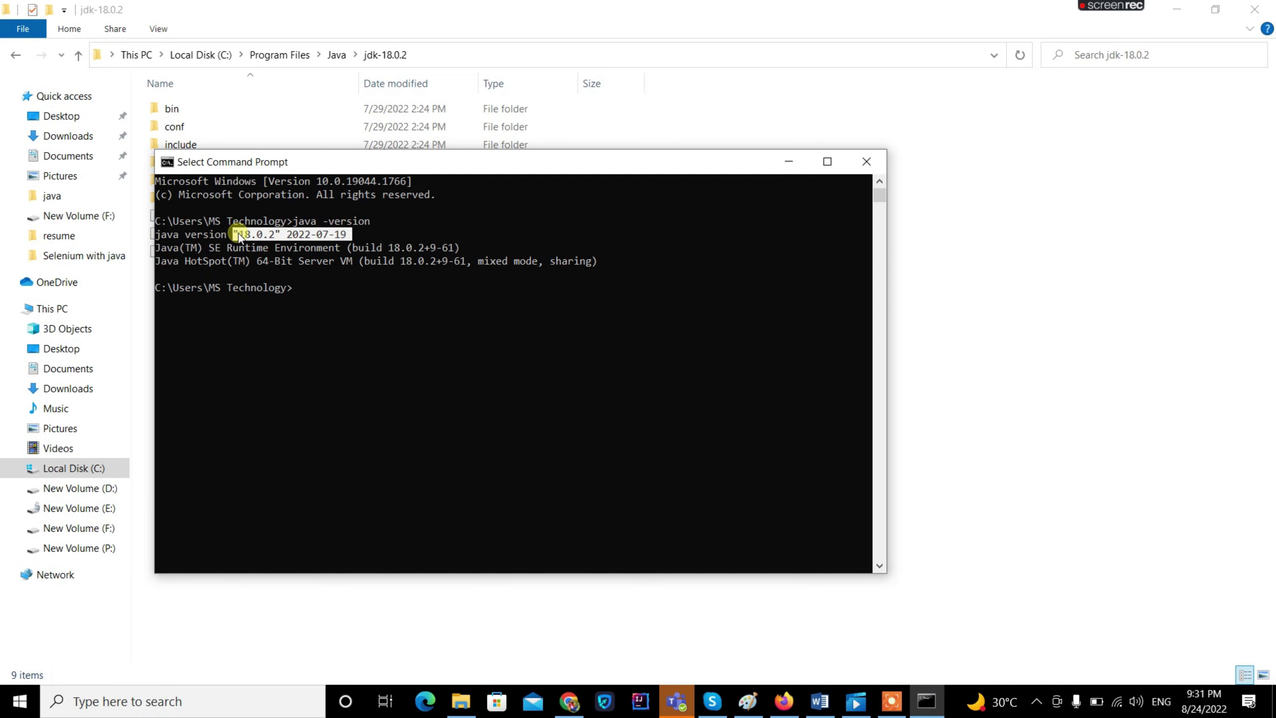
{"action": "left_click", "coordinate": [233, 232]}
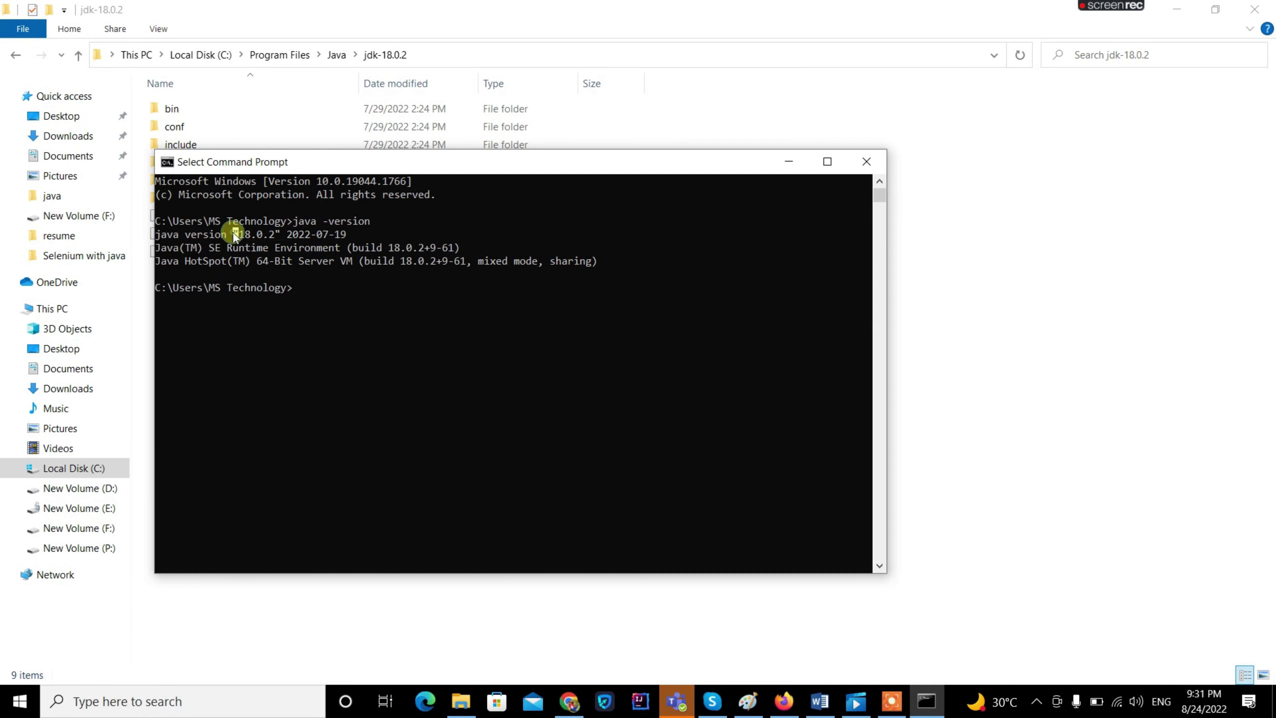
{"action": "left_click", "coordinate": [881, 166]}
Open the JDK's bin folder, copy its full path C:\Program Files\Java\jdk-18.0.2\bin, and minimize File Explorer
{"action": "right_click", "coordinate": [874, 316]}
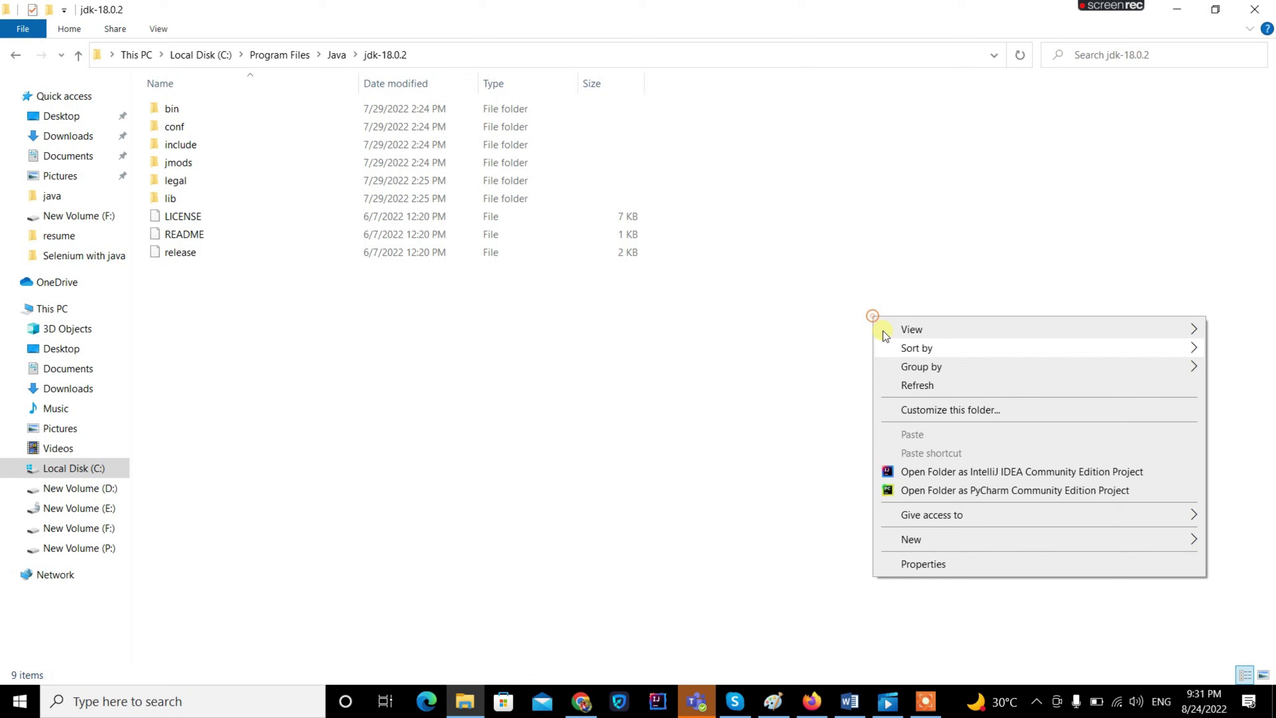
{"action": "left_click", "coordinate": [919, 384]}
{"action": "double_click", "coordinate": [217, 107]}
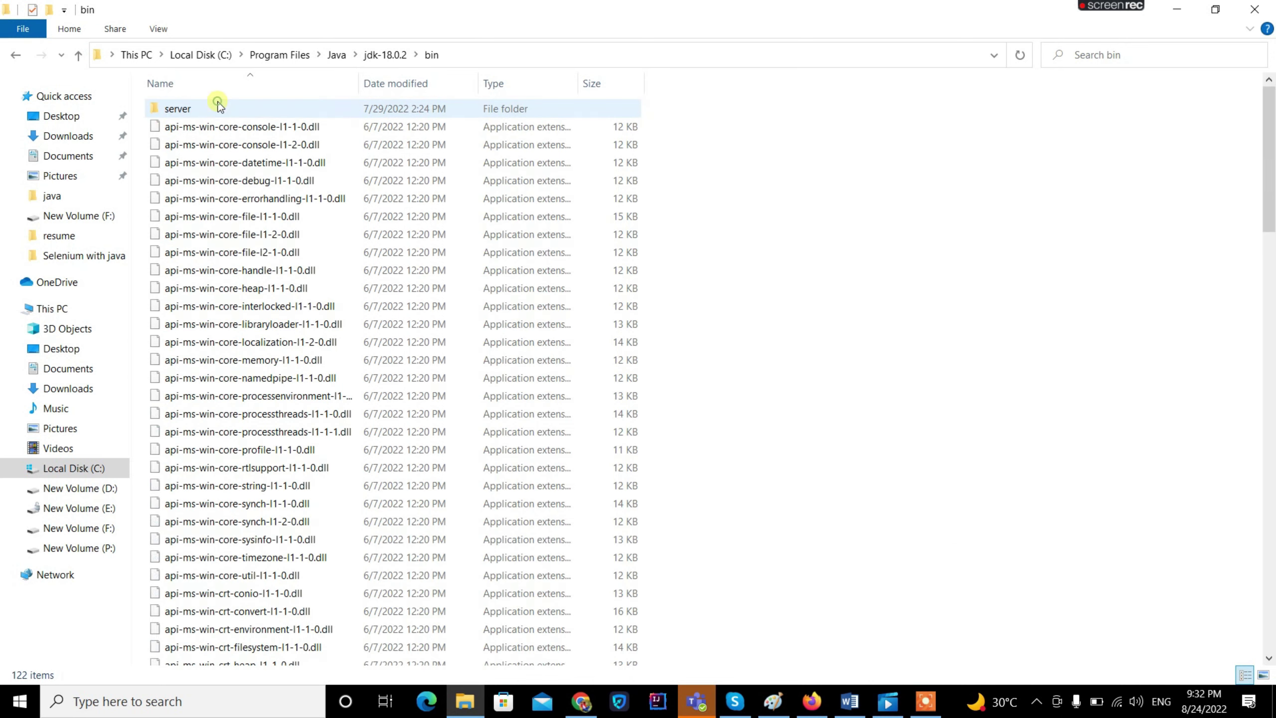
{"action": "left_click", "coordinate": [499, 57]}
{"action": "key", "text": "ctrl+c"}
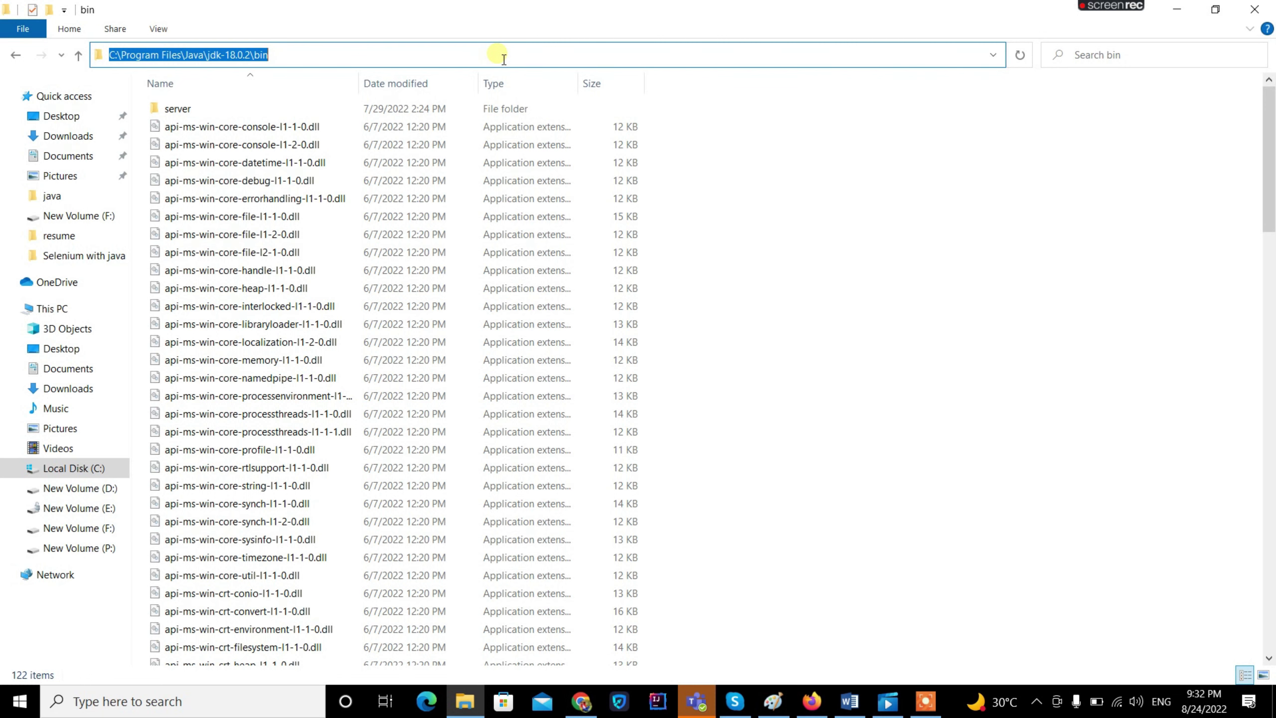
{"action": "left_click", "coordinate": [766, 149]}
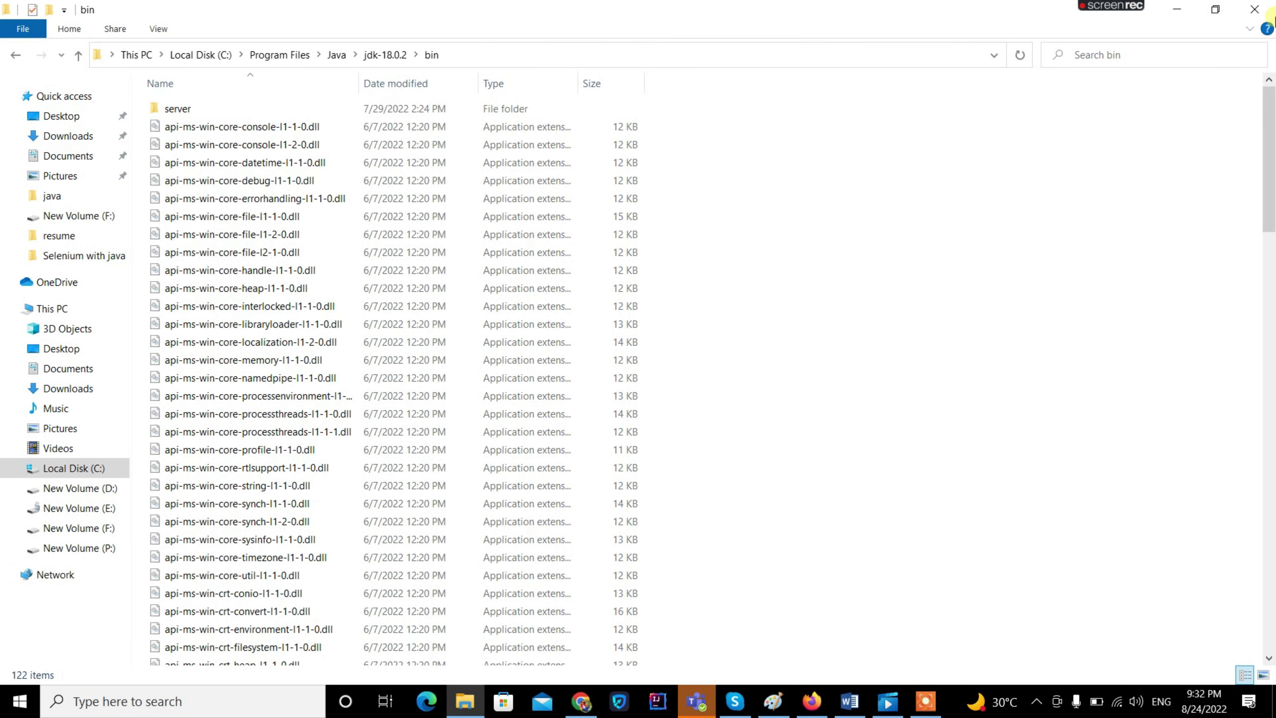
{"action": "left_click", "coordinate": [1177, 9]}
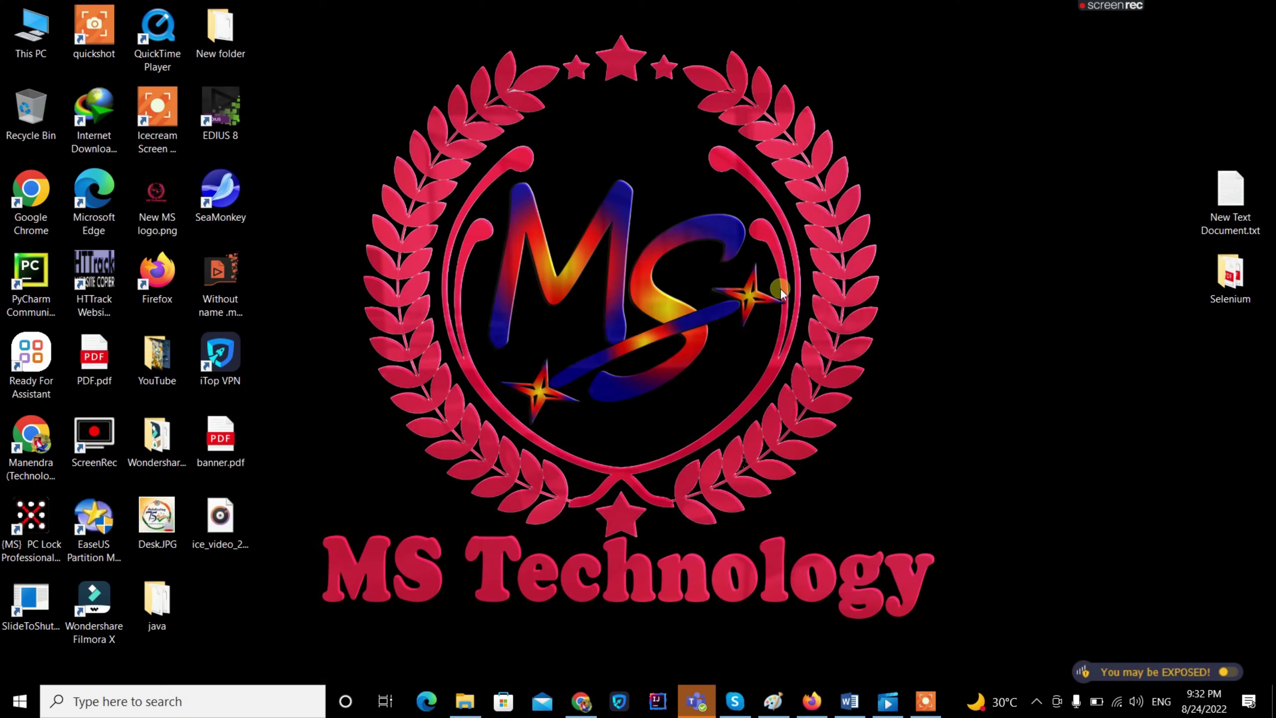
{"action": "right_click", "coordinate": [780, 289]}
{"action": "left_click", "coordinate": [822, 337]}
{"action": "right_click", "coordinate": [821, 335]}
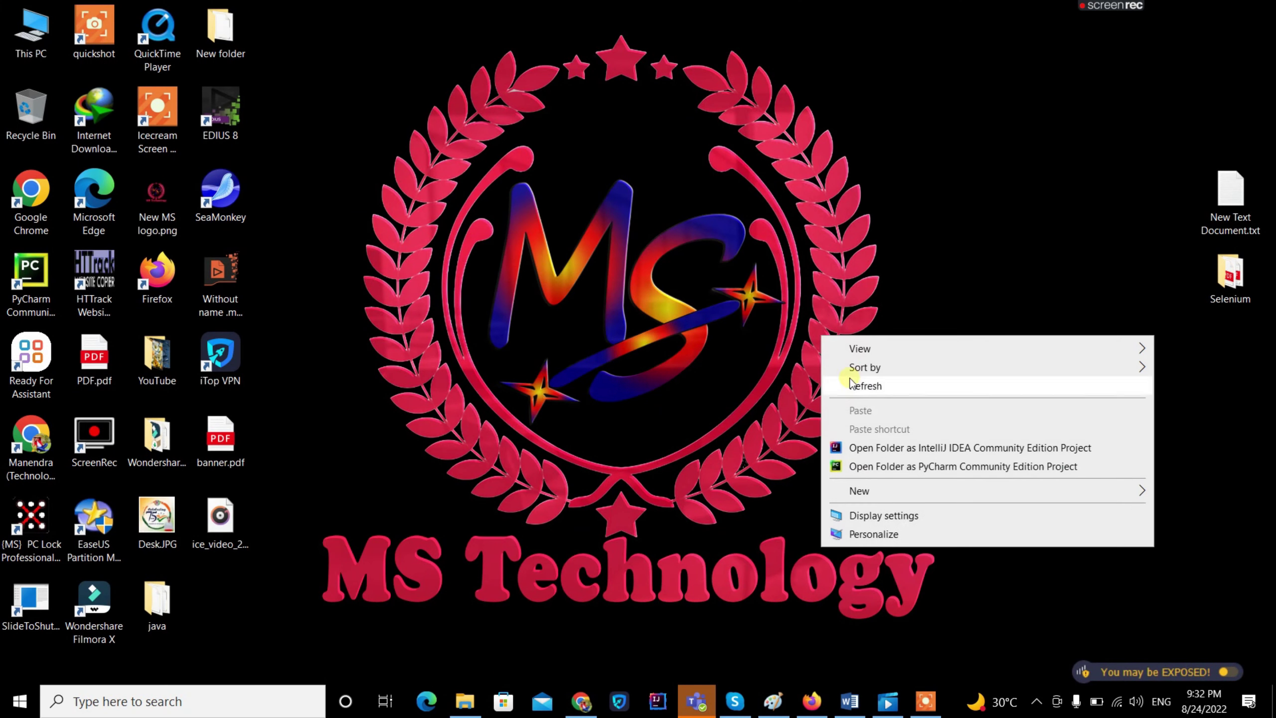
{"action": "left_click", "coordinate": [870, 386]}
{"action": "right_click", "coordinate": [868, 386]}
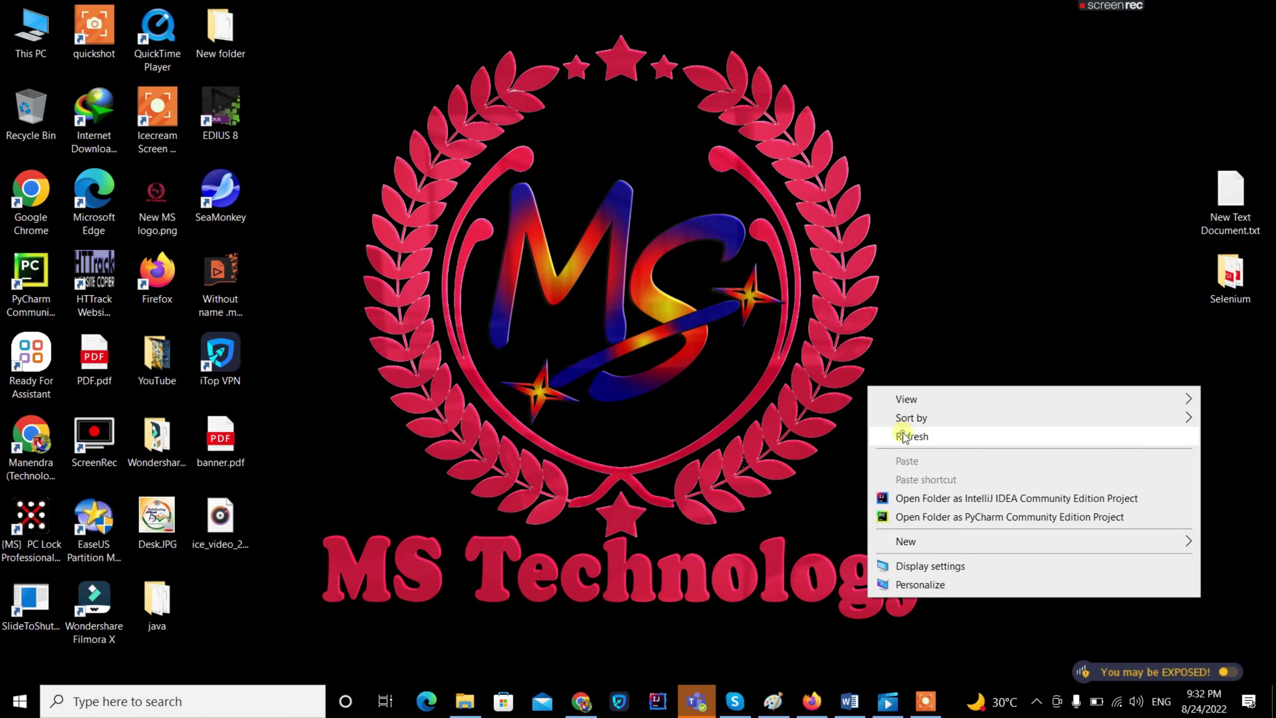
{"action": "left_click", "coordinate": [903, 436]}
Open the Environment Variables dialog from the advanced System Properties and locate Path among the system variables
{"action": "left_click", "coordinate": [195, 700]}
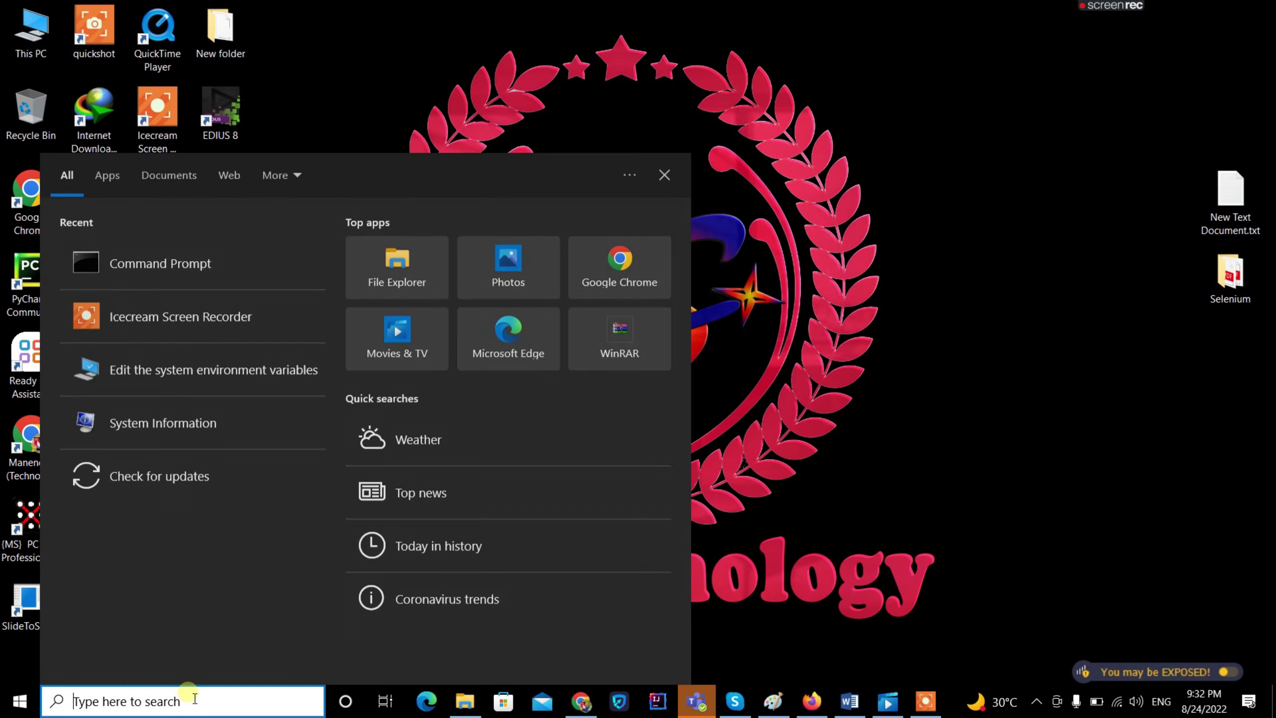
{"action": "type", "text": "en"}
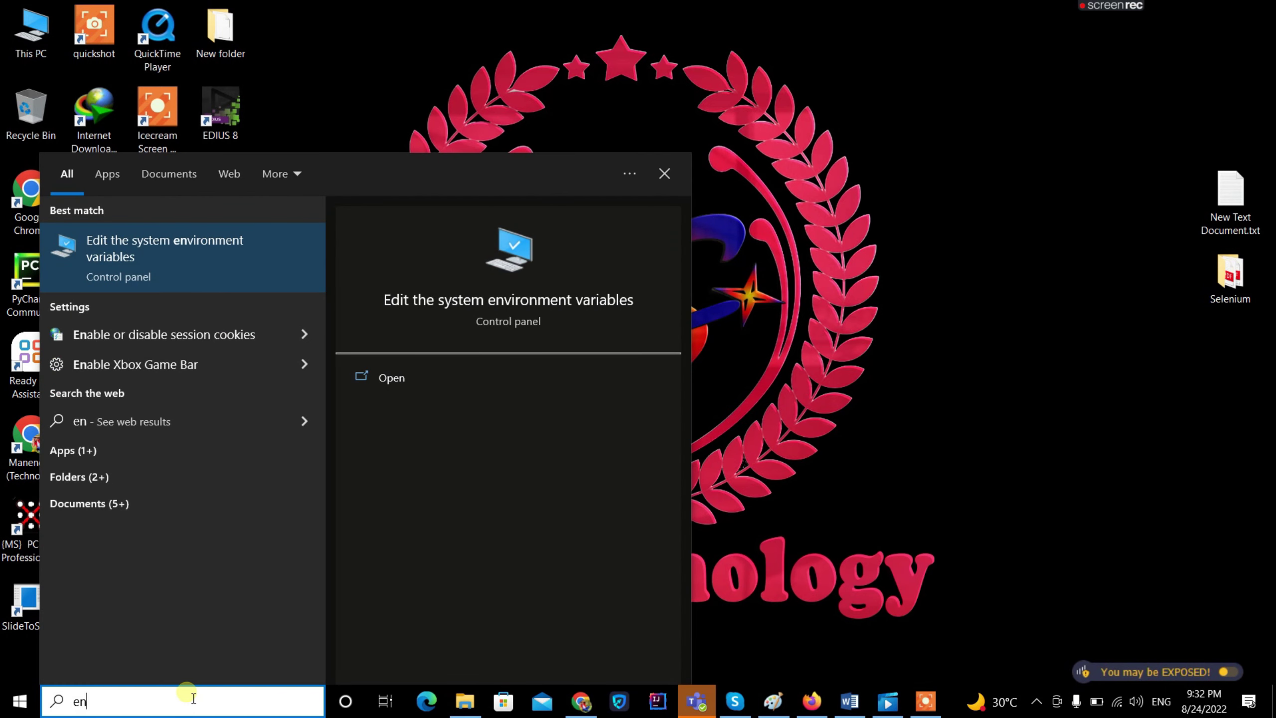
{"action": "left_click", "coordinate": [169, 279]}
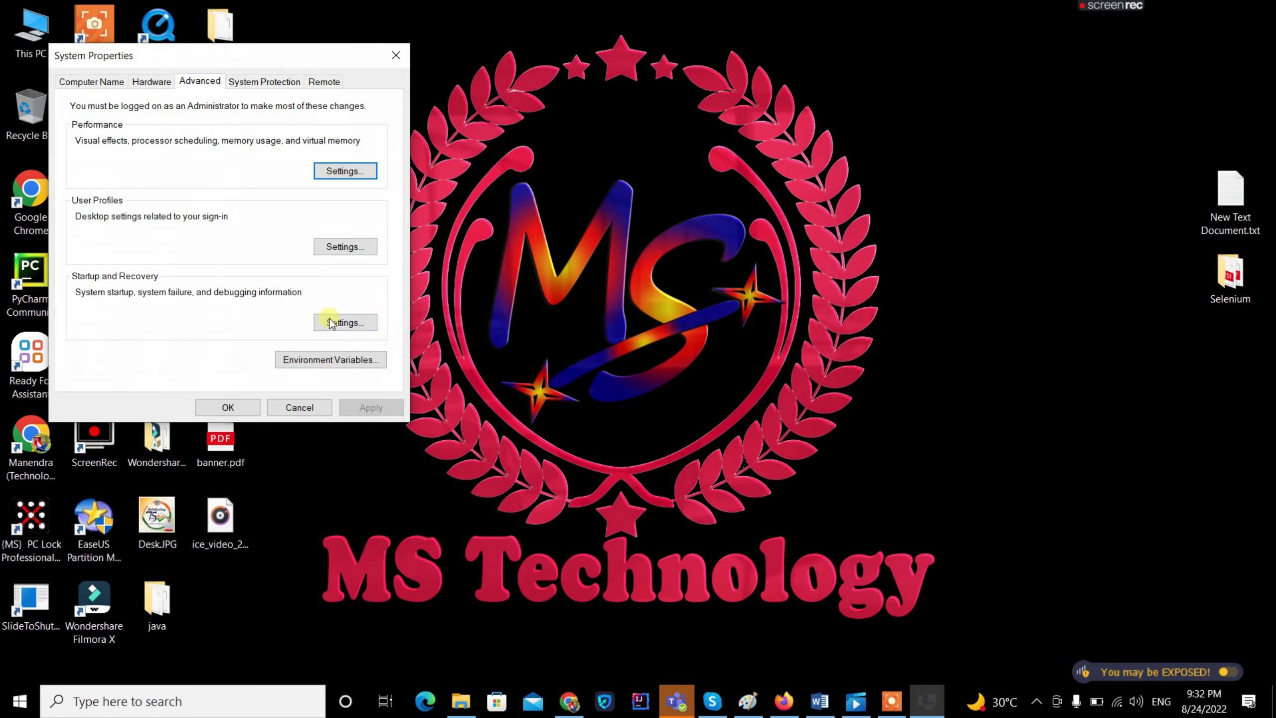
{"action": "left_click_drag", "start_coordinate": [237, 62], "coordinate": [484, 93]}
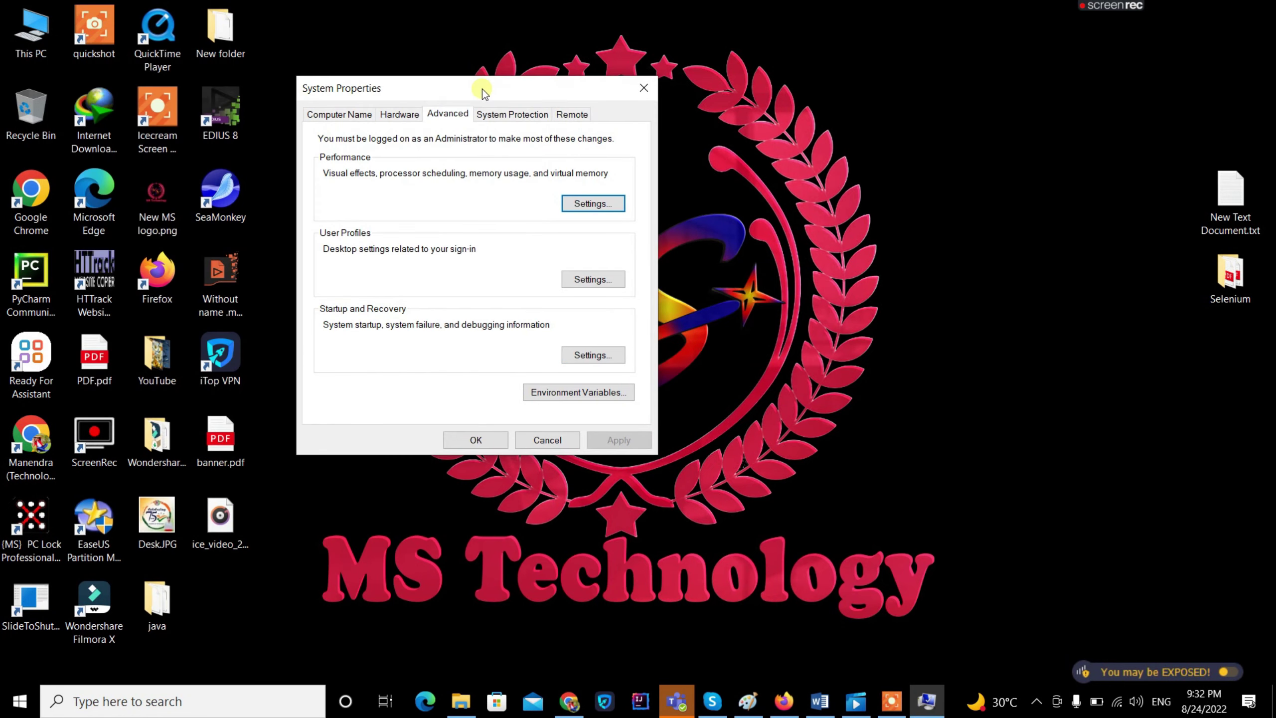
{"action": "left_click", "coordinate": [568, 393]}
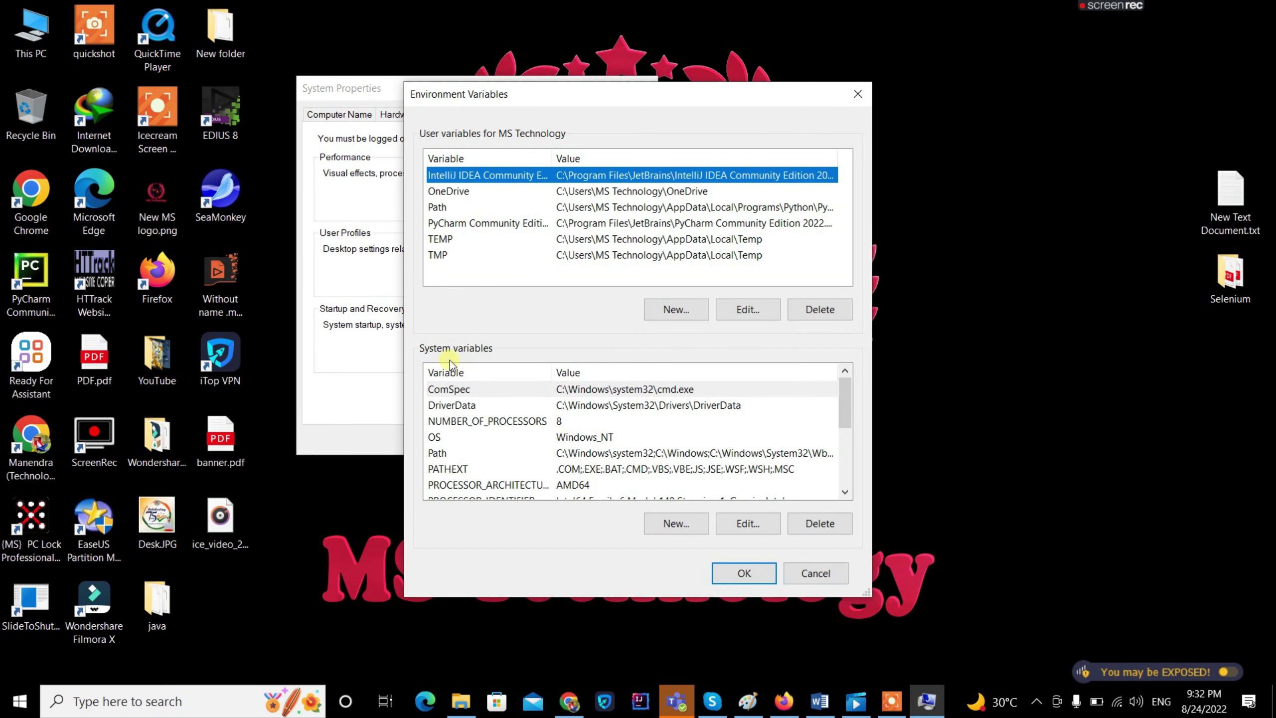
{"action": "scroll", "coordinate": [711, 412], "scroll_direction": "down", "scroll_amount": 3}
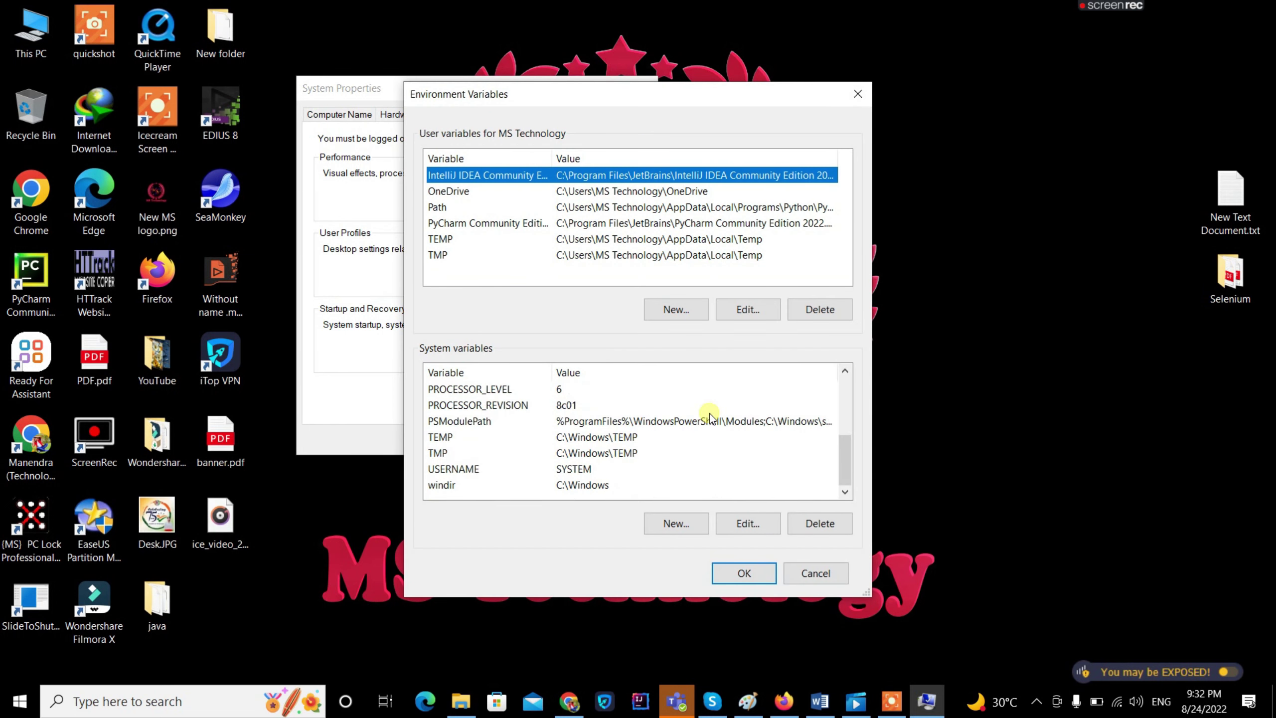
{"action": "scroll", "coordinate": [578, 433], "scroll_direction": "up", "scroll_amount": 1}
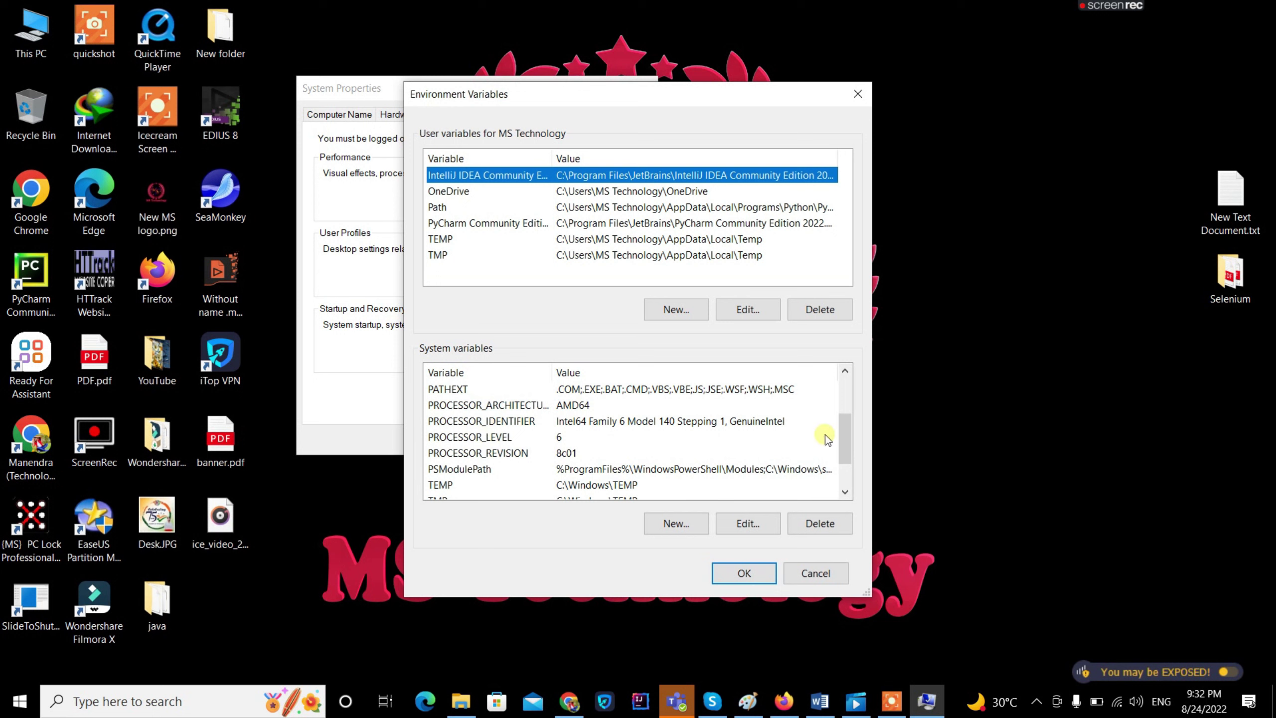
{"action": "scroll", "coordinate": [704, 437], "scroll_direction": "up", "scroll_amount": 2}
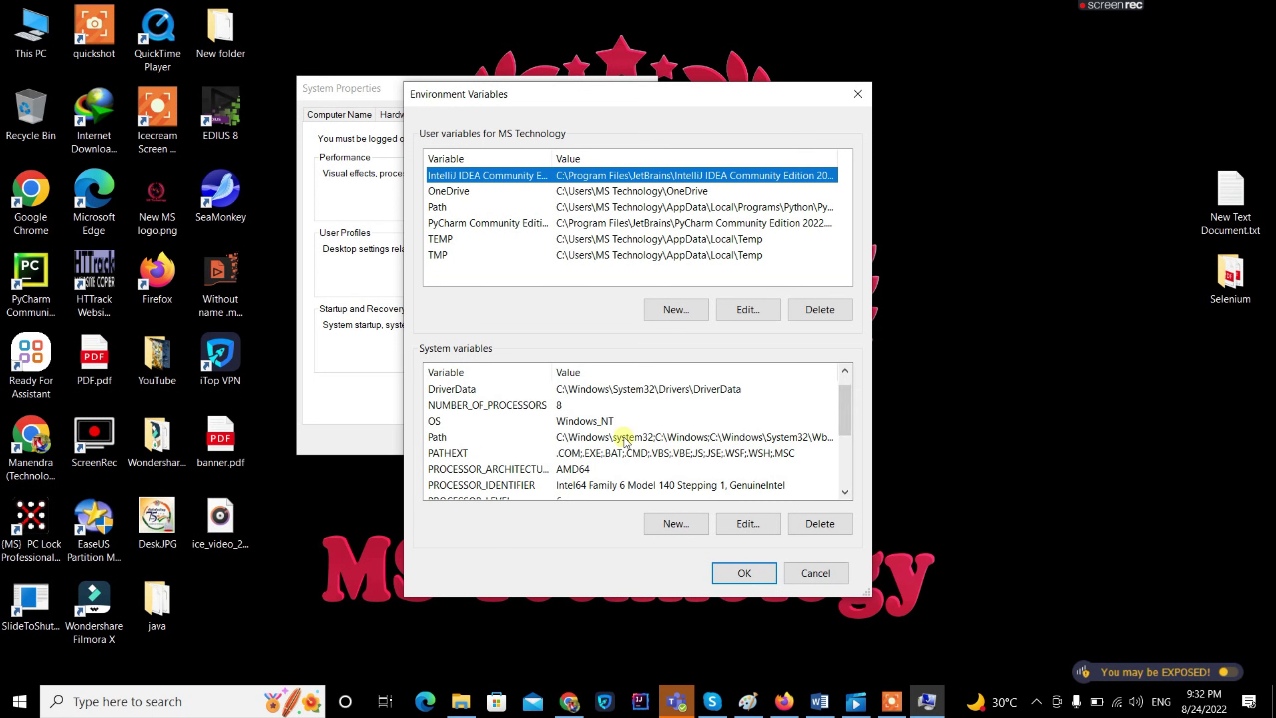
Add C:\Program Files\Java\jdk-18.0.2\bin as a new entry in the system Path variable and confirm all open system dialogs
{"action": "left_click", "coordinate": [624, 437]}
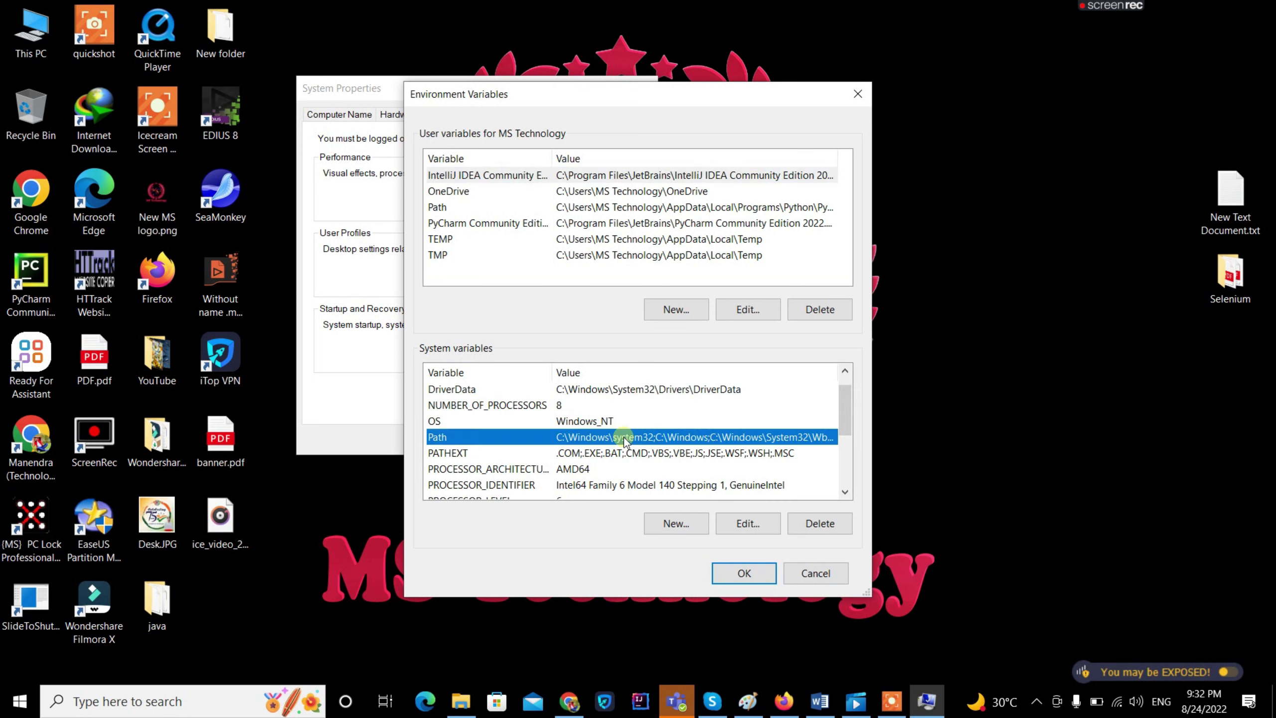
{"action": "left_click", "coordinate": [751, 523]}
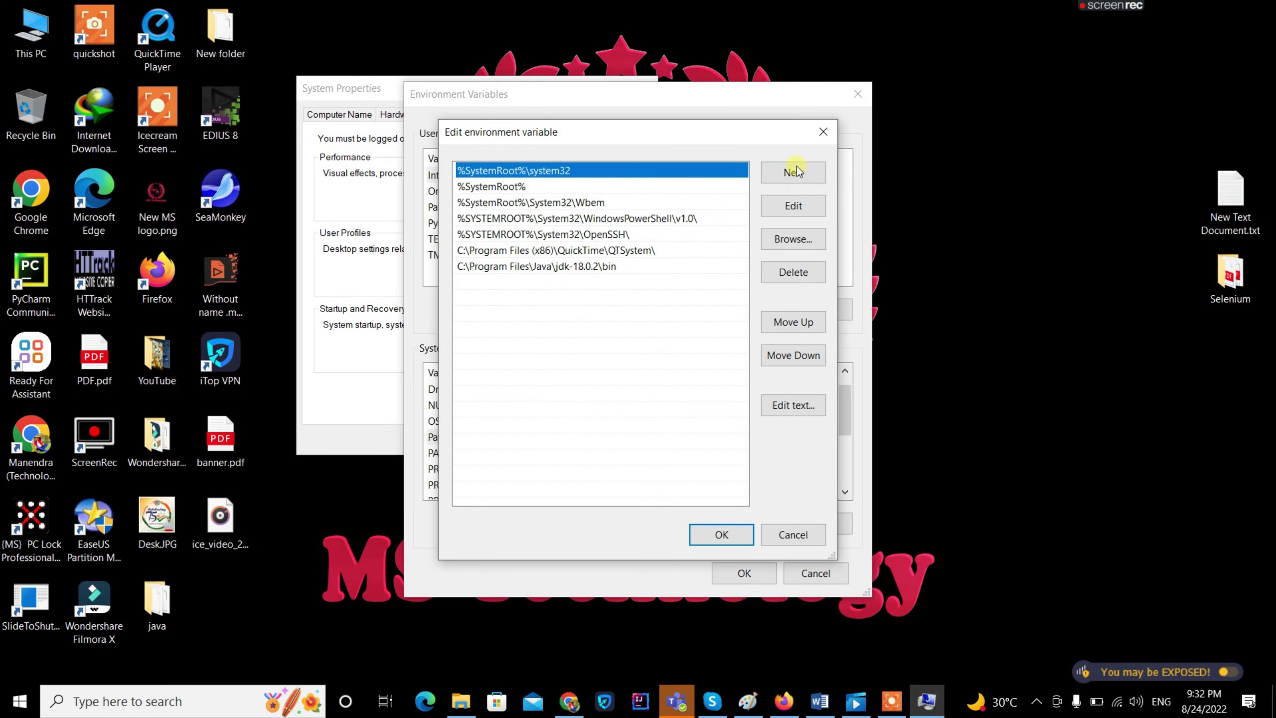
{"action": "left_click", "coordinate": [792, 206]}
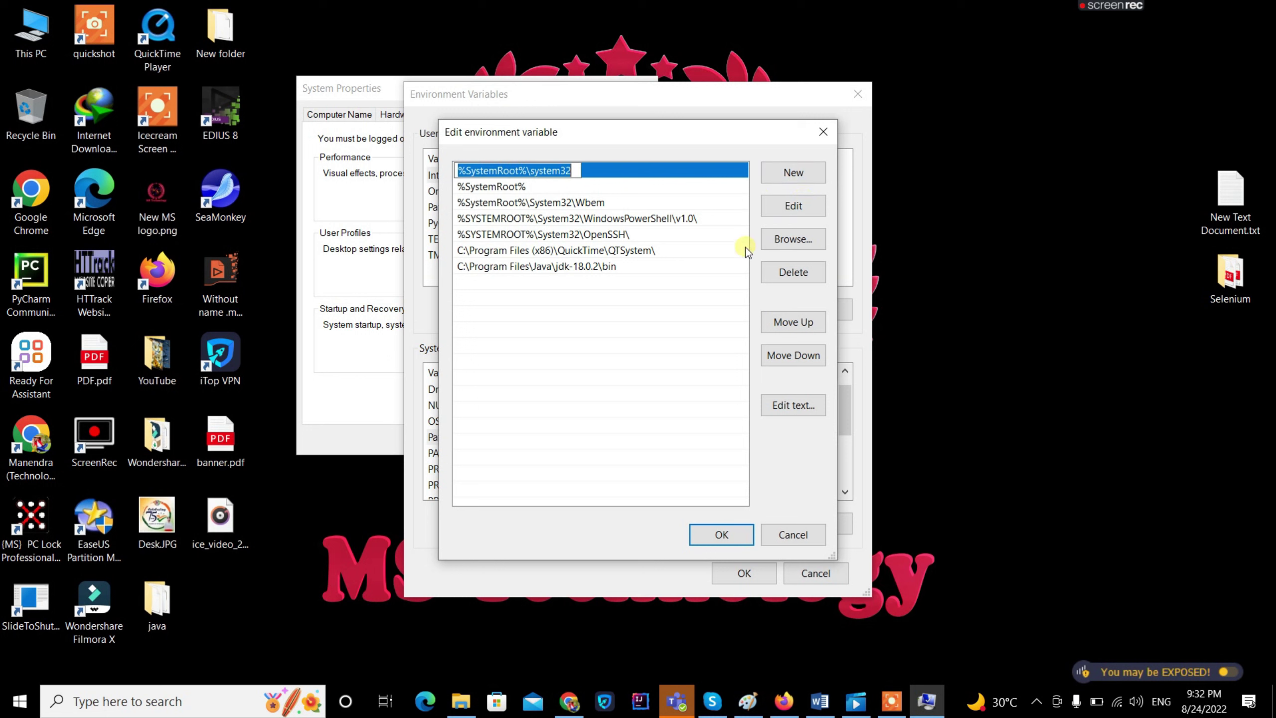
{"action": "left_click", "coordinate": [688, 277]}
{"action": "left_click", "coordinate": [816, 173]}
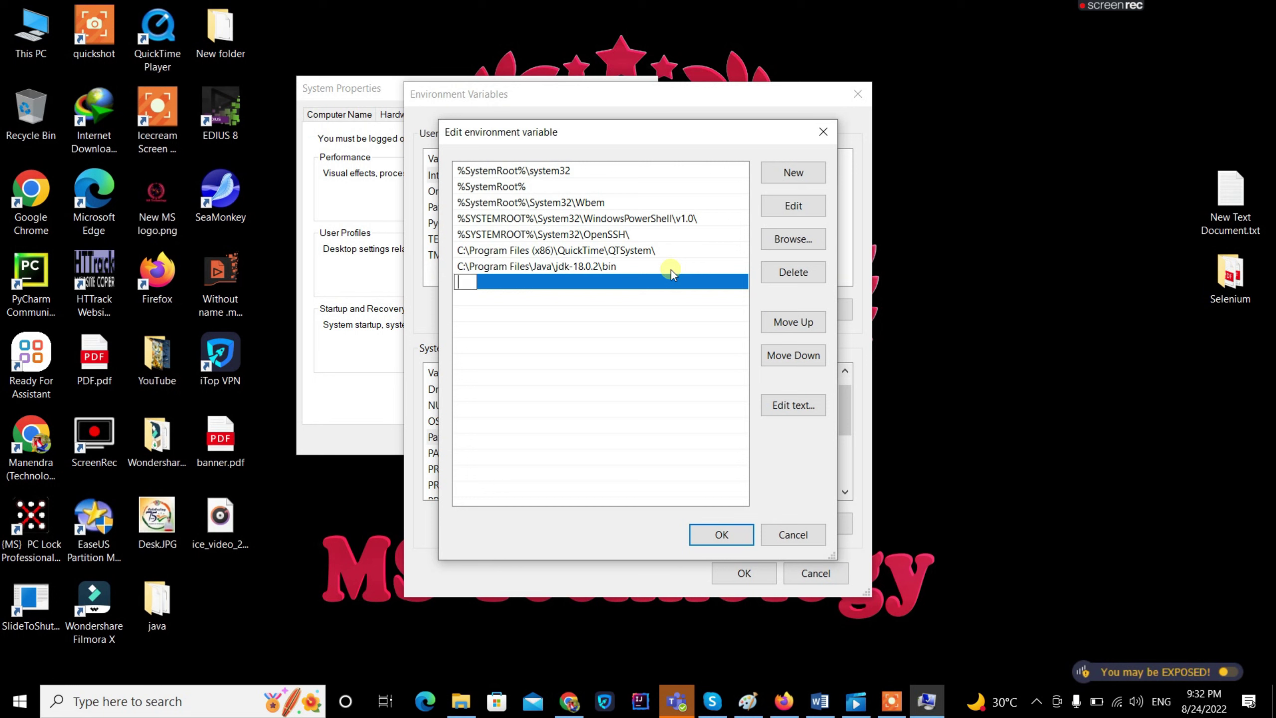
{"action": "key", "text": "ctrl+v"}
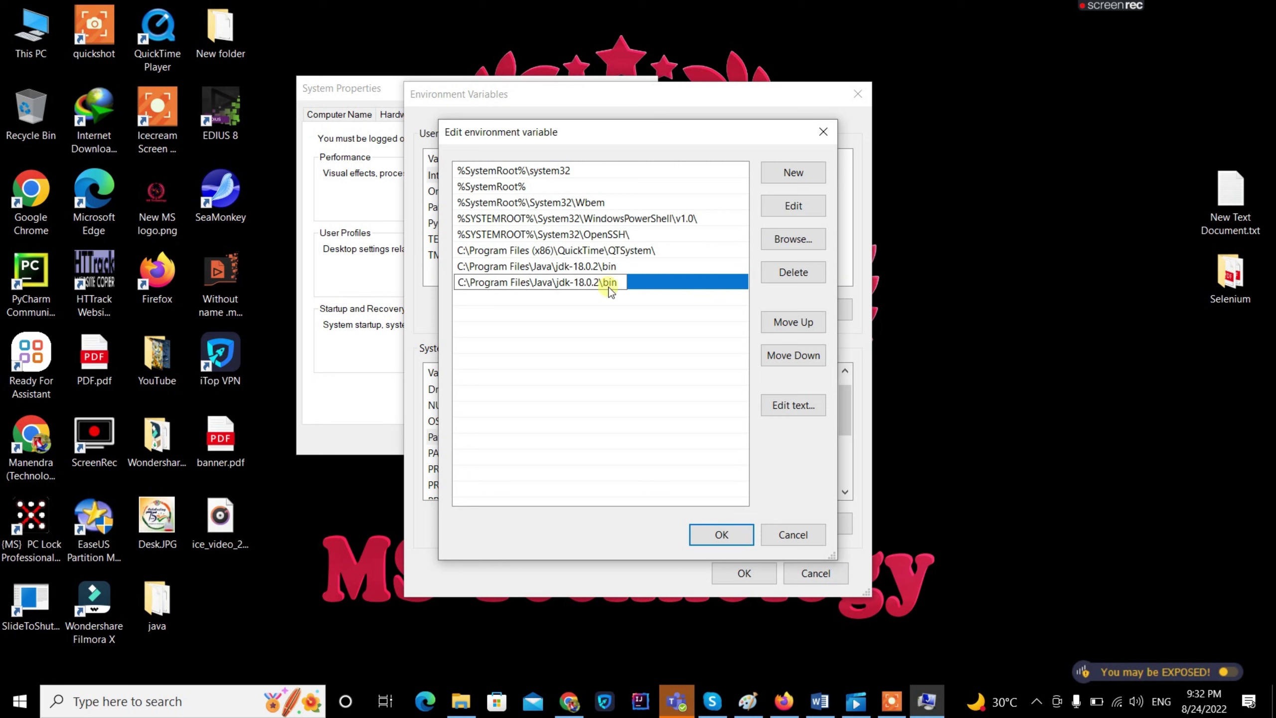
{"action": "left_click", "coordinate": [652, 316]}
{"action": "left_click", "coordinate": [714, 537]}
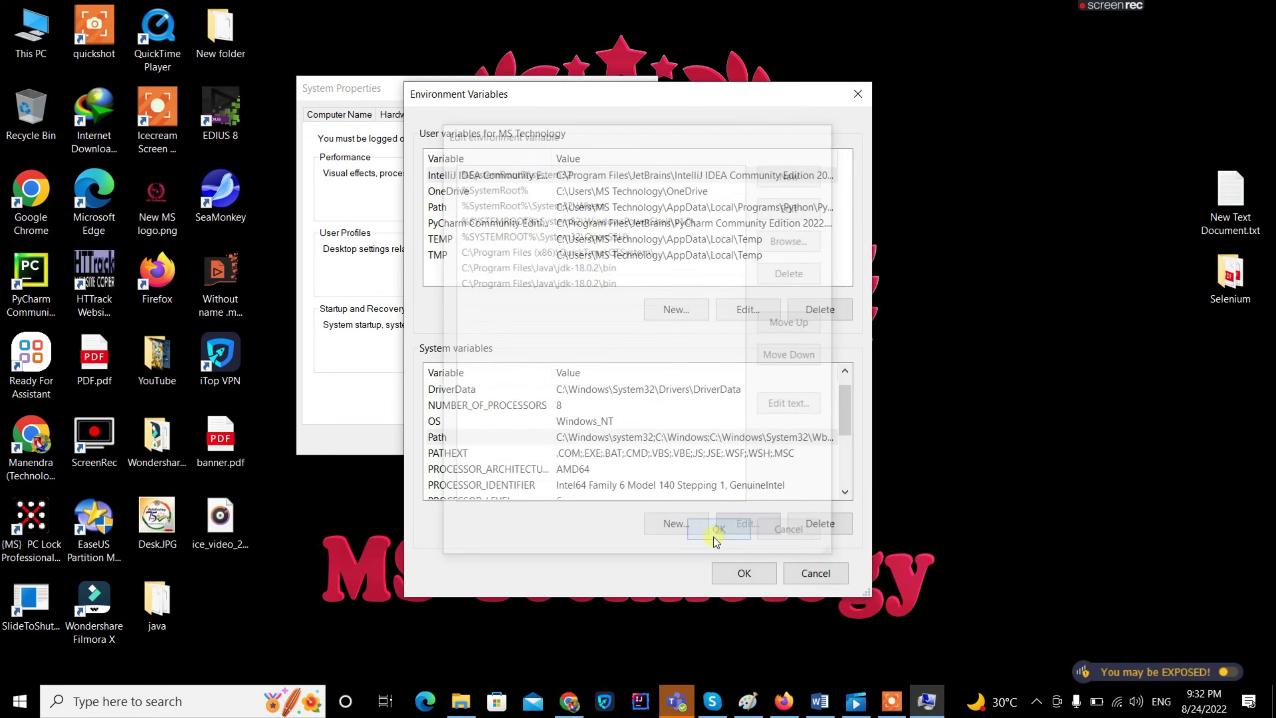
{"action": "left_click", "coordinate": [724, 574]}
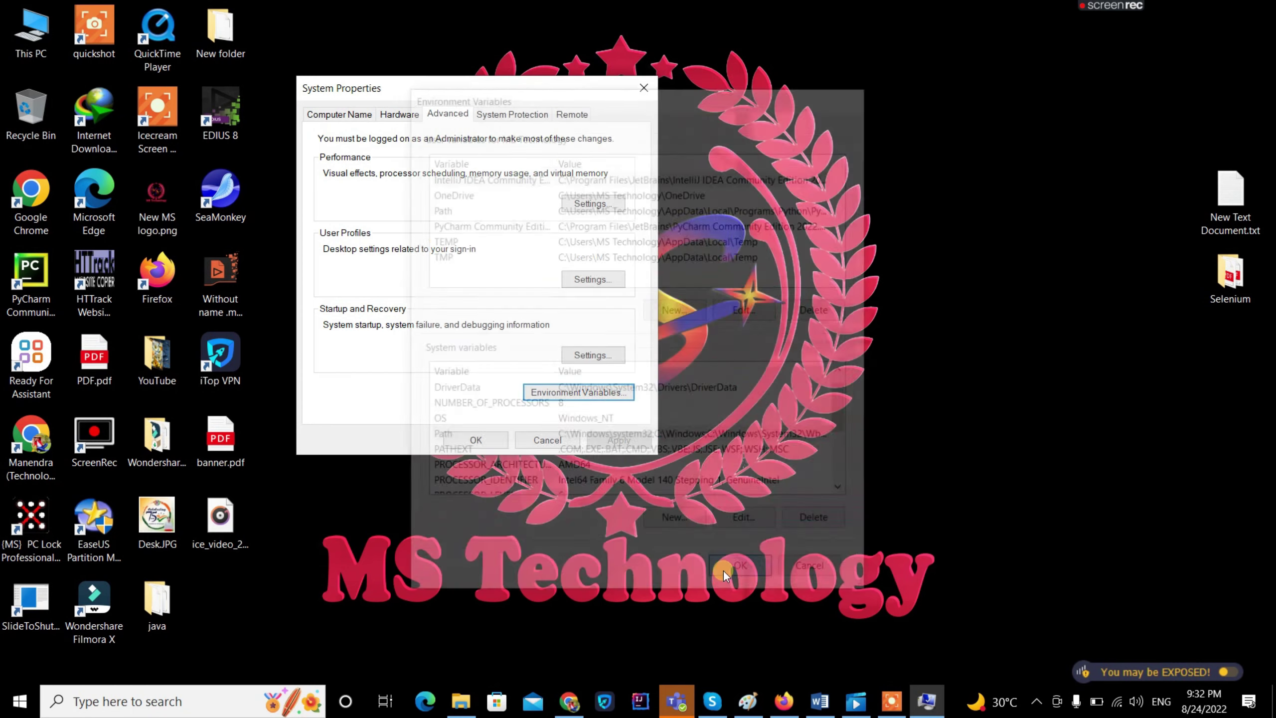
{"action": "left_click", "coordinate": [471, 438]}
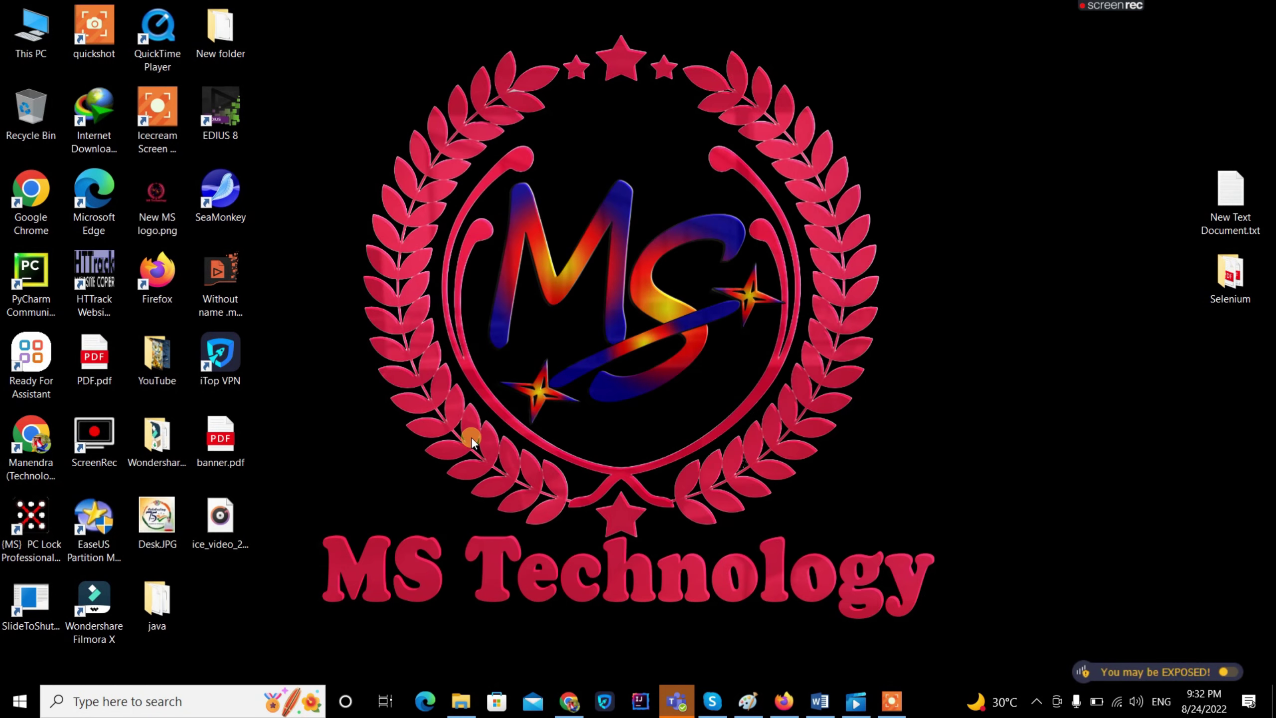
Refresh the desktop
{"action": "right_click", "coordinate": [655, 345]}
{"action": "right_click", "coordinate": [701, 397]}
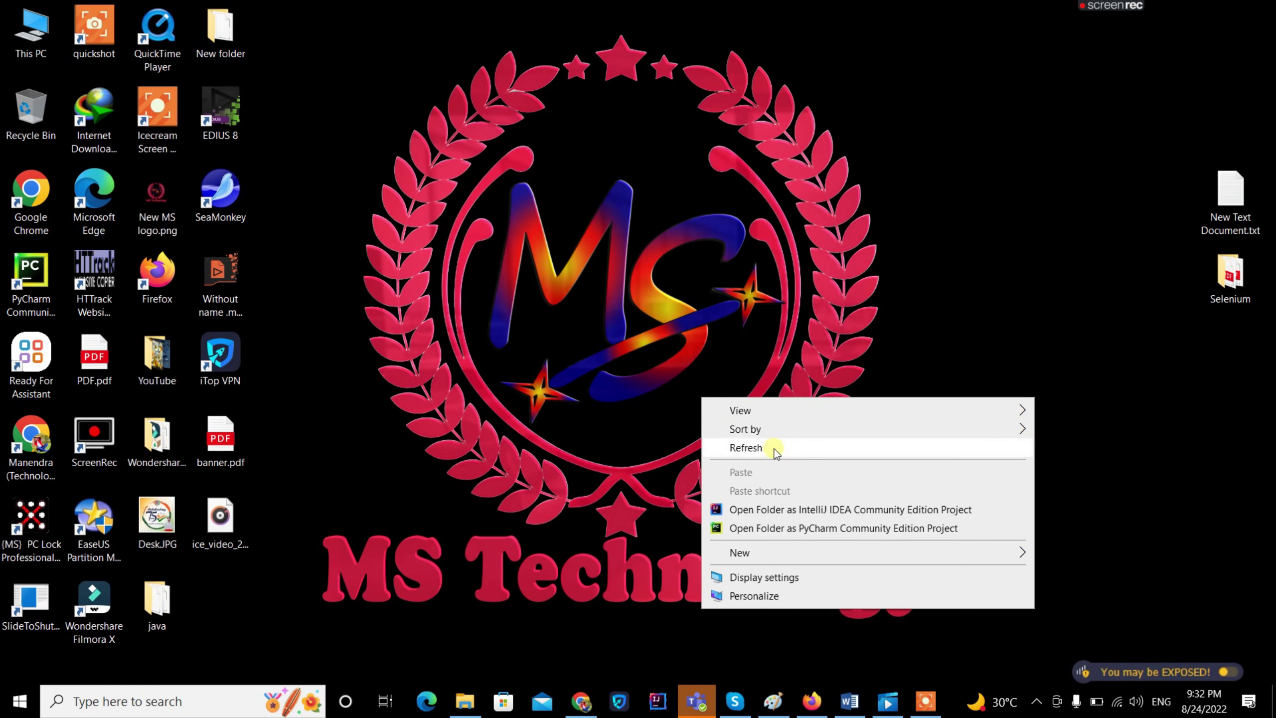
{"action": "left_click", "coordinate": [772, 450]}
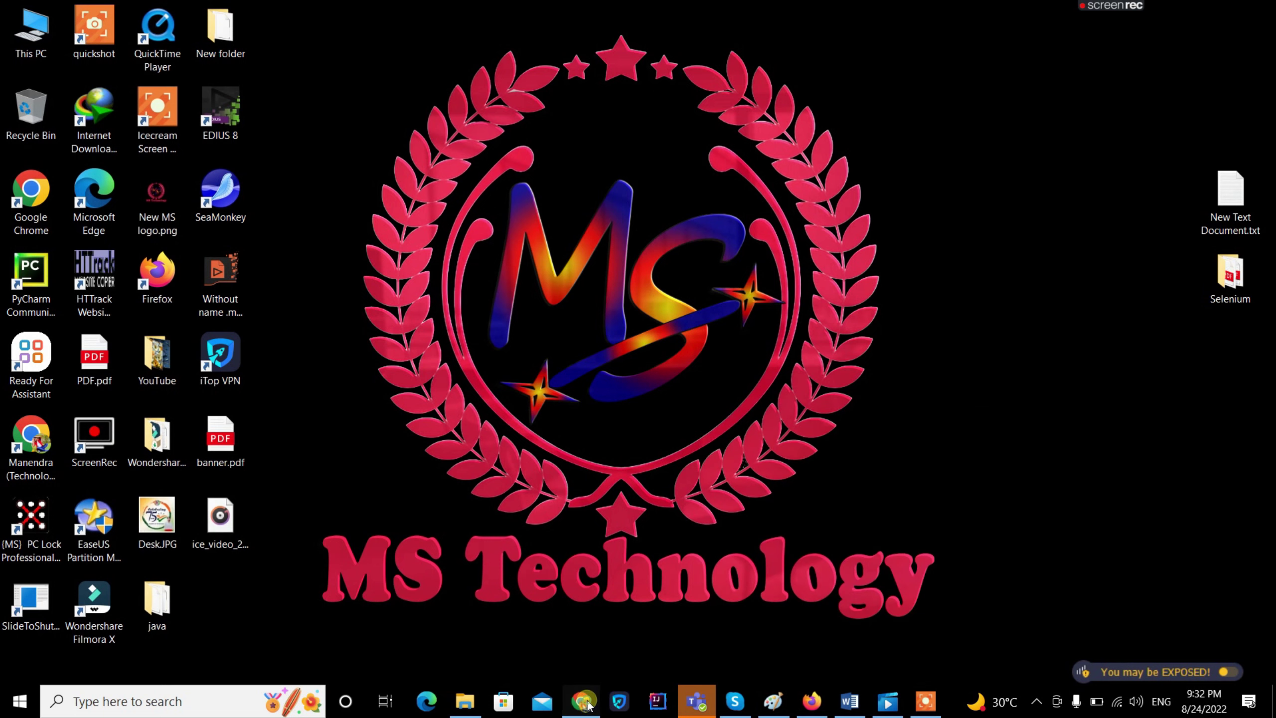
Switch to Chrome, search Google for "intle idea" in a new tab, and open the JetBrains IntelliJ IDEA page
{"action": "left_click", "coordinate": [582, 701]}
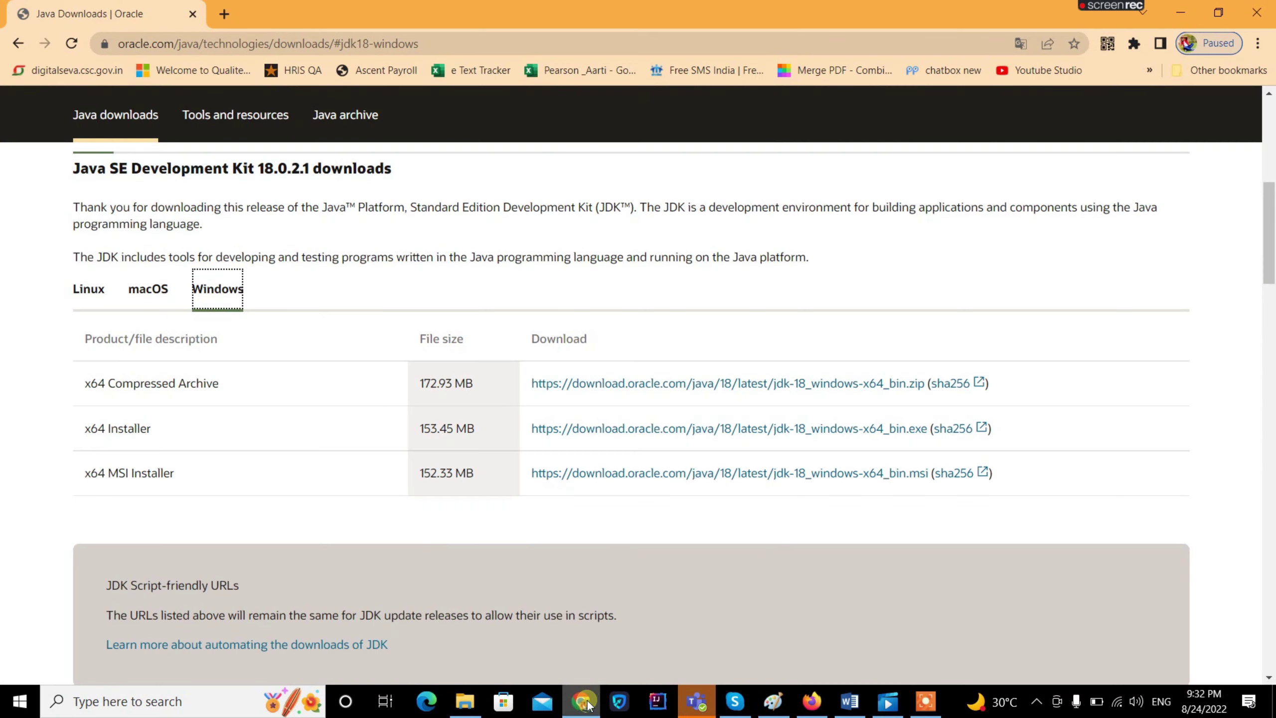
{"action": "left_click", "coordinate": [225, 7]}
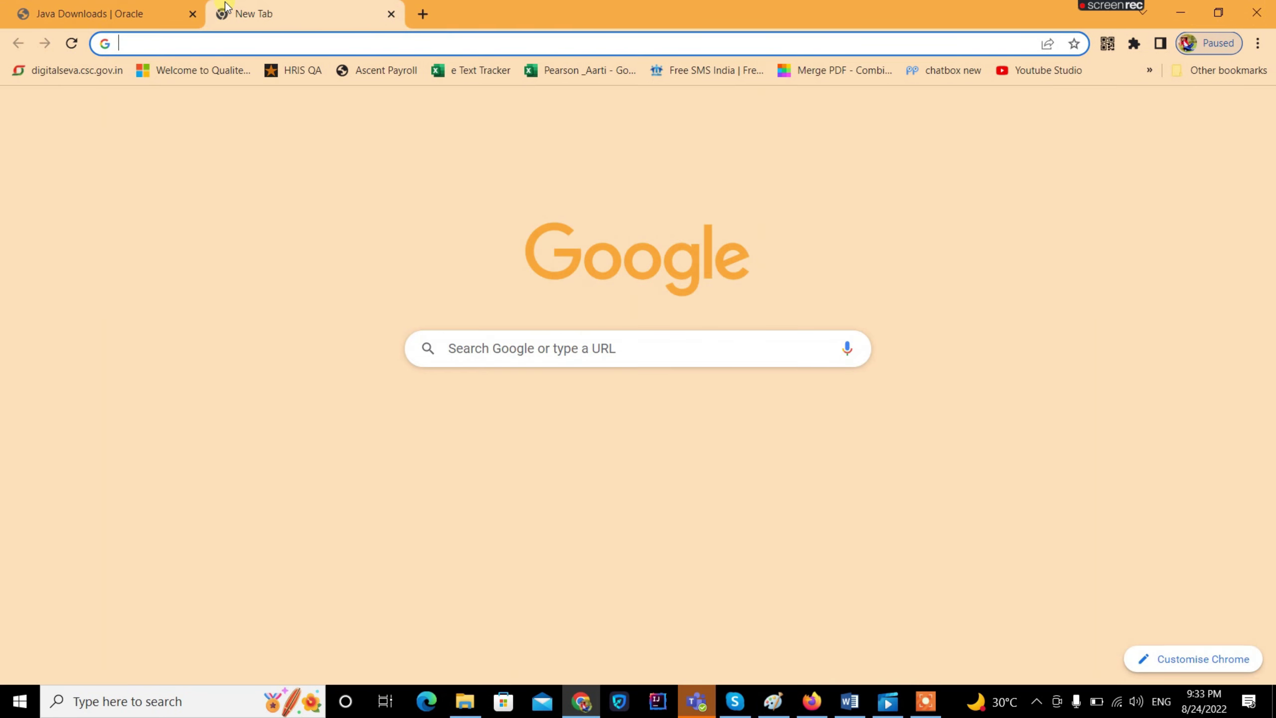
{"action": "type", "text": "inte"}
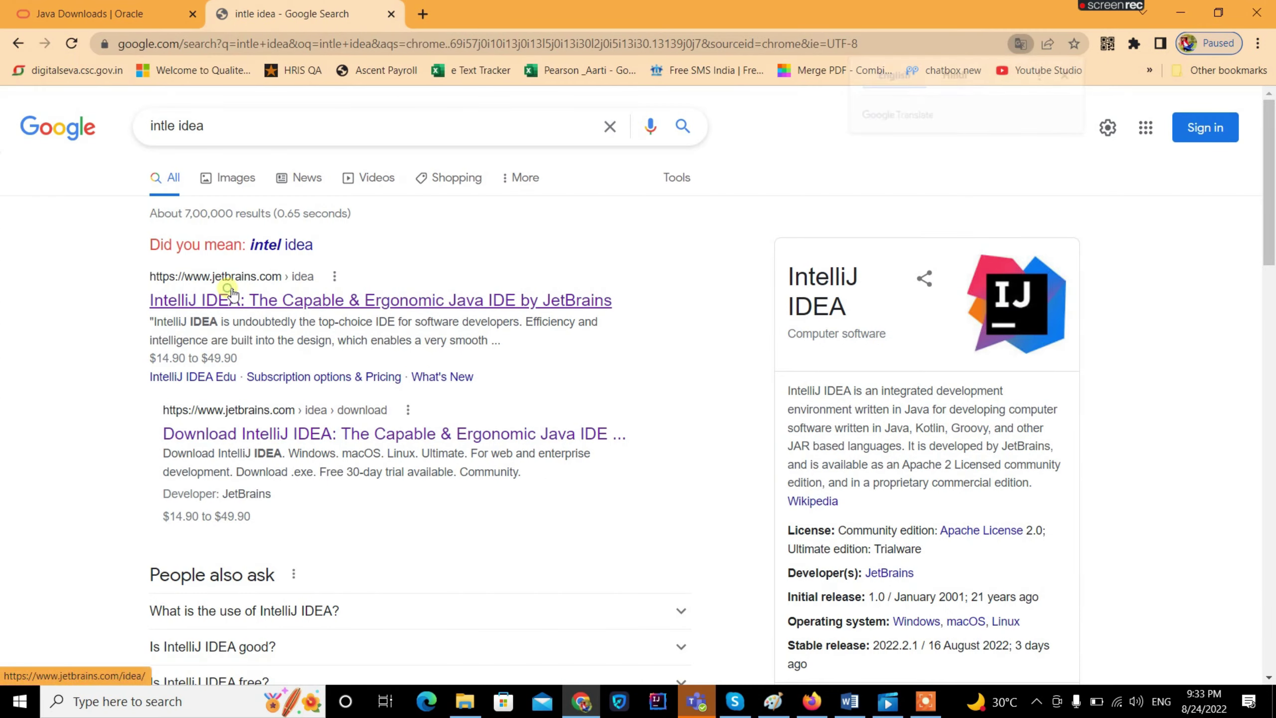
{"action": "left_click", "coordinate": [332, 299]}
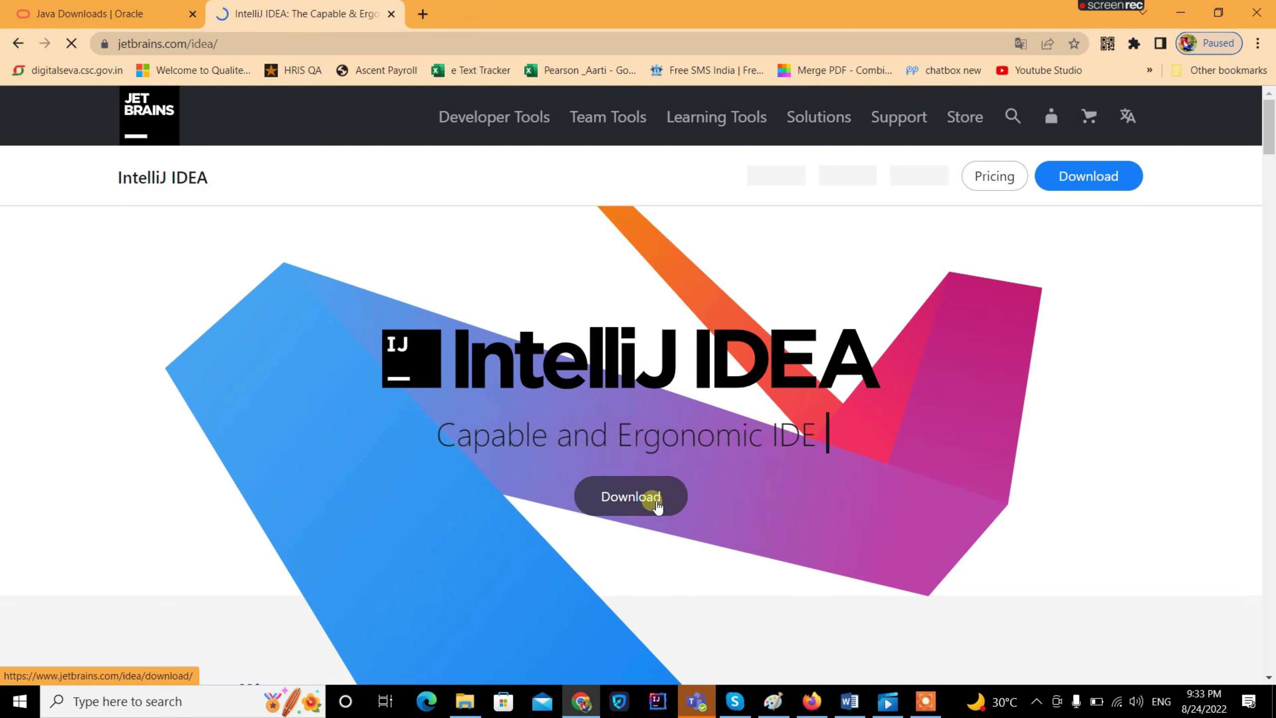
Look over the IntelliJ IDEA product page and open its download page
{"action": "scroll", "coordinate": [658, 493], "scroll_direction": "down", "scroll_amount": 2}
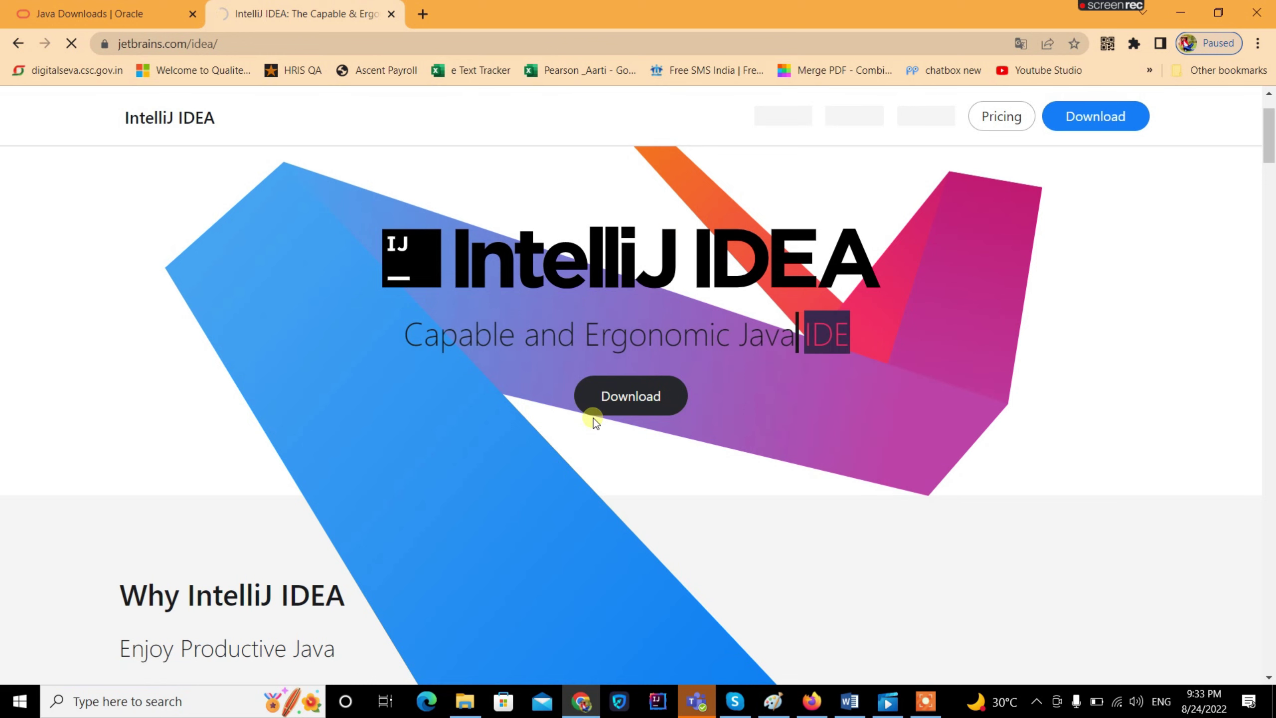
{"action": "scroll", "coordinate": [598, 416], "scroll_direction": "down", "scroll_amount": 4}
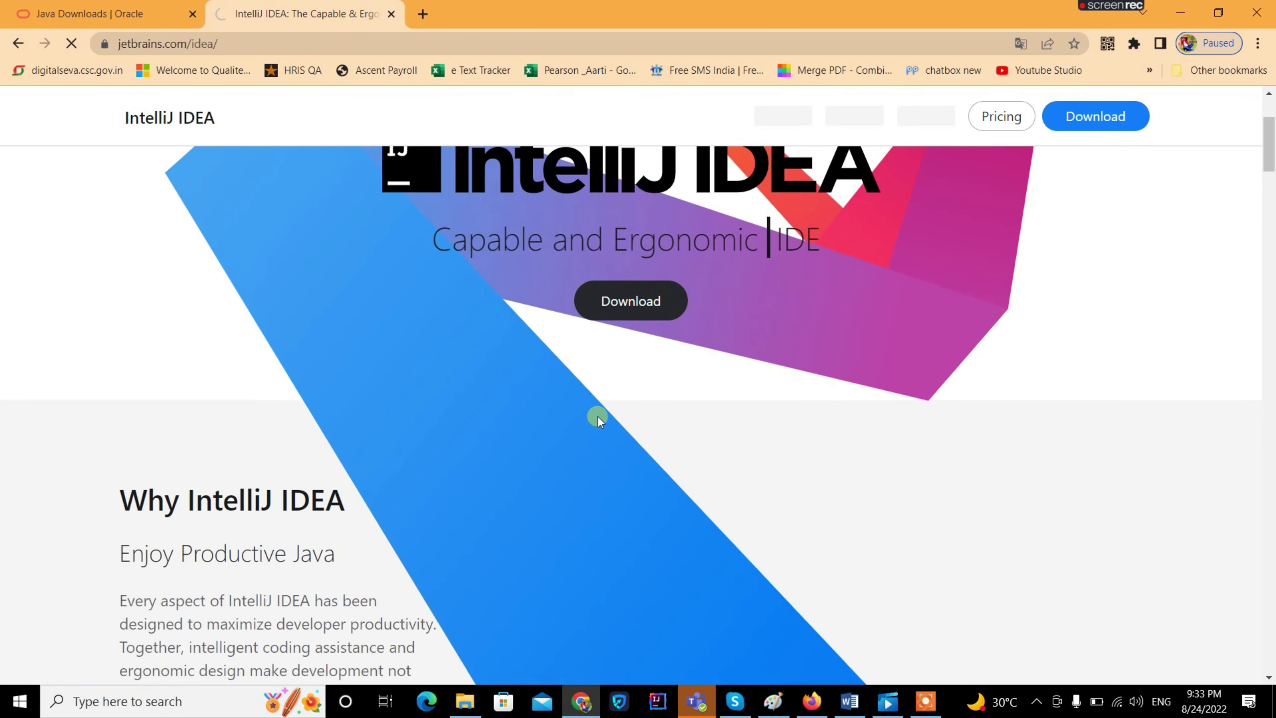
{"action": "scroll", "coordinate": [598, 416], "scroll_direction": "up", "scroll_amount": 3}
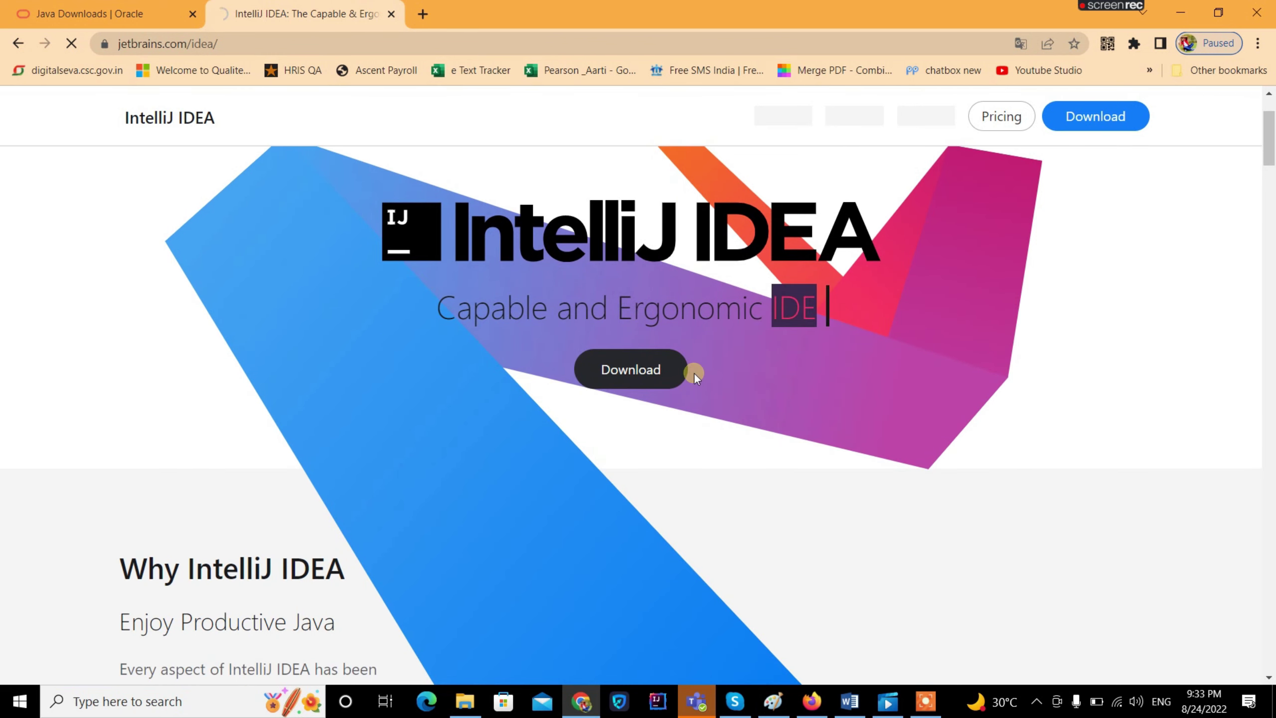
{"action": "left_click", "coordinate": [662, 379]}
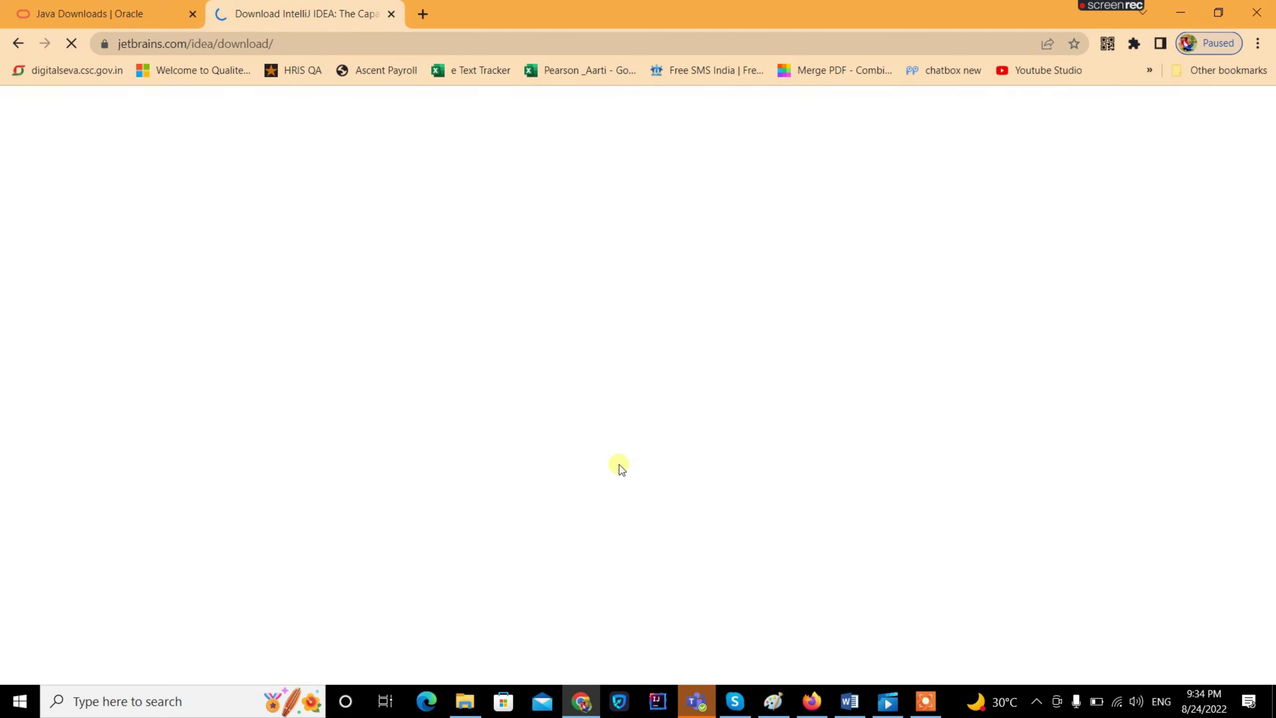
Switch to File Explorer, open the Downloads folder, and find and select the installer ideaIC-2022.2.exe
{"action": "left_click", "coordinate": [464, 701]}
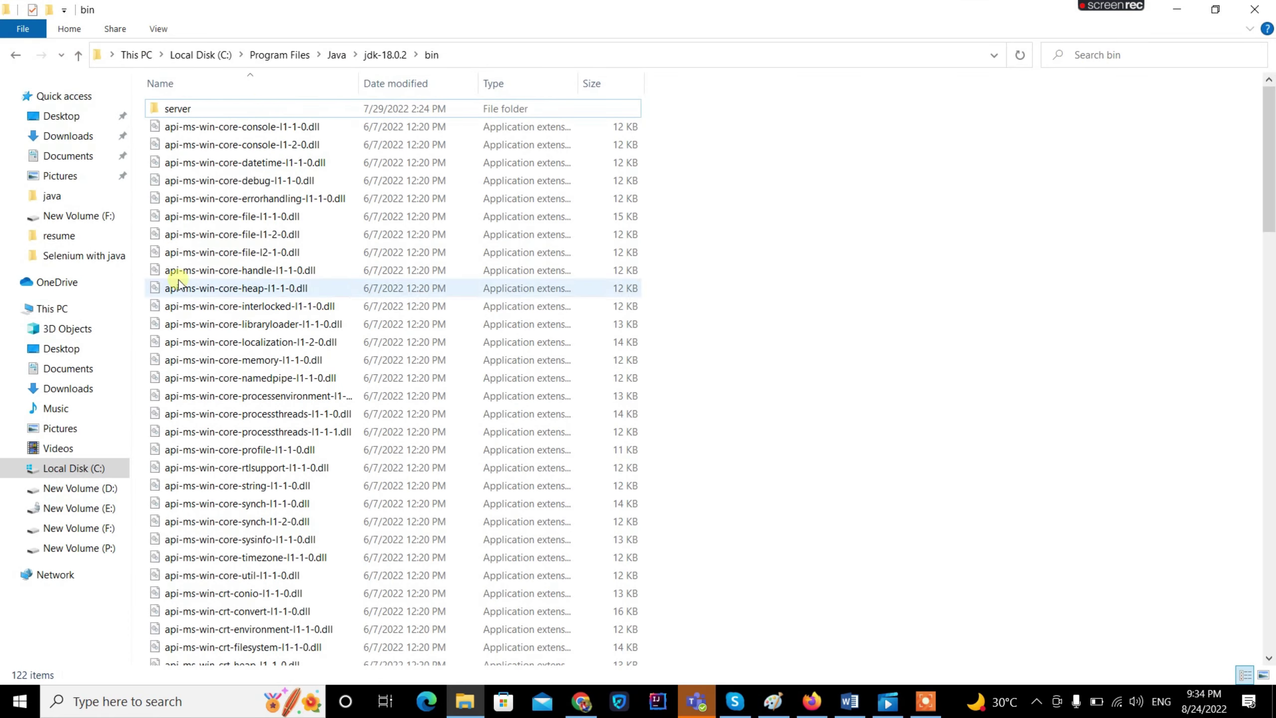
{"action": "left_click", "coordinate": [83, 140]}
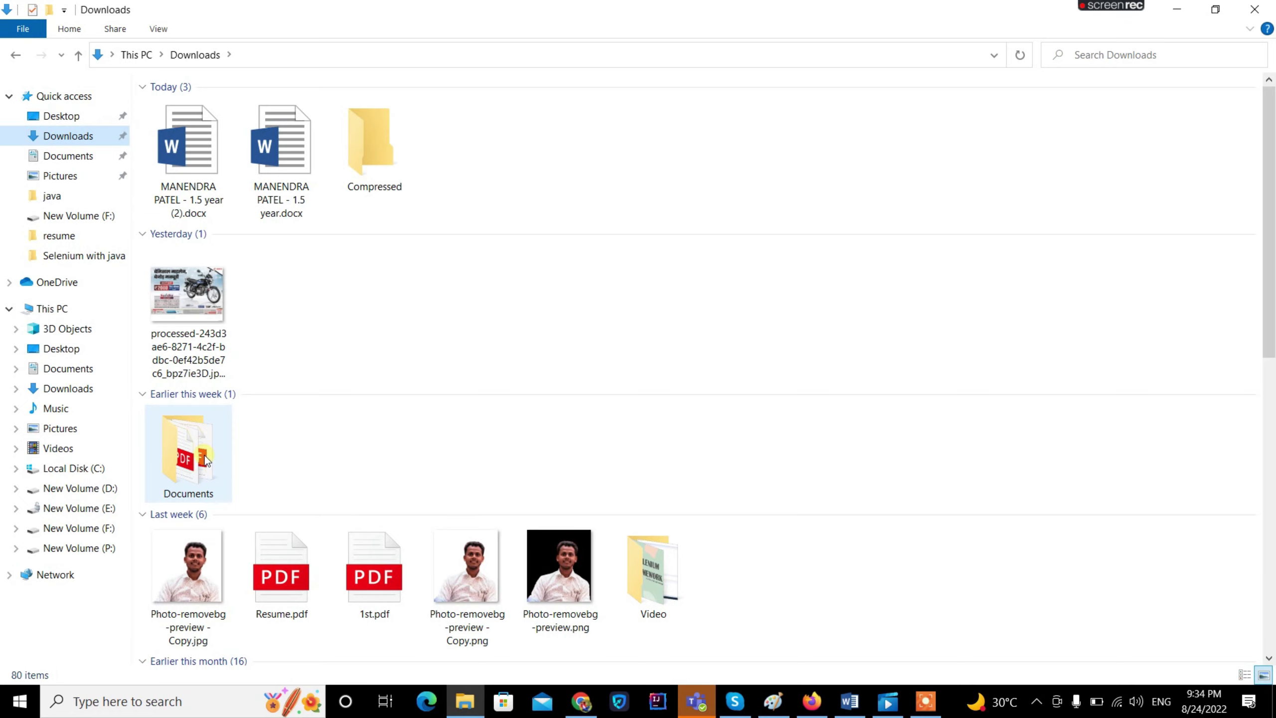
{"action": "scroll", "coordinate": [554, 405], "scroll_direction": "down", "scroll_amount": 2}
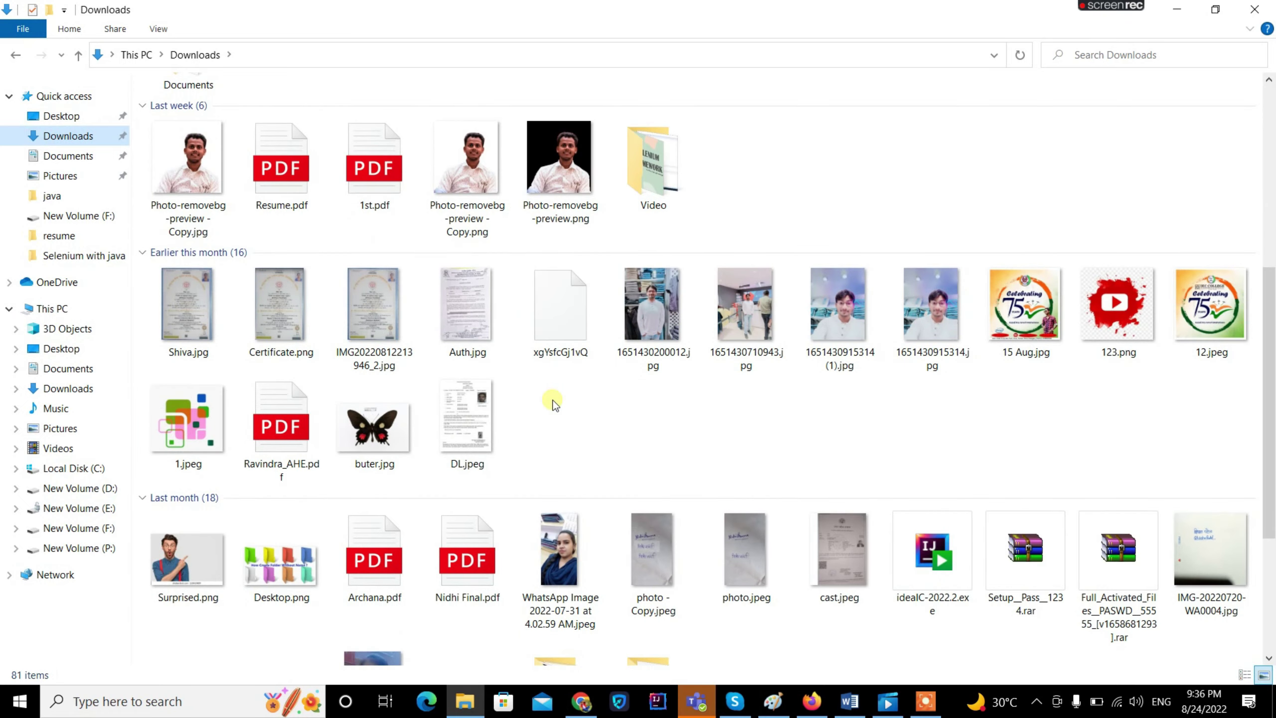
{"action": "scroll", "coordinate": [555, 405], "scroll_direction": "down", "scroll_amount": 4}
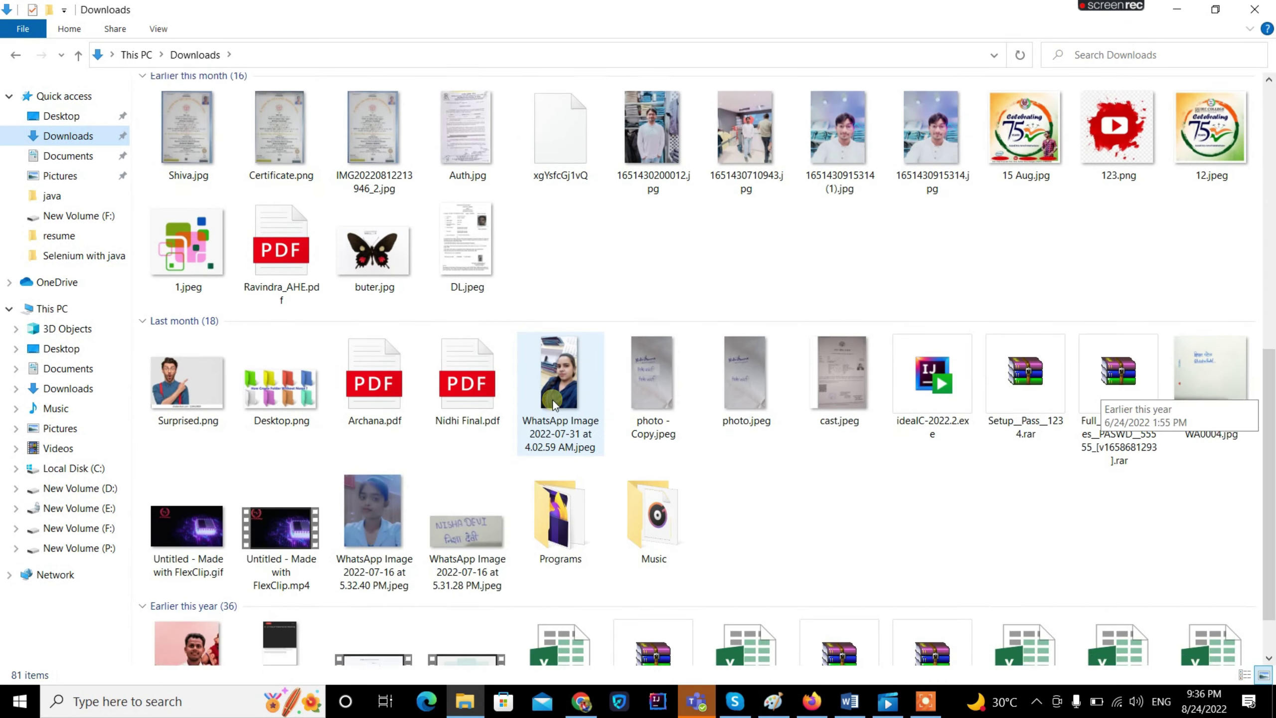
{"action": "scroll", "coordinate": [874, 457], "scroll_direction": "up", "scroll_amount": 8}
{"action": "scroll", "coordinate": [894, 536], "scroll_direction": "down", "scroll_amount": 12}
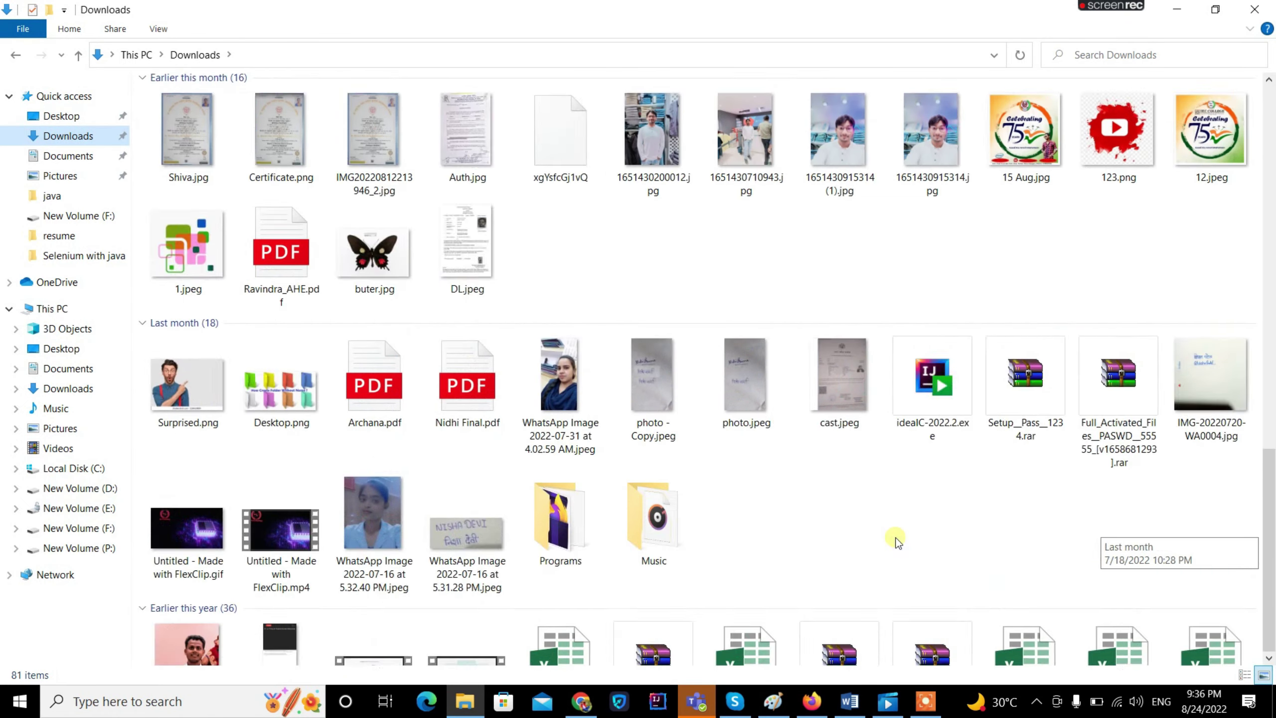
{"action": "scroll", "coordinate": [982, 570], "scroll_direction": "up", "scroll_amount": 12}
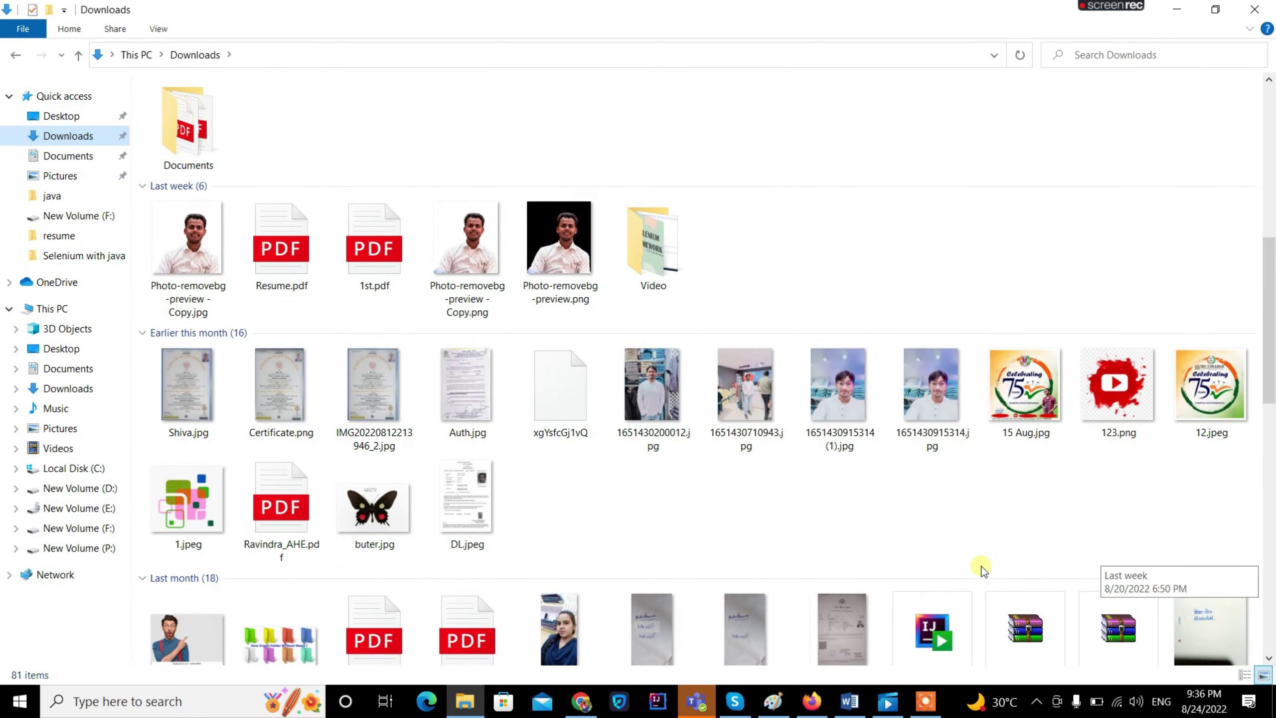
{"action": "scroll", "coordinate": [975, 399], "scroll_direction": "down", "scroll_amount": 5}
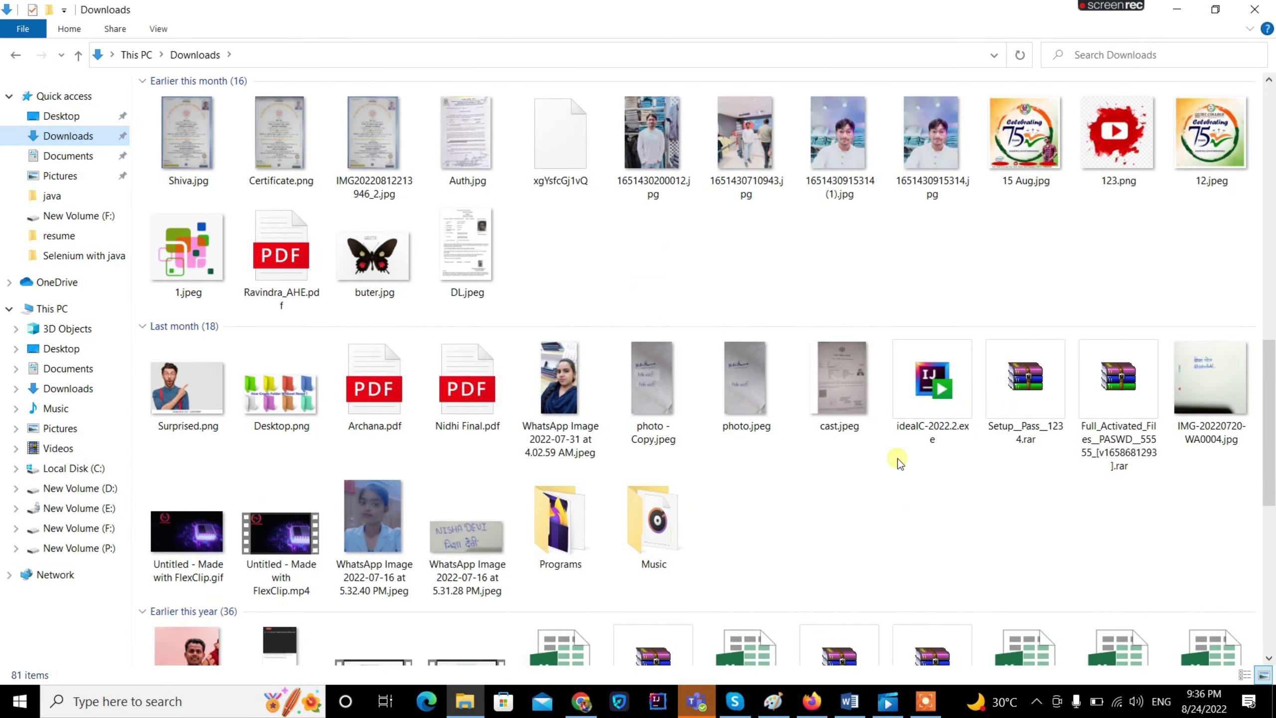
{"action": "left_click", "coordinate": [930, 377]}
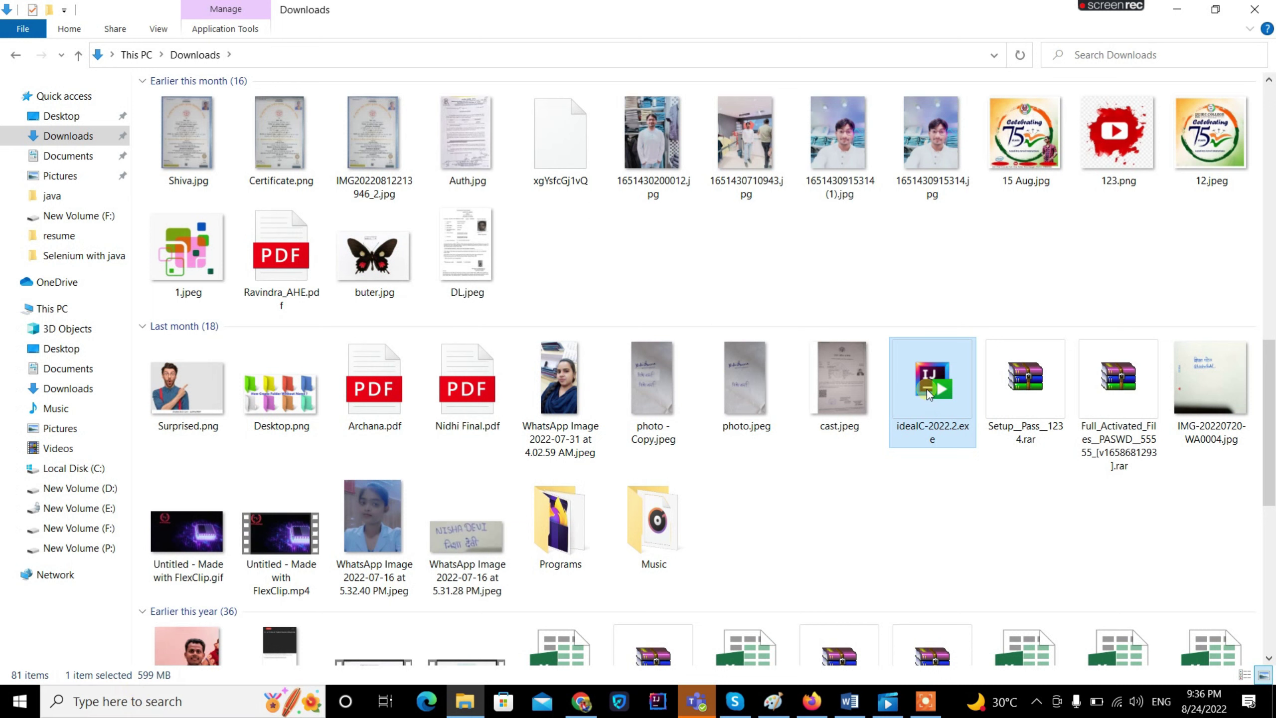
Return to the IntelliJ IDEA download page in Chrome, dismiss the cookie notice and the promotional banner, and minimize the browser
{"action": "left_click", "coordinate": [581, 701]}
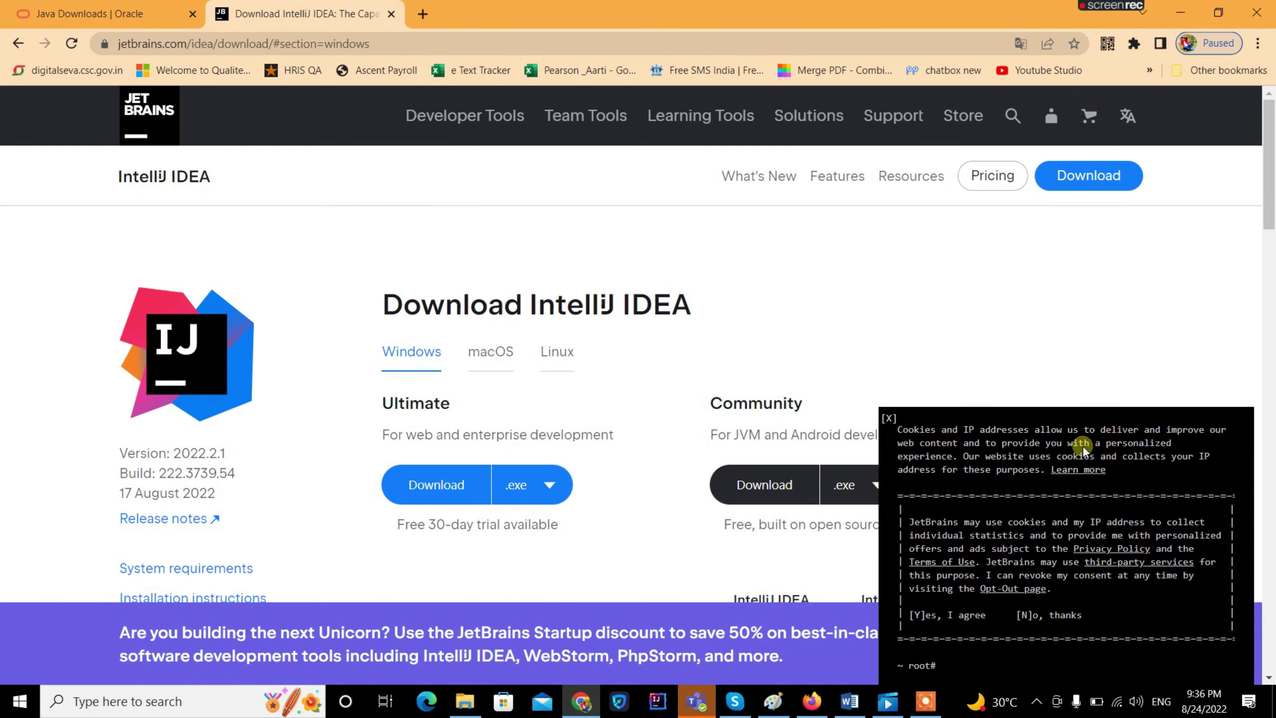
{"action": "left_click", "coordinate": [888, 418]}
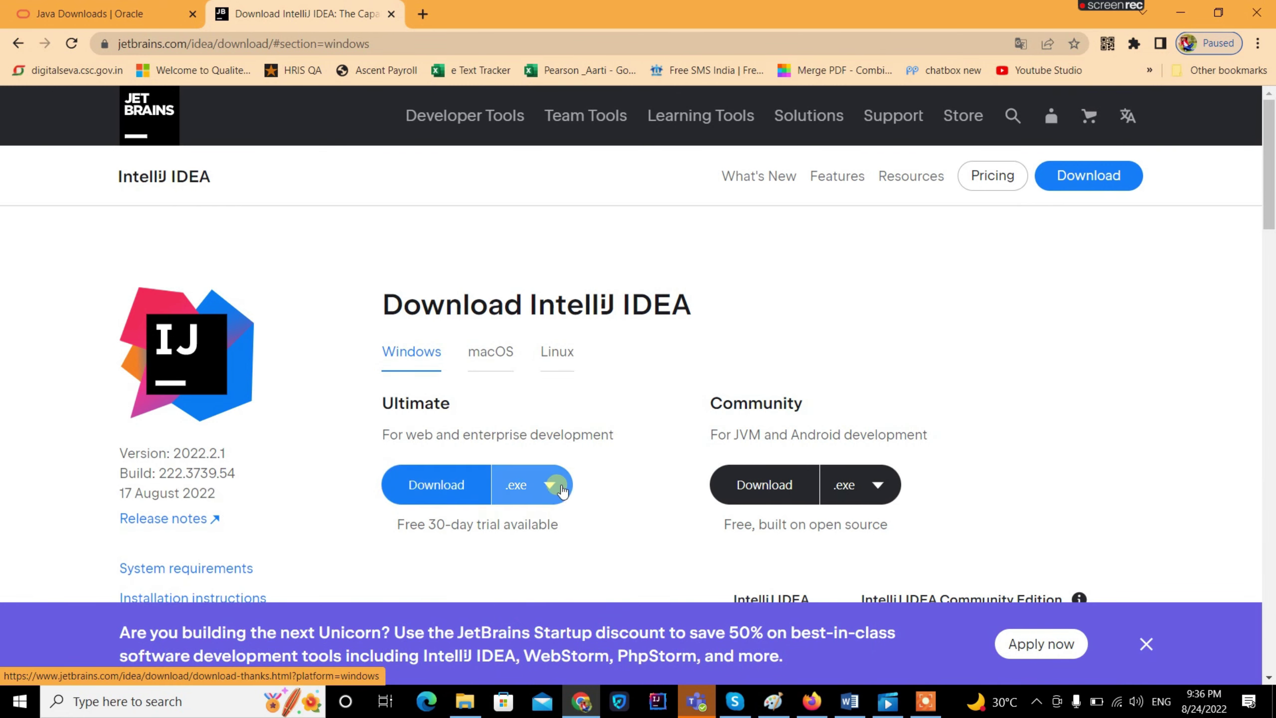
{"action": "scroll", "coordinate": [556, 485], "scroll_direction": "down", "scroll_amount": 1}
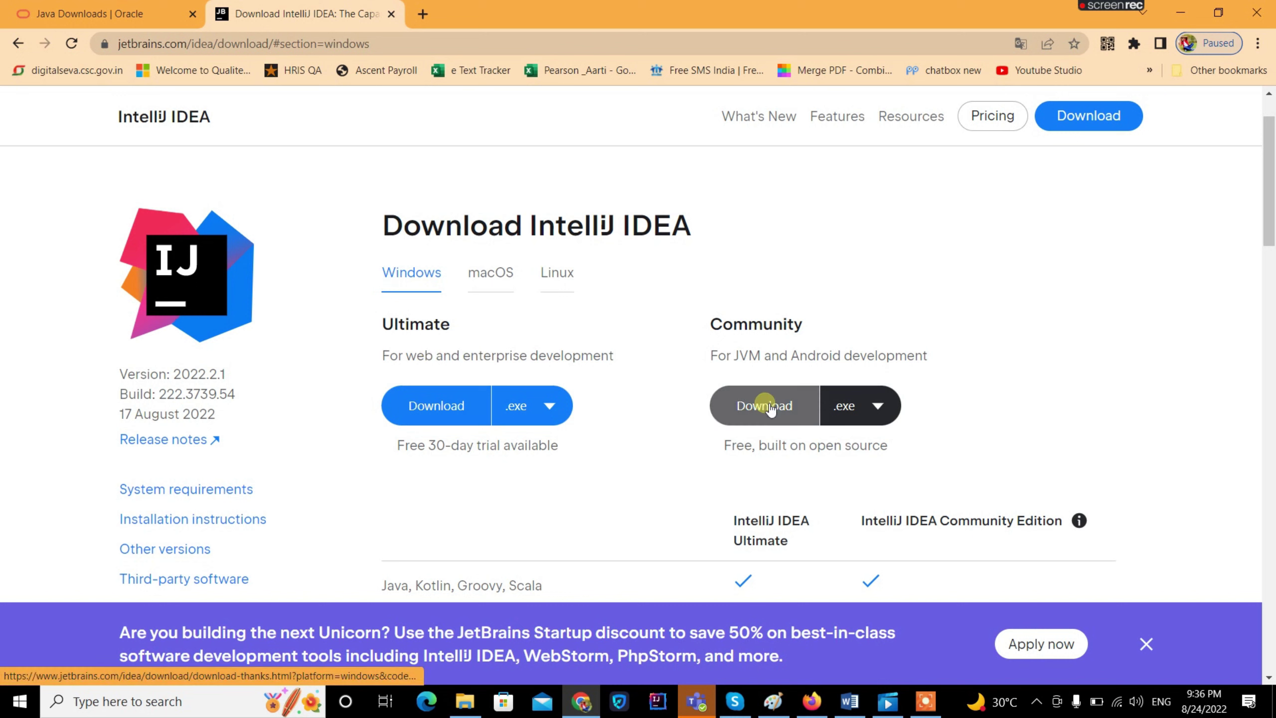
{"action": "left_click", "coordinate": [1146, 644]}
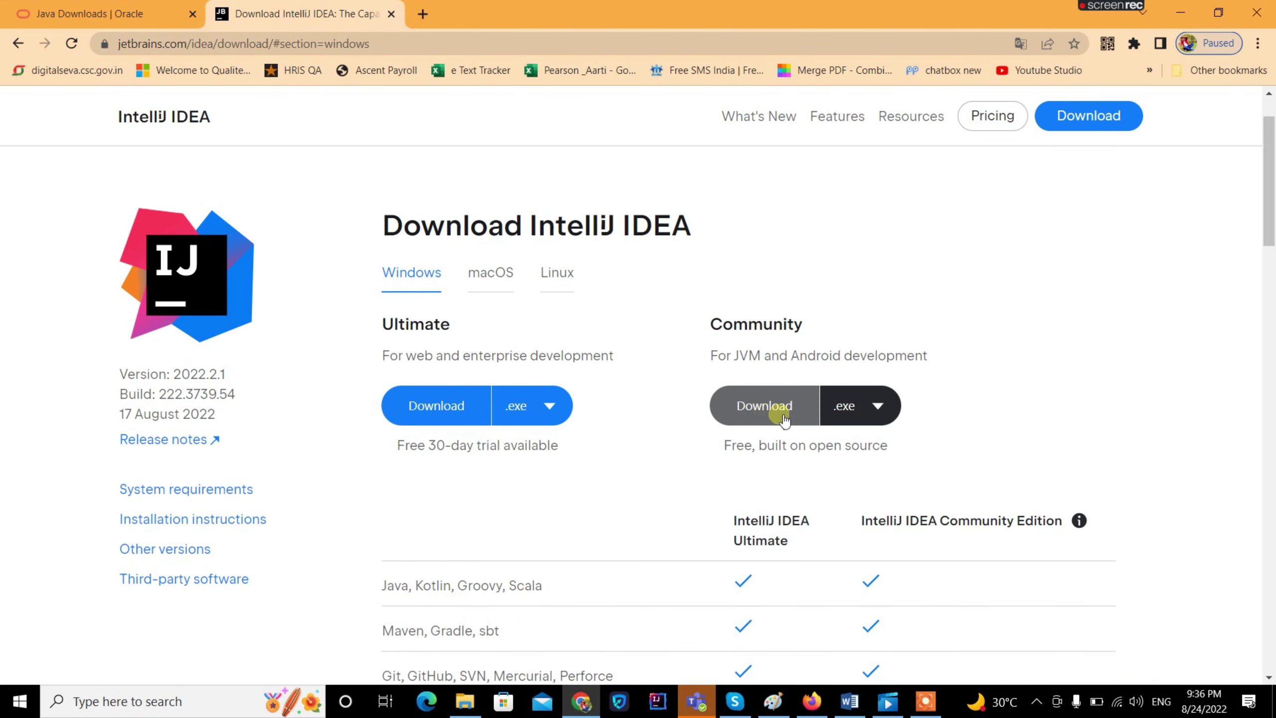
{"action": "left_click", "coordinate": [1167, 10]}
Run ideaIC-2022.2.exe from Downloads, minimize File Explorer, and agree to continue with the IntelliJ IDEA Community Edition setup
{"action": "scroll", "coordinate": [846, 345], "scroll_direction": "down", "scroll_amount": 1}
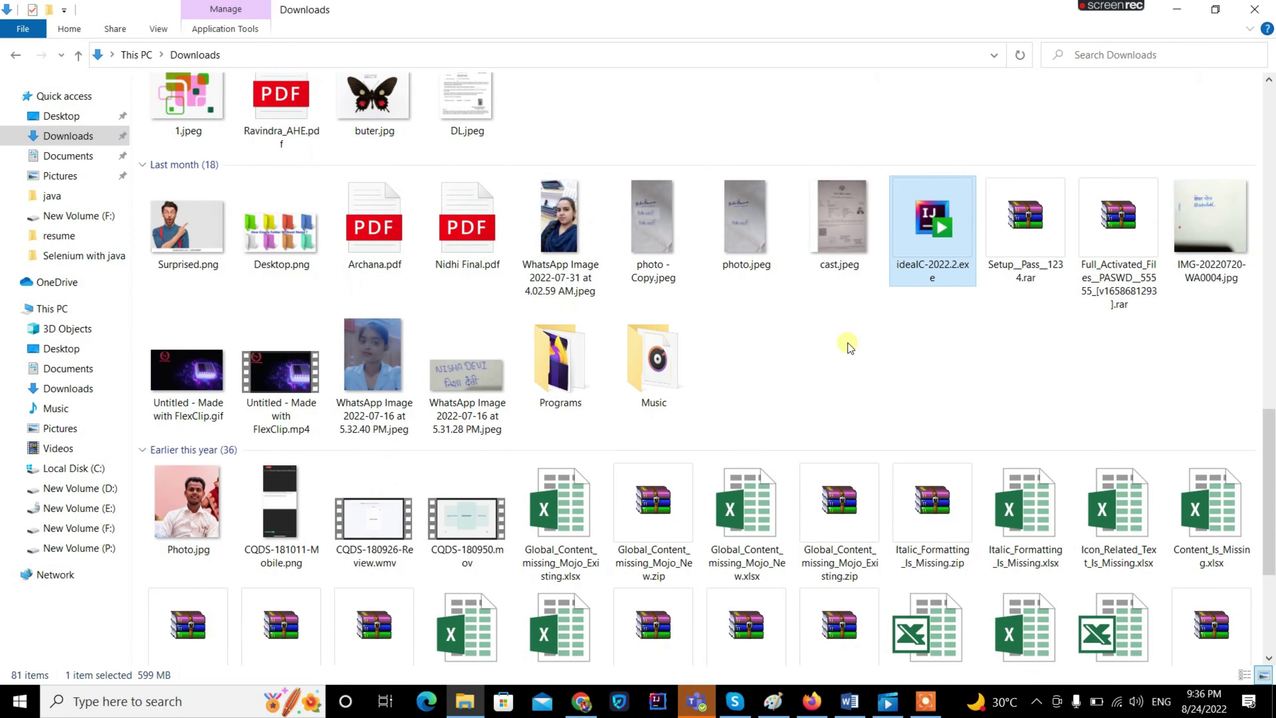
{"action": "double_click", "coordinate": [940, 241]}
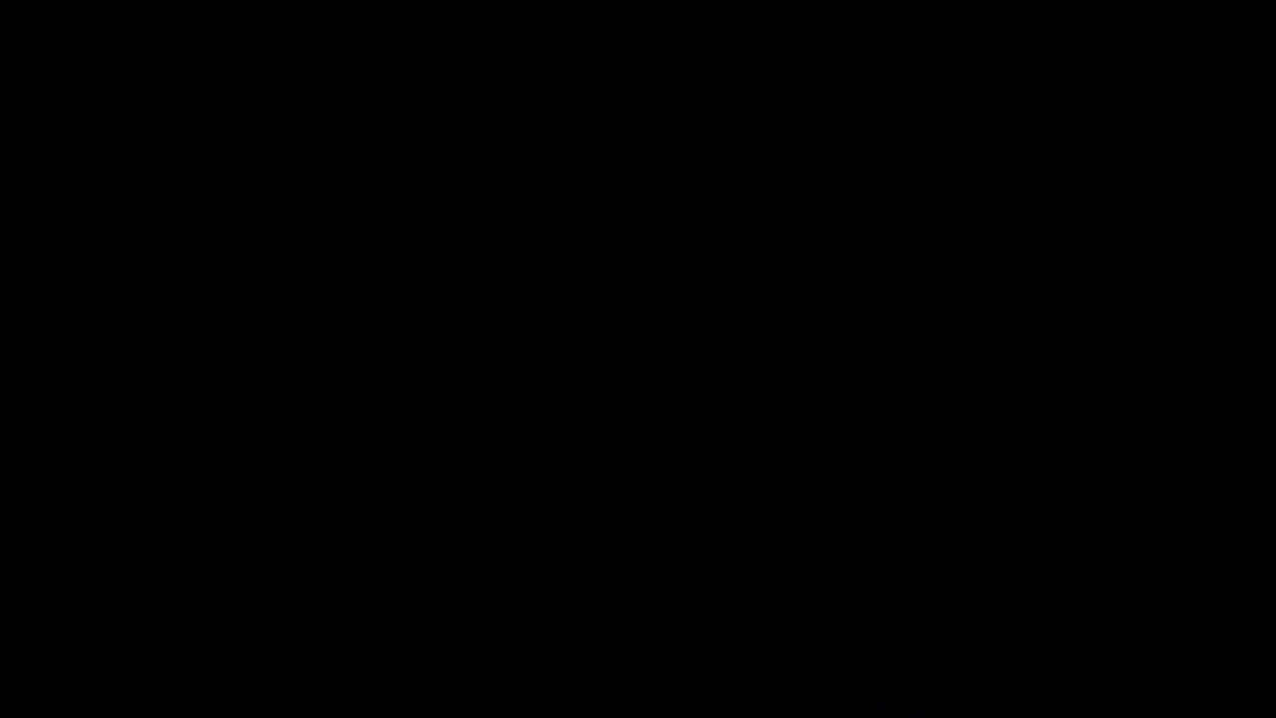
{"action": "left_click", "coordinate": [562, 460]}
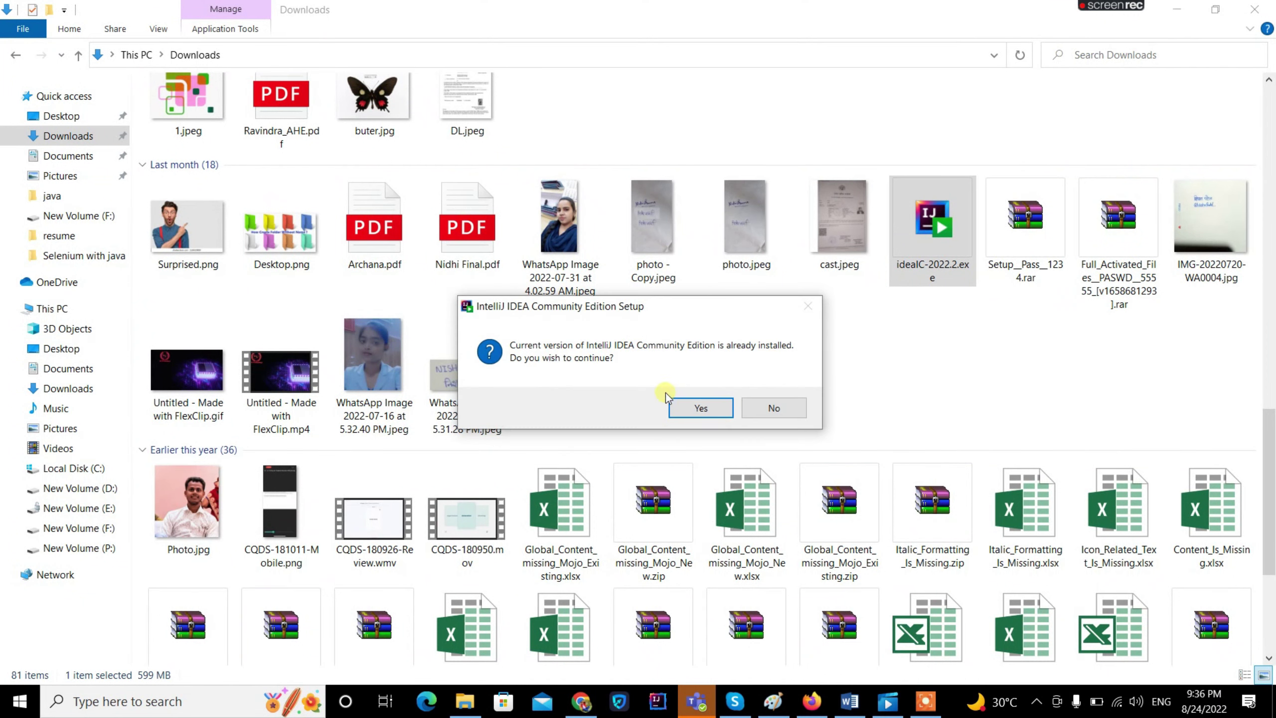
{"action": "left_click", "coordinate": [1177, 9]}
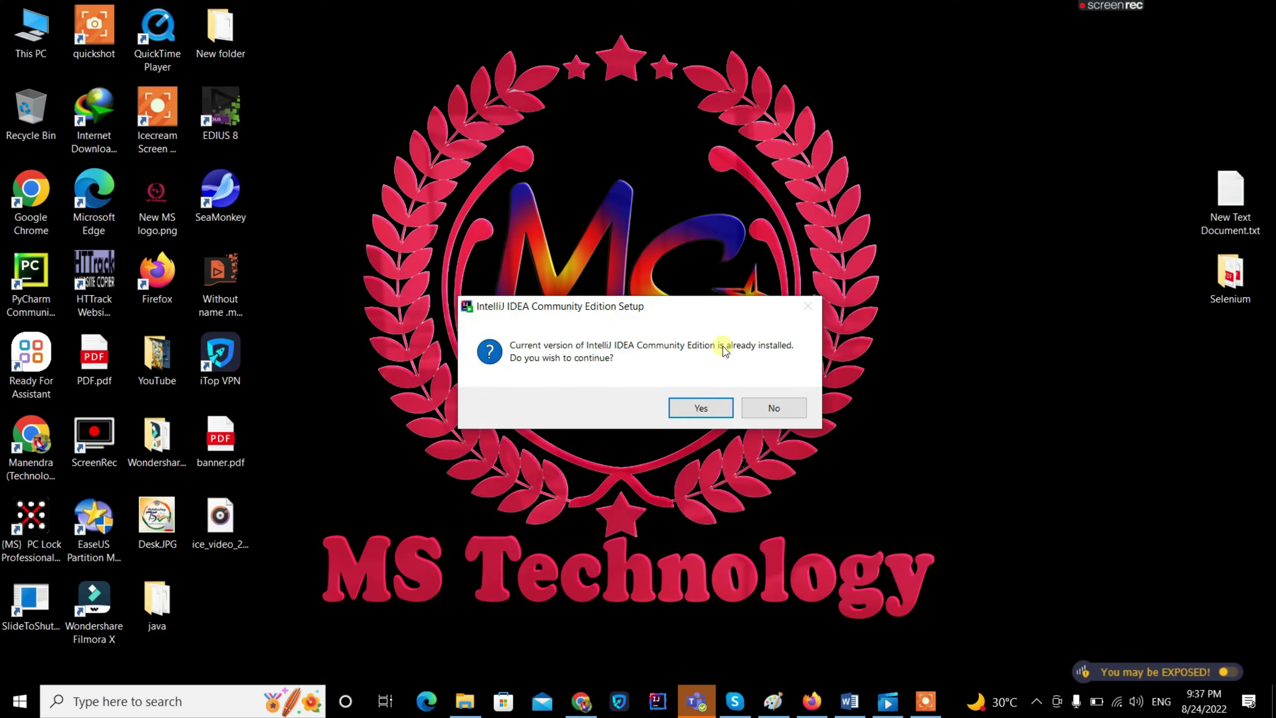
{"action": "left_click", "coordinate": [705, 409]}
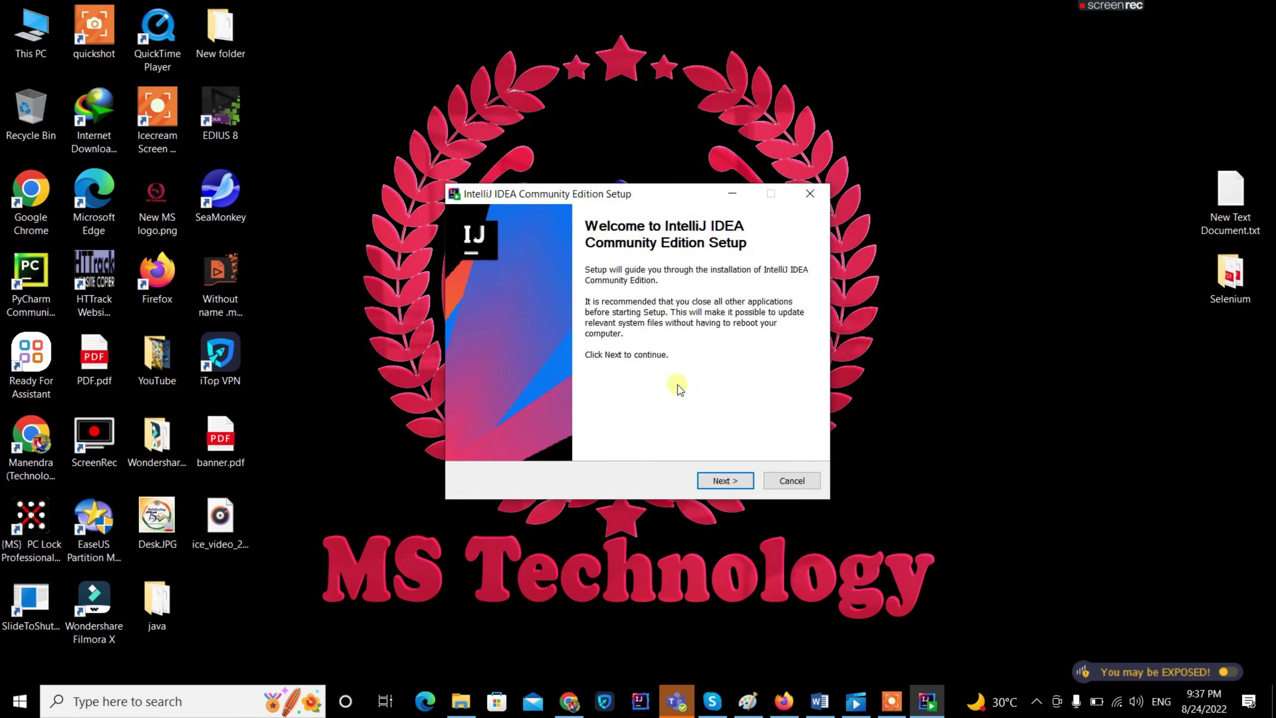
Start uninstalling the old IntelliJ IDEA Community Edition 2022.2 from the setup, cancel the uninstall, and quit the setup
{"action": "left_click", "coordinate": [721, 486]}
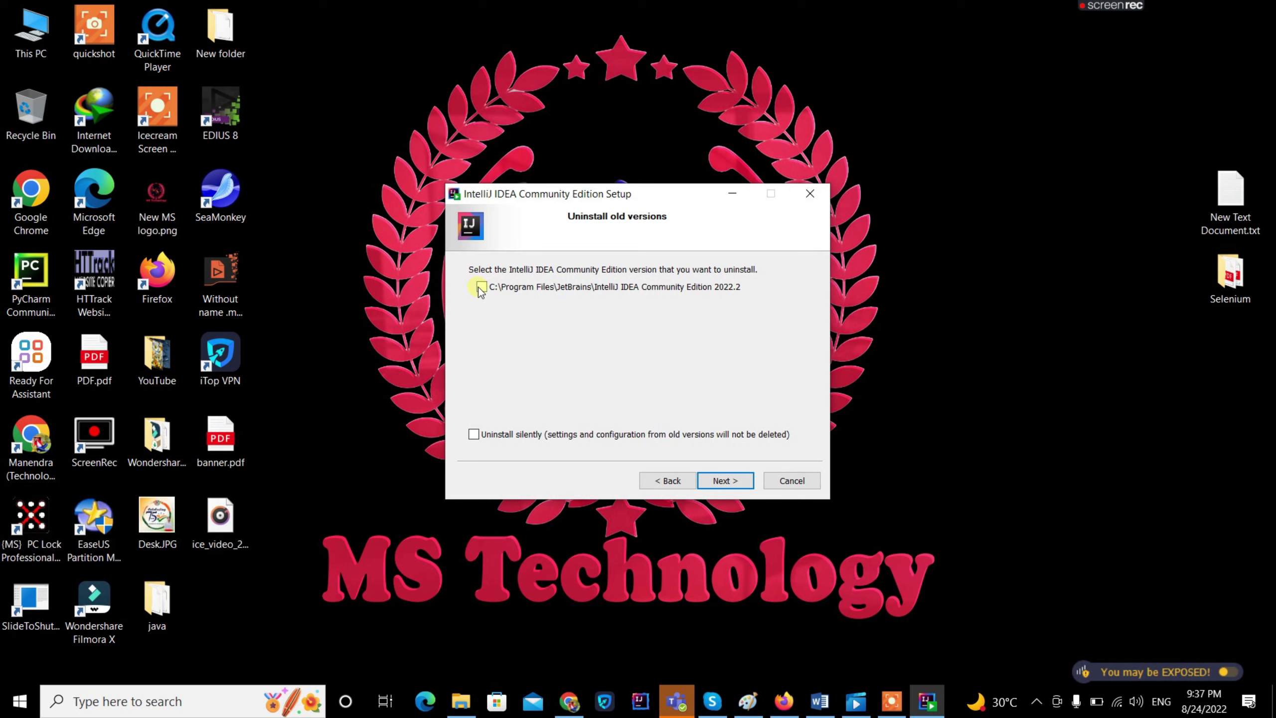
{"action": "left_click", "coordinate": [731, 487]}
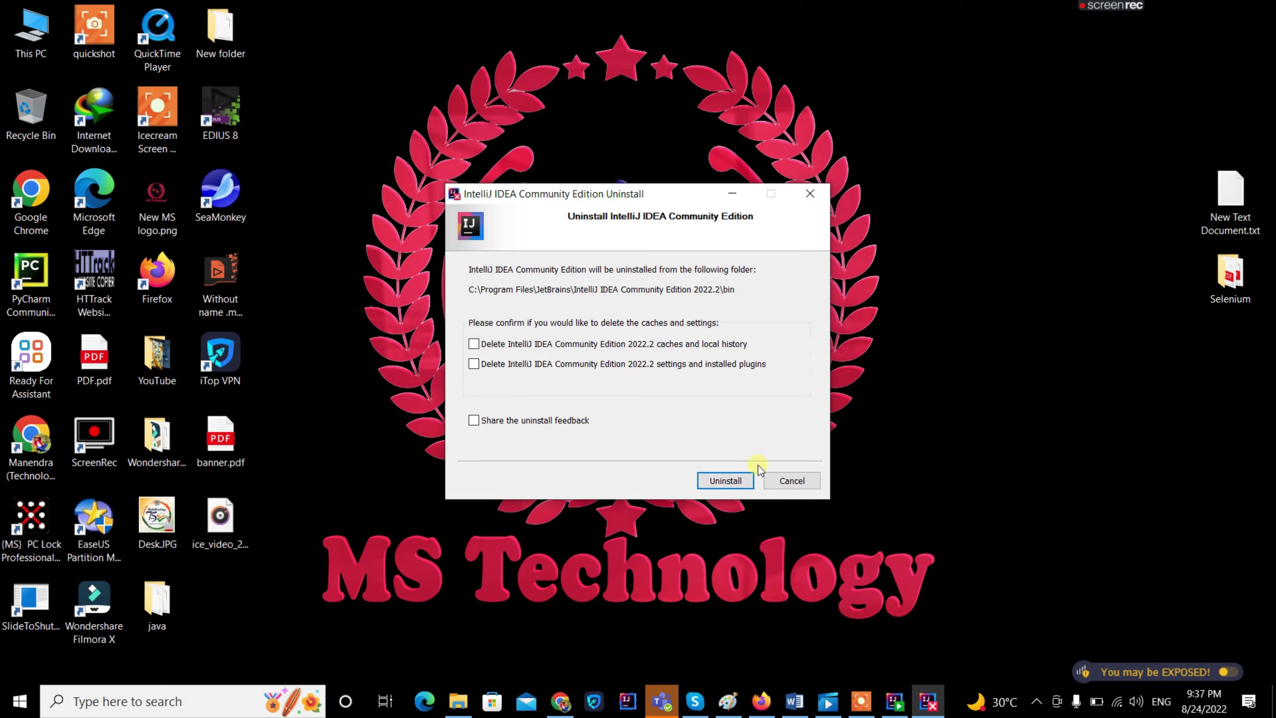
{"action": "left_click", "coordinate": [792, 480]}
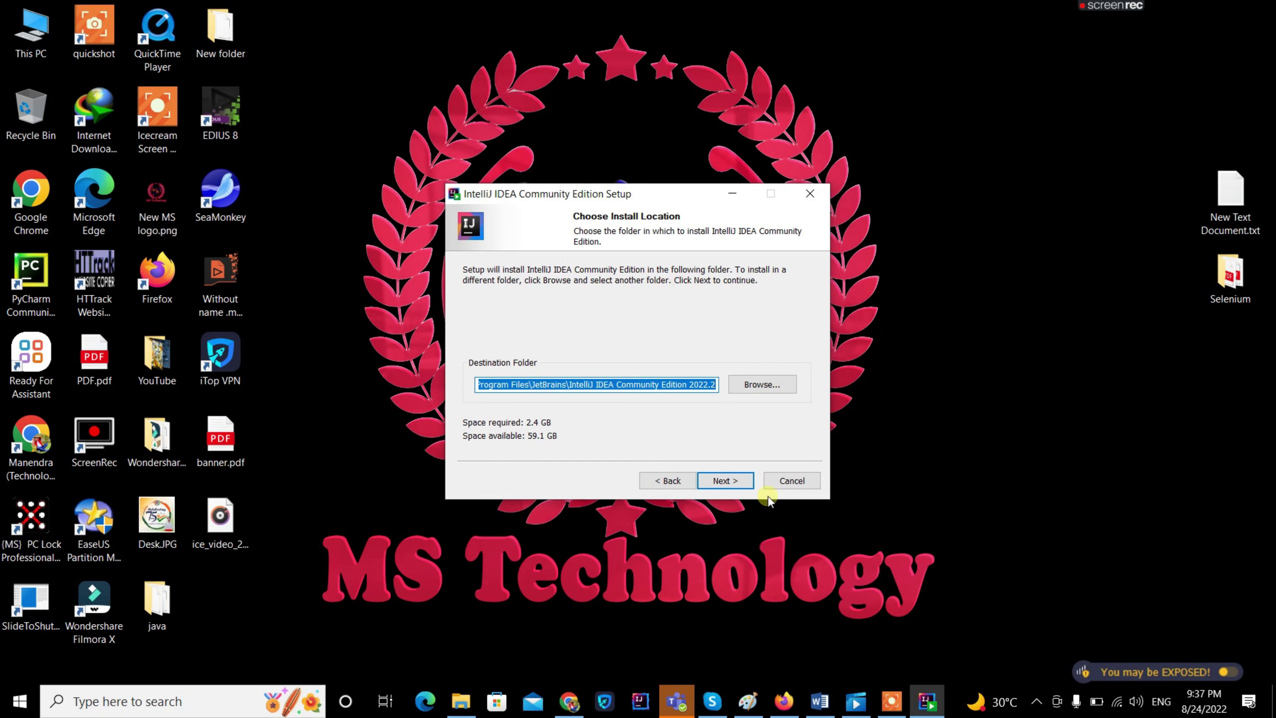
{"action": "left_click", "coordinate": [780, 486]}
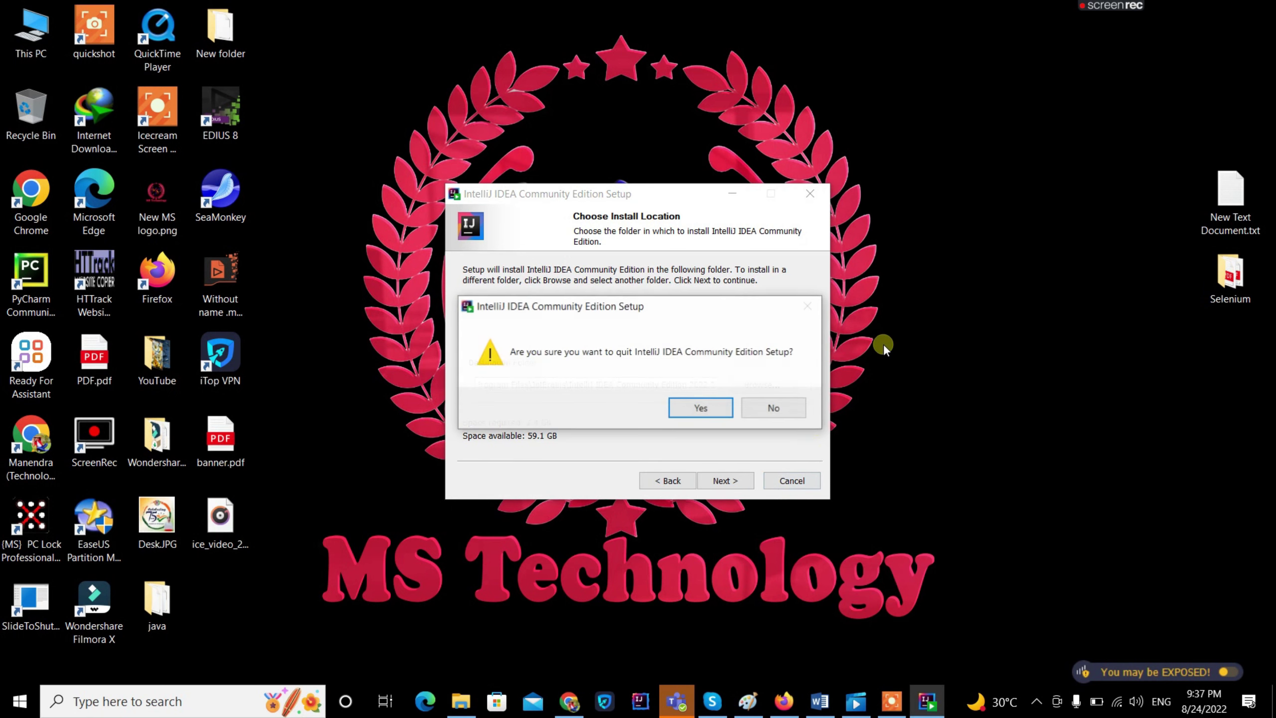
{"action": "left_click", "coordinate": [722, 416]}
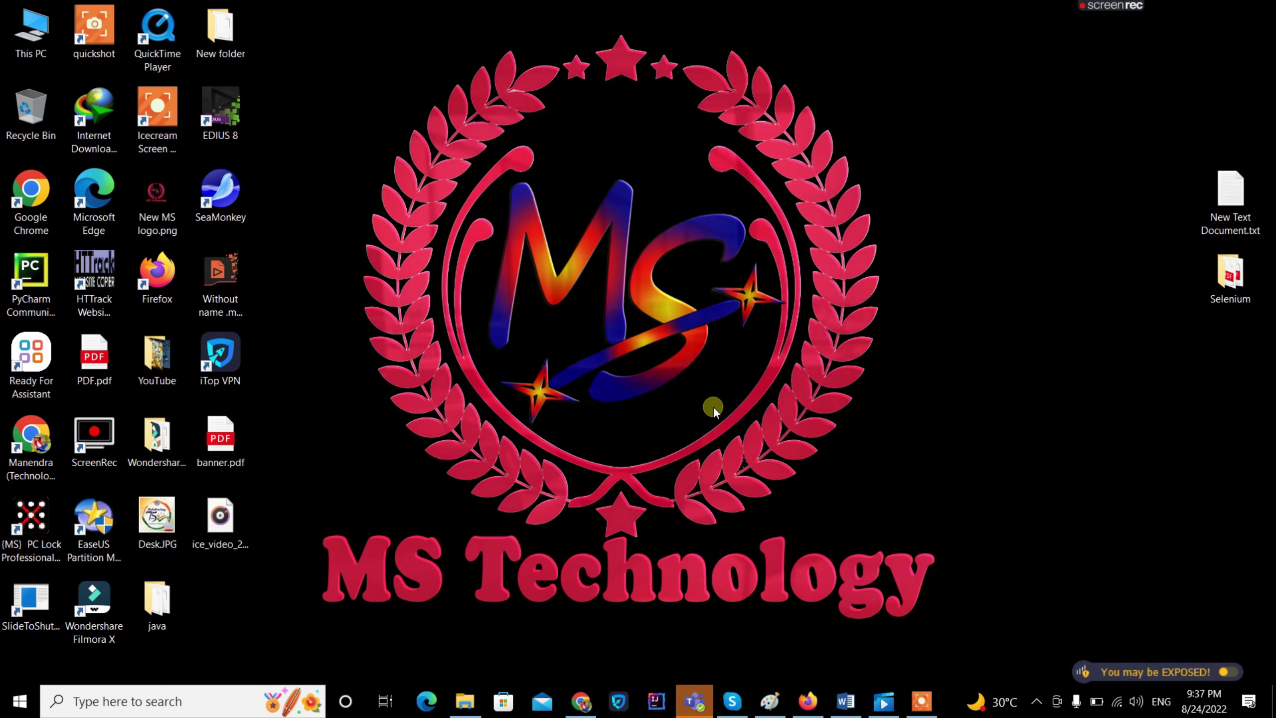
Refresh the desktop, search Windows for IntelliJ, and launch IntelliJ IDEA Community Edition 2022.2
{"action": "right_click", "coordinate": [713, 406]}
{"action": "left_click", "coordinate": [758, 458]}
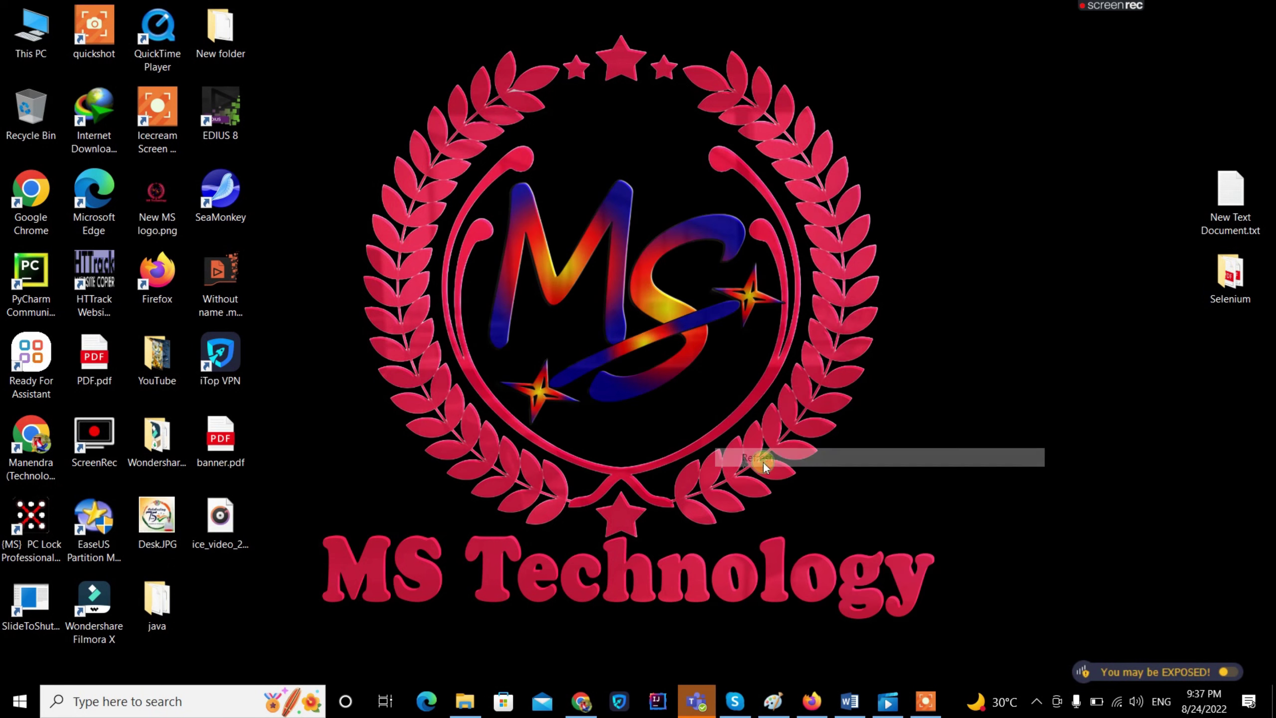
{"action": "left_click", "coordinate": [20, 701]}
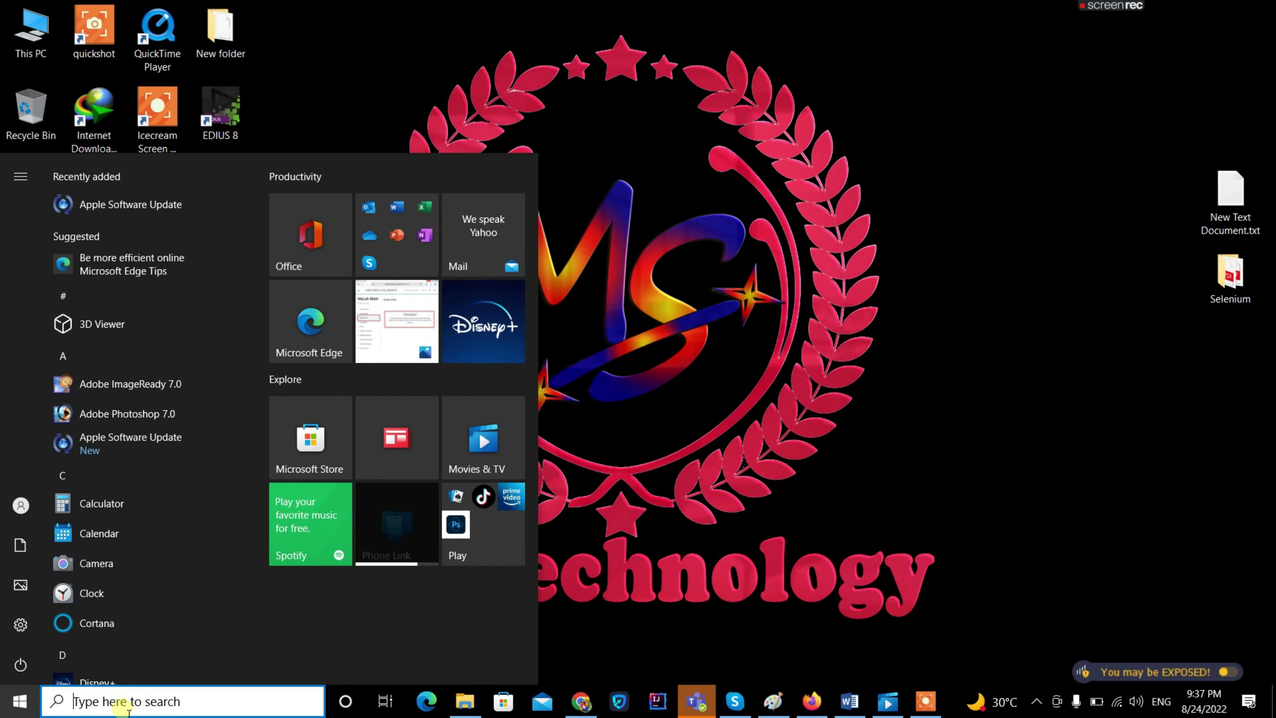
{"action": "type", "text": "intll"}
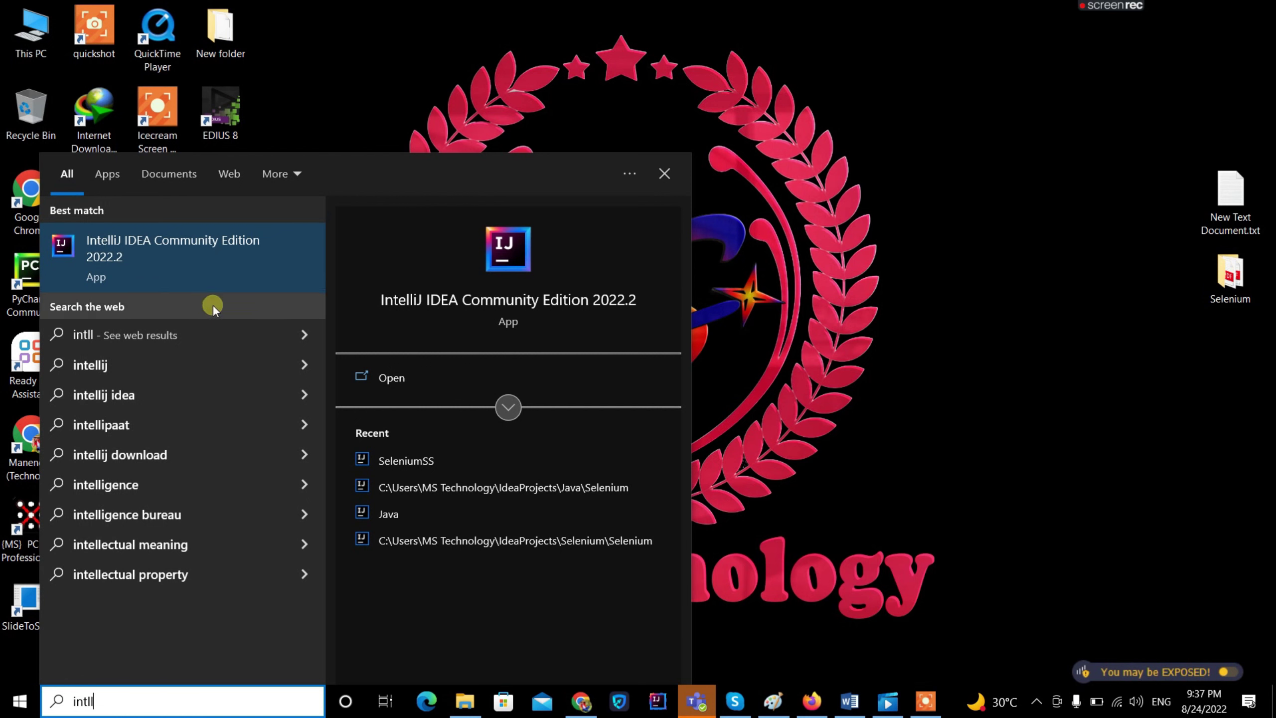
{"action": "left_click", "coordinate": [205, 274]}
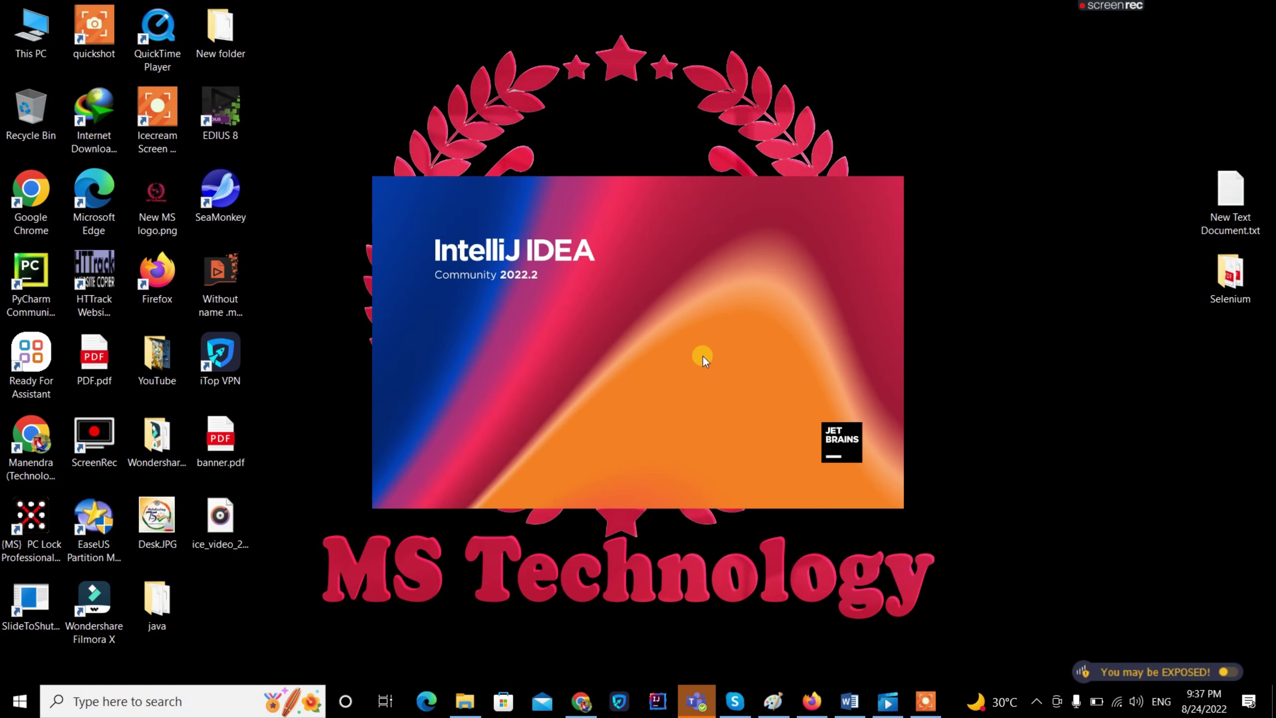
{"action": "right_click", "coordinate": [1020, 336]}
{"action": "left_click", "coordinate": [1056, 387]}
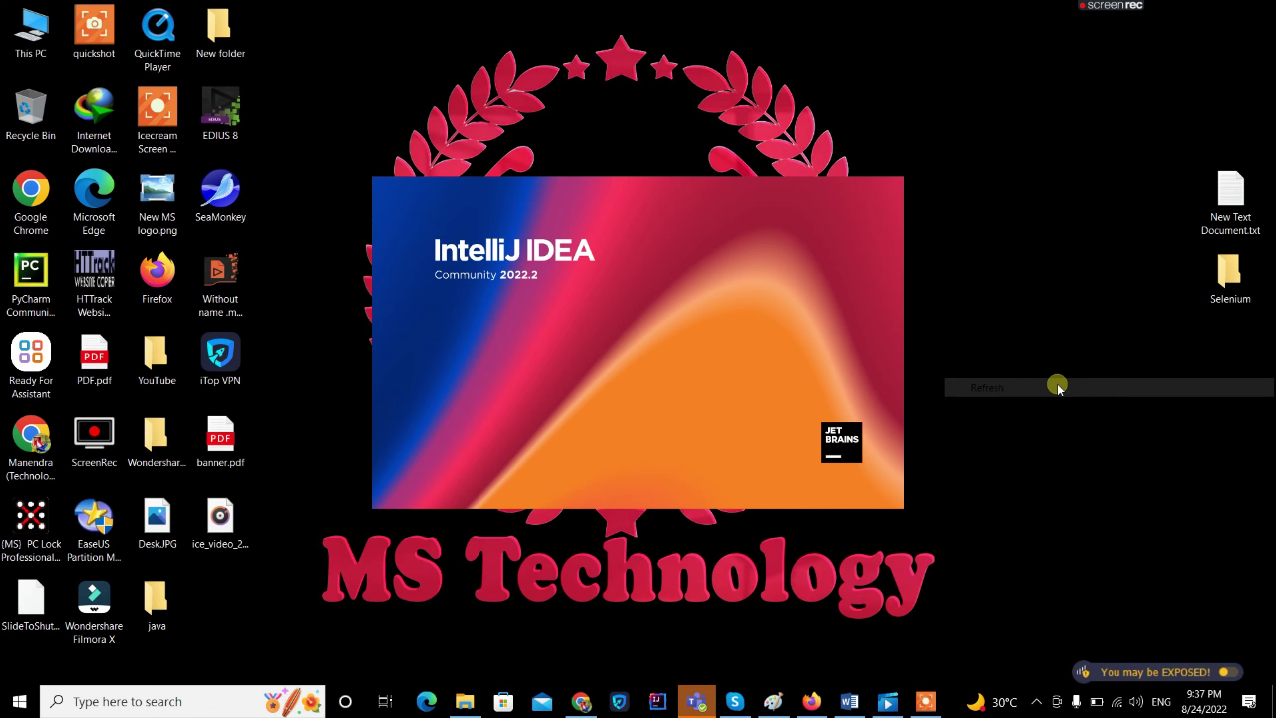
Start a new project in IntelliJ IDEA and name it Selenium
{"action": "left_click", "coordinate": [60, 14]}
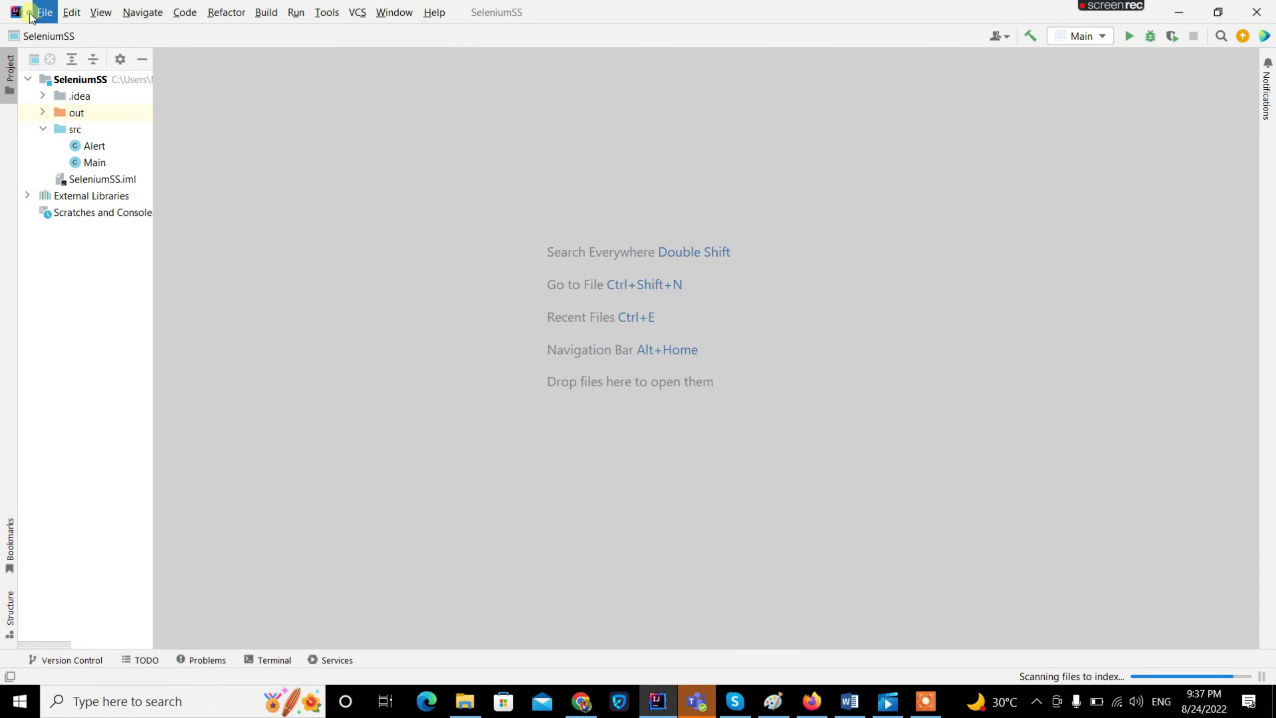
{"action": "left_click", "coordinate": [34, 14]}
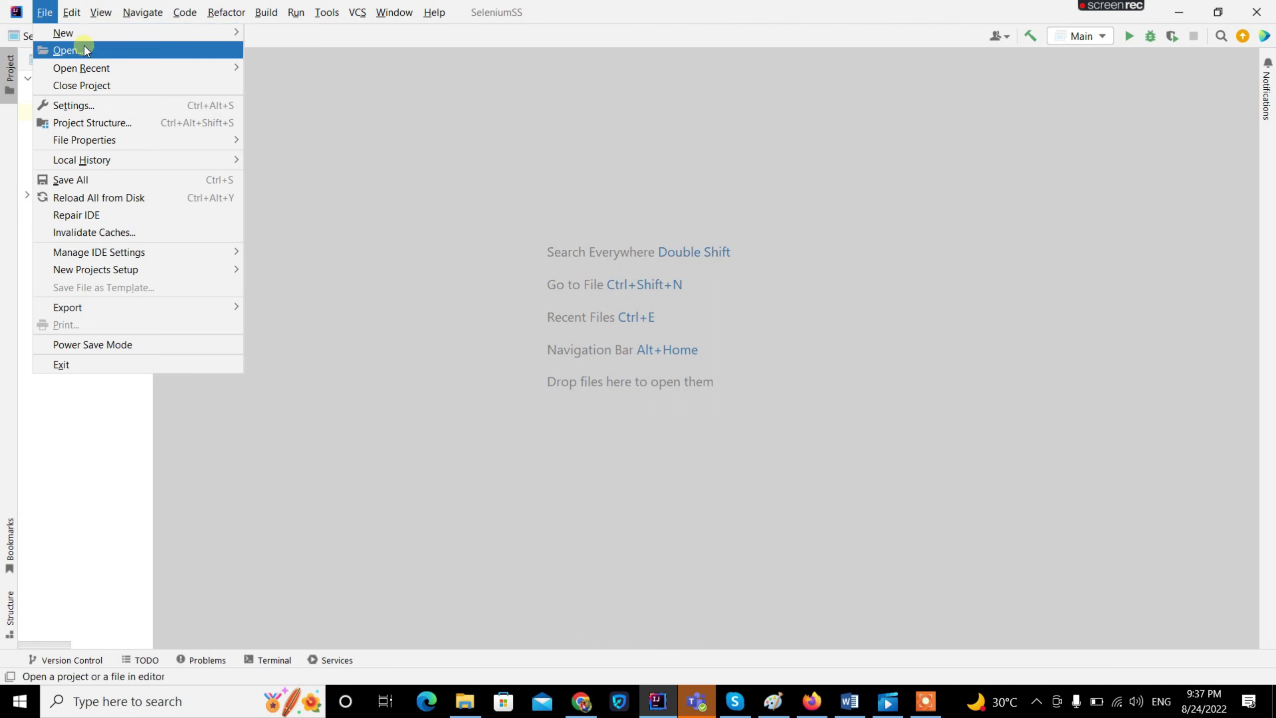
{"action": "mouse_move", "coordinate": [80, 33]}
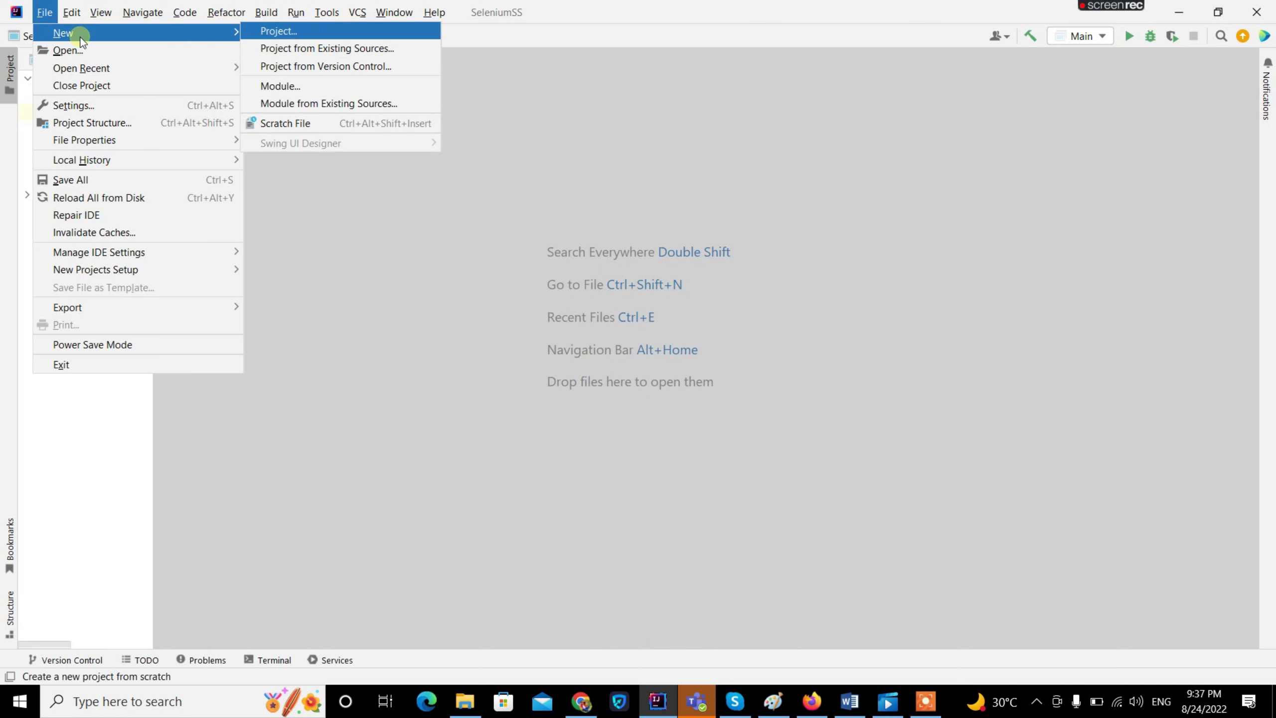
{"action": "left_click", "coordinate": [320, 36]}
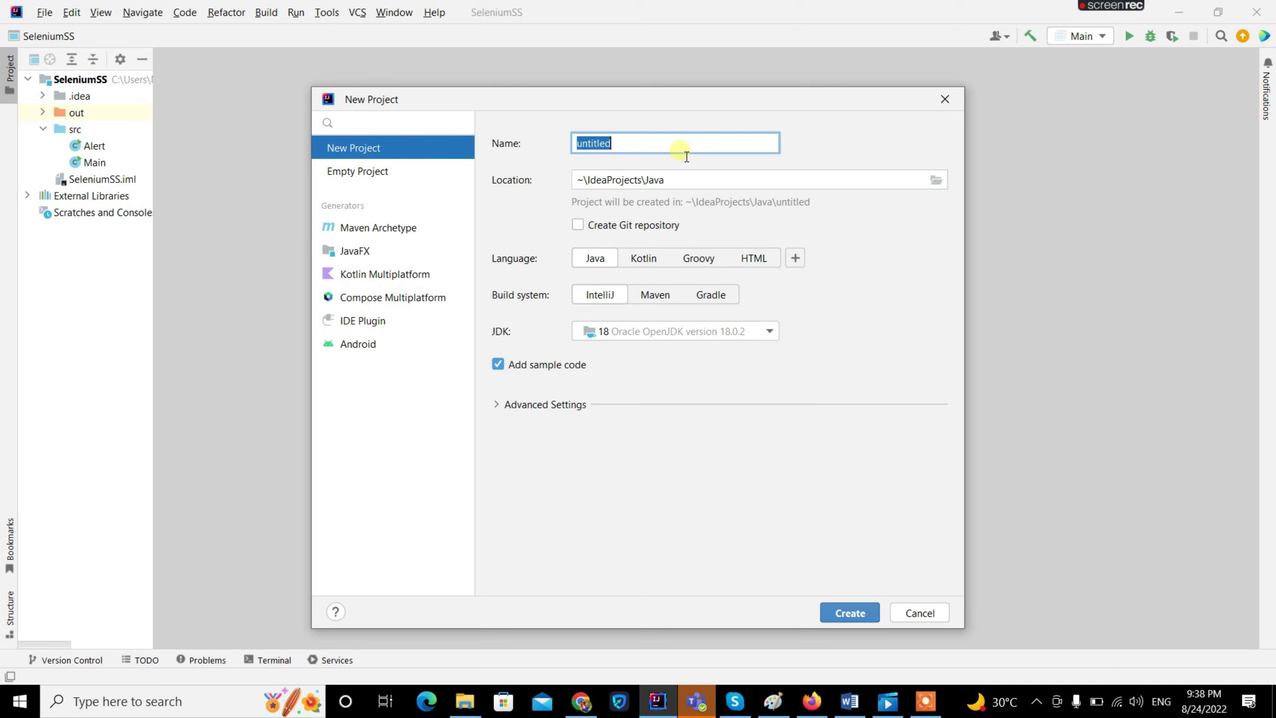
{"action": "type", "text": "Selenium"}
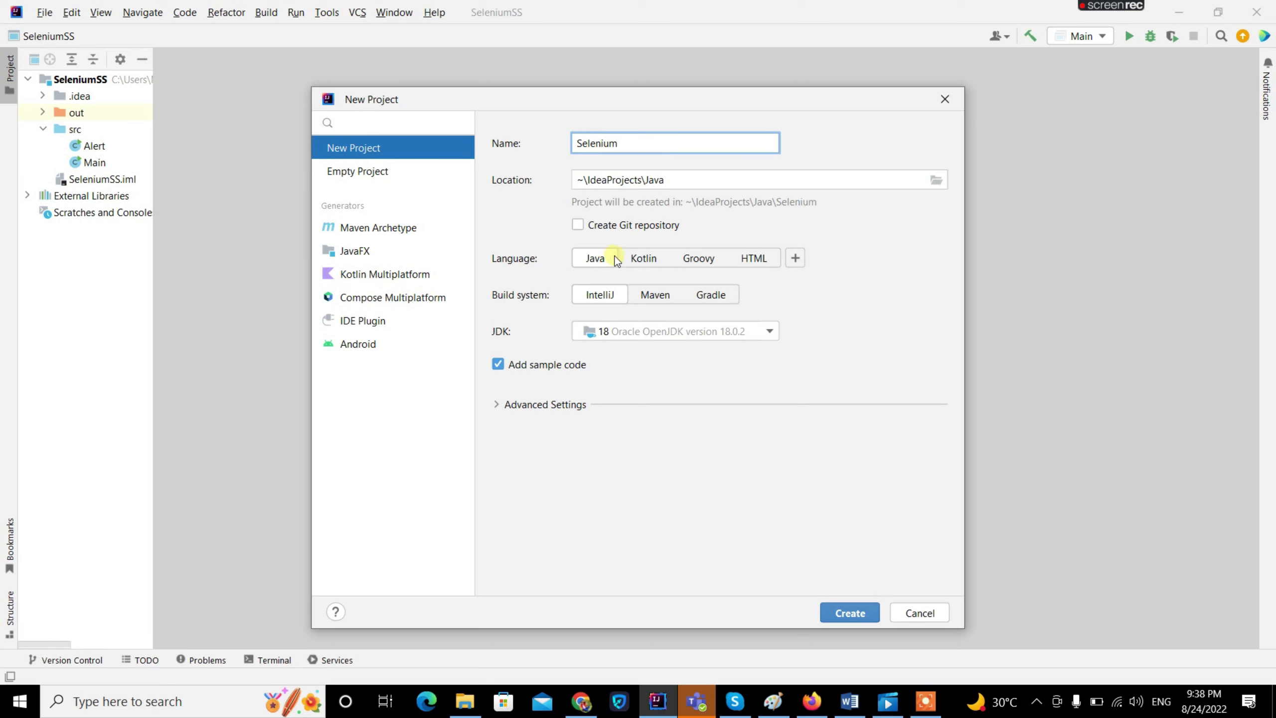
Review the JDK choices, keep Oracle OpenJDK version 18.0.2, and create the Selenium project in this window
{"action": "left_click", "coordinate": [618, 332]}
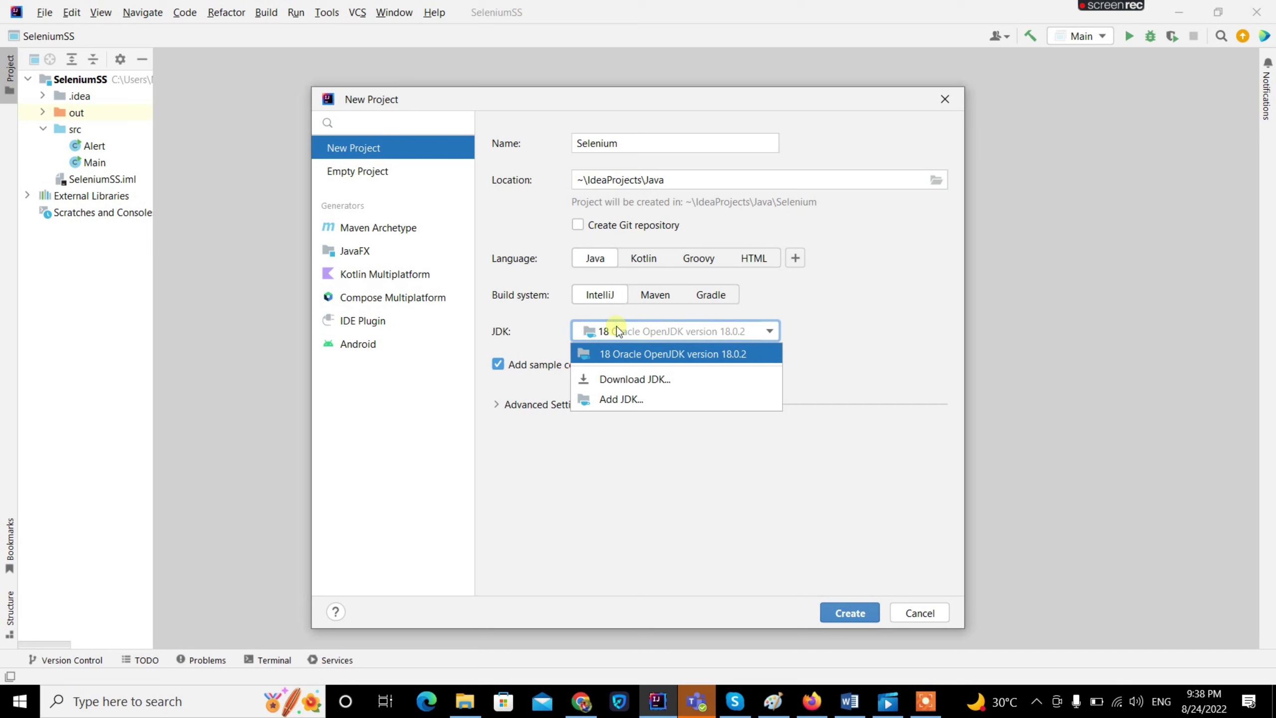
{"action": "left_click", "coordinate": [618, 332]}
{"action": "left_click", "coordinate": [626, 332]}
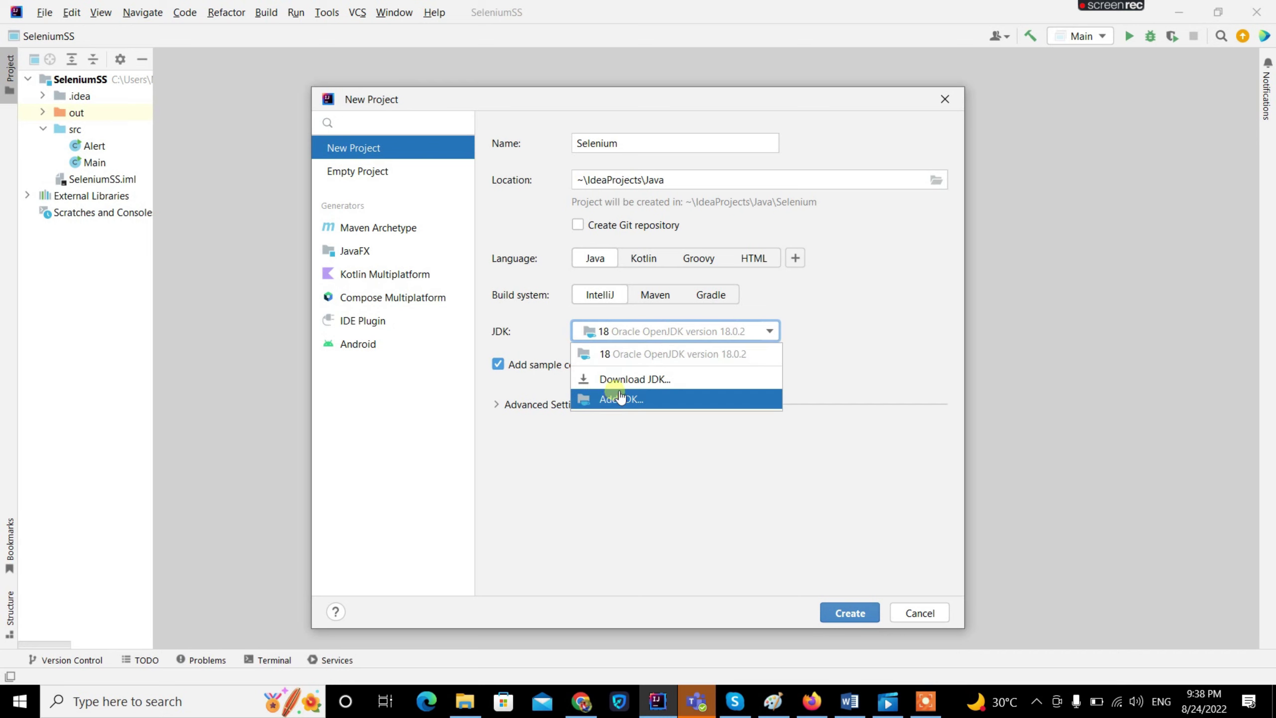
{"action": "left_click", "coordinate": [643, 330]}
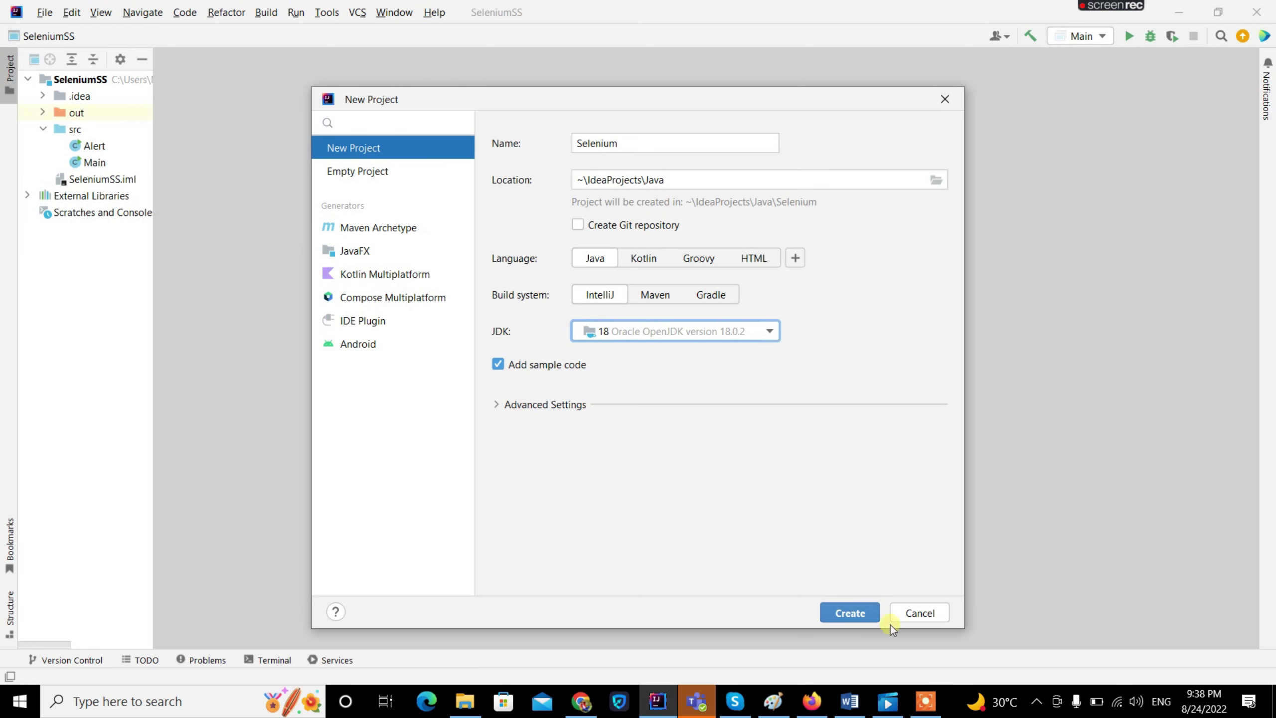
{"action": "left_click", "coordinate": [861, 606]}
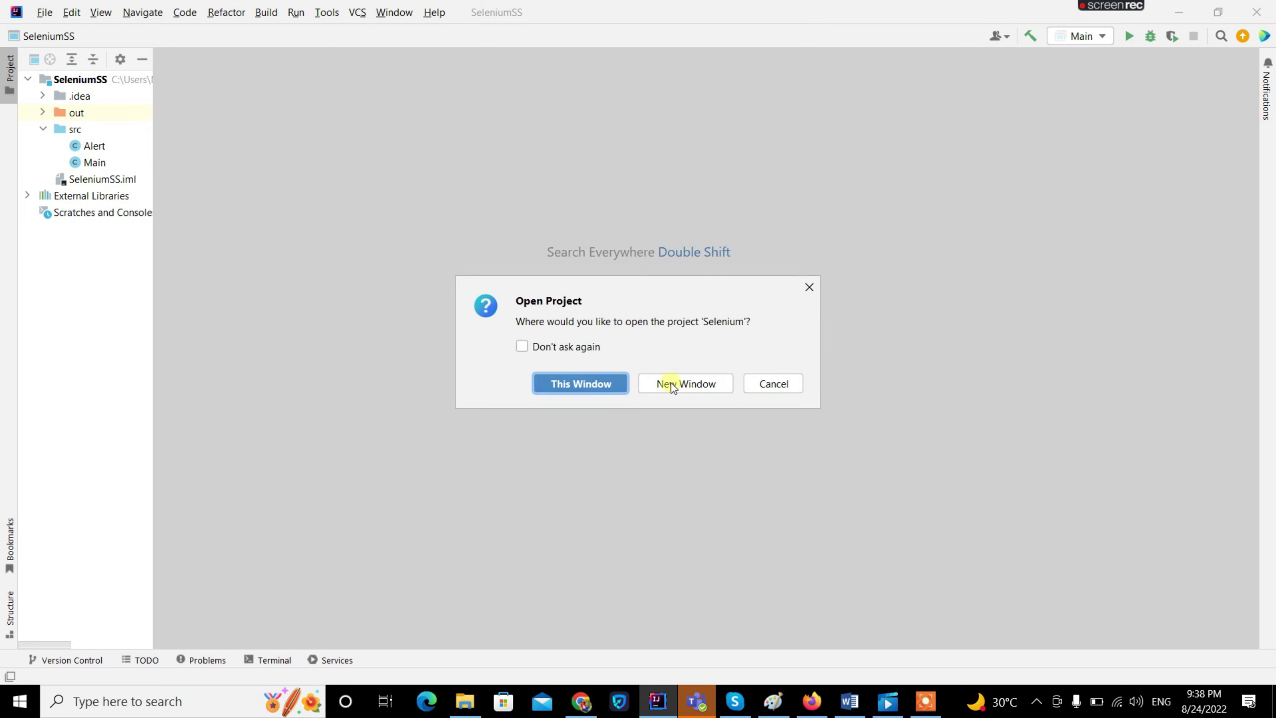
{"action": "left_click", "coordinate": [572, 385]}
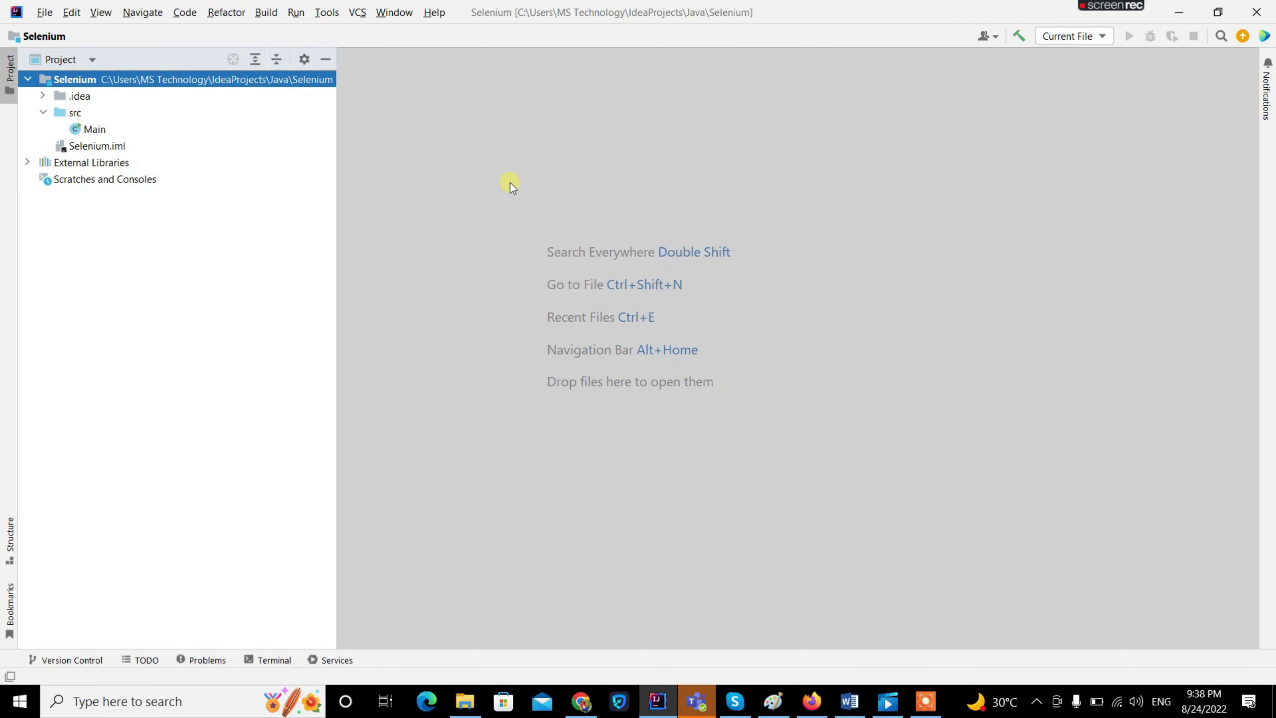
Open the Main class from the src folder and expand the body of its main method in the editor
{"action": "double_click", "coordinate": [91, 130]}
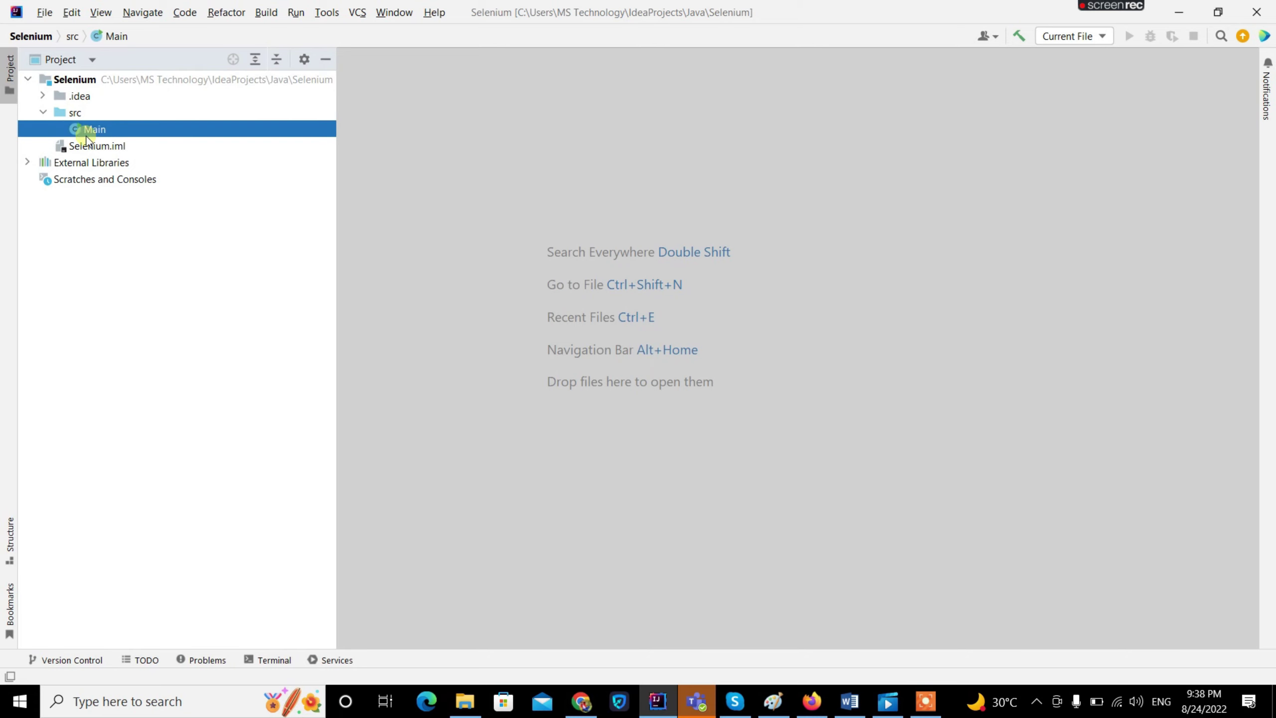
{"action": "left_click", "coordinate": [604, 176]}
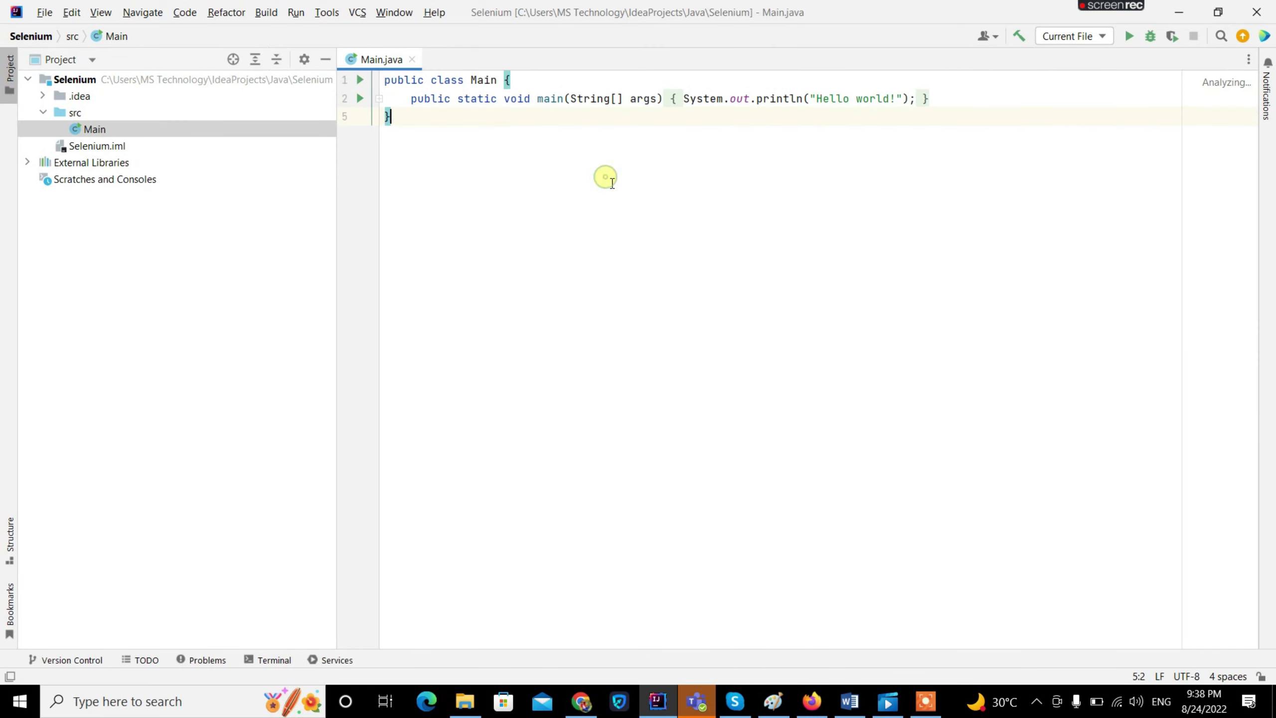
{"action": "left_click", "coordinate": [672, 110]}
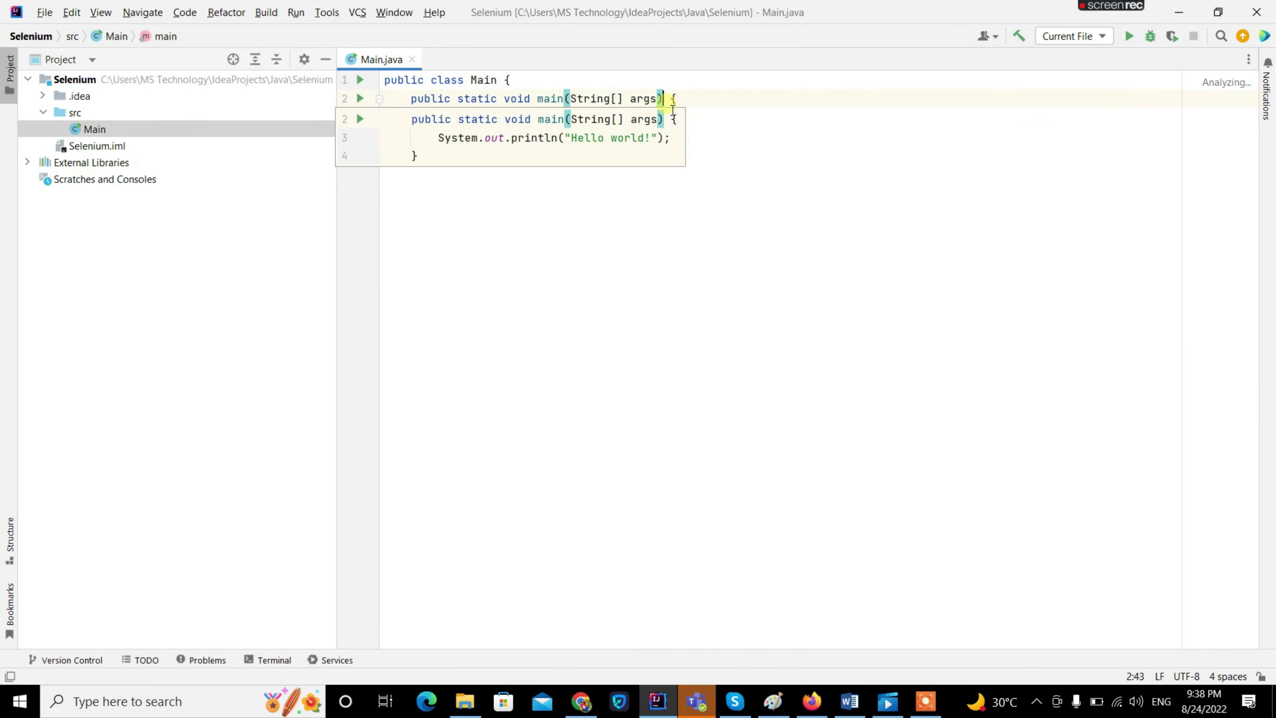
{"action": "left_click", "coordinate": [761, 115]}
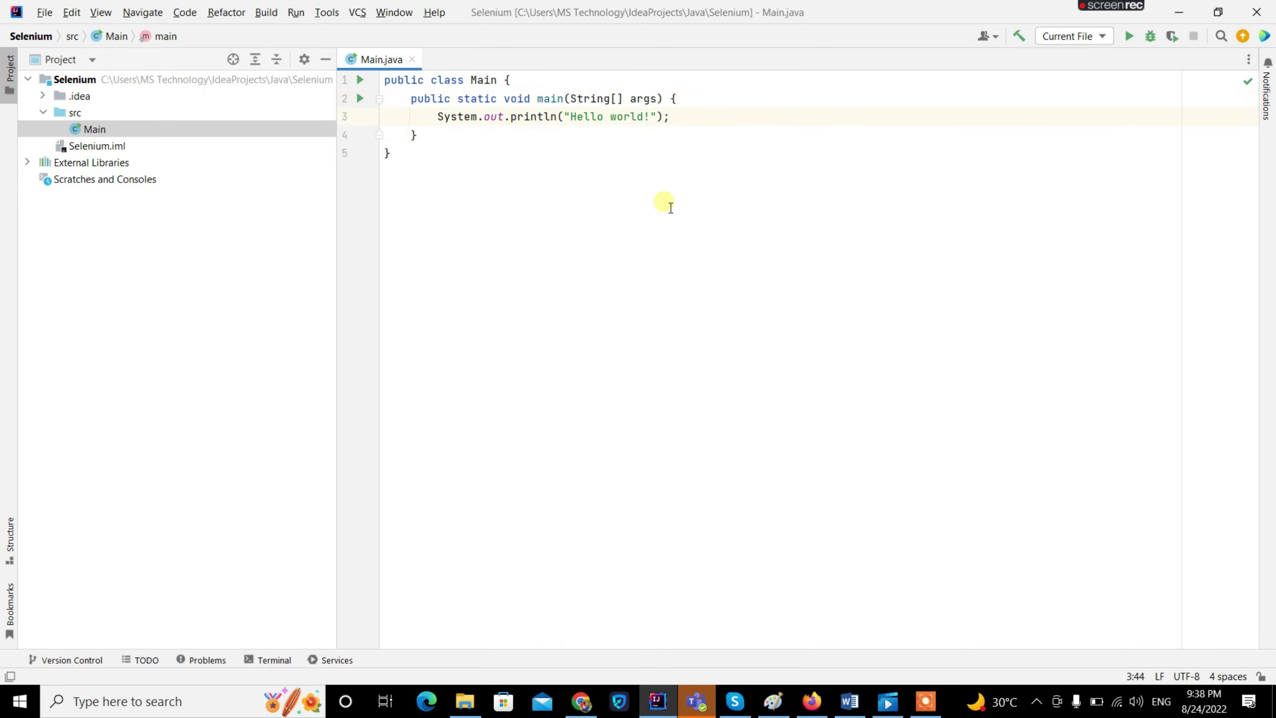
Switch to Chrome, search for seleniumhq in a new tab, and open the official Selenium website from the results
{"action": "left_click", "coordinate": [582, 702]}
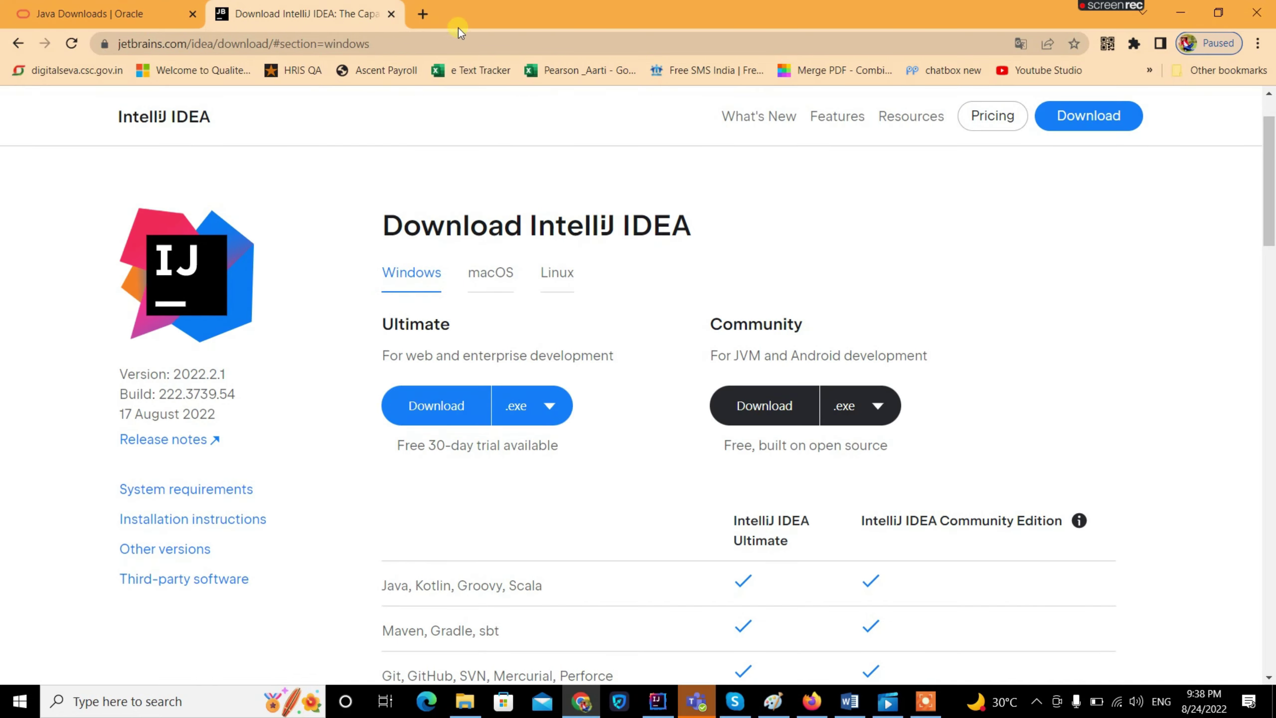
{"action": "left_click", "coordinate": [422, 14]}
{"action": "type", "text": "seleniu"}
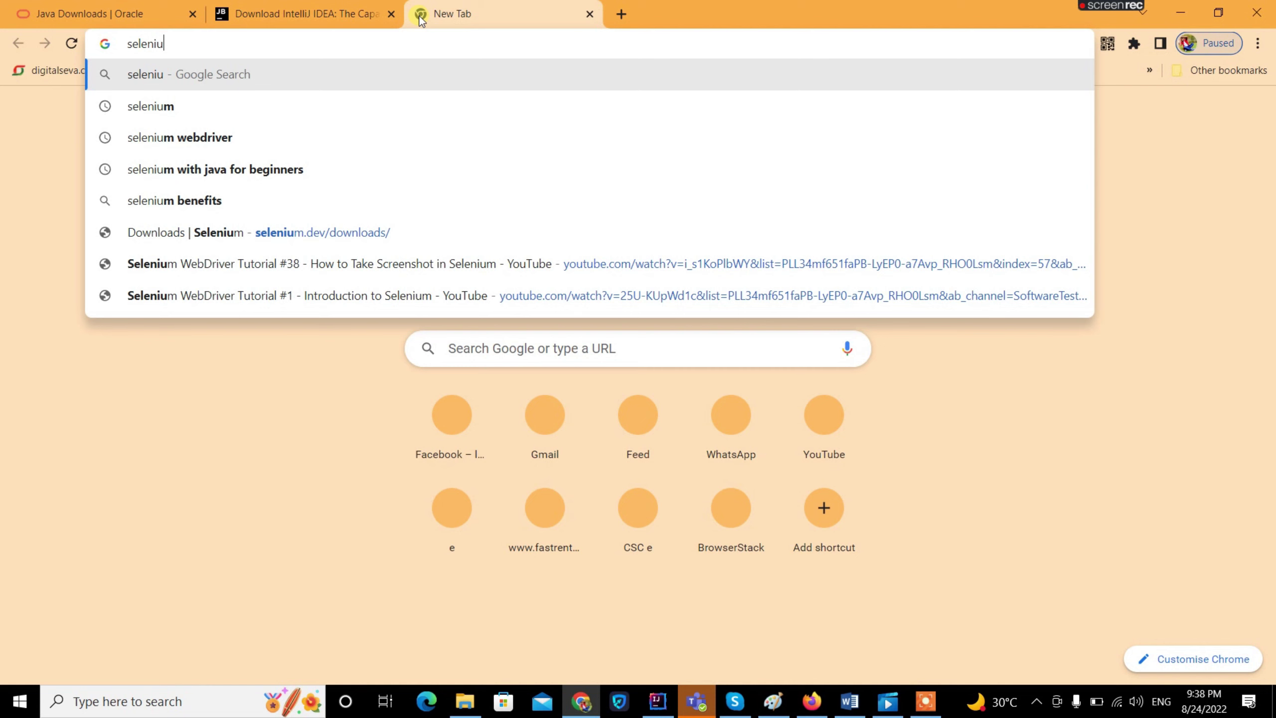
{"action": "type", "text": "mh"}
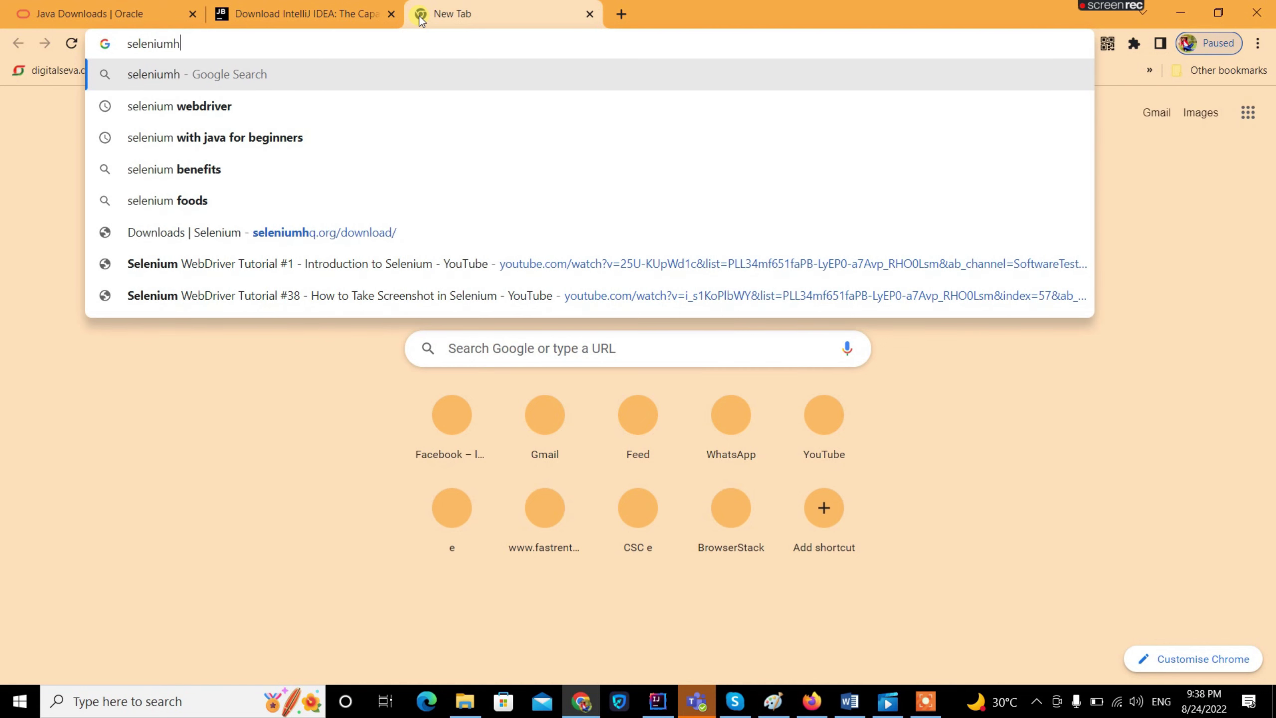
{"action": "type", "text": "q"}
{"action": "key", "text": "Return"}
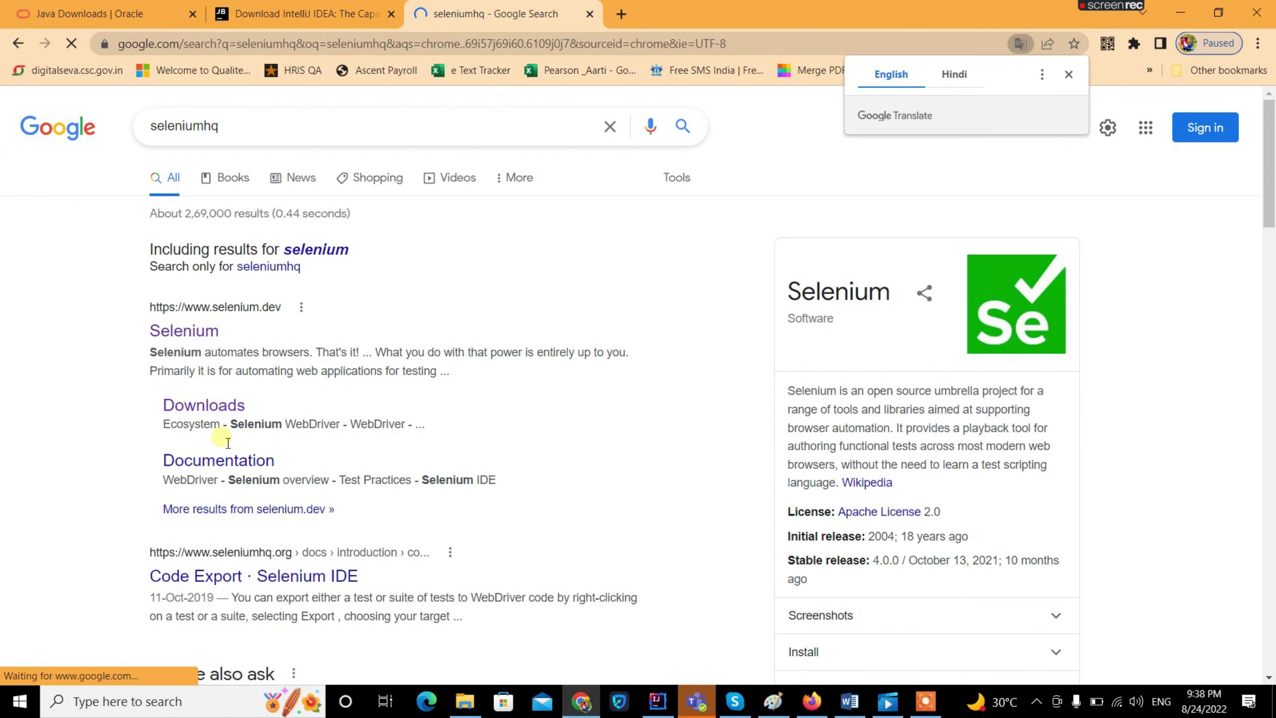
{"action": "left_click", "coordinate": [186, 321]}
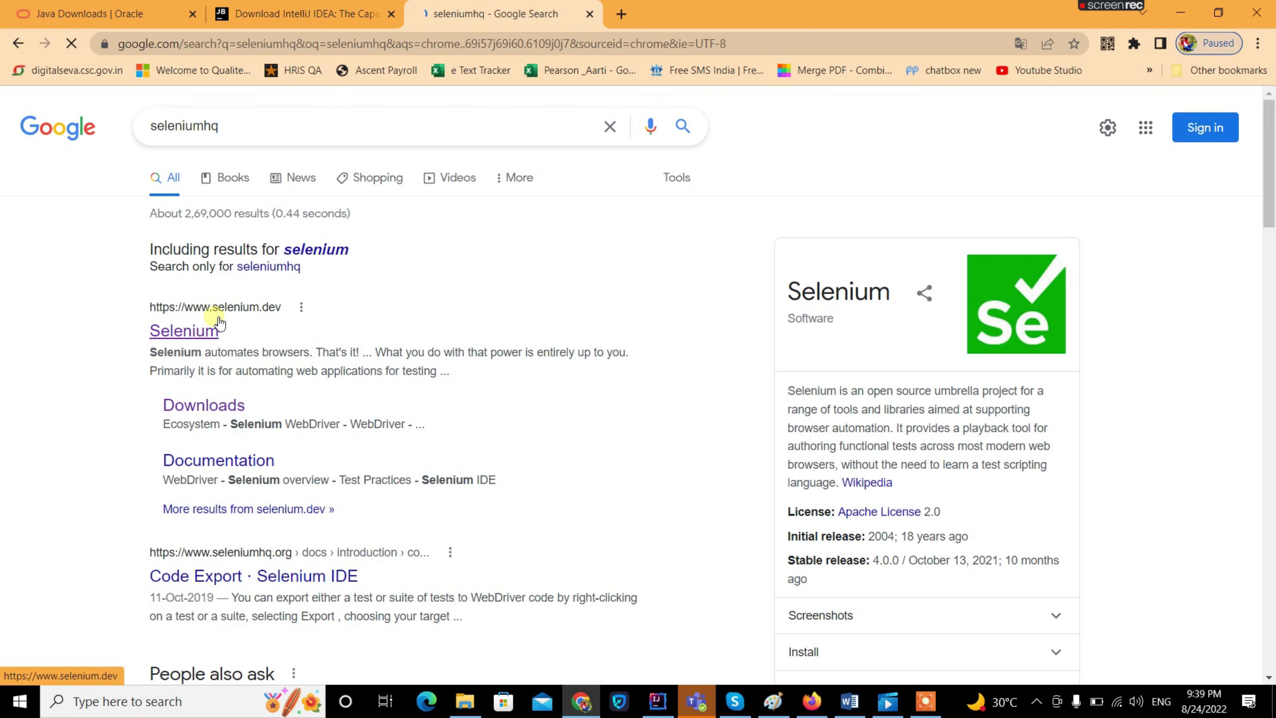
{"action": "left_click", "coordinate": [278, 307]}
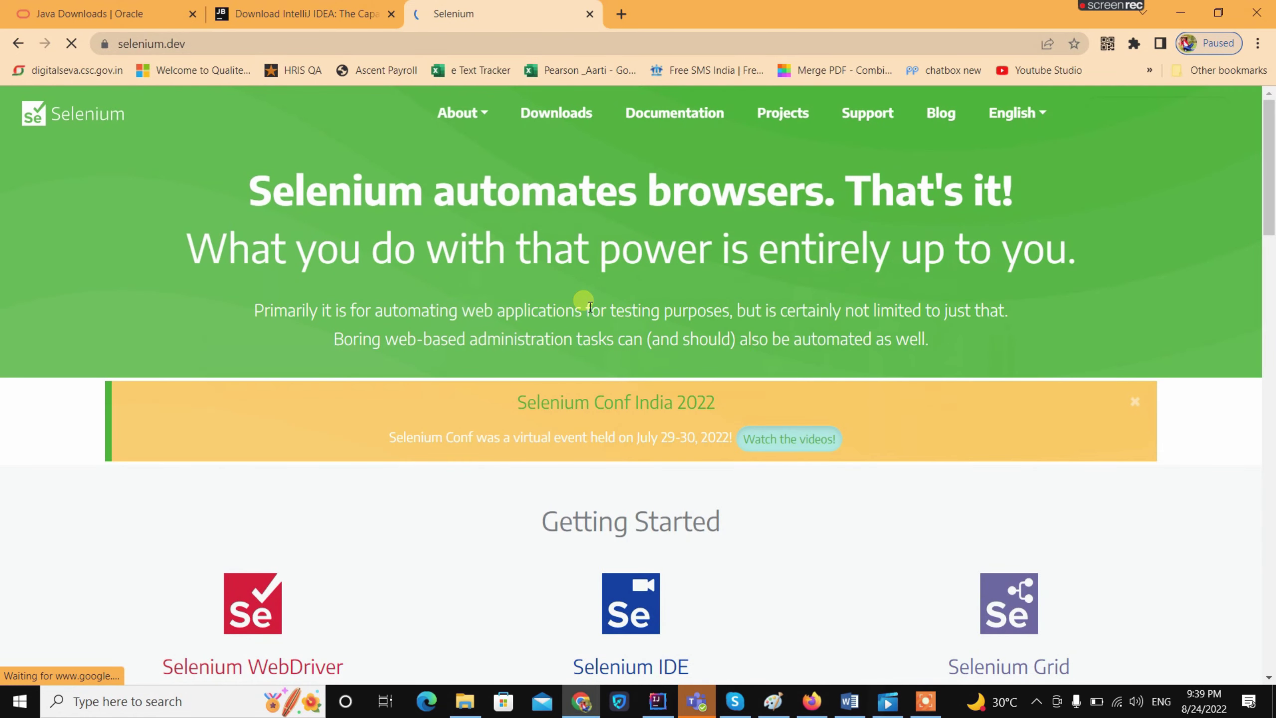
Look through the Selenium home page, including the Getting Started, news and project support sections
{"action": "scroll", "coordinate": [564, 419], "scroll_direction": "down", "scroll_amount": 6}
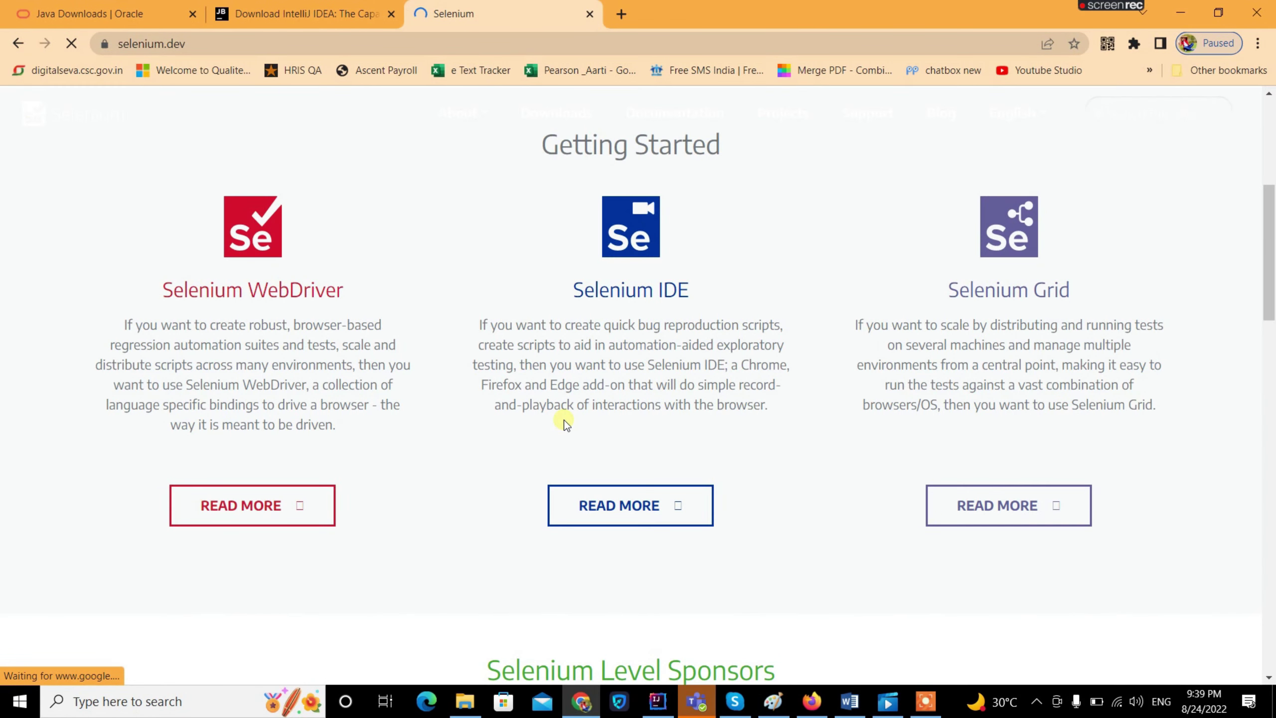
{"action": "scroll", "coordinate": [822, 362], "scroll_direction": "down", "scroll_amount": 3}
{"action": "scroll", "coordinate": [706, 309], "scroll_direction": "up", "scroll_amount": 4}
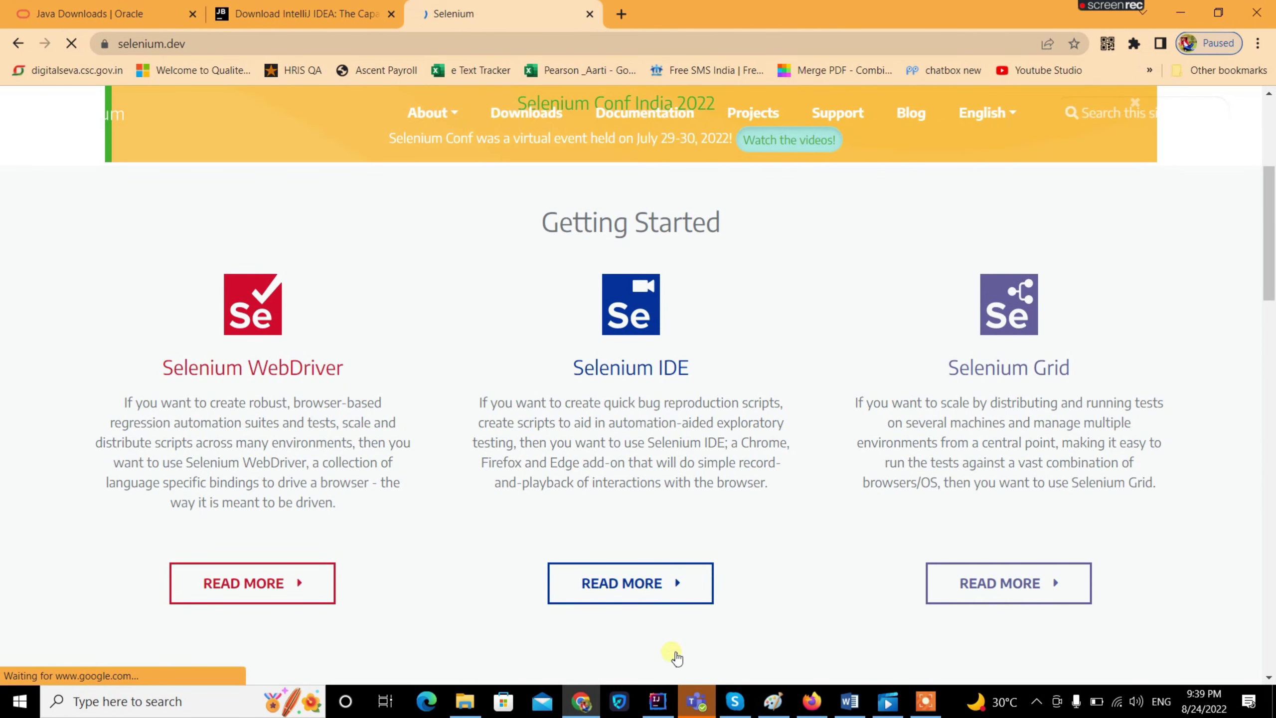
{"action": "scroll", "coordinate": [642, 472], "scroll_direction": "down", "scroll_amount": 7}
{"action": "scroll", "coordinate": [628, 308], "scroll_direction": "down", "scroll_amount": 15}
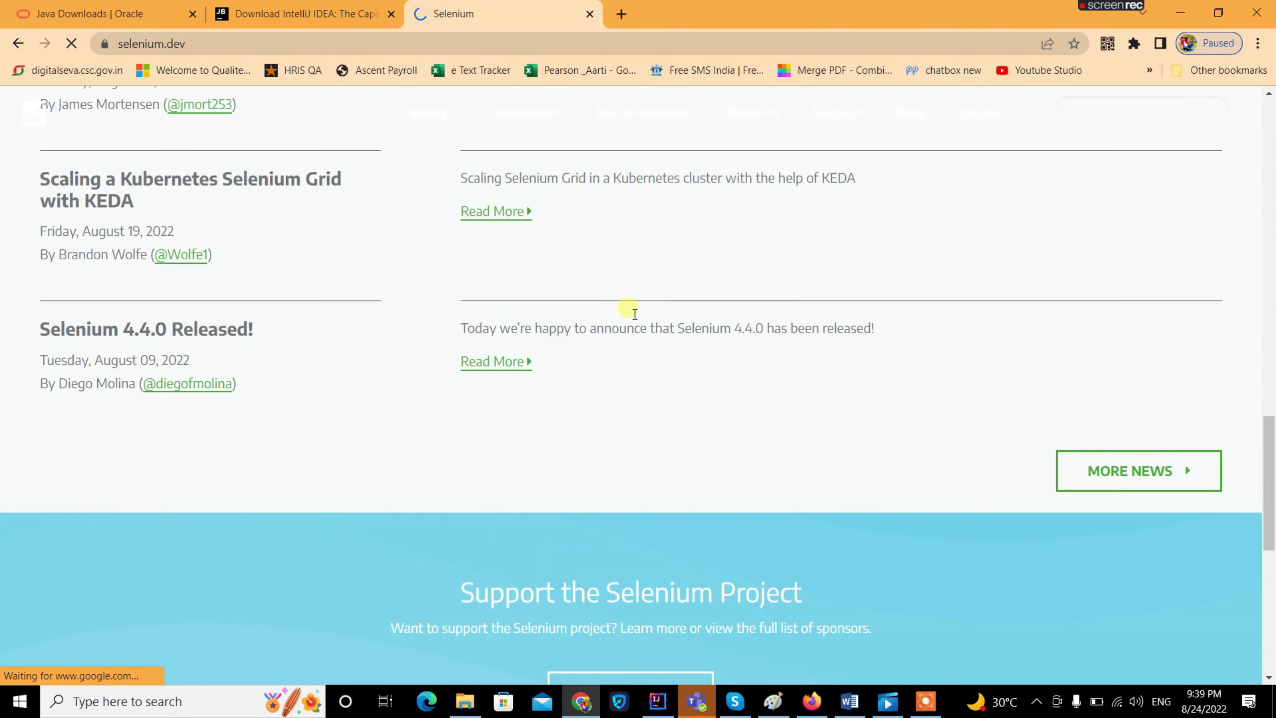
{"action": "scroll", "coordinate": [631, 311], "scroll_direction": "up", "scroll_amount": 5}
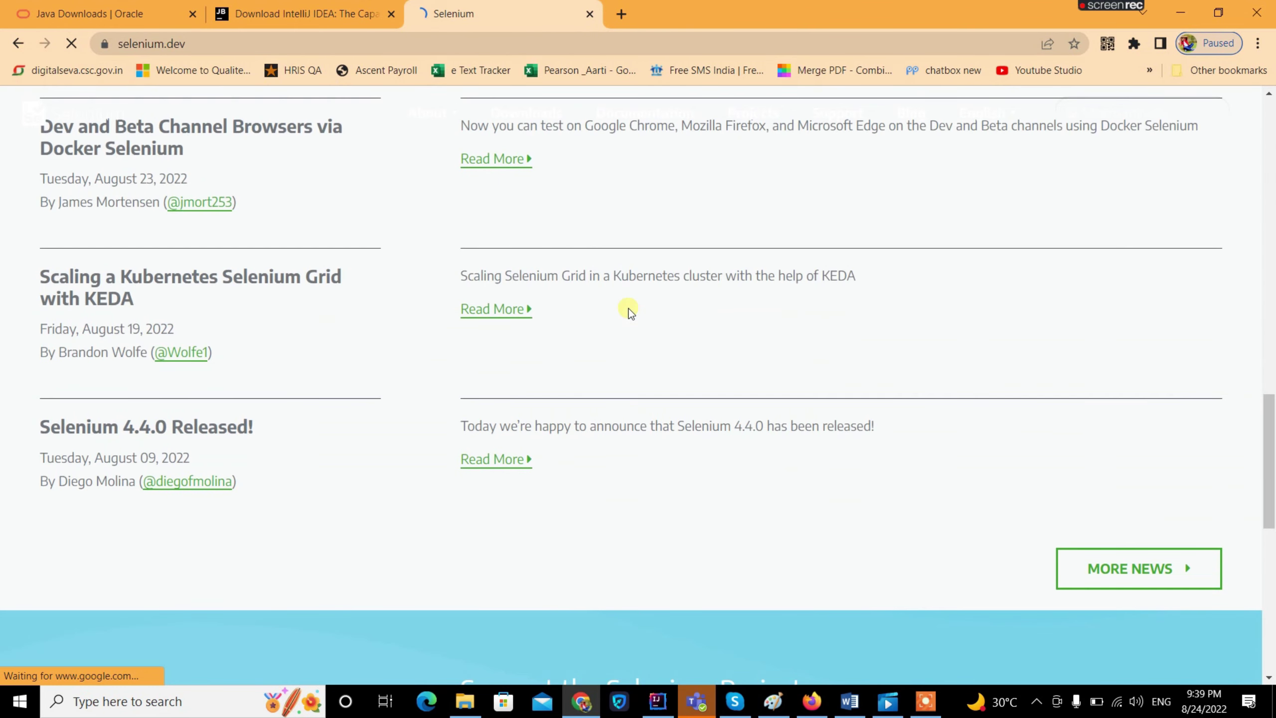
{"action": "scroll", "coordinate": [632, 311], "scroll_direction": "down", "scroll_amount": 8}
{"action": "scroll", "coordinate": [628, 308], "scroll_direction": "down", "scroll_amount": 3}
{"action": "scroll", "coordinate": [627, 308], "scroll_direction": "up", "scroll_amount": 9}
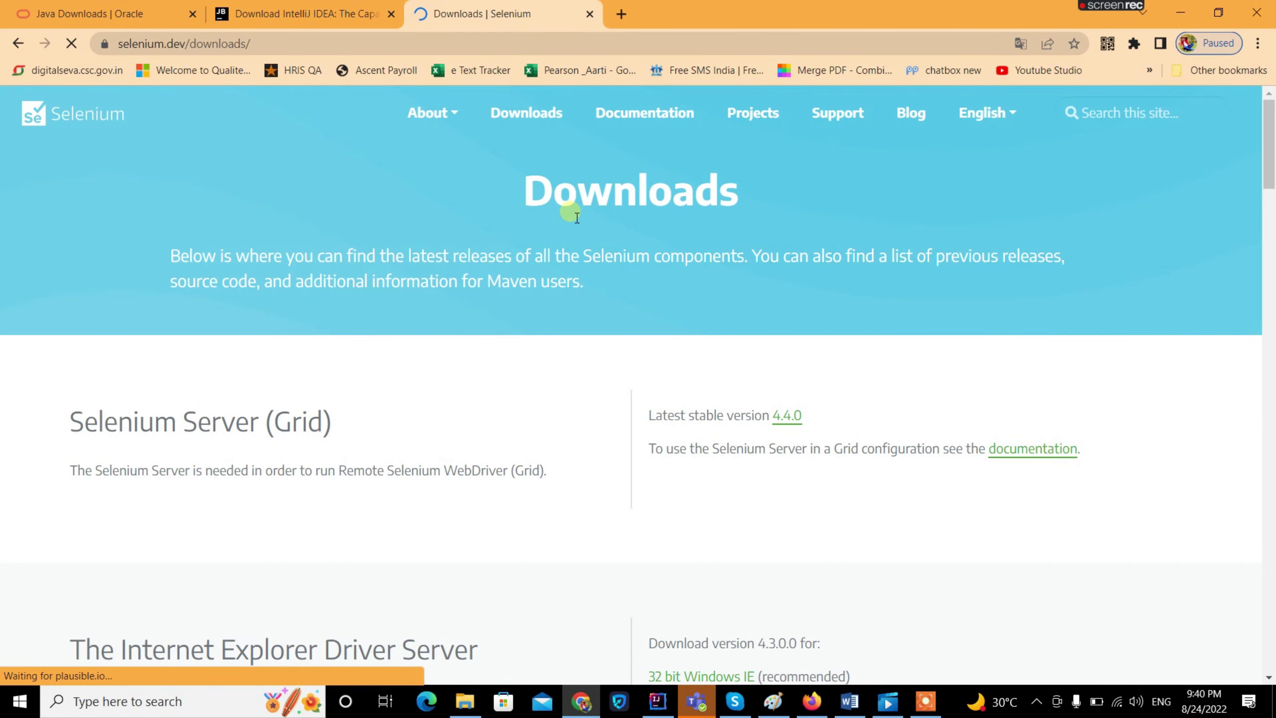
Look through the Downloads page and examine the Selenium Clients and WebDriver Language Bindings section
{"action": "scroll", "coordinate": [569, 456], "scroll_direction": "down", "scroll_amount": 5}
{"action": "scroll", "coordinate": [695, 369], "scroll_direction": "down", "scroll_amount": 6}
{"action": "scroll", "coordinate": [695, 369], "scroll_direction": "down", "scroll_amount": 8}
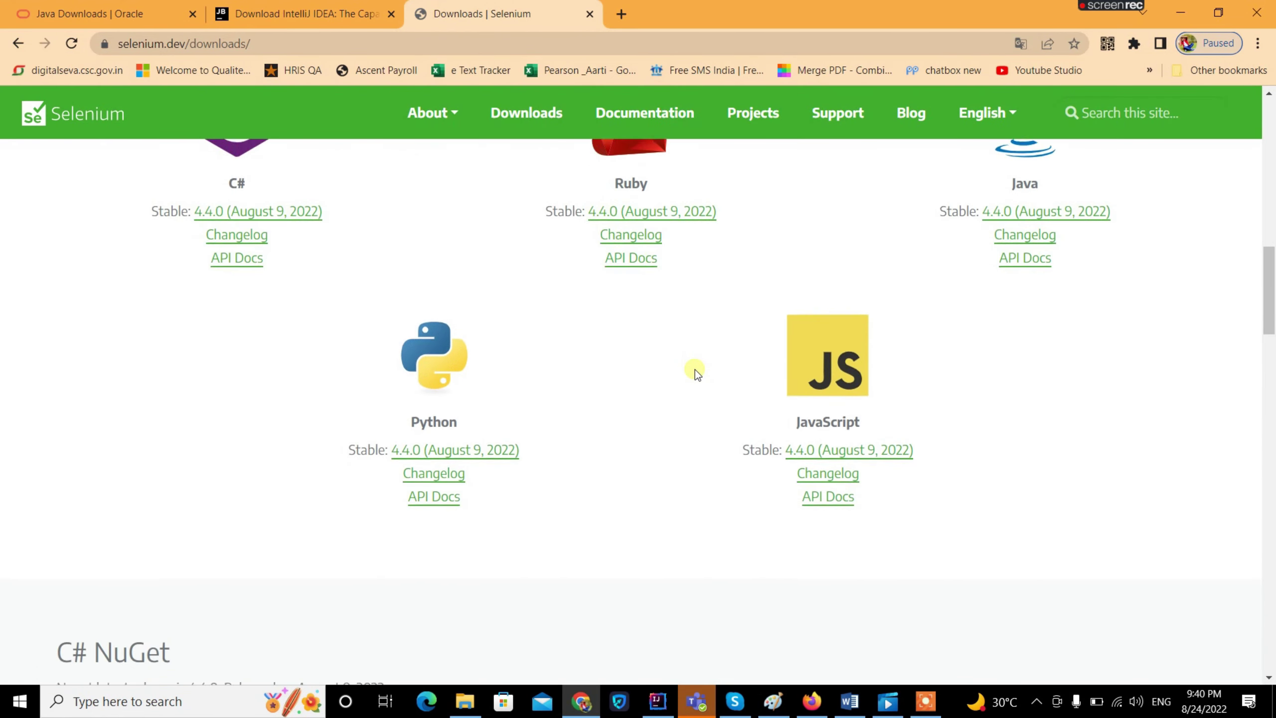
{"action": "scroll", "coordinate": [695, 369], "scroll_direction": "up", "scroll_amount": 3}
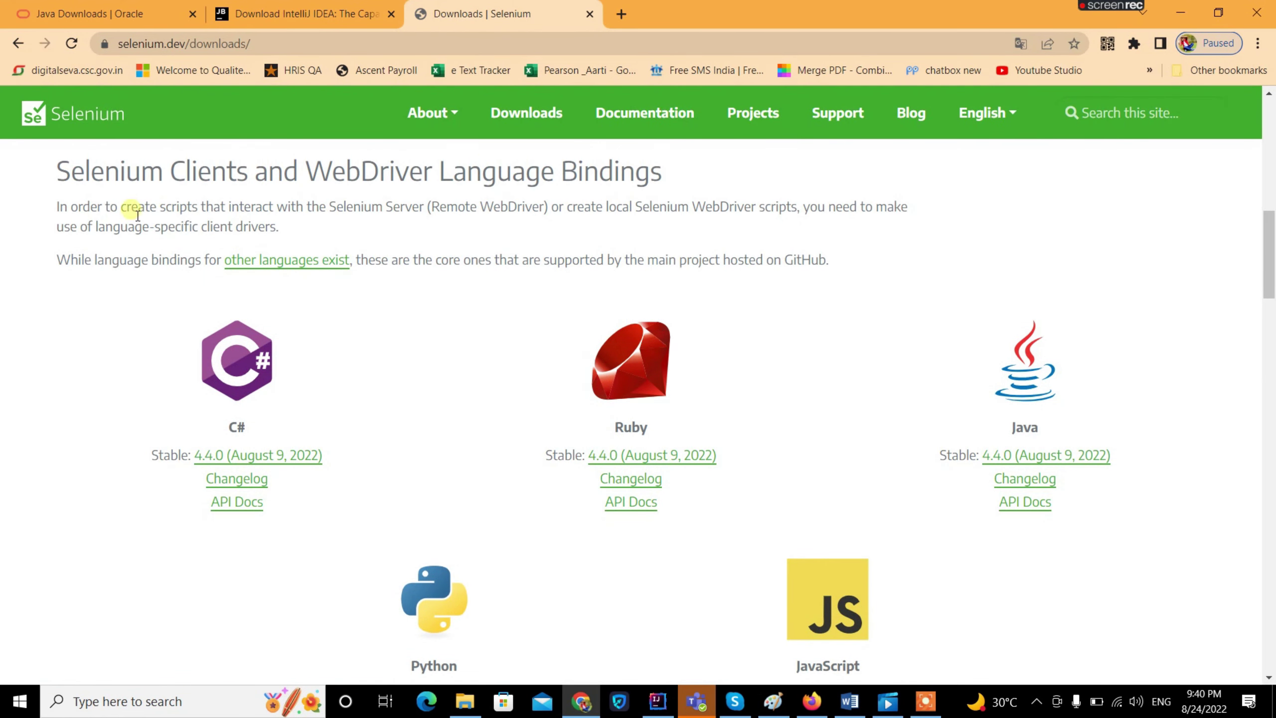
{"action": "left_click_drag", "start_coordinate": [55, 174], "coordinate": [681, 190]}
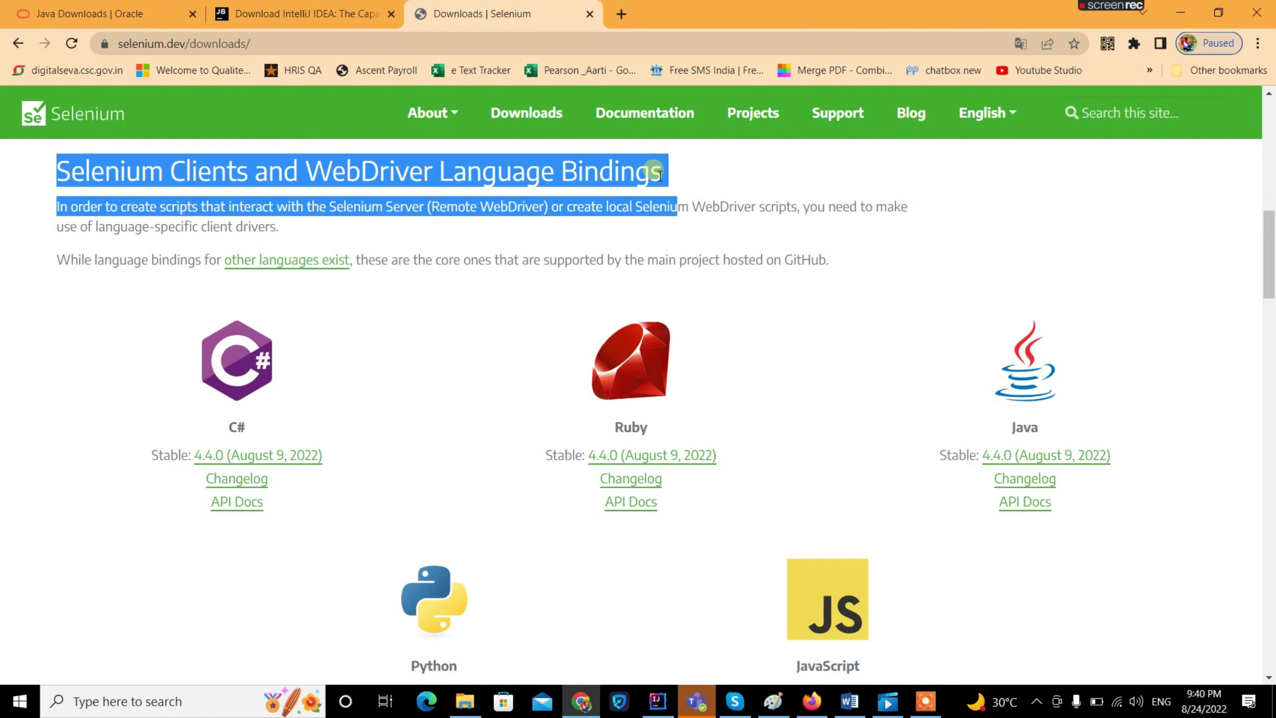
{"action": "left_click", "coordinate": [738, 261]}
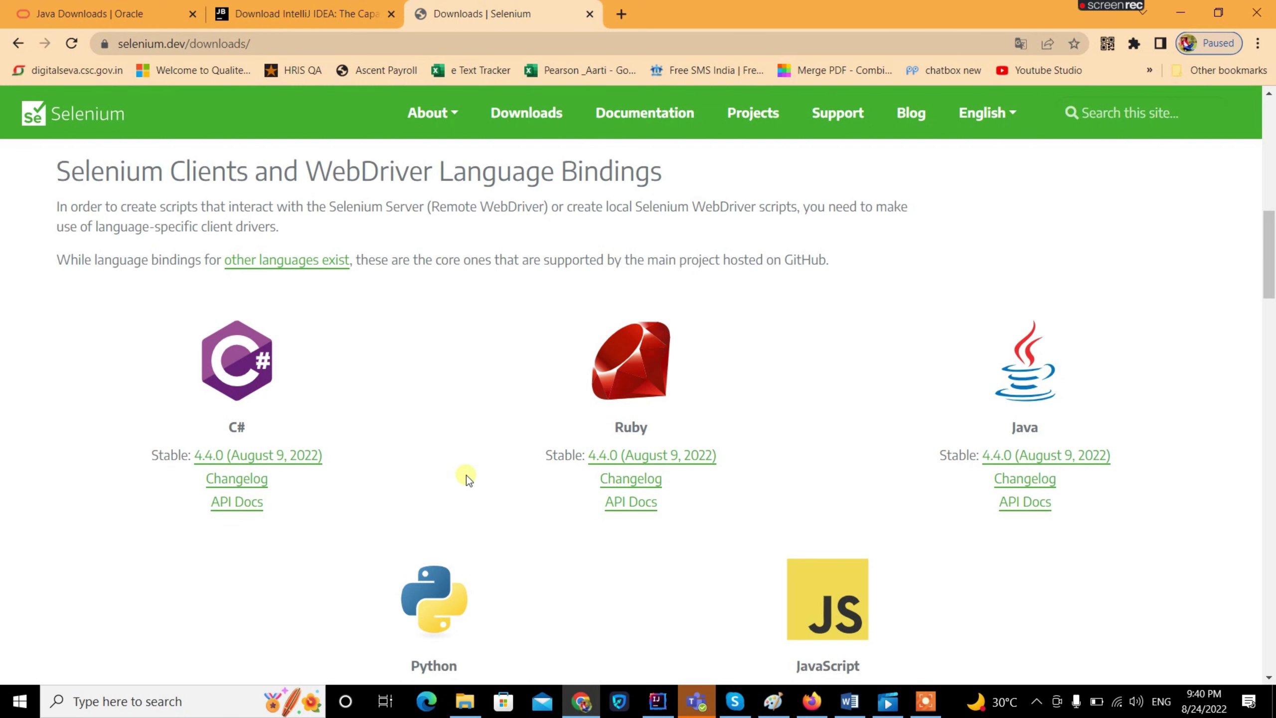
Bring up the download of the stable Java 4.4.0 binding and cancel it without saving the file
{"action": "scroll", "coordinate": [467, 475], "scroll_direction": "down", "scroll_amount": 5}
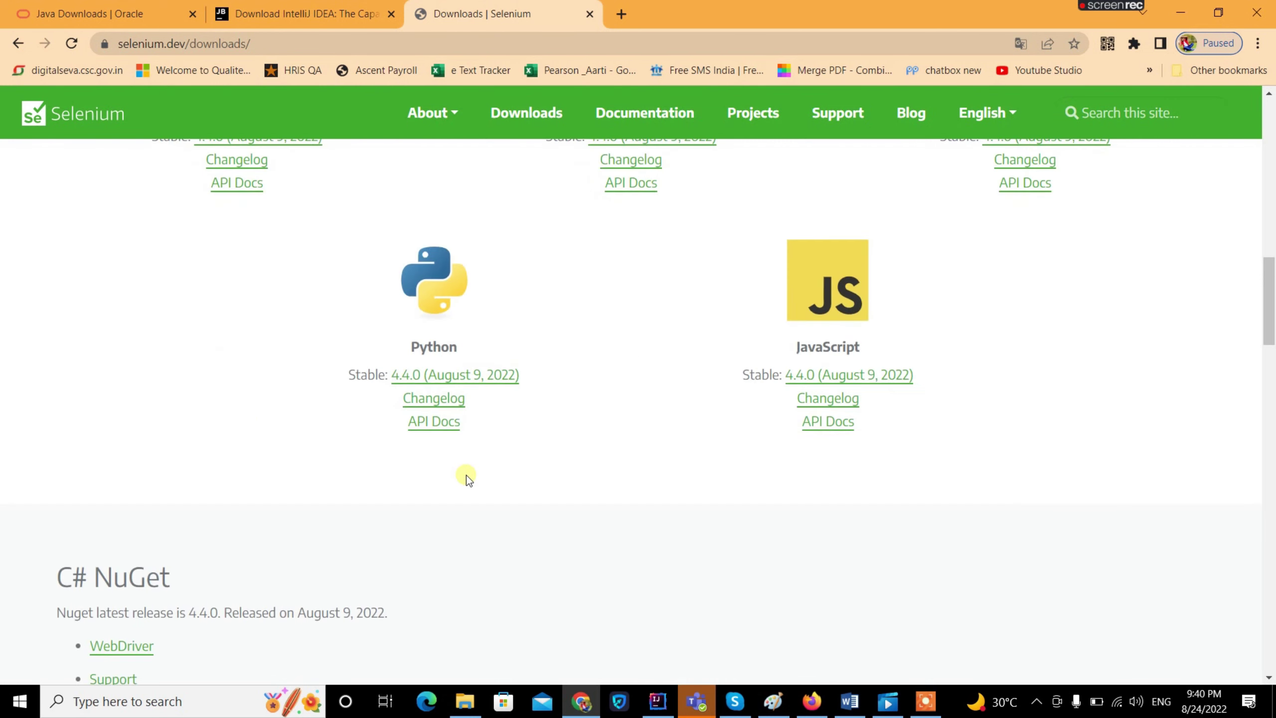
{"action": "scroll", "coordinate": [682, 471], "scroll_direction": "up", "scroll_amount": 4}
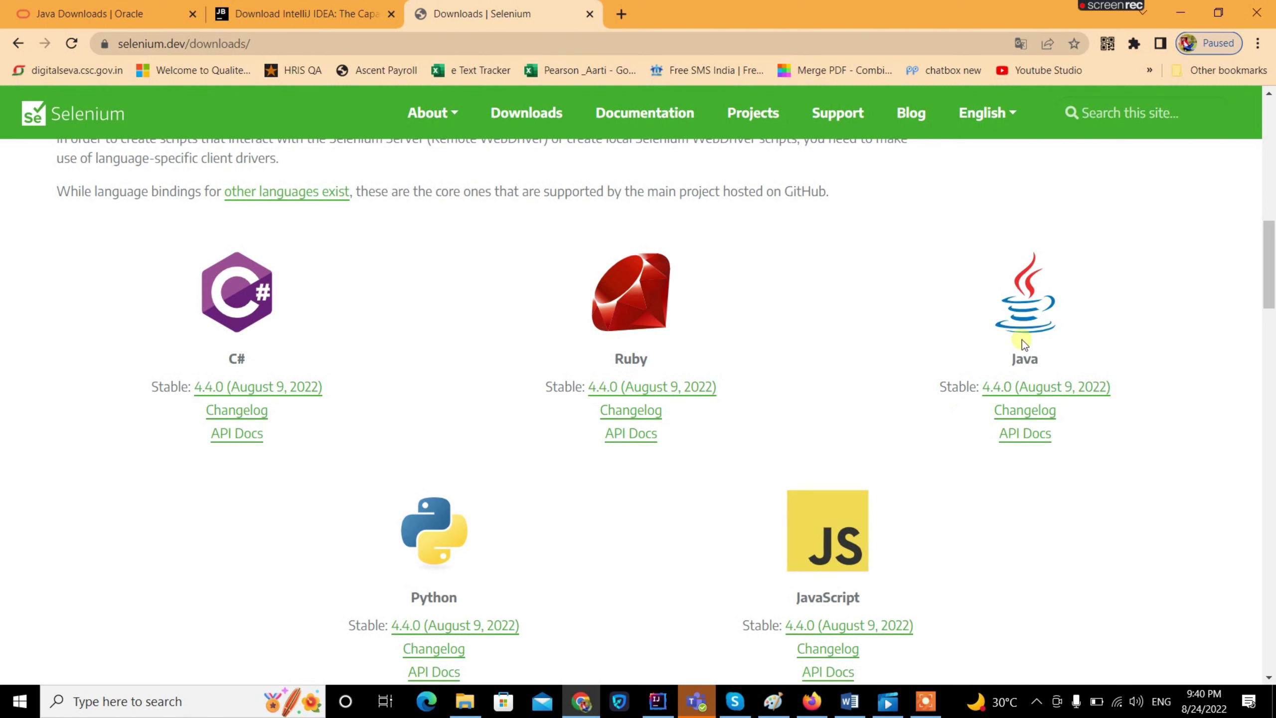
{"action": "left_click", "coordinate": [1027, 389]}
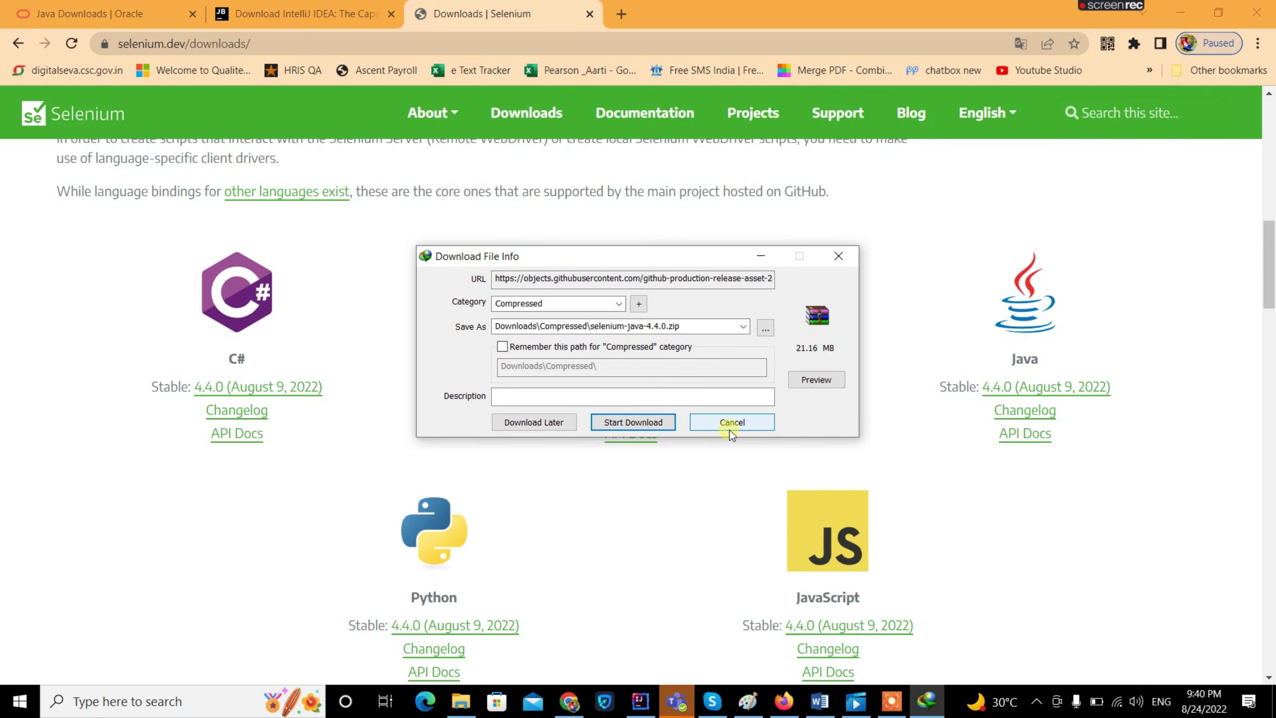
{"action": "left_click", "coordinate": [764, 421]}
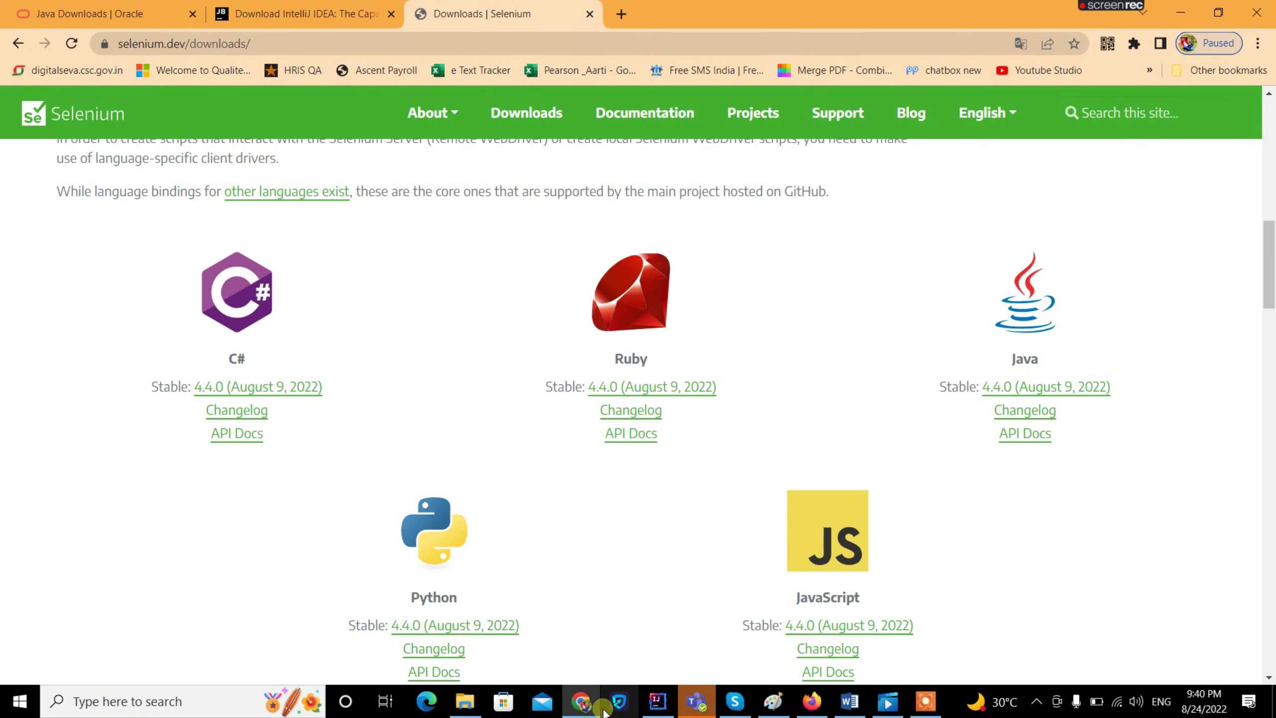
Switch to File Explorer and open the Compressed folder inside Downloads
{"action": "left_click", "coordinate": [467, 701]}
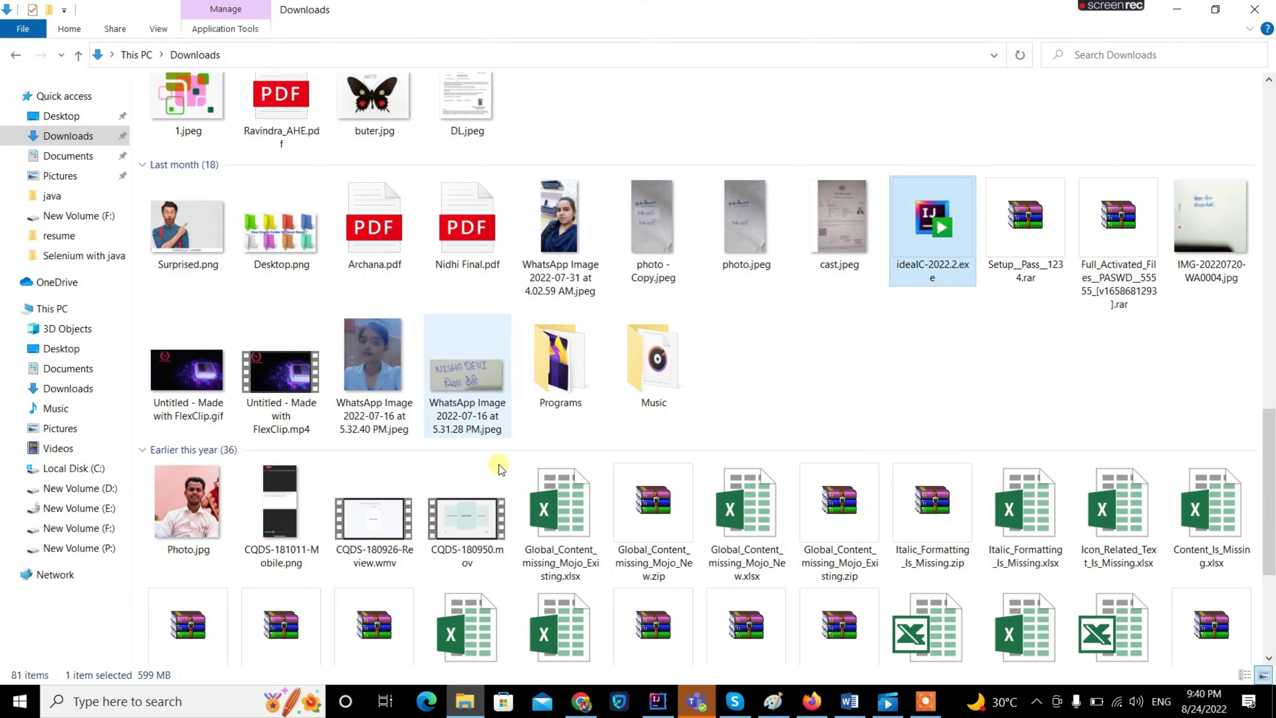
{"action": "scroll", "coordinate": [241, 217], "scroll_direction": "up", "scroll_amount": 10}
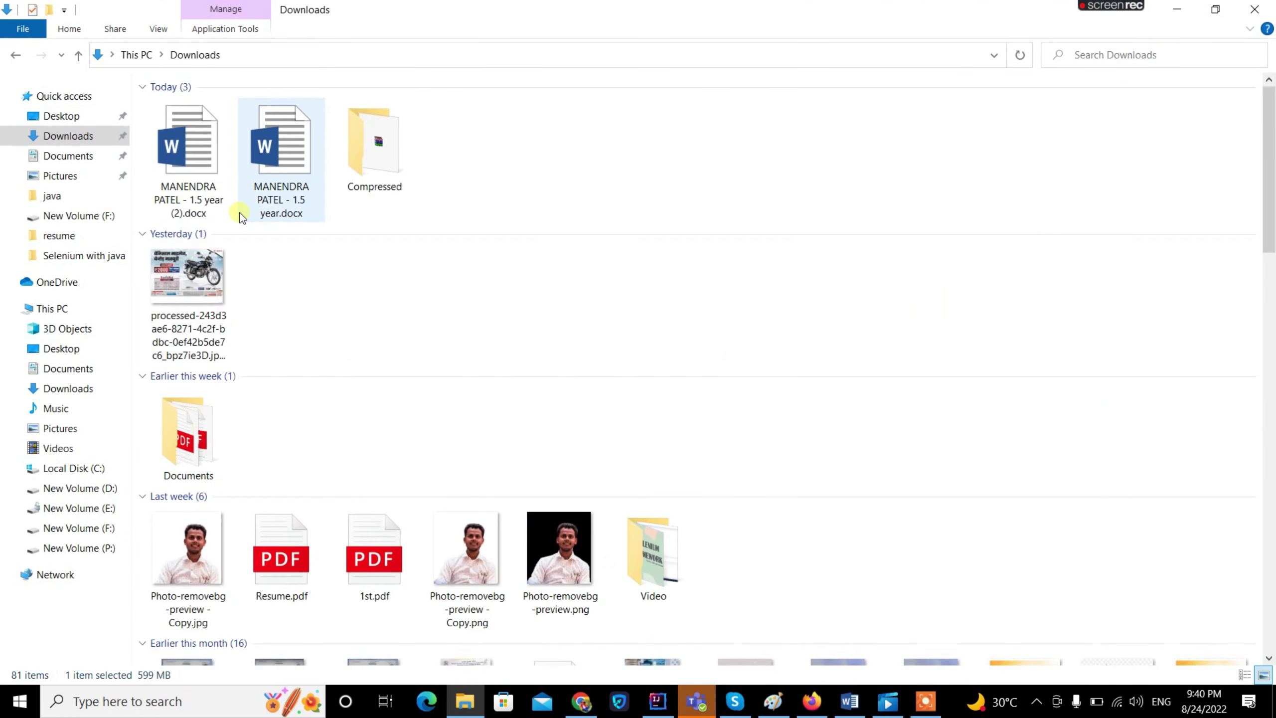
{"action": "double_click", "coordinate": [386, 193]}
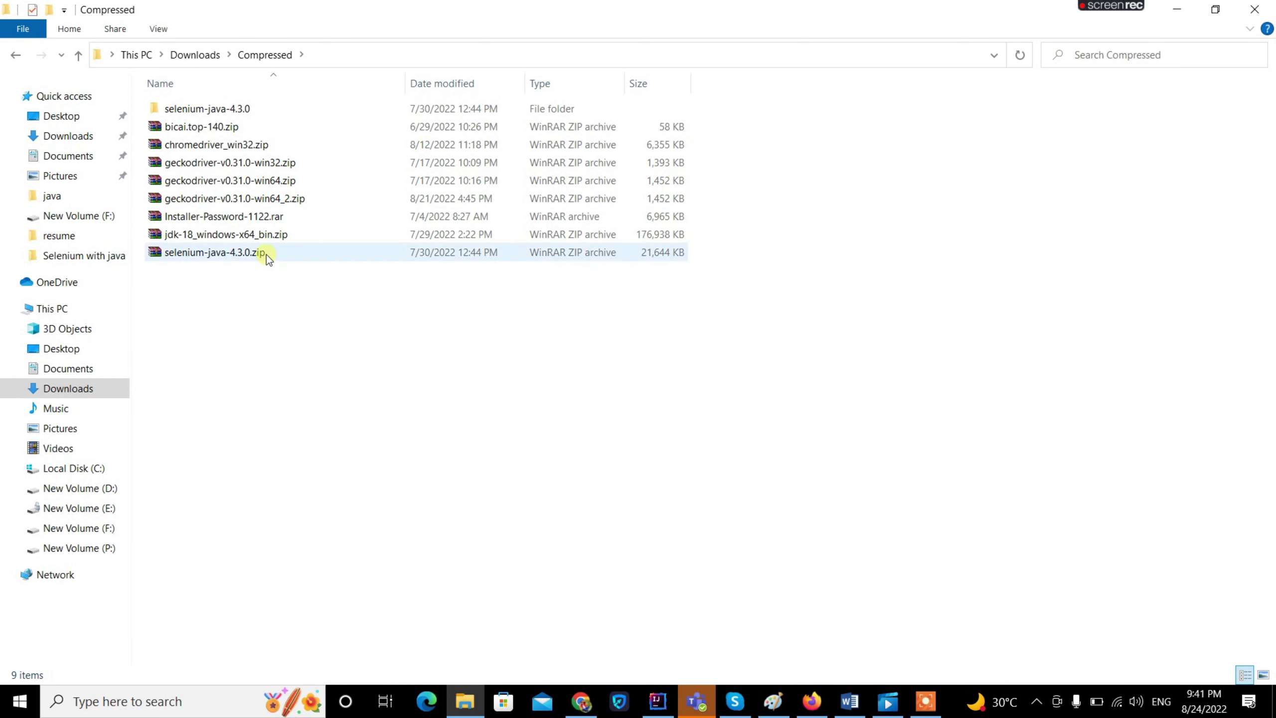
Using selenium-java-4.3.0.zip, set File Explorer as the app that always opens .zip files, and return to the Compressed folder
{"action": "left_click", "coordinate": [297, 257]}
{"action": "right_click", "coordinate": [297, 257]}
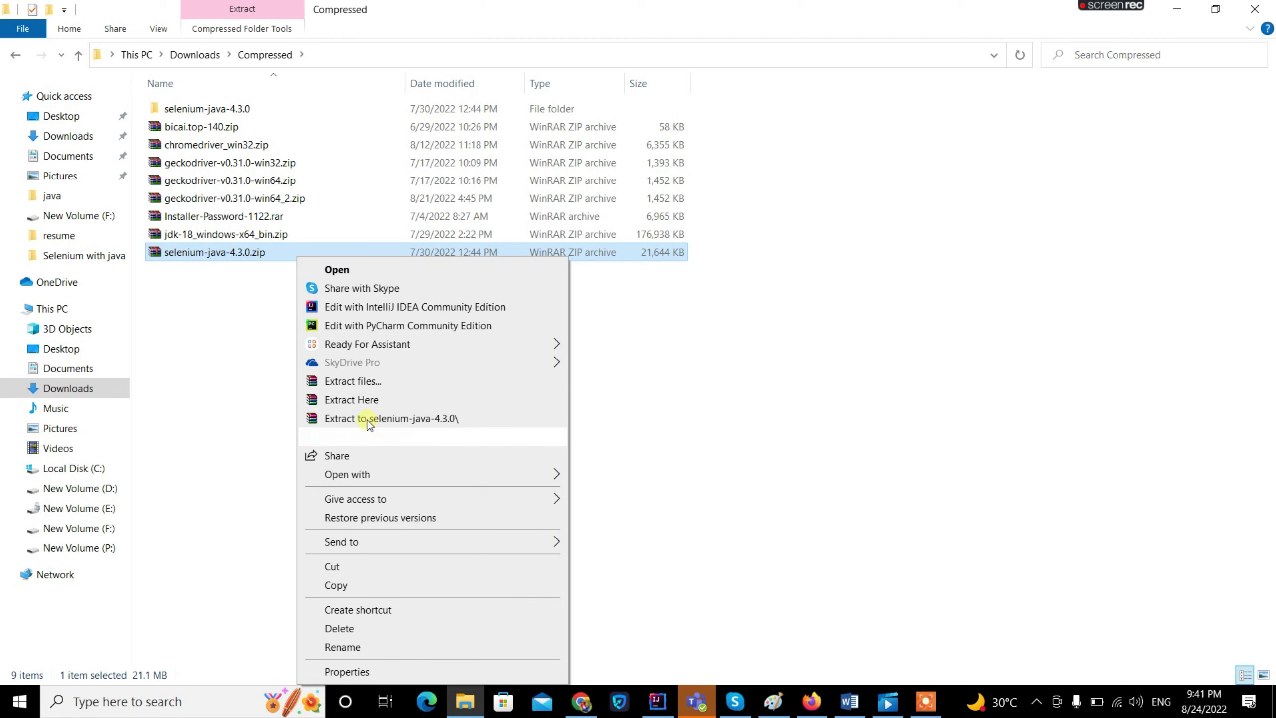
{"action": "left_click", "coordinate": [247, 254]}
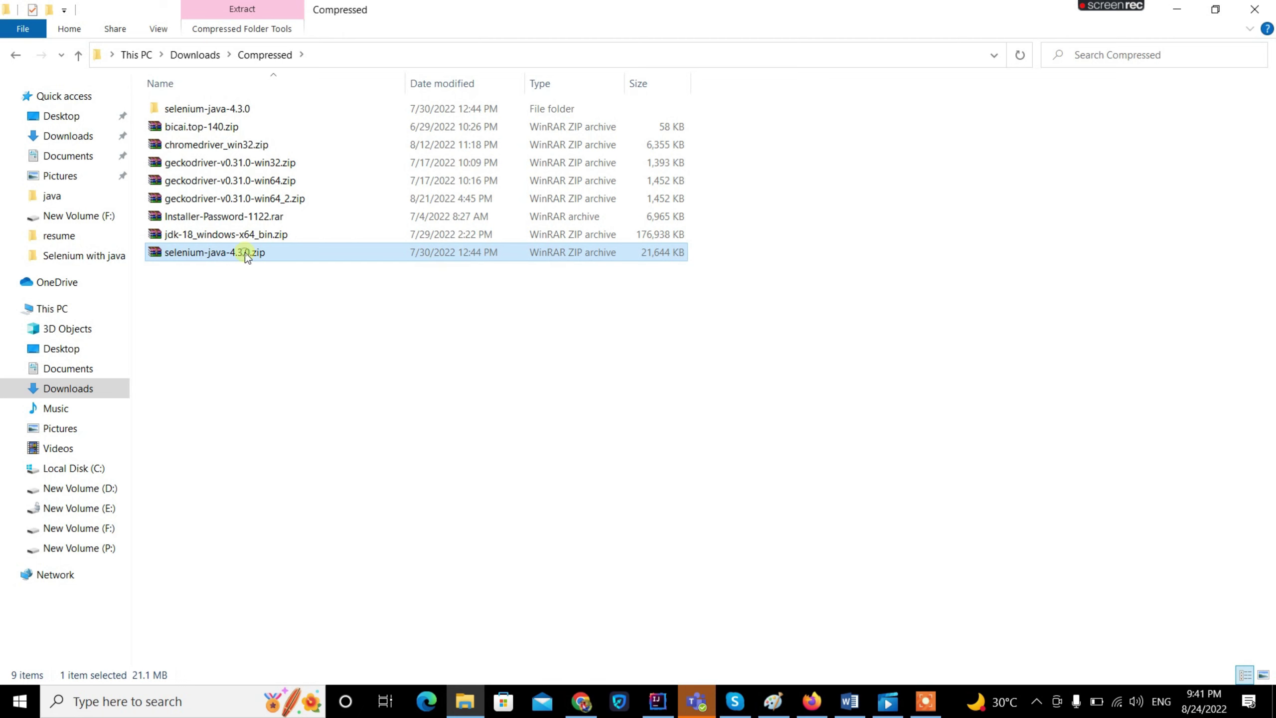
{"action": "left_click", "coordinate": [247, 252]}
{"action": "right_click", "coordinate": [246, 254]}
{"action": "left_click", "coordinate": [448, 251]}
{"action": "right_click", "coordinate": [447, 251]}
{"action": "mouse_move", "coordinate": [520, 468]}
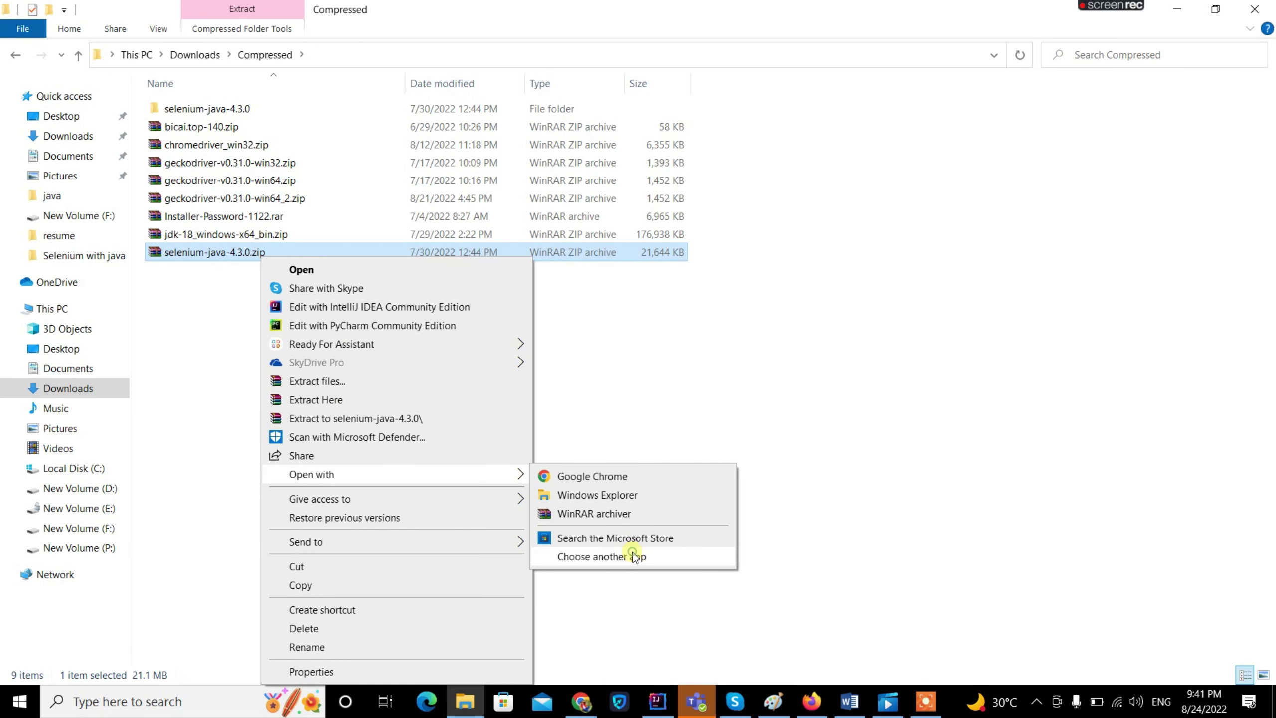
{"action": "left_click", "coordinate": [634, 557]}
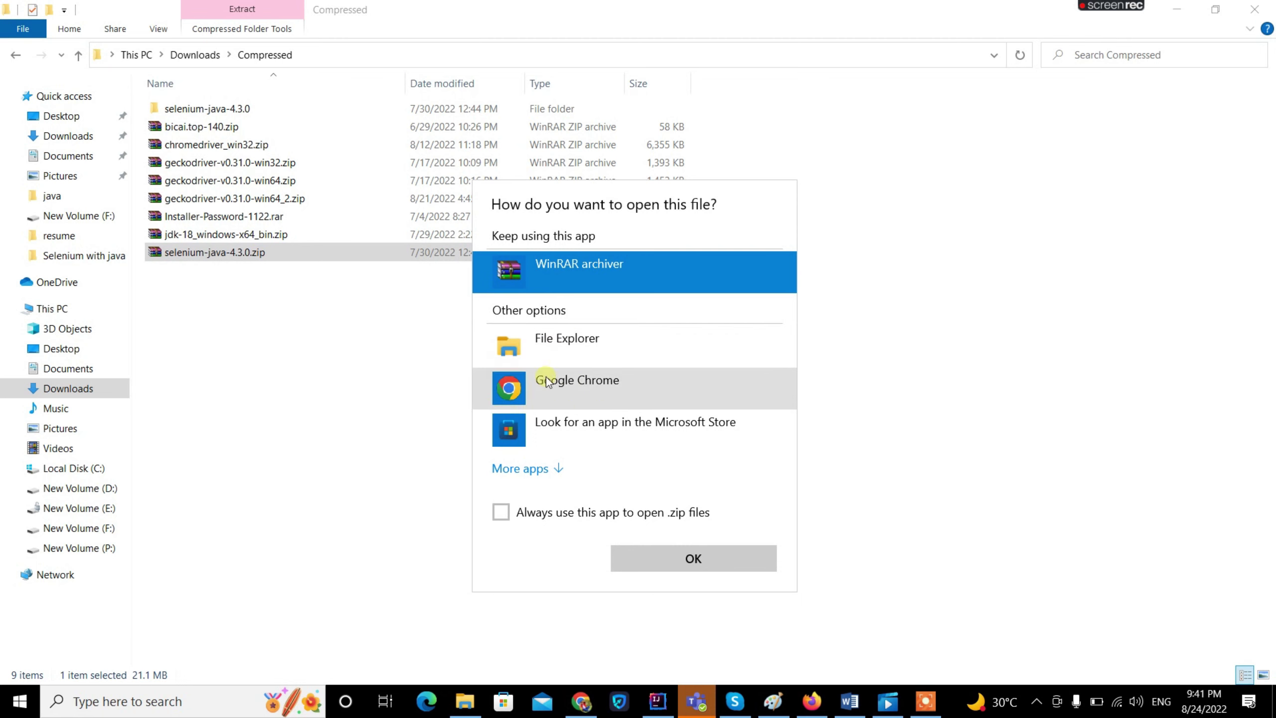
{"action": "left_click", "coordinate": [561, 513]}
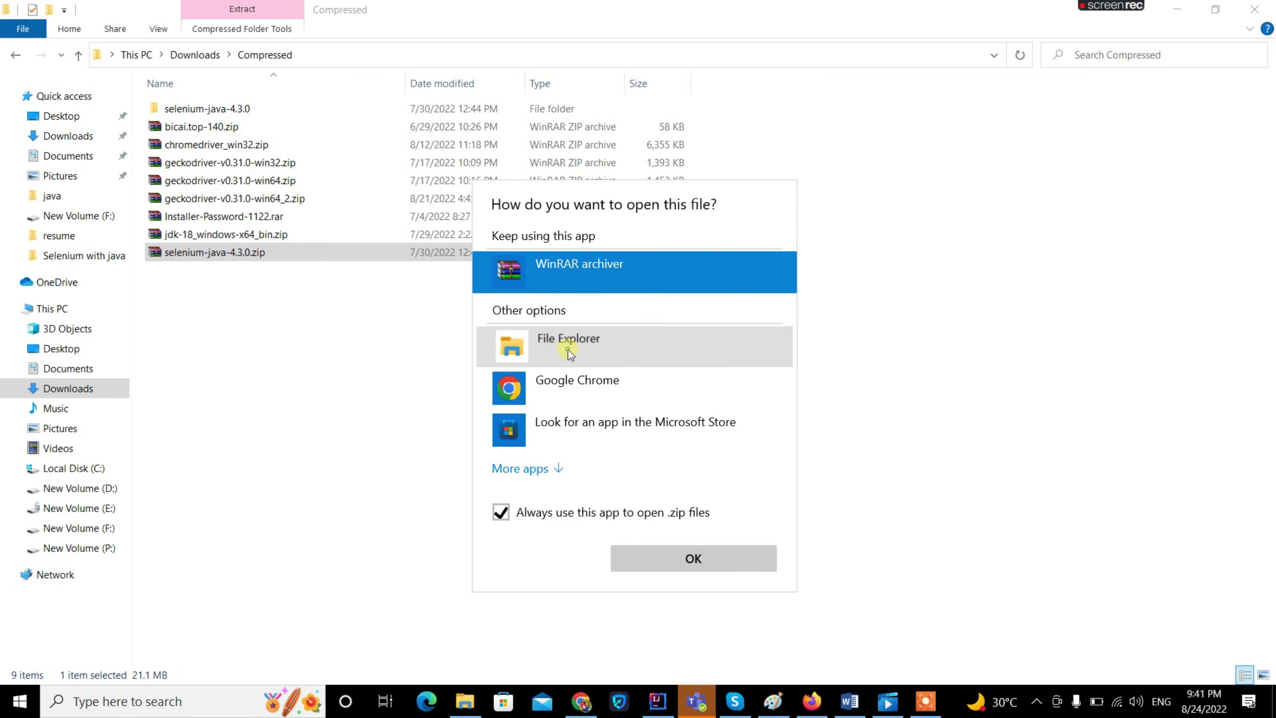
{"action": "left_click", "coordinate": [569, 349]}
{"action": "left_click", "coordinate": [640, 555]}
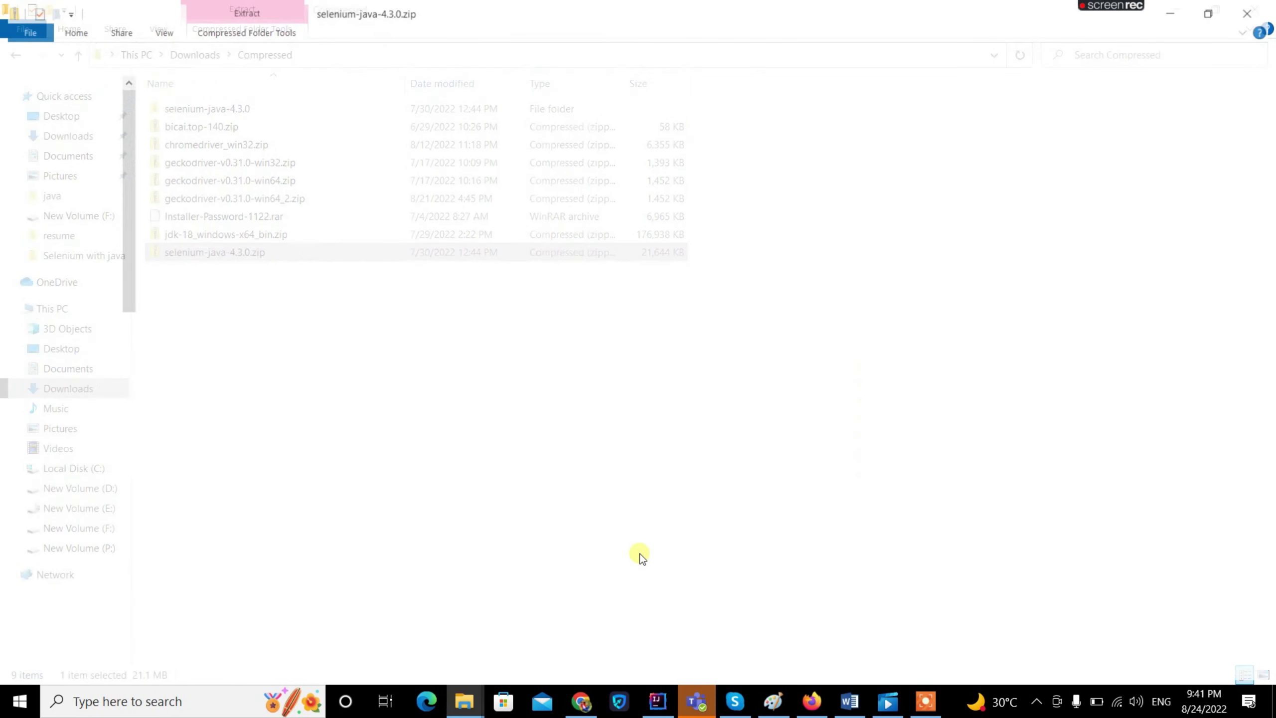
{"action": "key", "text": "alt+Up"}
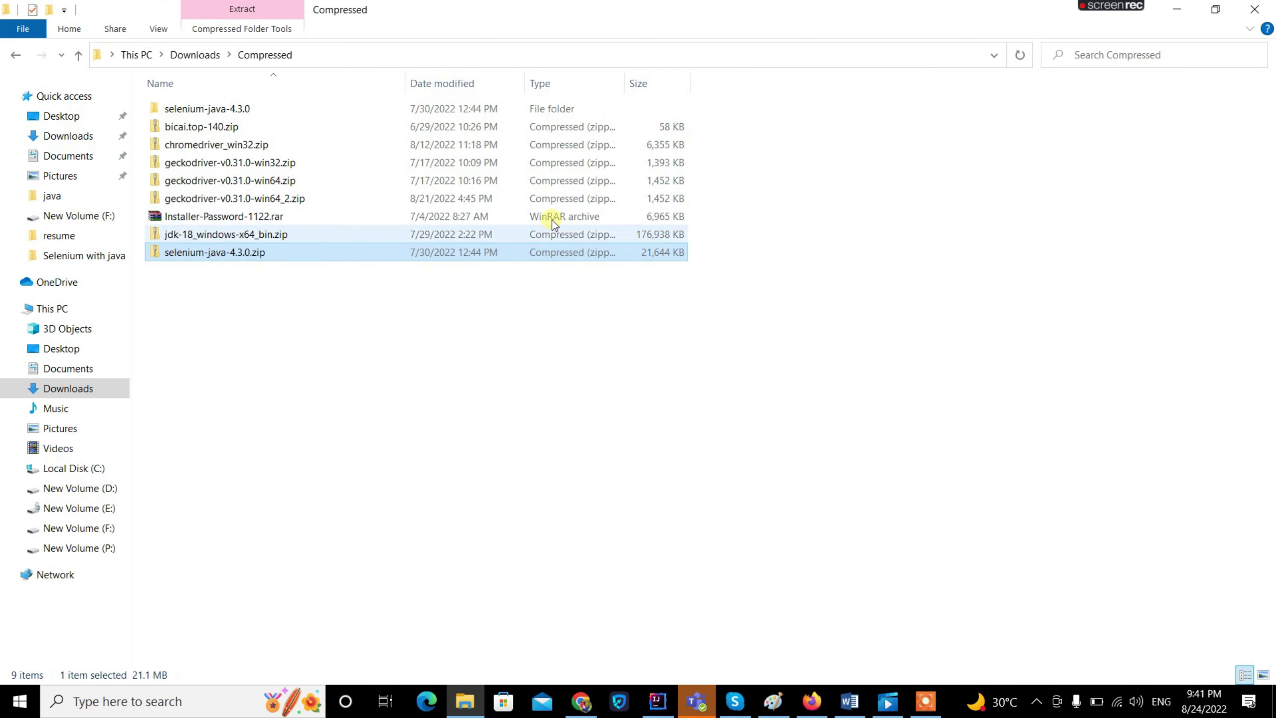
Open the selenium-java-4.3.0.zip archive and go into its lib folder
{"action": "right_click", "coordinate": [301, 249]}
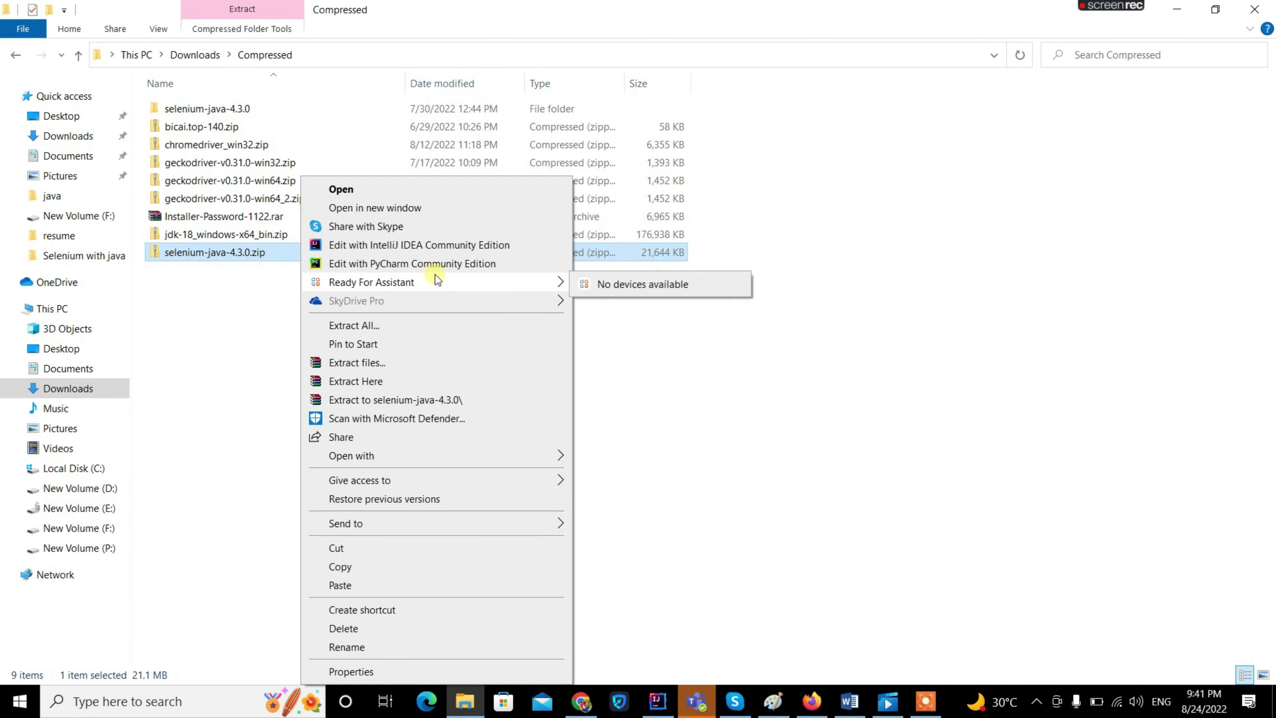
{"action": "double_click", "coordinate": [191, 253]}
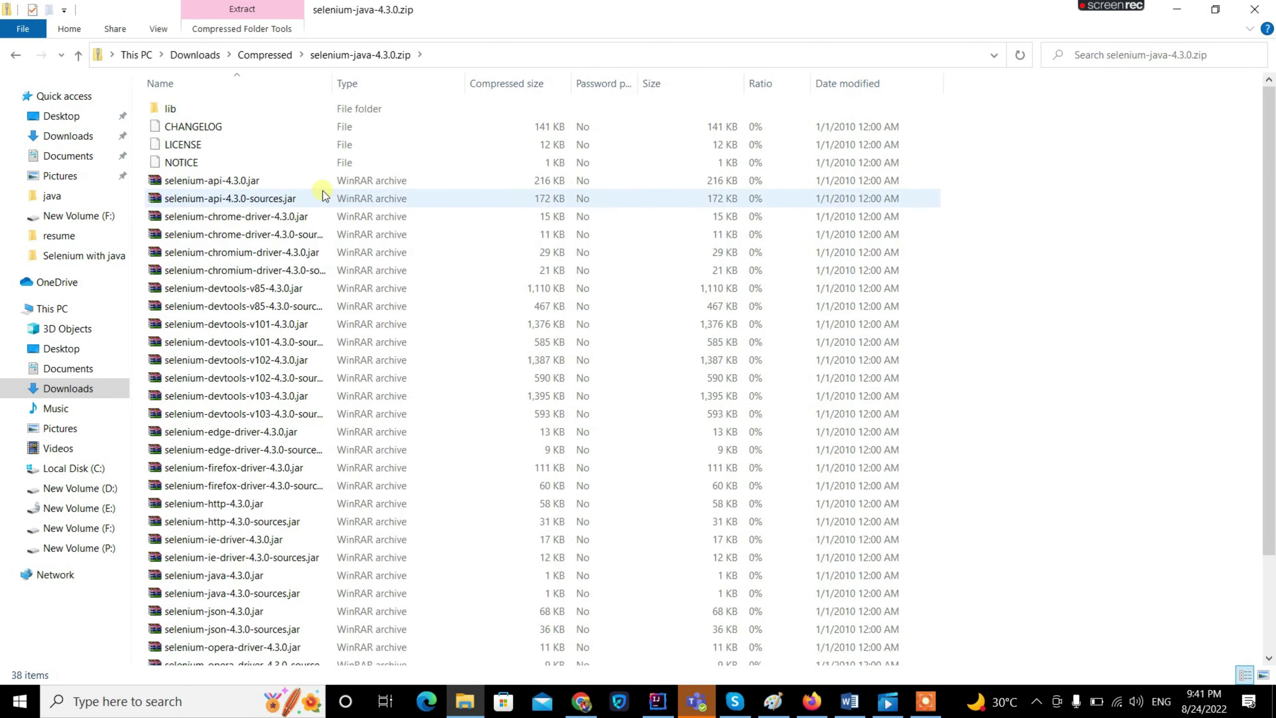
{"action": "double_click", "coordinate": [660, 114]}
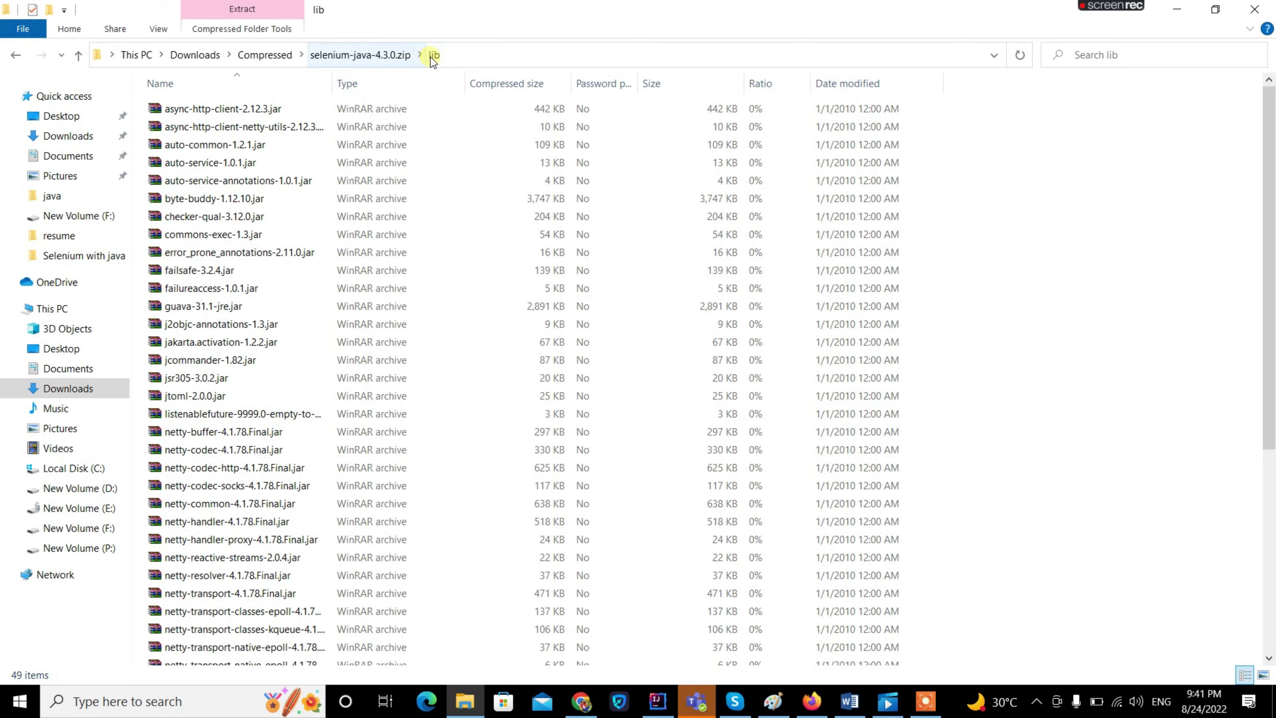
Open a second File Explorer window and arrange it side by side with the lib folder window, minimizing Chrome
{"action": "left_click_drag", "start_coordinate": [904, 9], "coordinate": [953, 182]}
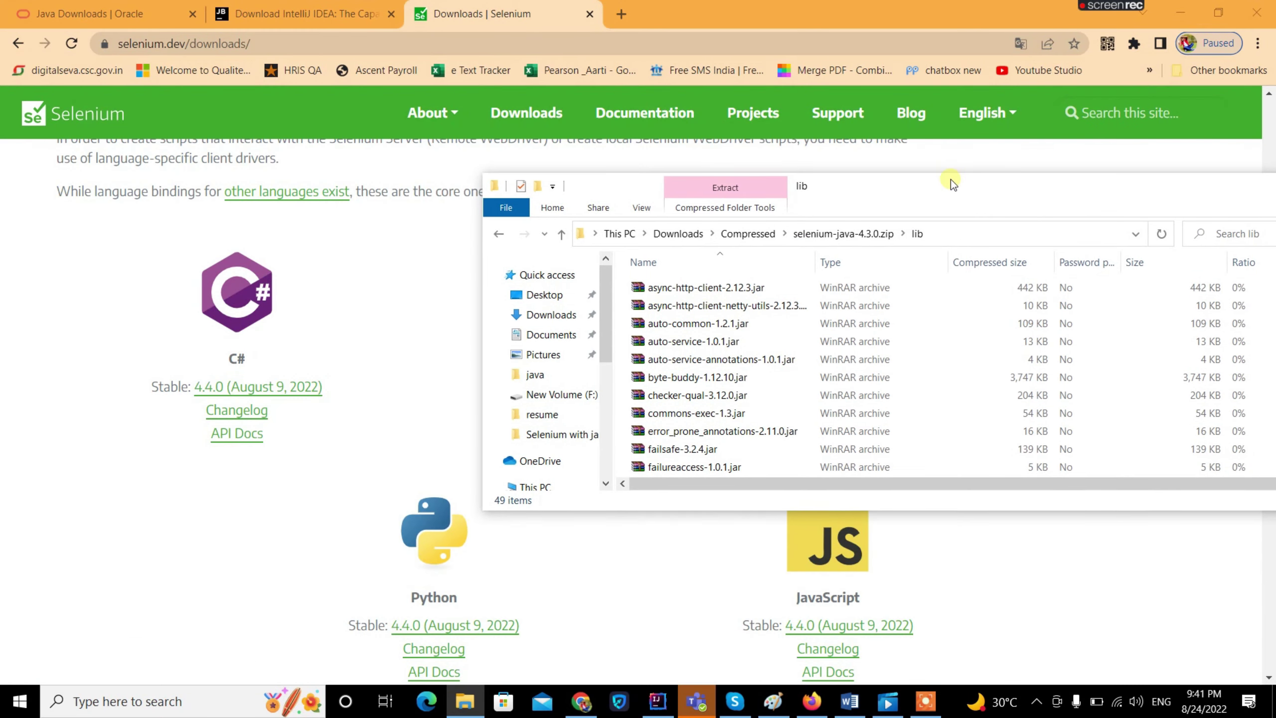
{"action": "right_click", "coordinate": [460, 701]}
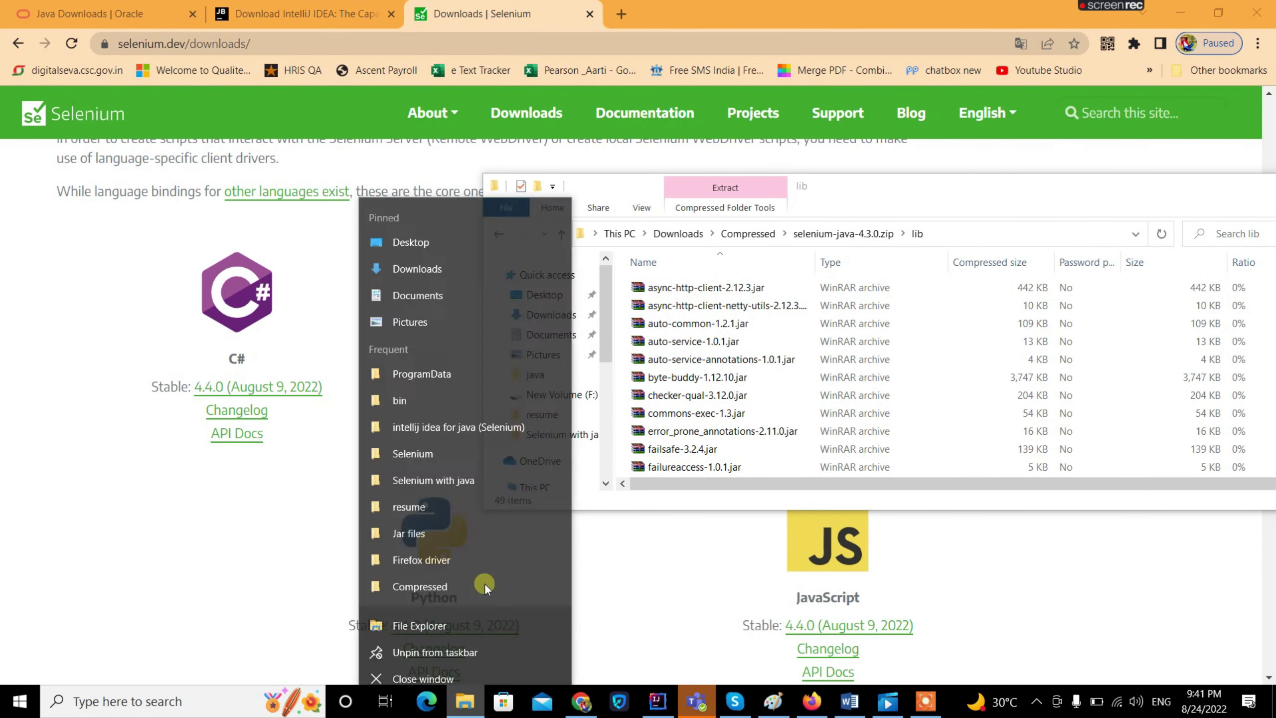
{"action": "left_click", "coordinate": [438, 616]}
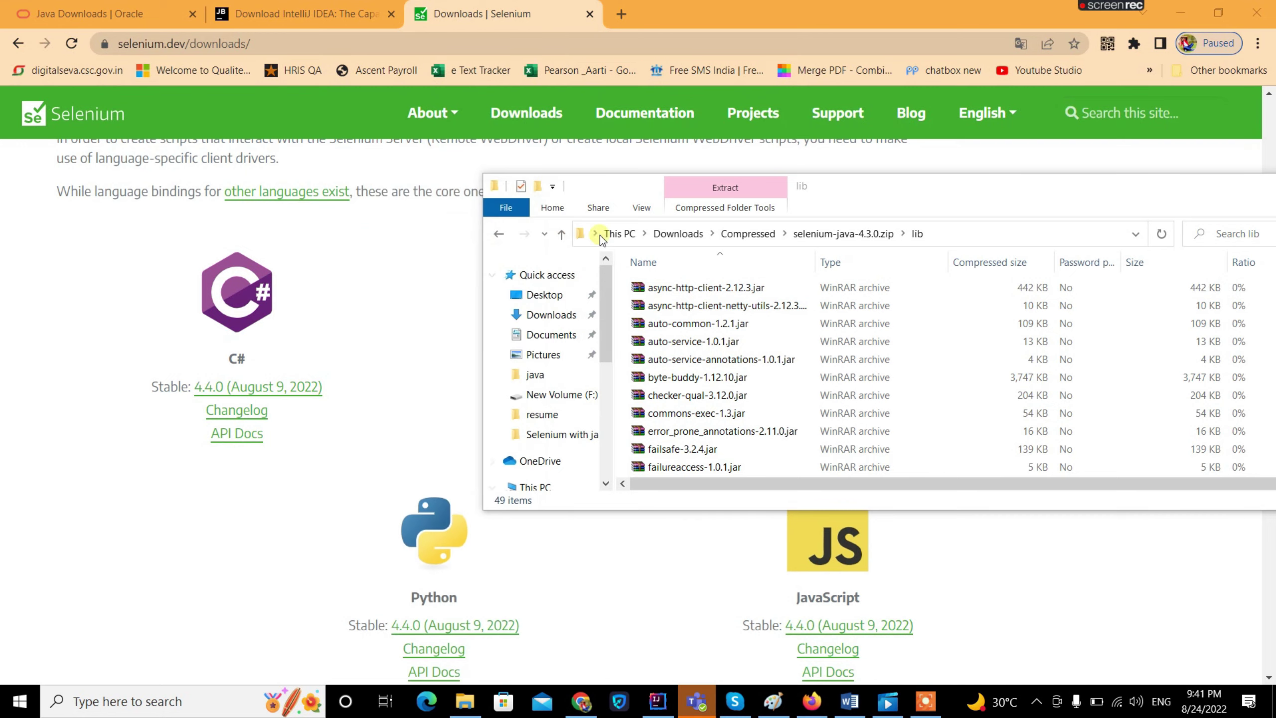
{"action": "left_click_drag", "start_coordinate": [434, 20], "coordinate": [3, 302]}
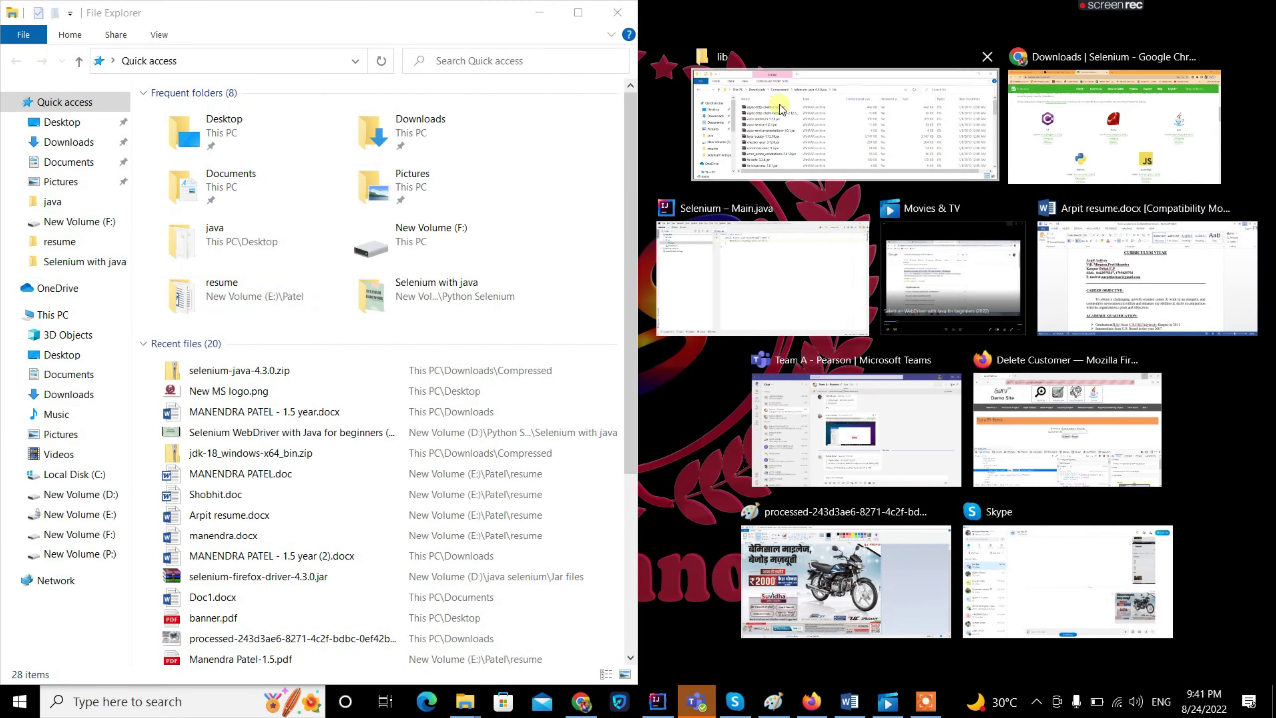
{"action": "left_click", "coordinate": [1122, 143]}
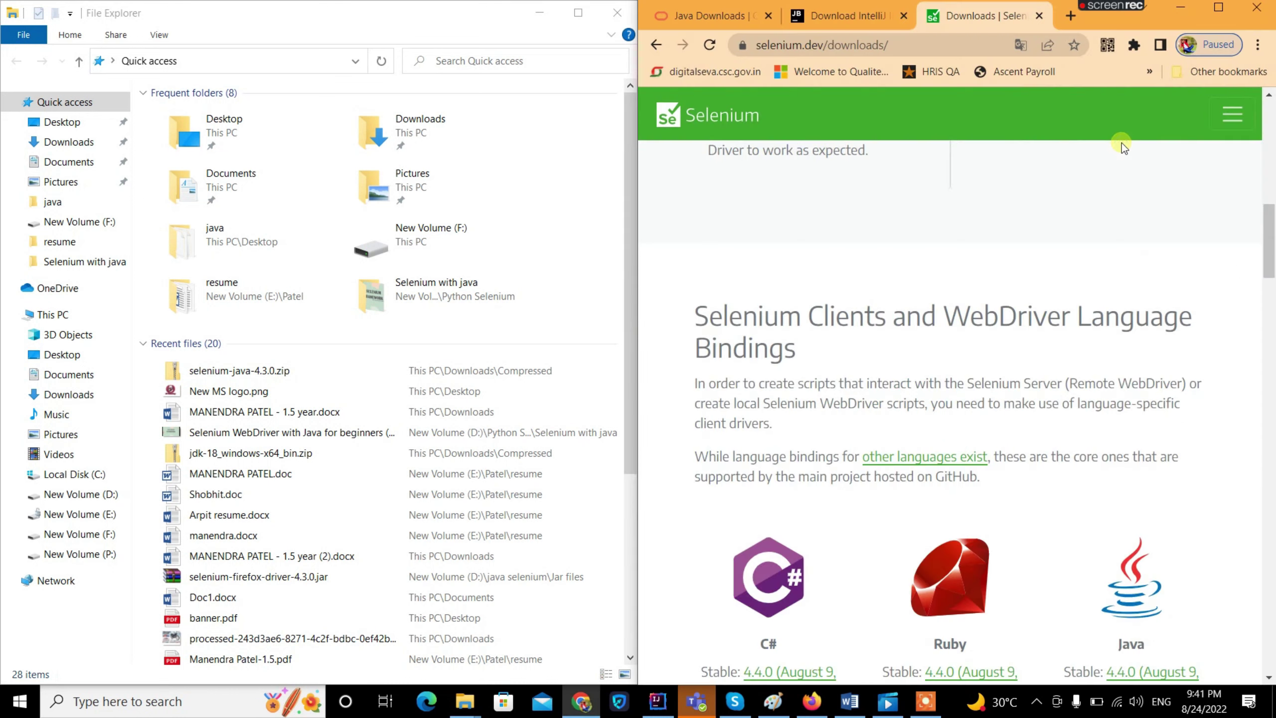
{"action": "left_click", "coordinate": [1188, 15]}
{"action": "left_click_drag", "start_coordinate": [849, 200], "coordinate": [1273, 201]}
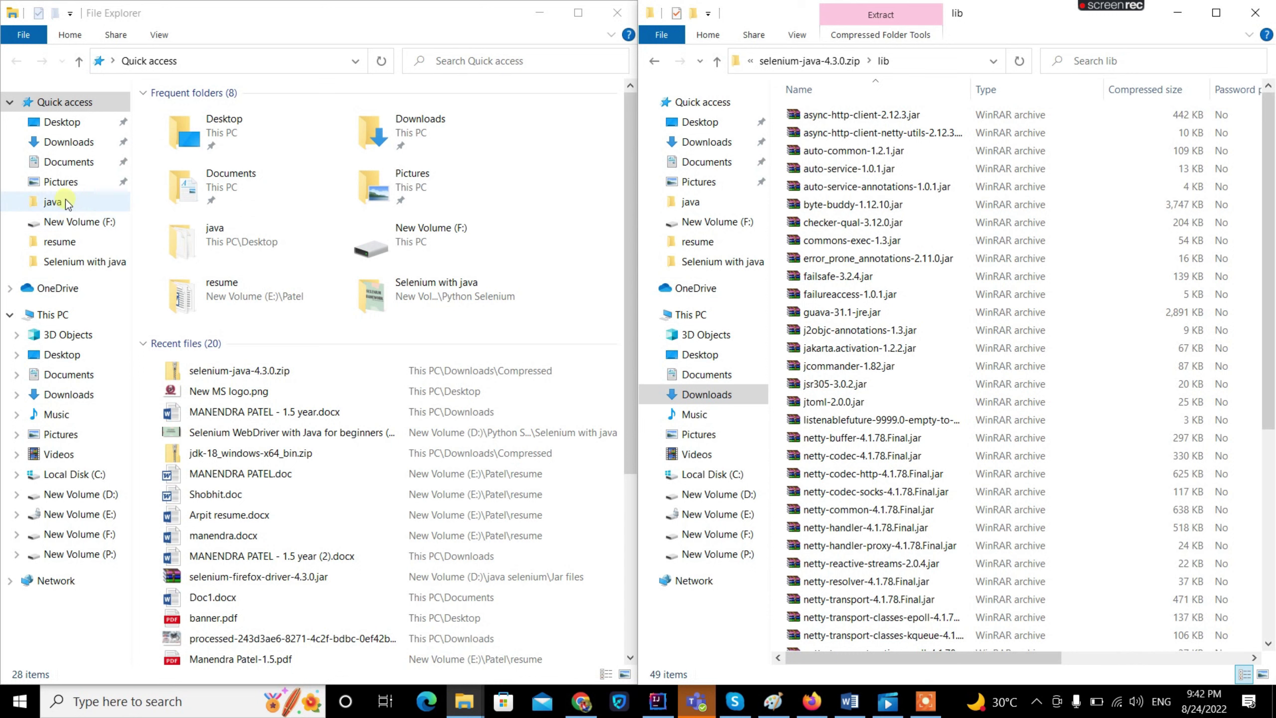
In the Quick access window, go to Documents and create a new folder named Selenium
{"action": "left_click", "coordinate": [79, 374]}
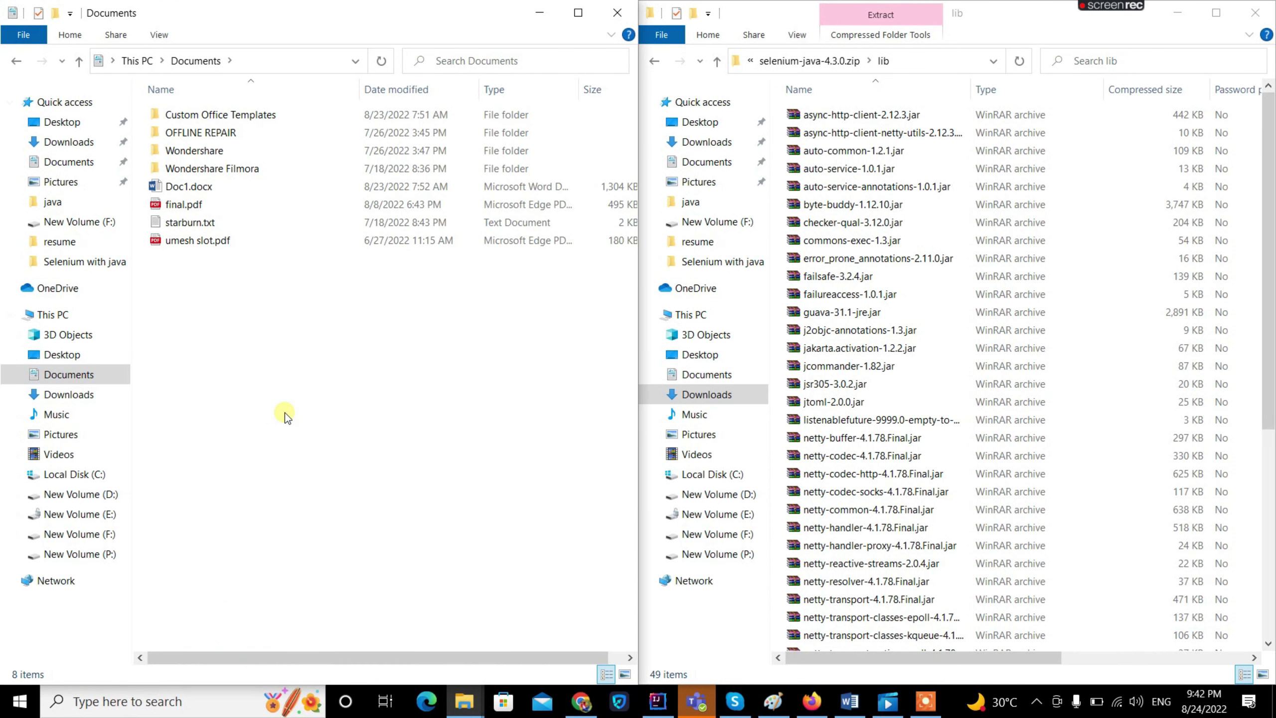
{"action": "key", "text": "s"}
{"action": "right_click", "coordinate": [285, 417]}
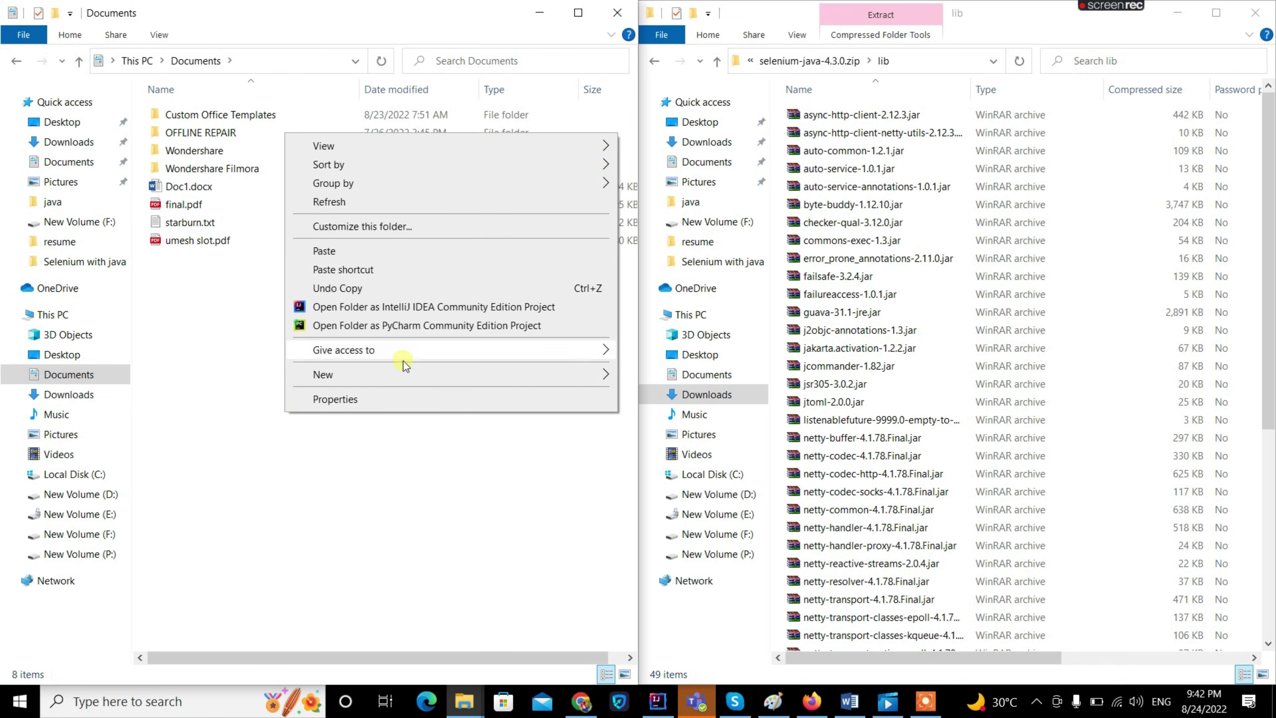
{"action": "mouse_move", "coordinate": [354, 372]}
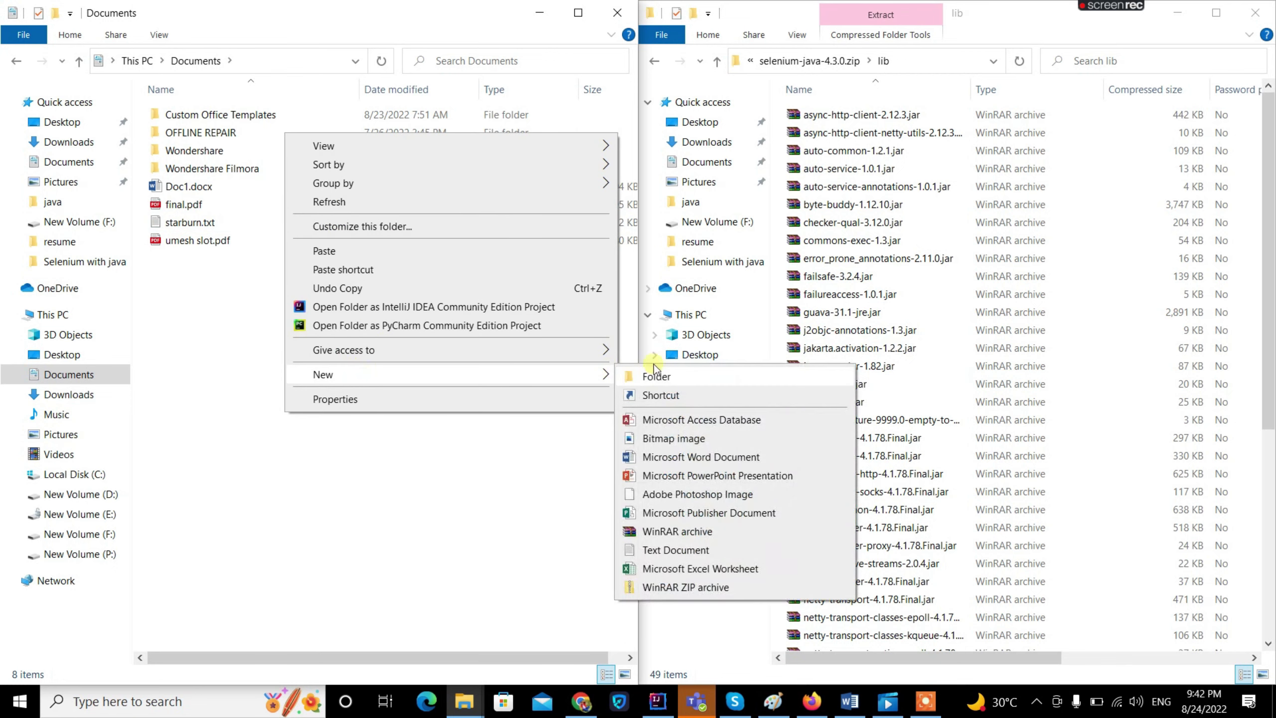
{"action": "left_click", "coordinate": [654, 373]}
{"action": "type", "text": "S"}
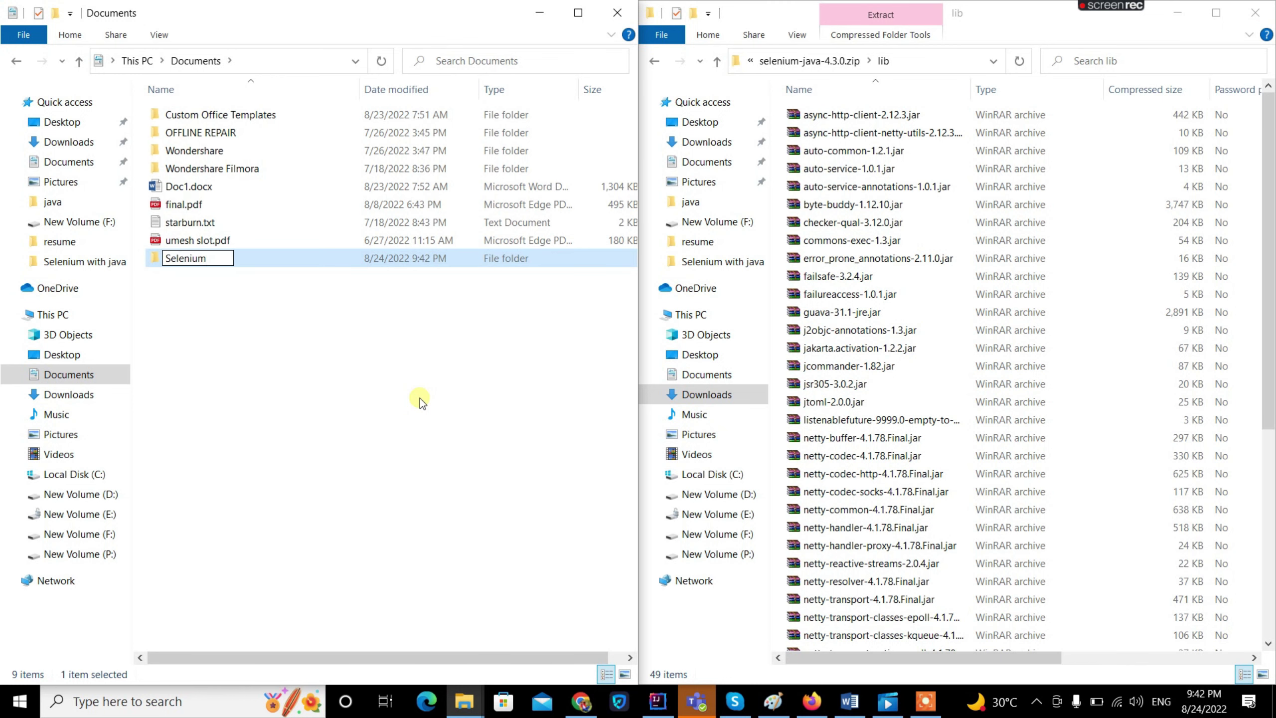
{"action": "type", "text": "elenium"}
{"action": "key", "text": "Return"}
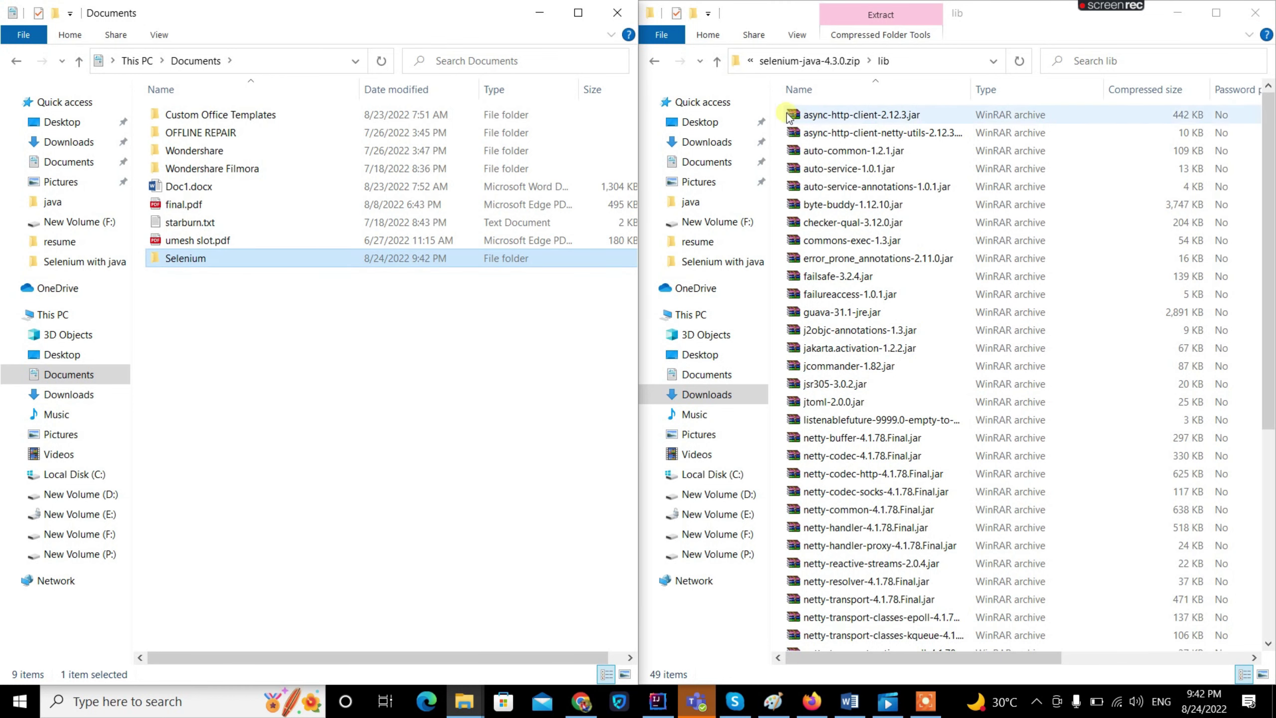
Copy all jar files from the archive's lib folder into Documents\Selenium, replacing files with the same names, and return to the archive's root
{"action": "left_click_drag", "start_coordinate": [776, 112], "coordinate": [850, 712]}
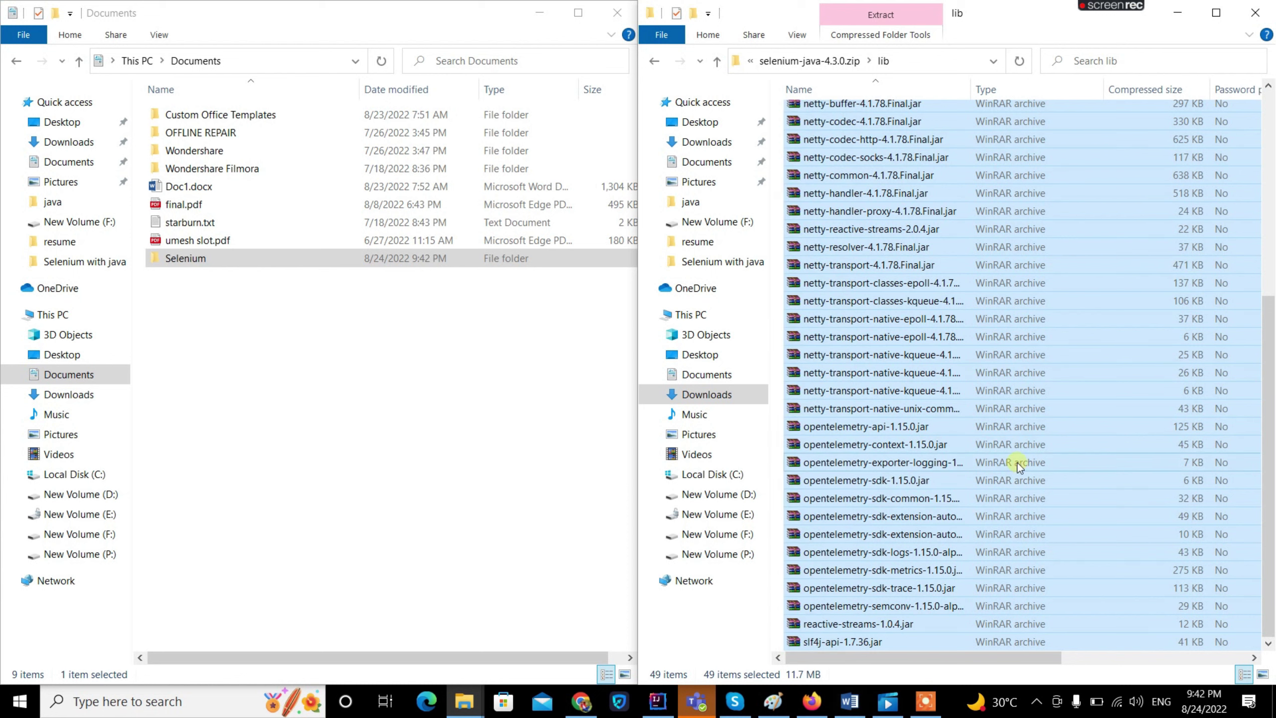
{"action": "left_click_drag", "start_coordinate": [1020, 463], "coordinate": [490, 260]}
{"action": "double_click", "coordinate": [490, 260]}
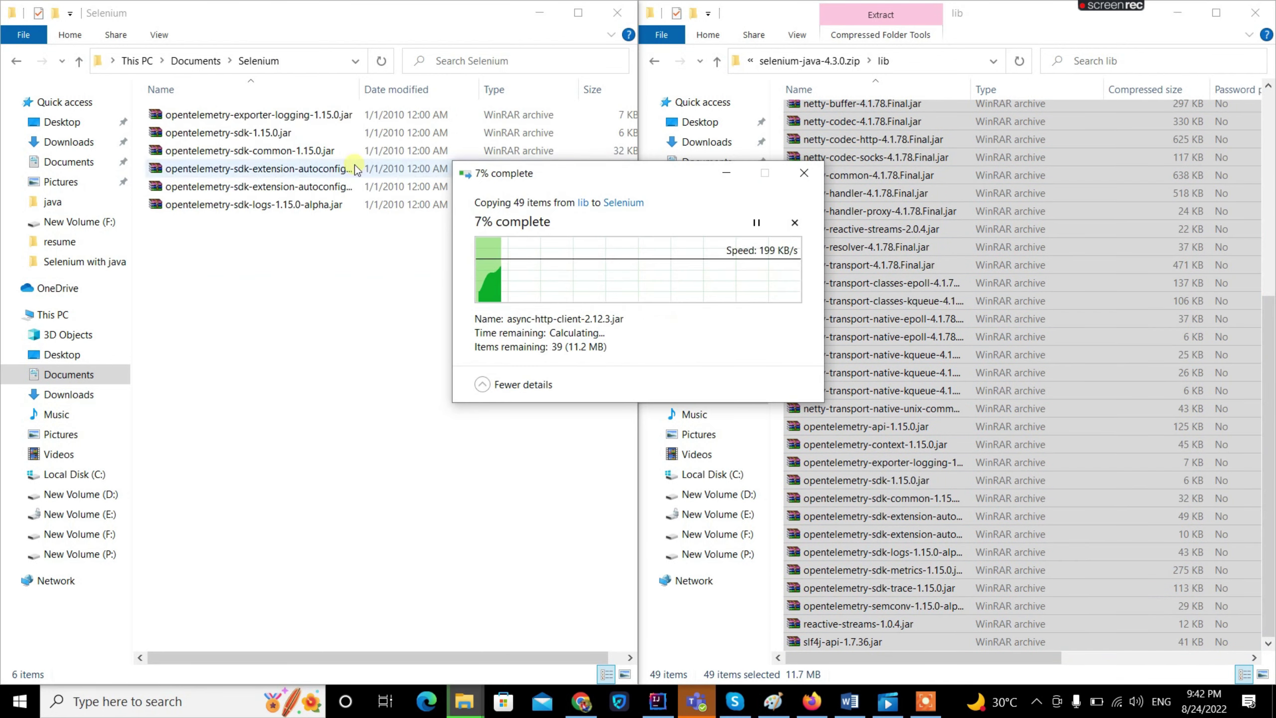
{"action": "left_click", "coordinate": [808, 57]}
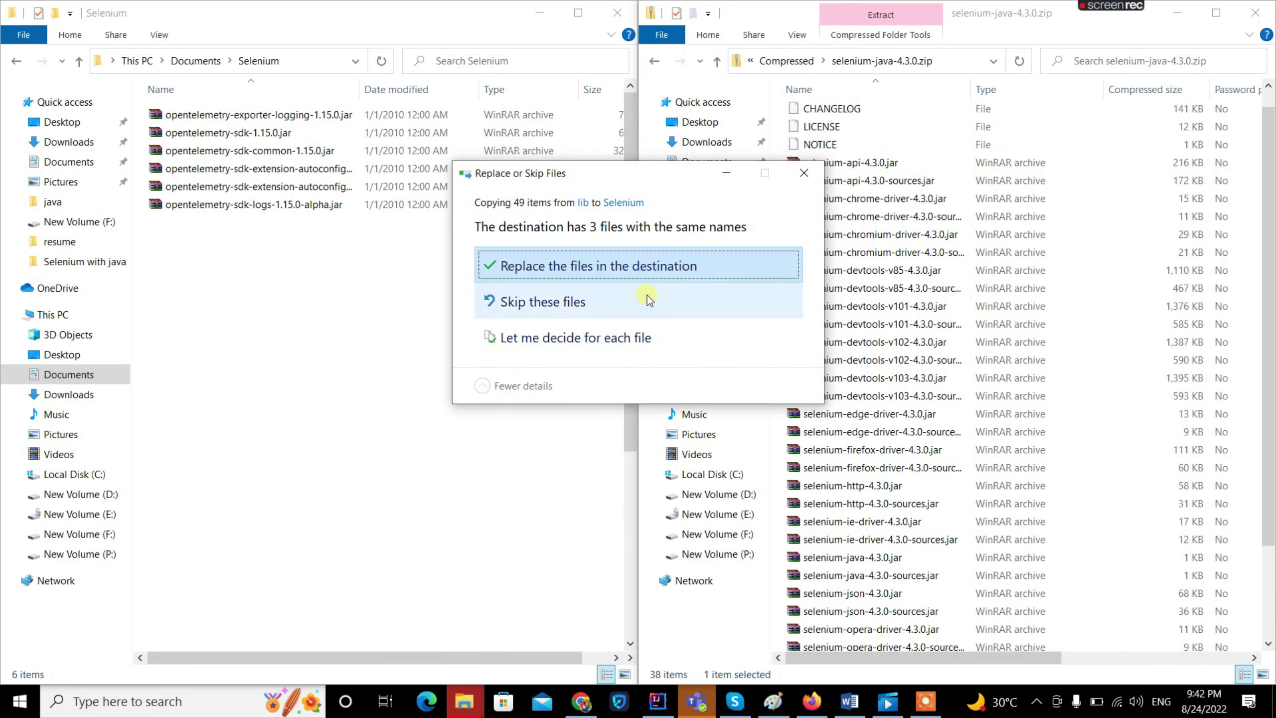
{"action": "left_click", "coordinate": [592, 266]}
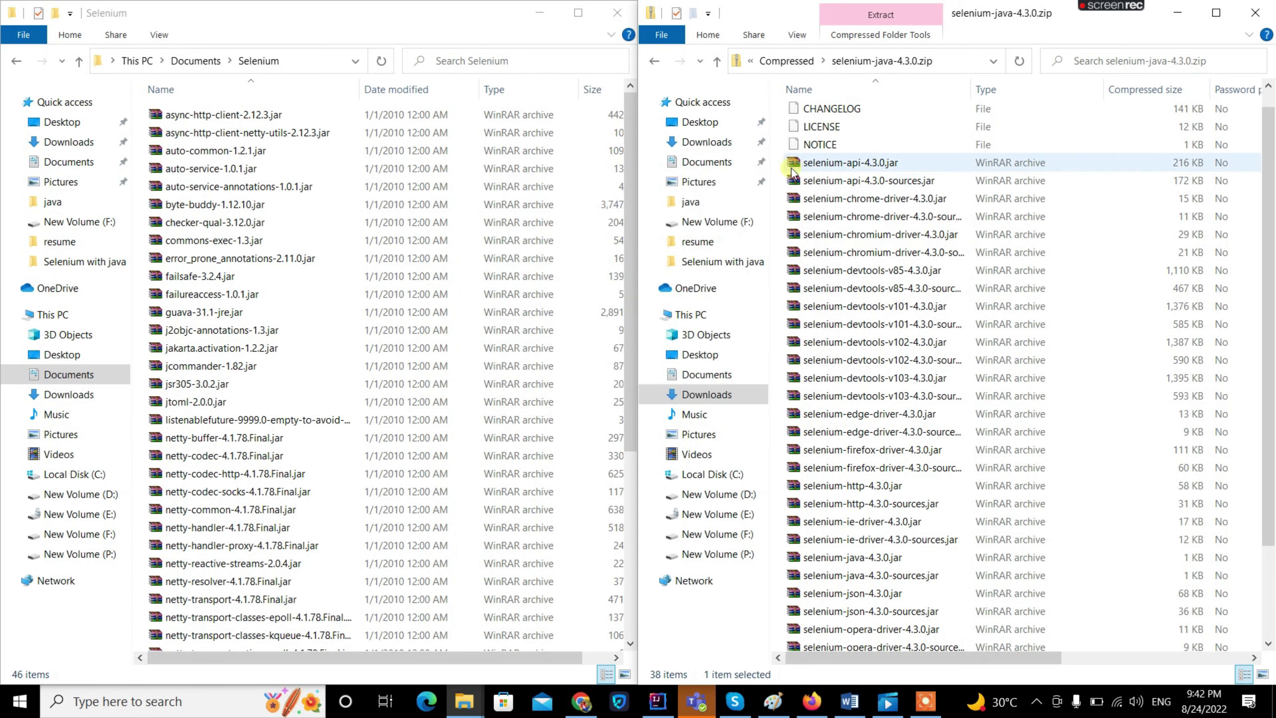
Try to copy all the selenium jar files from the root of selenium-java-4.3.0.zip into the Selenium folder
{"action": "scroll", "coordinate": [779, 161], "scroll_direction": "up", "scroll_amount": 1}
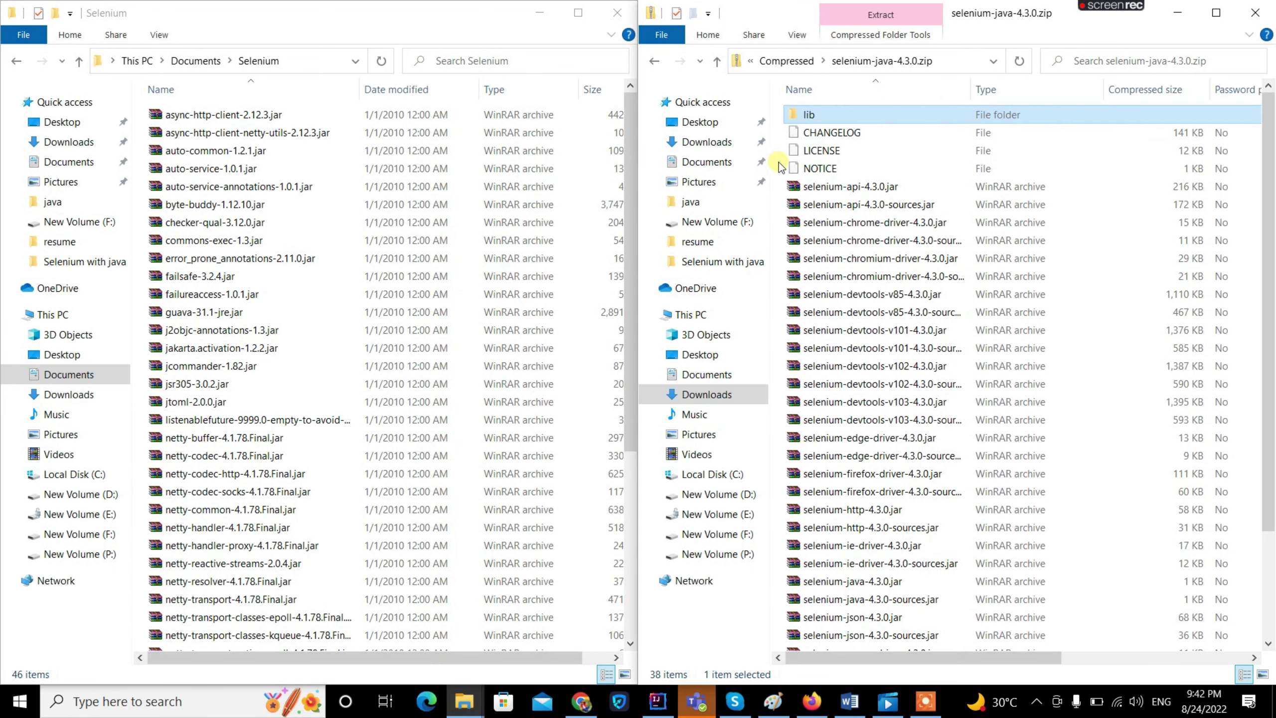
{"action": "left_click", "coordinate": [785, 191]}
{"action": "left_click_drag", "start_coordinate": [785, 191], "coordinate": [854, 651]}
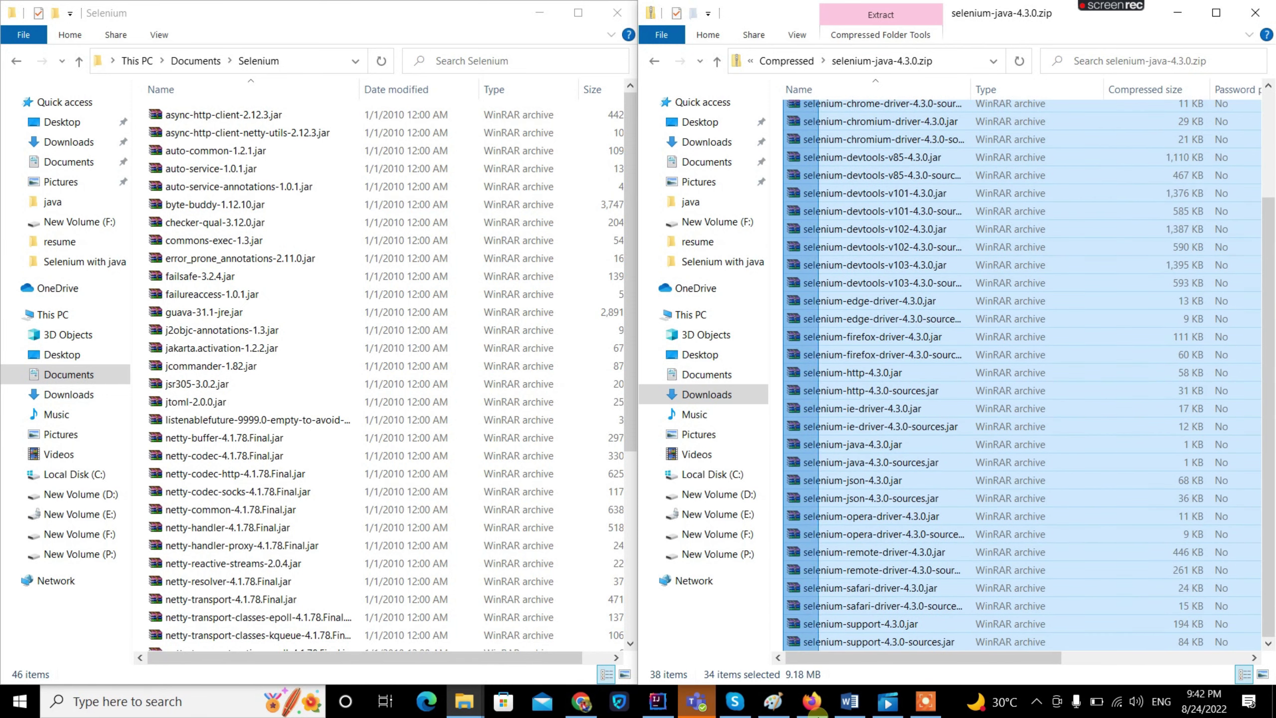
{"action": "left_click_drag", "start_coordinate": [989, 525], "coordinate": [373, 490]}
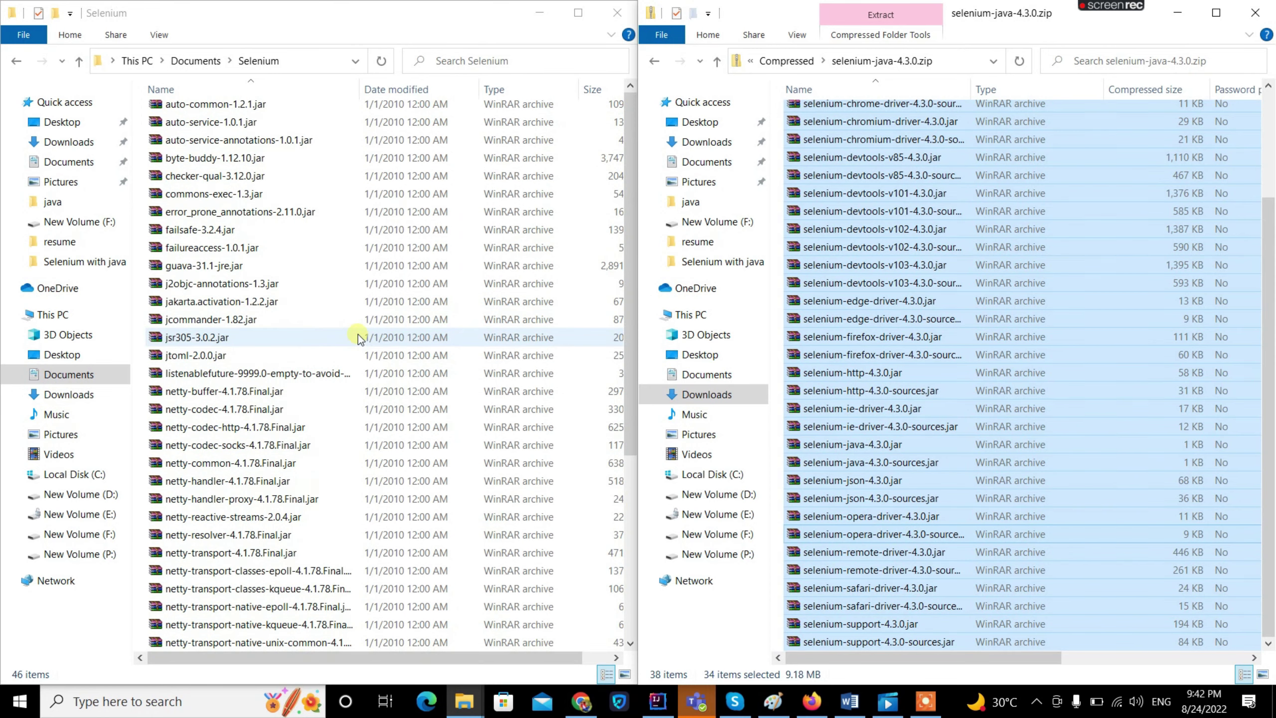
Go back from the archive to the Compressed folder and minimize that File Explorer window
{"action": "left_click", "coordinate": [788, 60]}
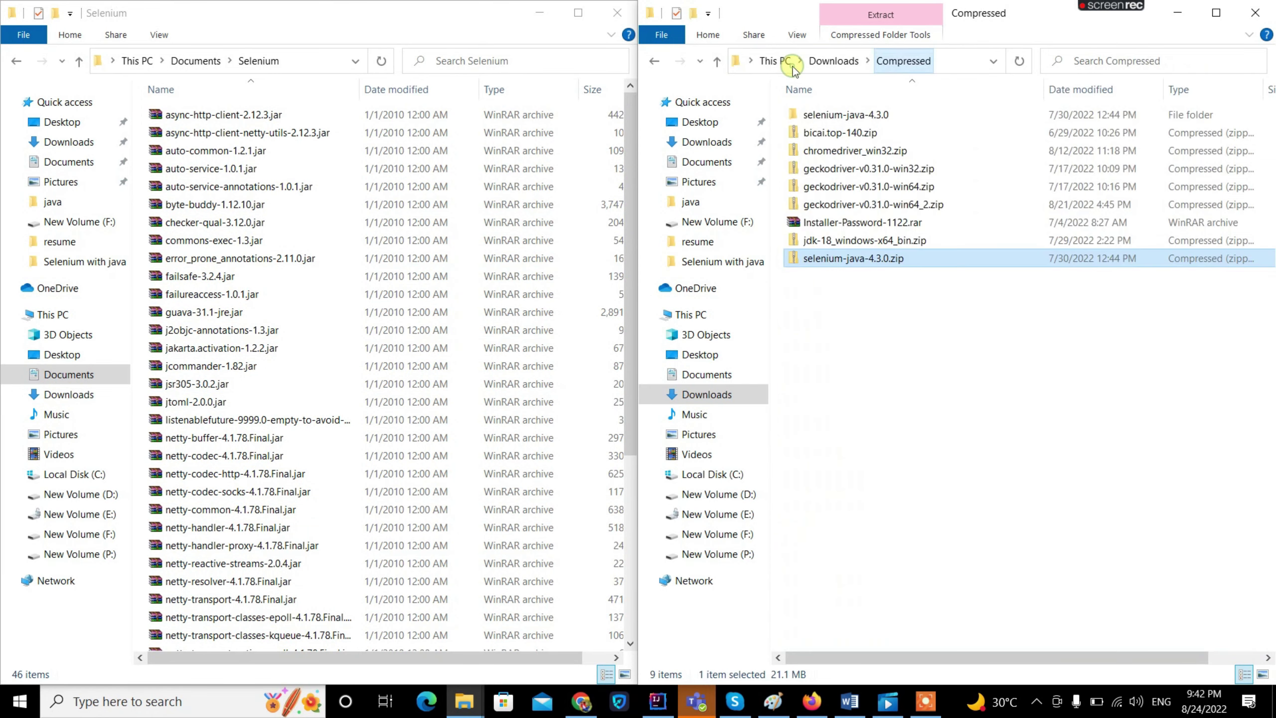
{"action": "left_click", "coordinate": [1141, 358]}
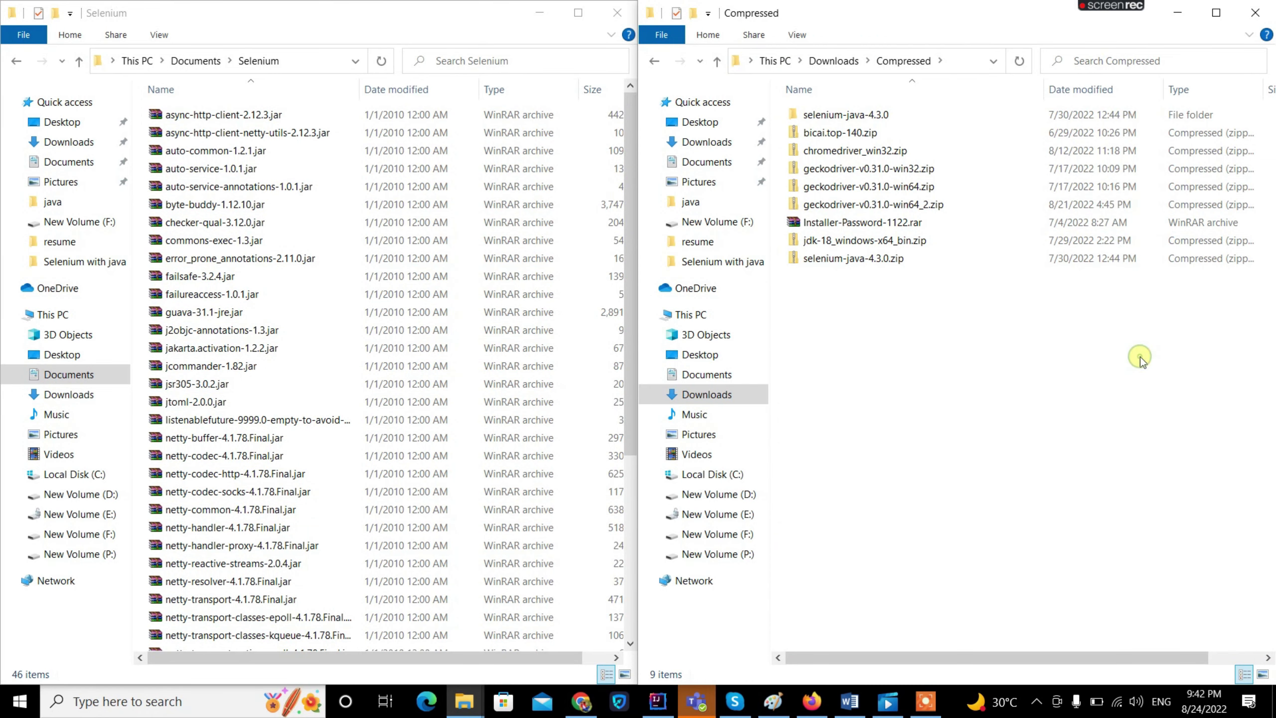
{"action": "left_click", "coordinate": [1178, 13]}
Refresh the Documents folder, check the jar files in its Selenium folder, and switch to the IntelliJ IDEA window
{"action": "scroll", "coordinate": [576, 170], "scroll_direction": "down", "scroll_amount": 3}
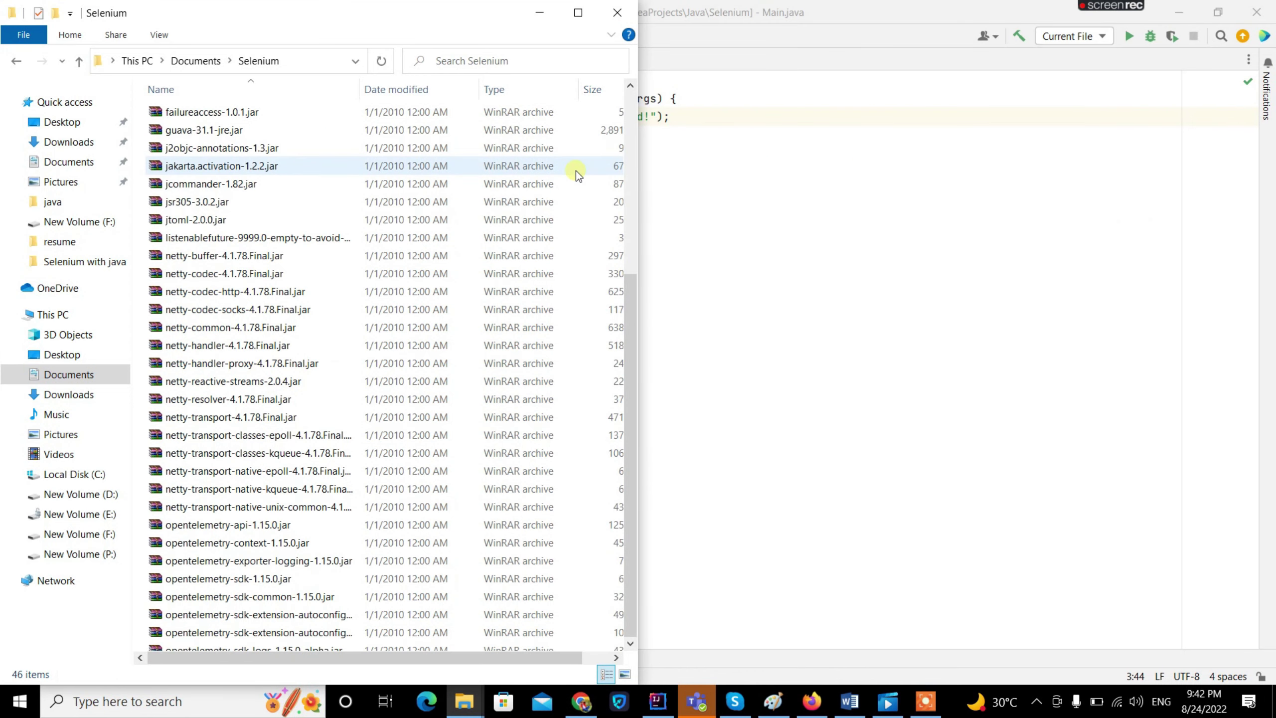
{"action": "scroll", "coordinate": [576, 171], "scroll_direction": "up", "scroll_amount": 3}
{"action": "left_click", "coordinate": [194, 61]}
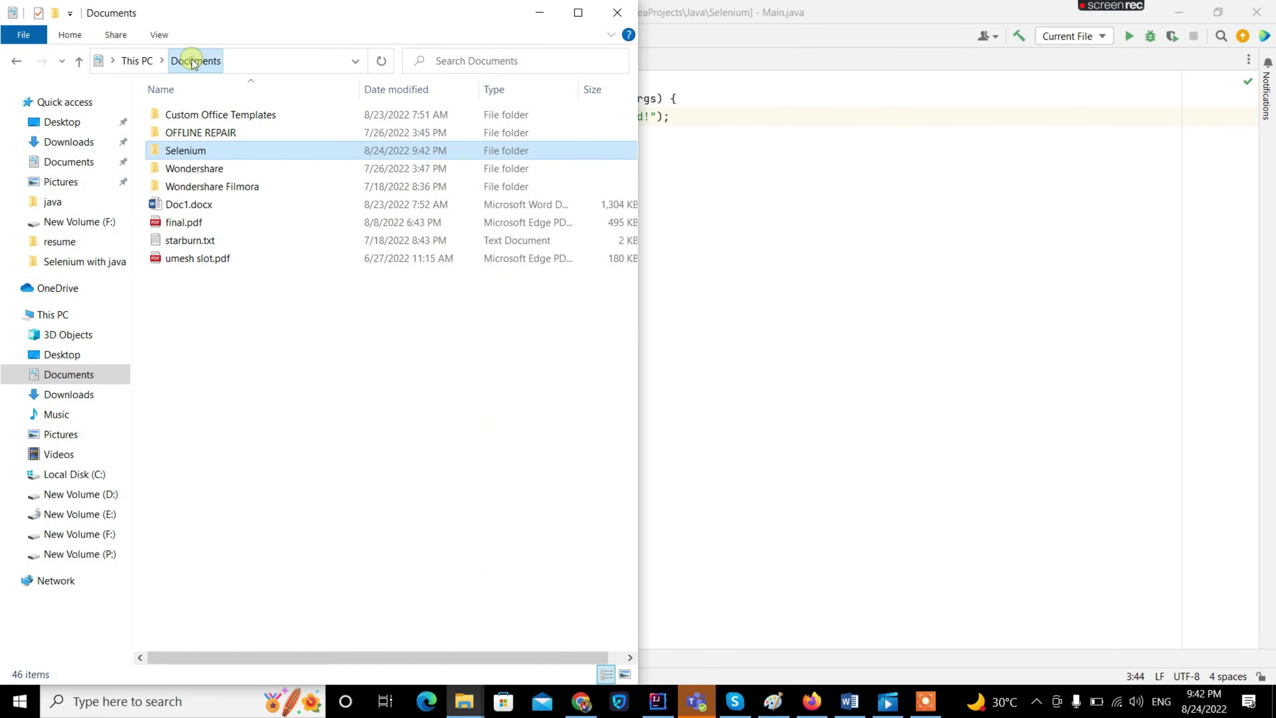
{"action": "right_click", "coordinate": [356, 345]}
{"action": "right_click", "coordinate": [419, 406]}
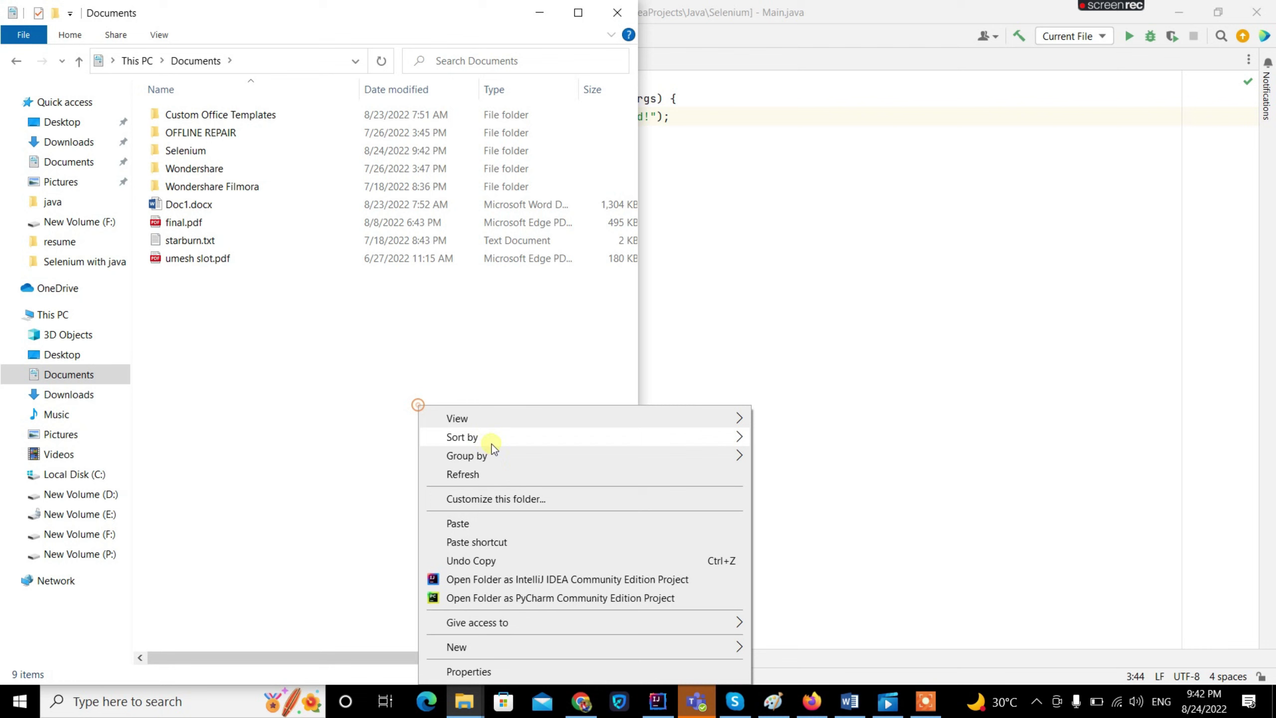
{"action": "left_click", "coordinate": [490, 473]}
{"action": "double_click", "coordinate": [254, 156]}
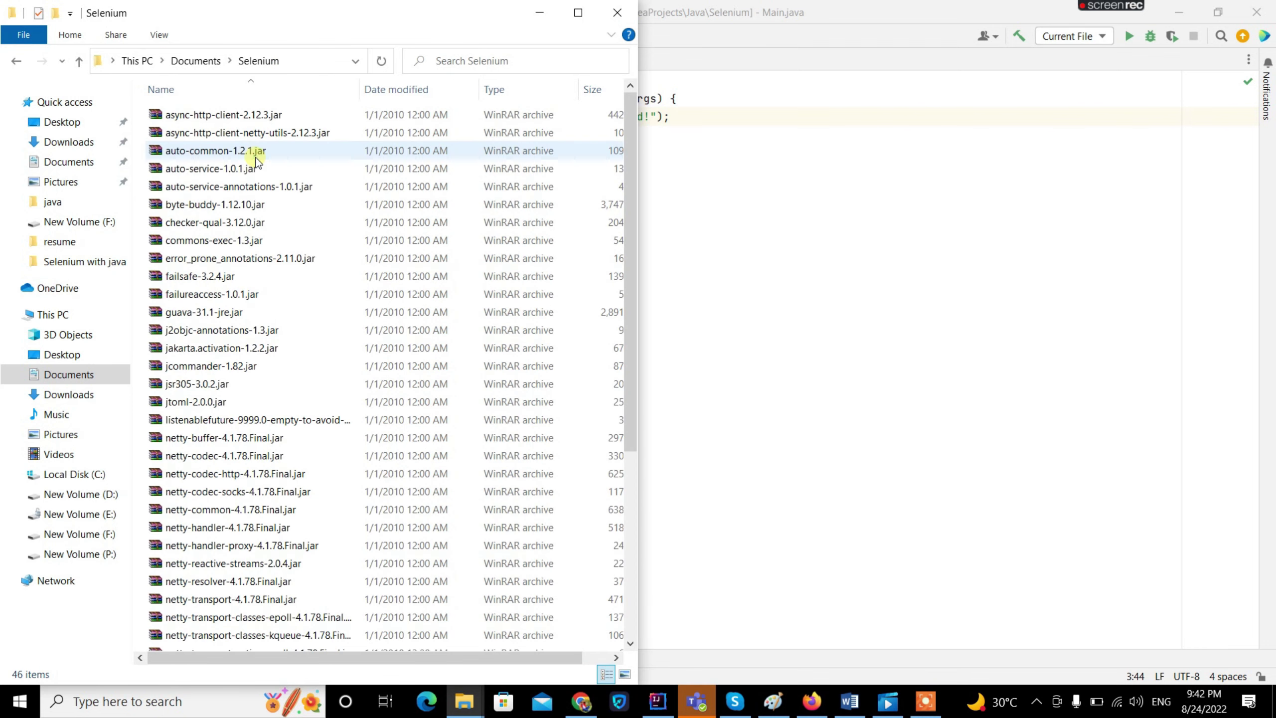
{"action": "scroll", "coordinate": [282, 279], "scroll_direction": "down", "scroll_amount": 5}
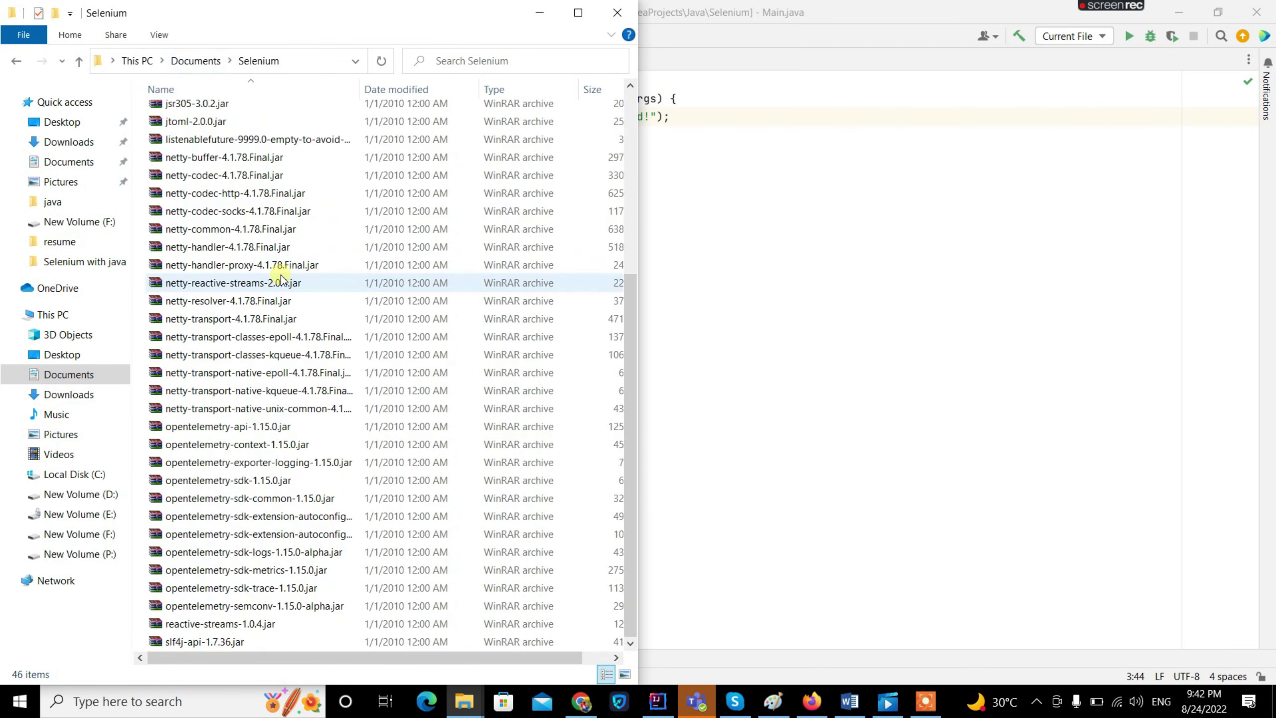
{"action": "scroll", "coordinate": [282, 280], "scroll_direction": "up", "scroll_amount": 5}
{"action": "left_click", "coordinate": [830, 253]}
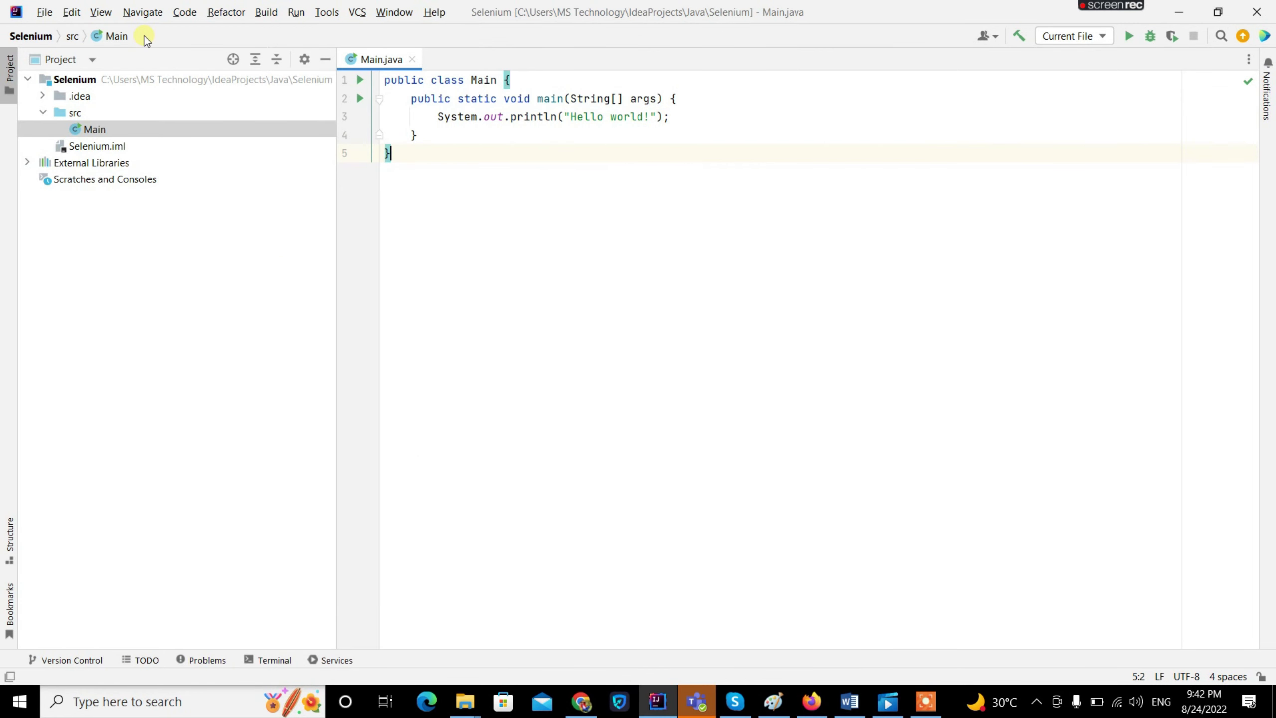
{"action": "left_click", "coordinate": [40, 13]}
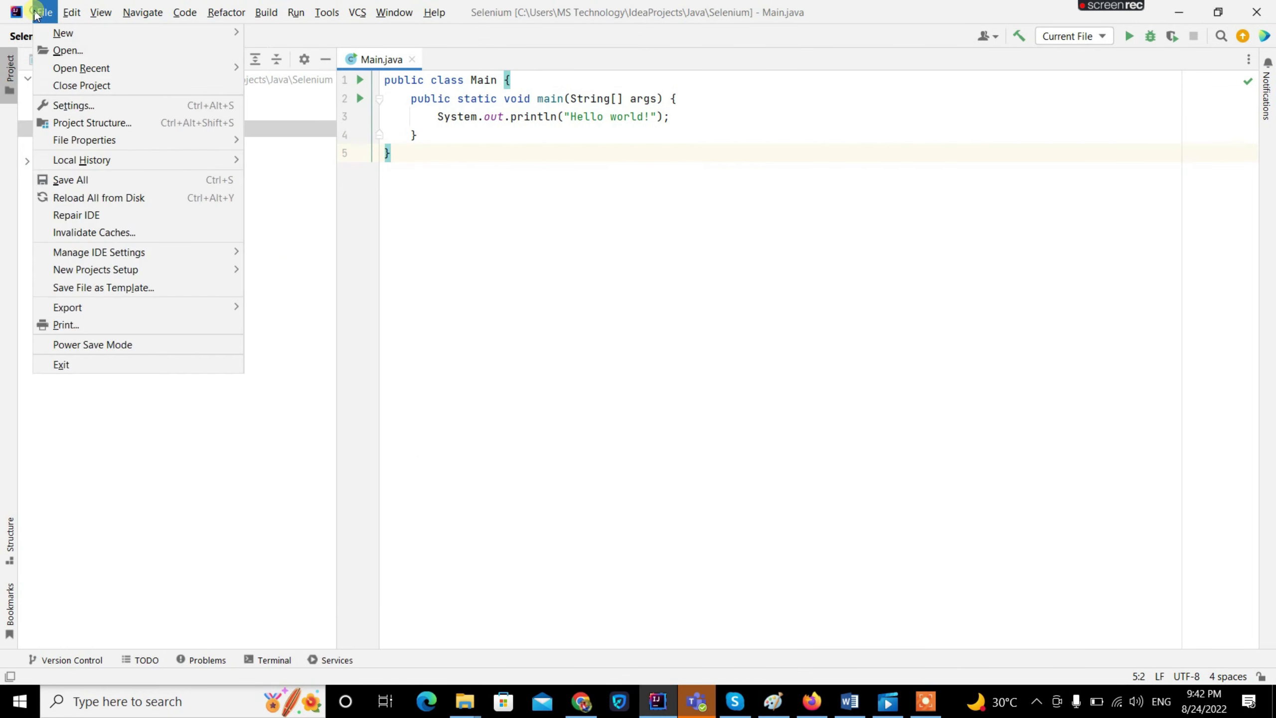
{"action": "left_click", "coordinate": [75, 125]}
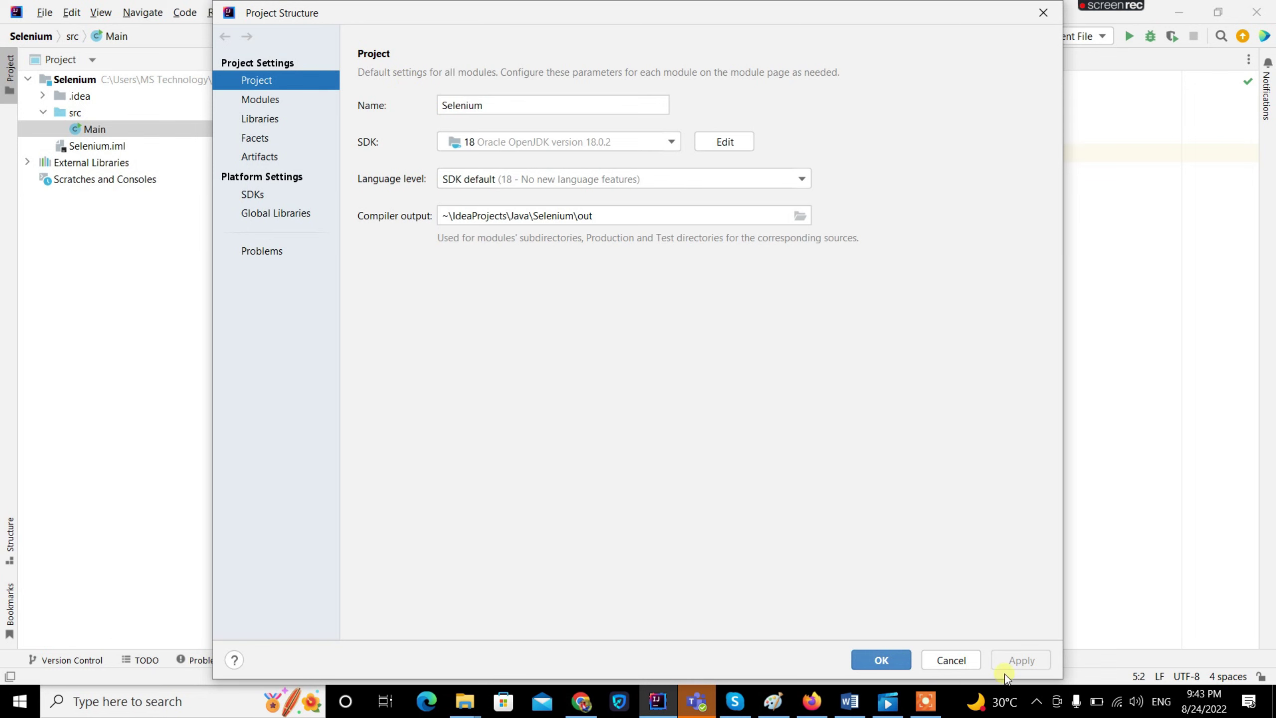
{"action": "left_click", "coordinate": [948, 660]}
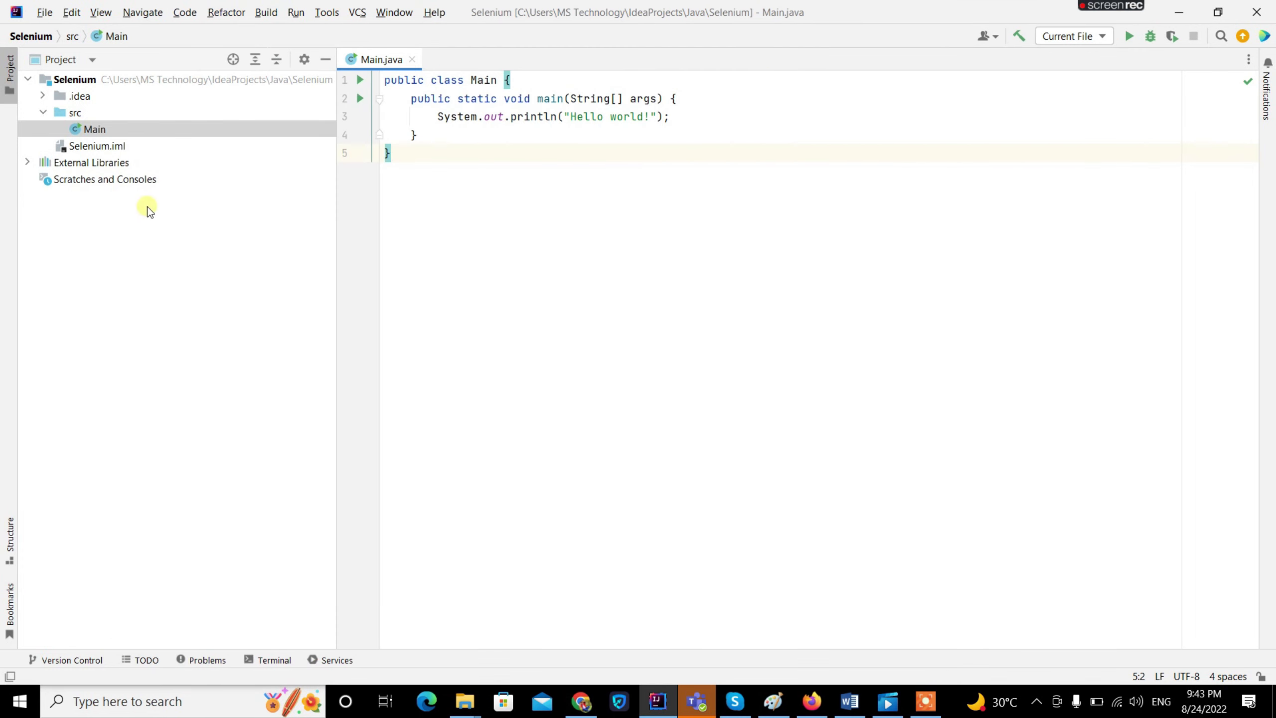
Examine the JDK 18 library roots under External Libraries in the project tree, and collapse the JDK node
{"action": "left_click", "coordinate": [27, 162]}
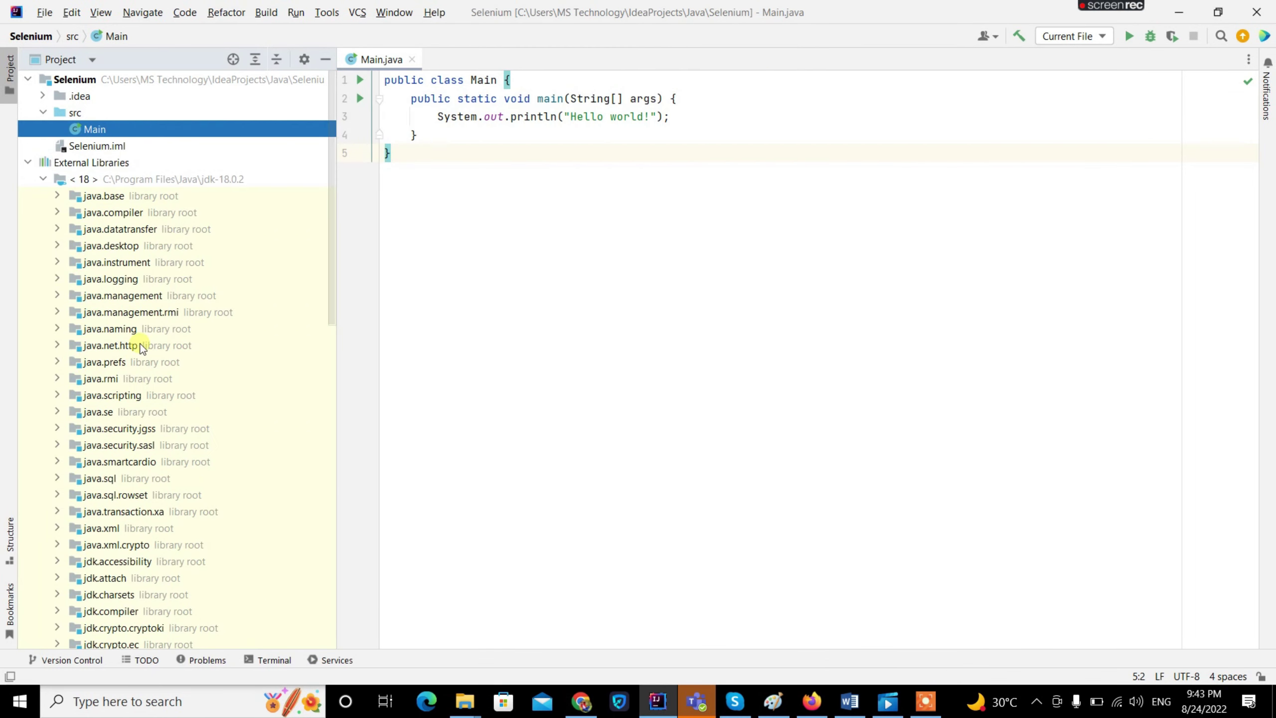
{"action": "scroll", "coordinate": [151, 346], "scroll_direction": "down", "scroll_amount": 8}
{"action": "scroll", "coordinate": [141, 347], "scroll_direction": "down", "scroll_amount": 7}
{"action": "scroll", "coordinate": [138, 345], "scroll_direction": "up", "scroll_amount": 15}
{"action": "scroll", "coordinate": [148, 402], "scroll_direction": "down", "scroll_amount": 12}
{"action": "scroll", "coordinate": [148, 422], "scroll_direction": "up", "scroll_amount": 12}
{"action": "left_click", "coordinate": [27, 166]}
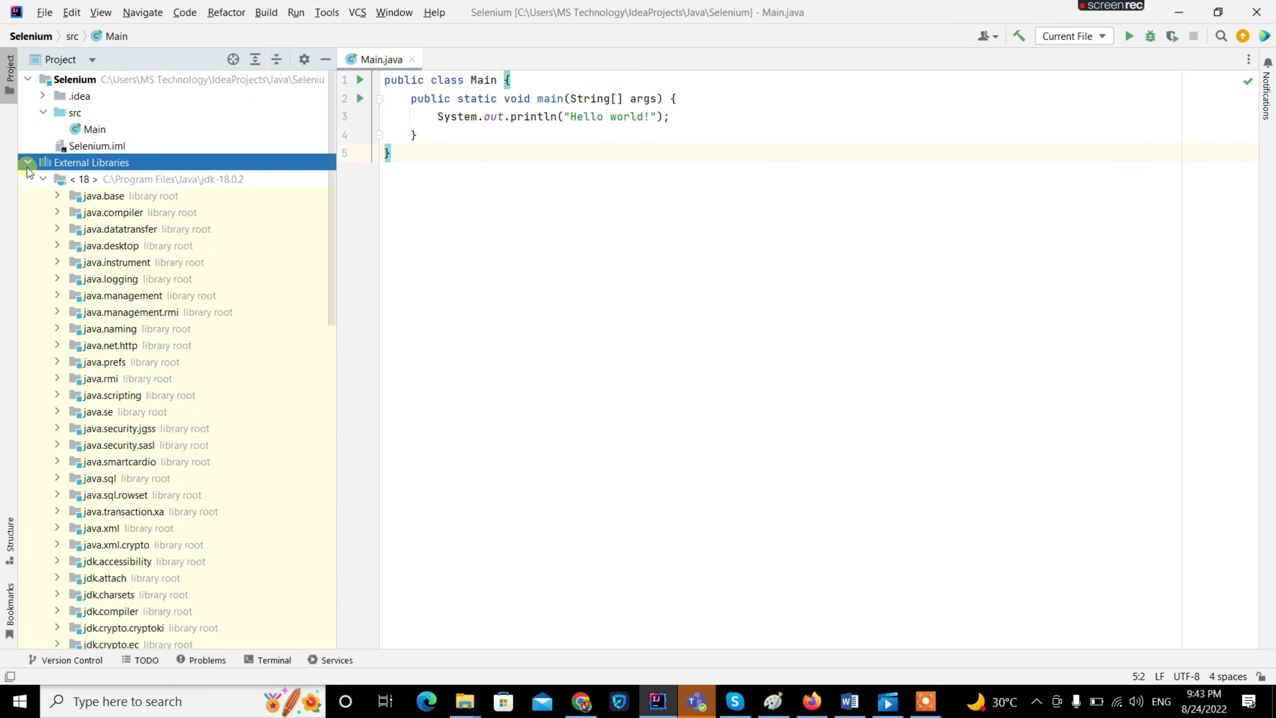
{"action": "left_click", "coordinate": [43, 178]}
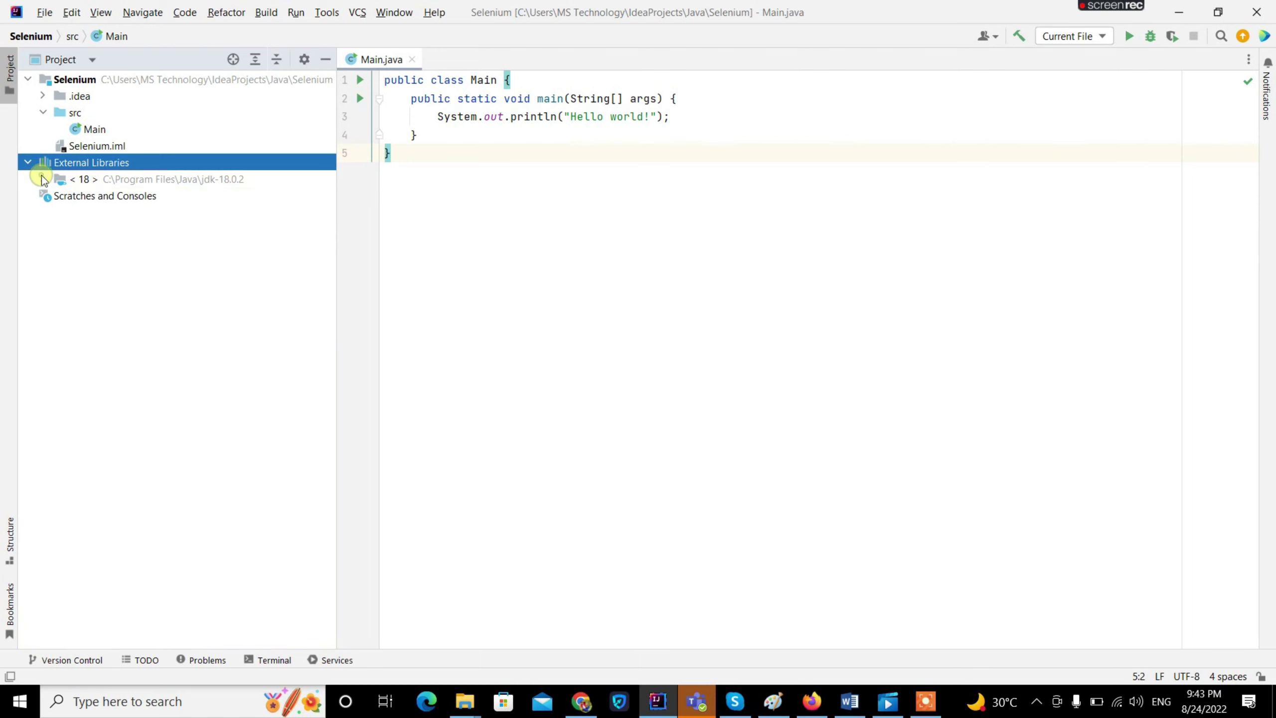
In the Project Structure settings, start adding JARs or directories to the Selenium module's dependencies
{"action": "left_click", "coordinate": [45, 12]}
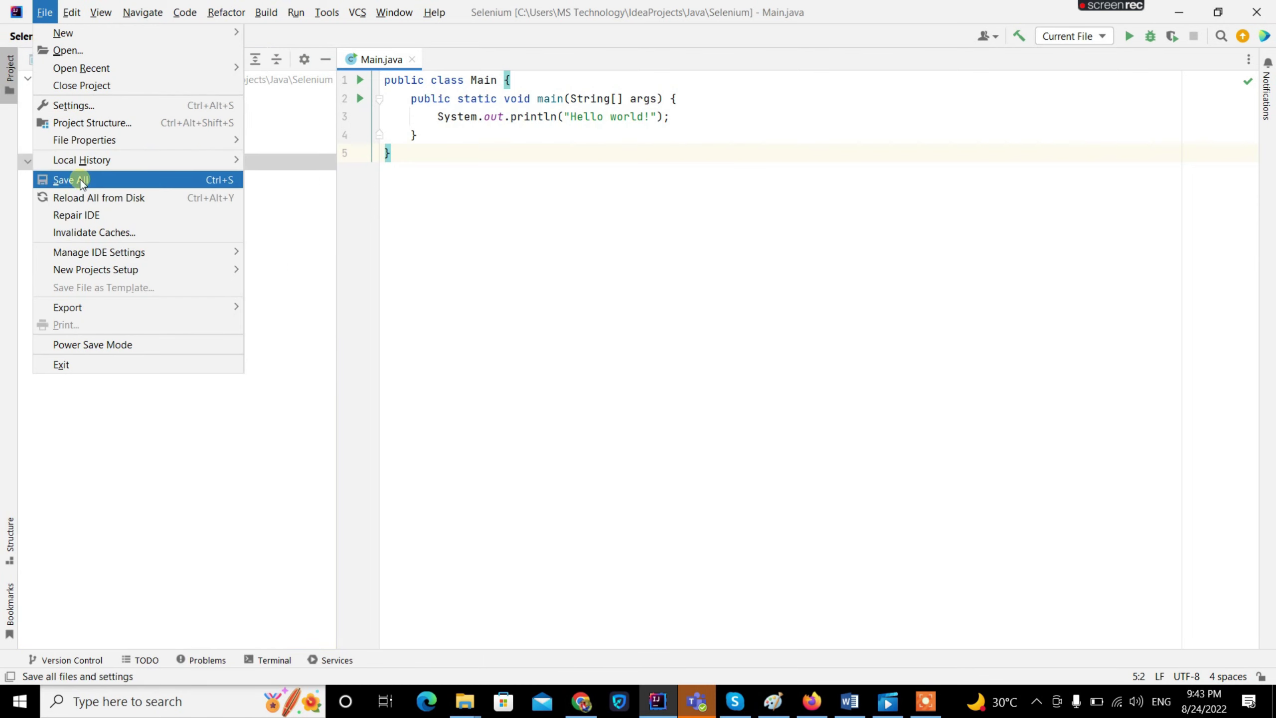
{"action": "left_click", "coordinate": [70, 123]}
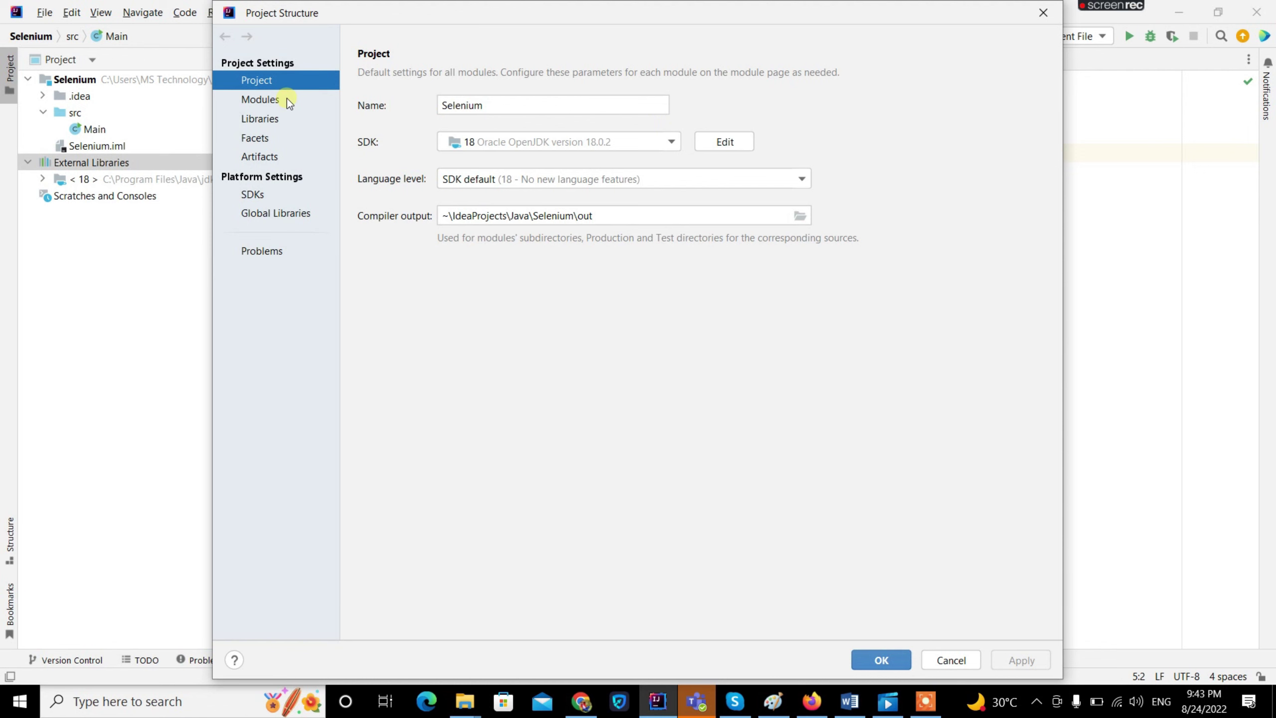
{"action": "left_click", "coordinate": [262, 100]}
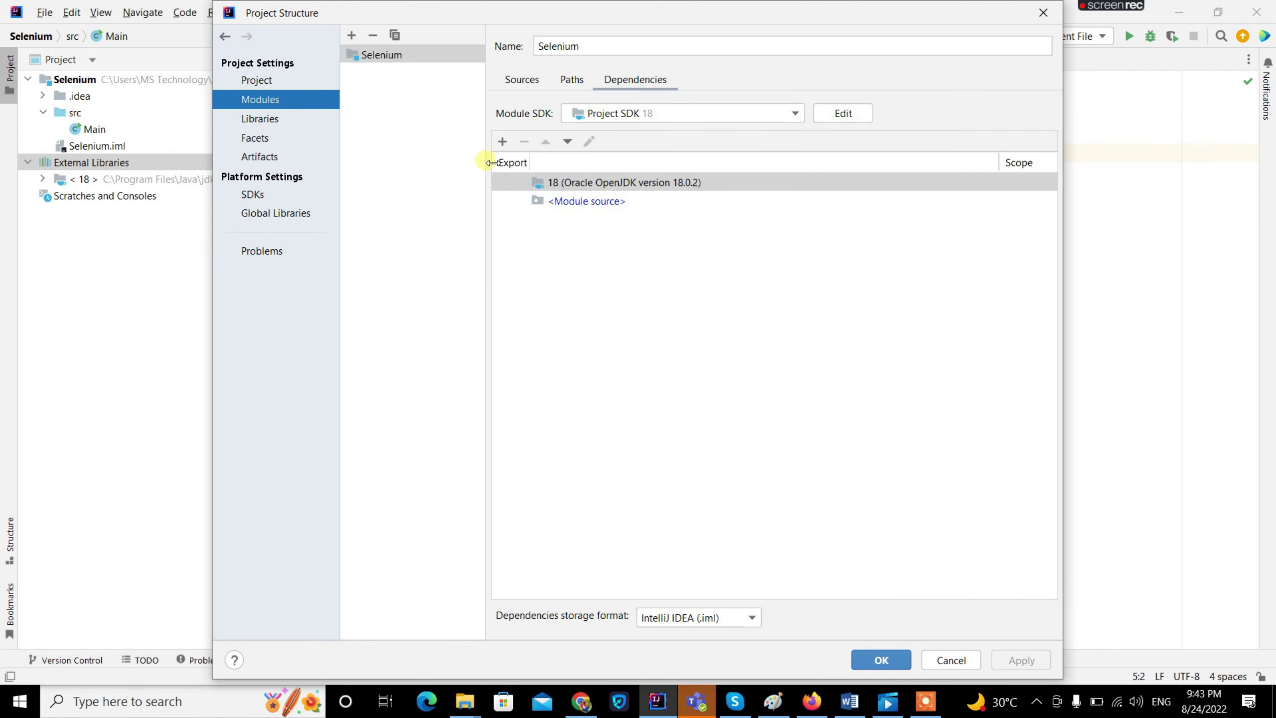
{"action": "left_click", "coordinate": [502, 146]}
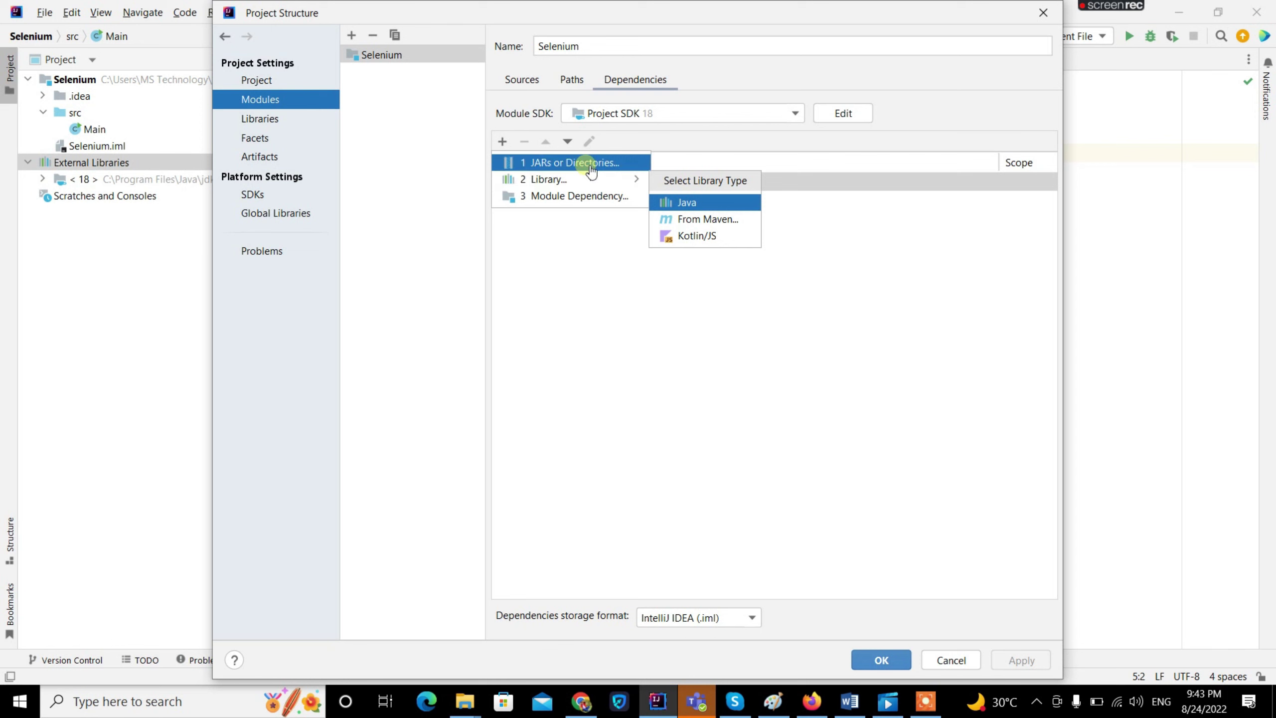
{"action": "left_click", "coordinate": [588, 164]}
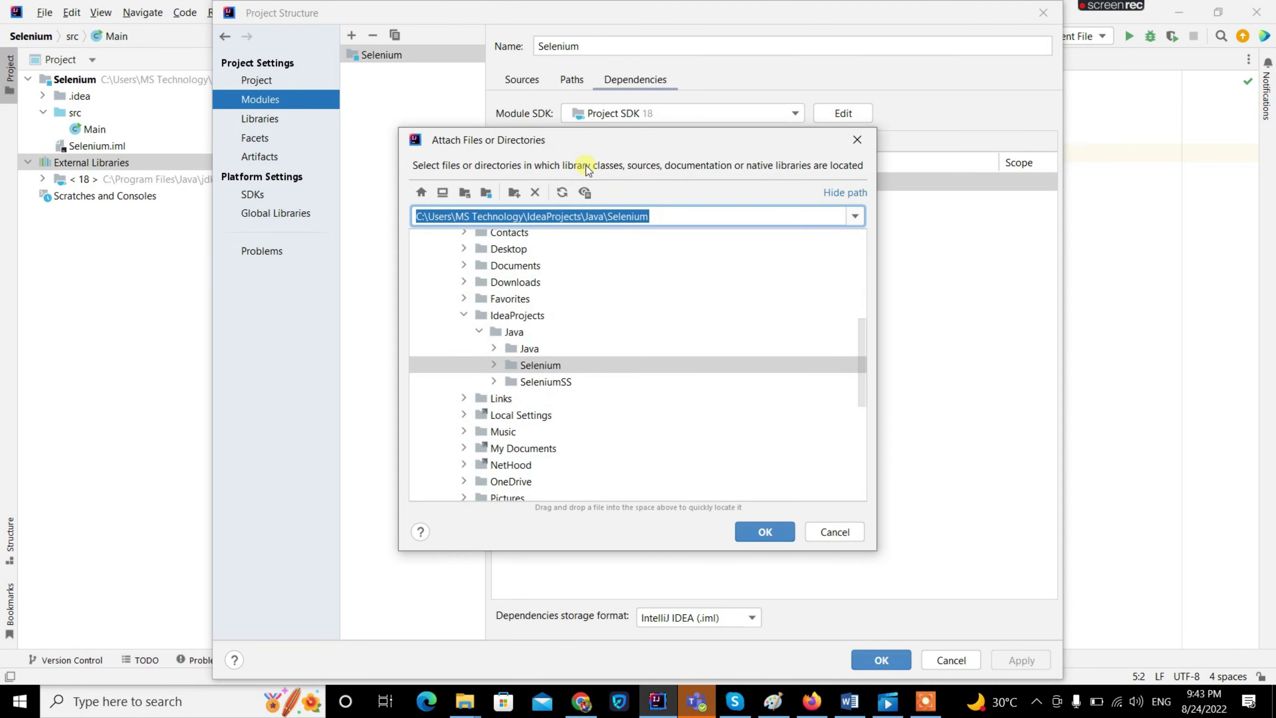
In the file chooser, collapse IdeaProjects and expand Documents and its Selenium folder to list the jar files
{"action": "scroll", "coordinate": [536, 378], "scroll_direction": "up", "scroll_amount": 3}
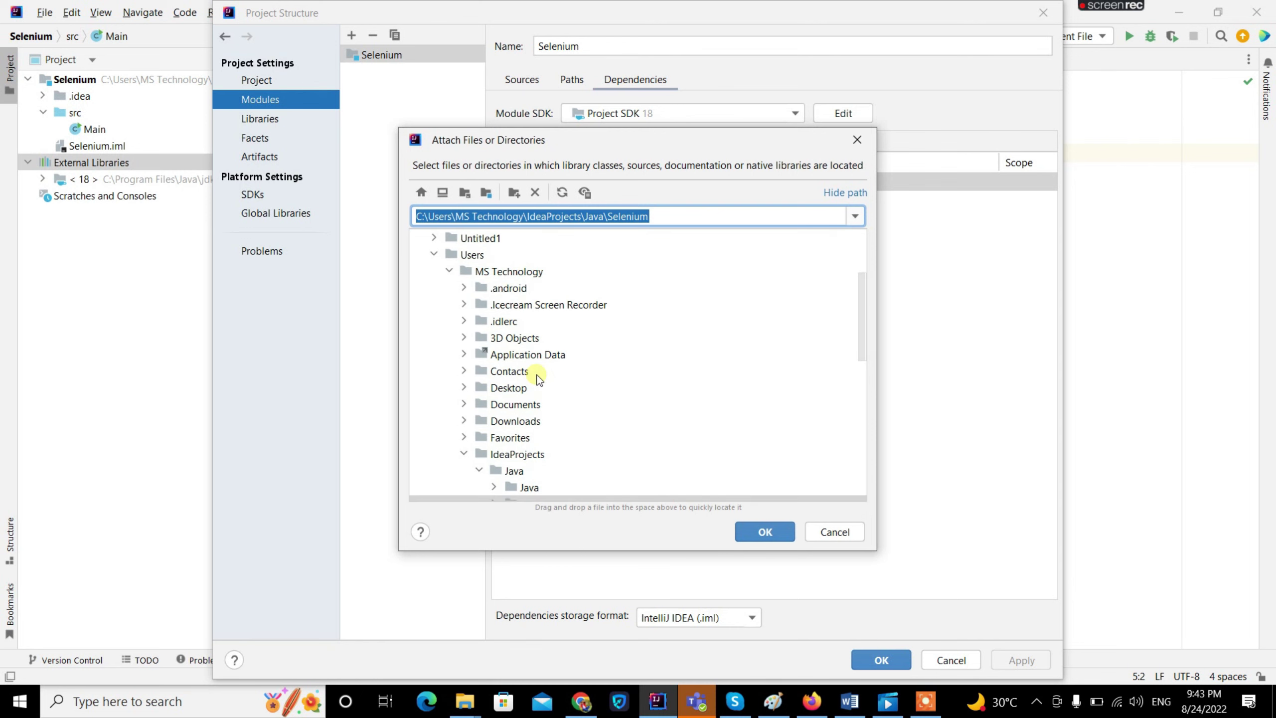
{"action": "left_click", "coordinate": [463, 454]}
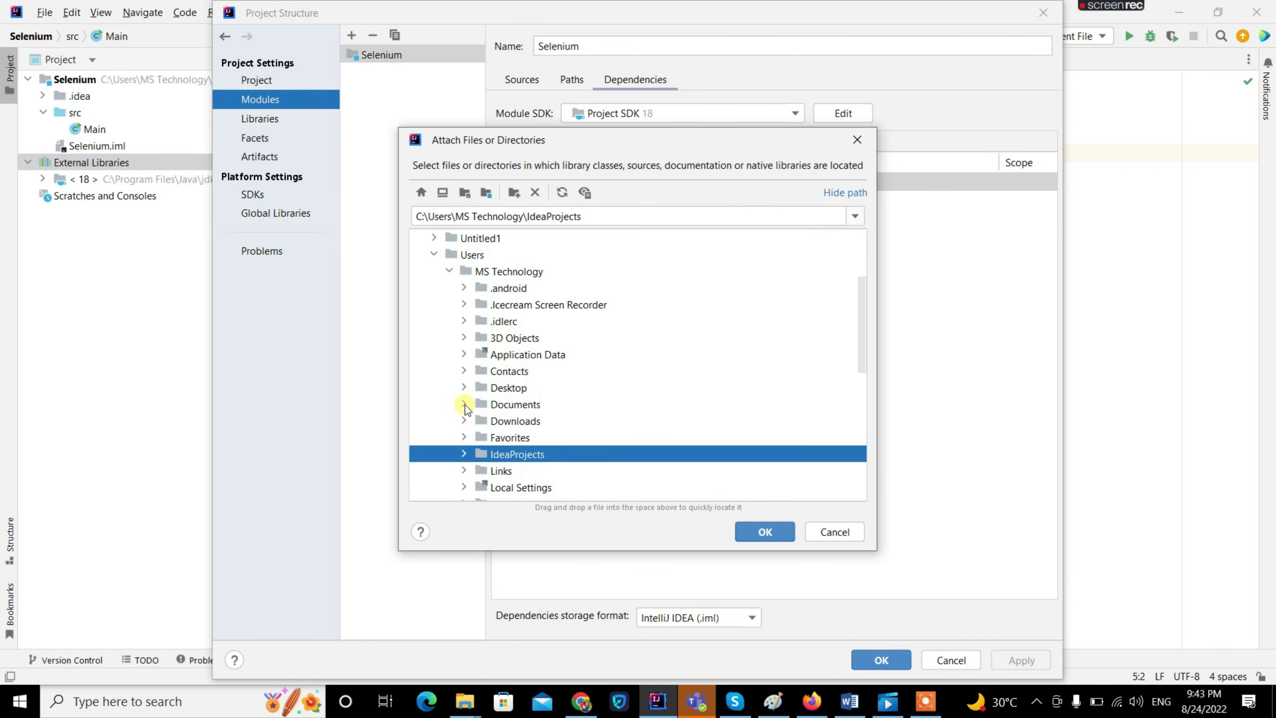
{"action": "left_click", "coordinate": [464, 404]}
{"action": "scroll", "coordinate": [631, 434], "scroll_direction": "down", "scroll_amount": 3}
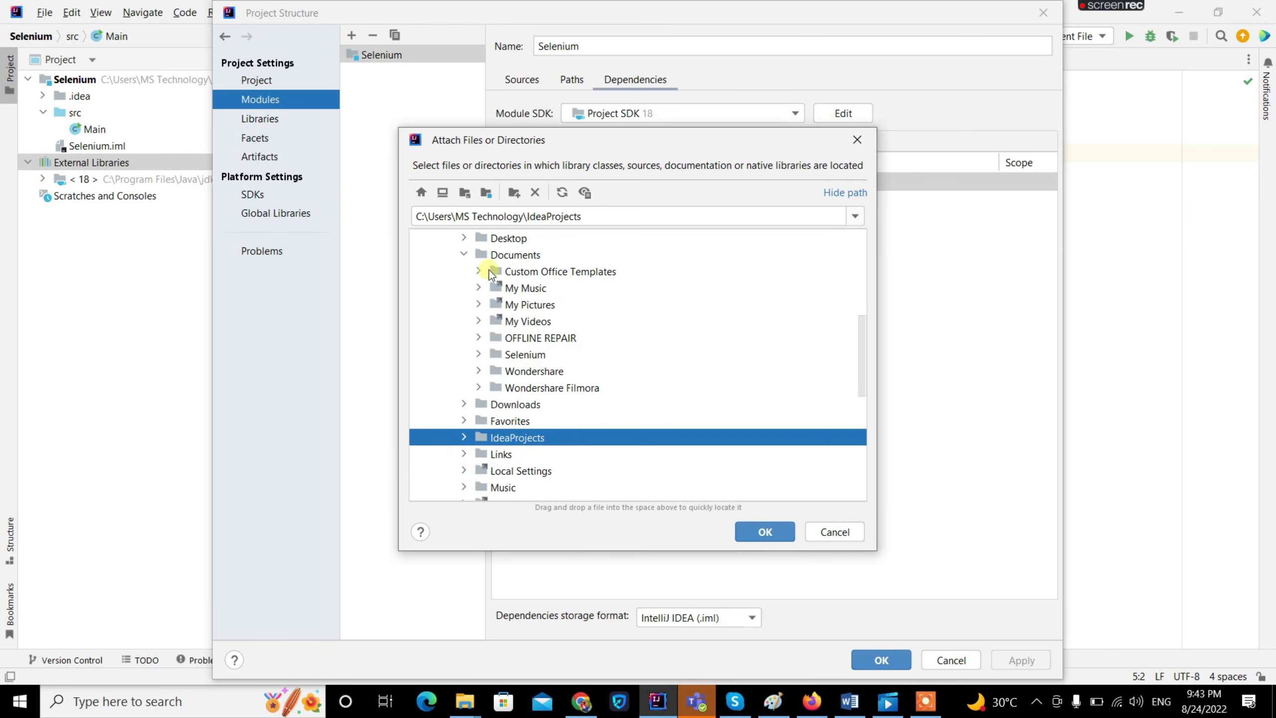
{"action": "left_click", "coordinate": [479, 354]}
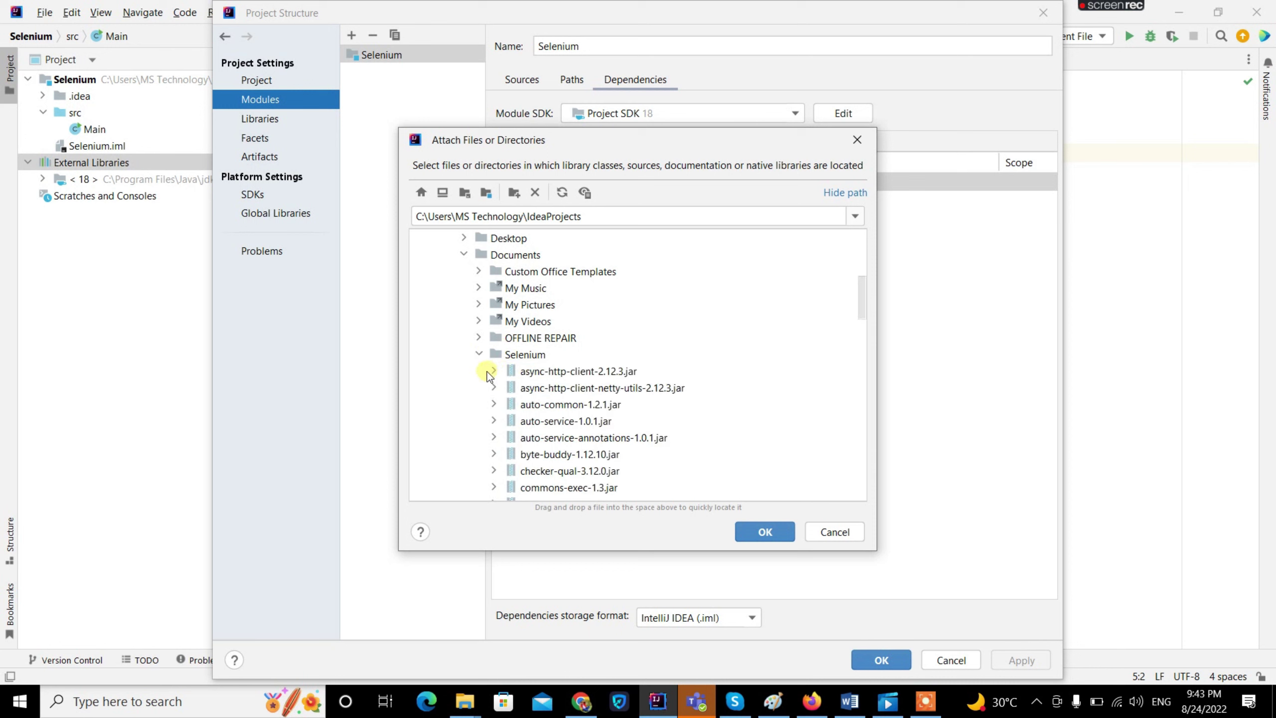
Select all jar files in the Selenium folder, from async-http-client-2.12.3.jar through slf4j-api-1.7.36.jar
{"action": "left_click", "coordinate": [488, 373]}
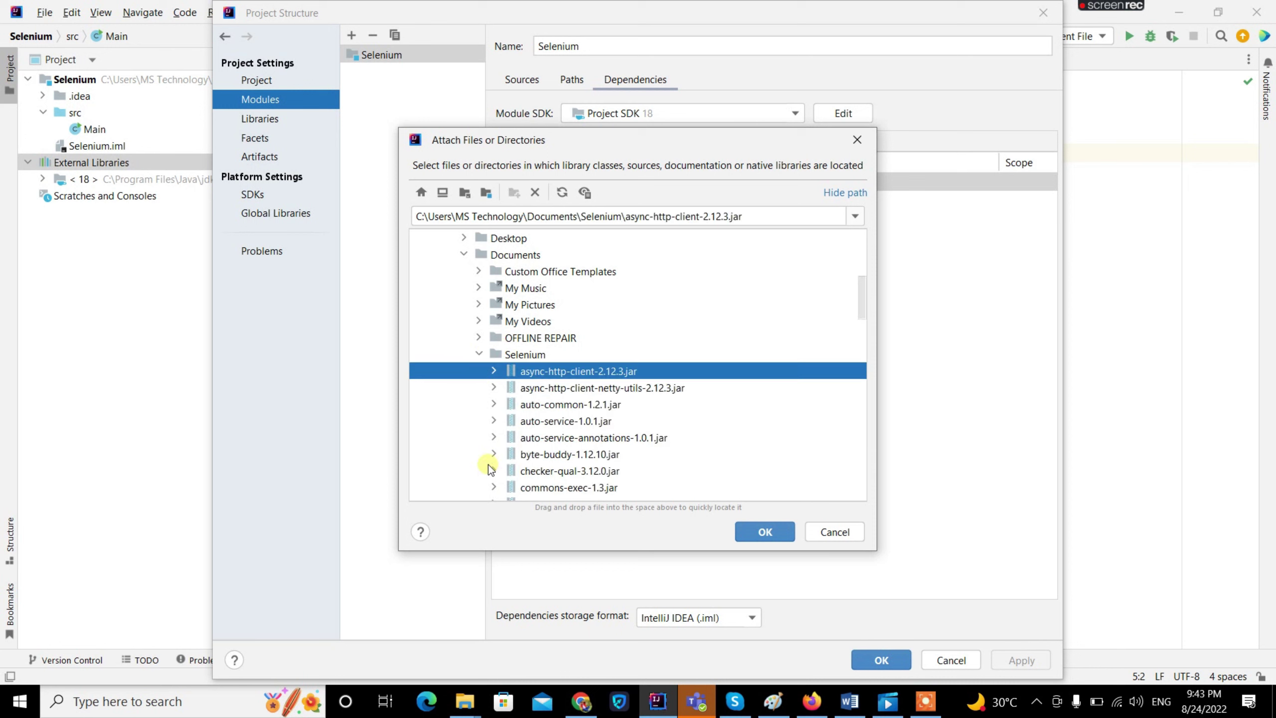
{"action": "key", "text": "shift+Down"}
{"action": "key", "text": "shift+Down"}
{"action": "key", "text": "shift+Down"}
{"action": "key", "text": "shift+Down"}
{"action": "key", "text": "shift+Down"}
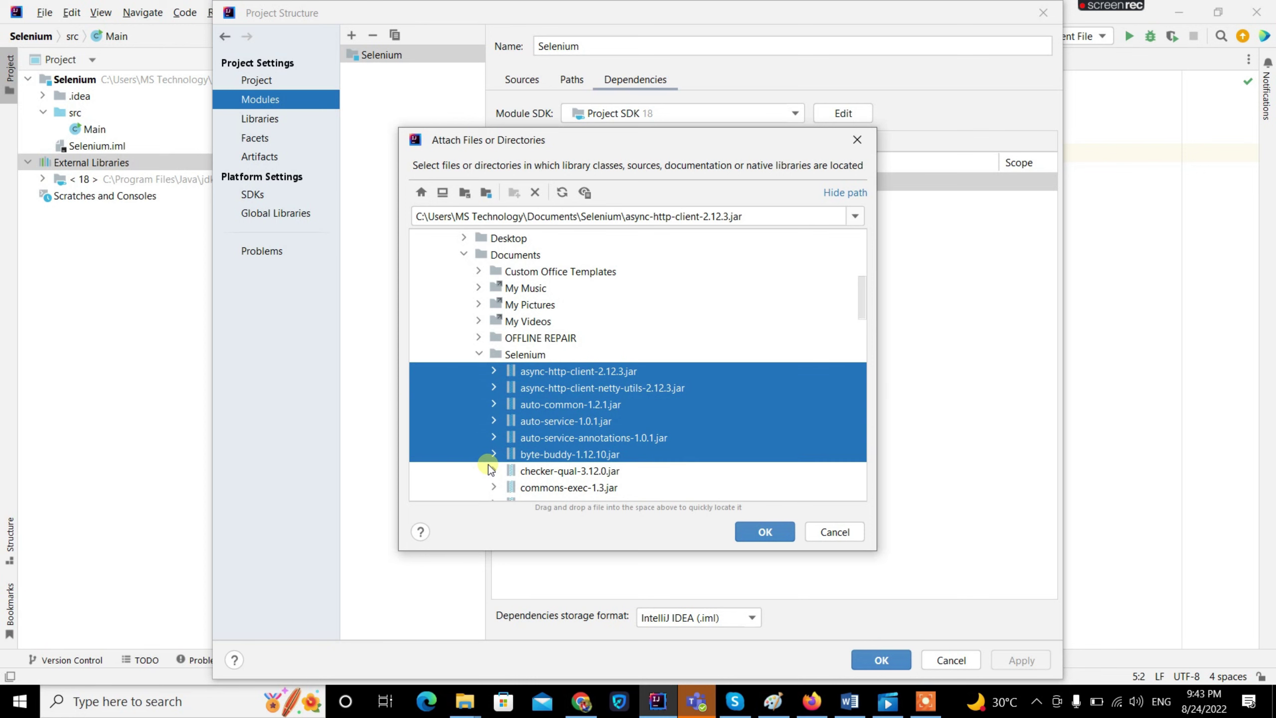
{"action": "key", "text": "shift+Down"}
{"action": "key", "text": "shift+Down"}
{"action": "key", "text": "shift+Down"}
{"action": "key", "text": "shift+Down"}
{"action": "key", "text": "shift+Down"}
{"action": "key", "text": "shift+Down"}
{"action": "key", "text": "shift+Down"}
{"action": "key", "text": "shift+Down"}
{"action": "key", "text": "shift+Down"}
{"action": "key", "text": "shift+Down"}
{"action": "key", "text": "shift+Down"}
{"action": "key", "text": "shift+Down"}
{"action": "key", "text": "shift+Down"}
{"action": "key", "text": "shift+Down"}
{"action": "key", "text": "shift+Down"}
{"action": "key", "text": "shift+Down"}
{"action": "key", "text": "shift+Down"}
{"action": "key", "text": "shift+Down"}
{"action": "key", "text": "shift+Down"}
{"action": "key", "text": "shift+Down"}
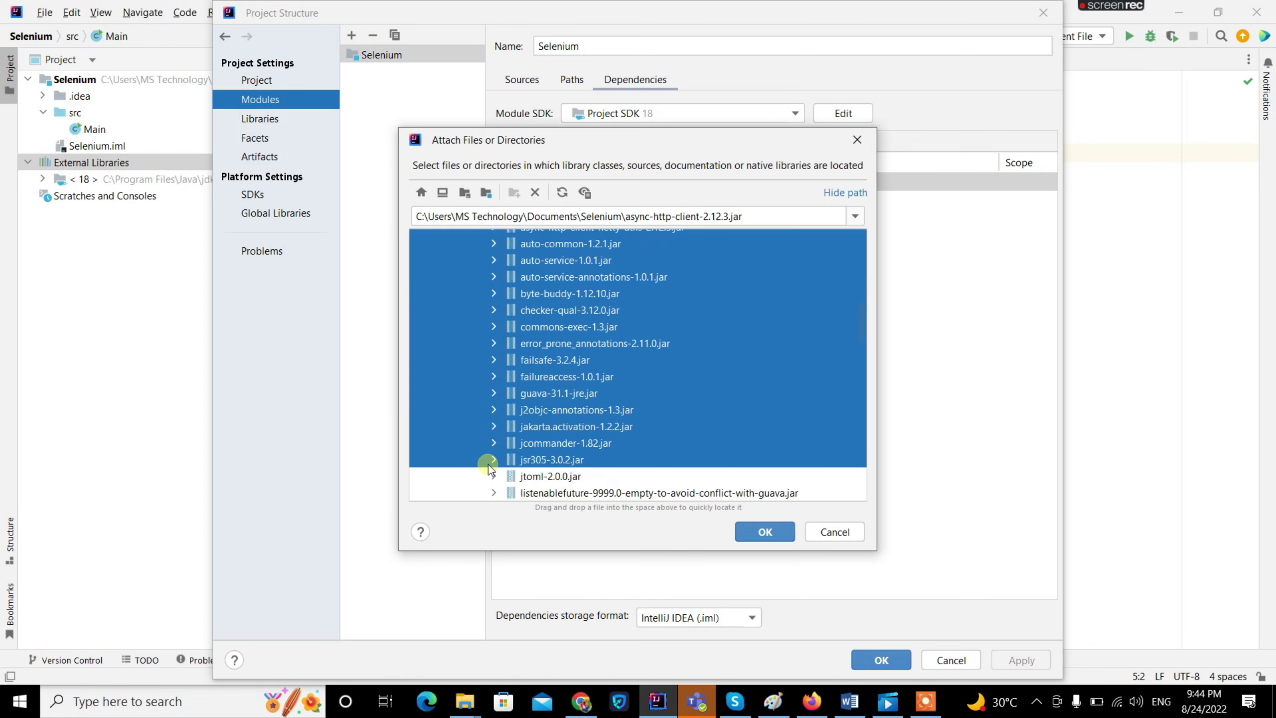
{"action": "key", "text": "shift+Down"}
{"action": "key", "text": "shift+Down"}
{"action": "key", "text": "shift+Down"}
{"action": "key", "text": "shift+Down"}
{"action": "key", "text": "shift+Down"}
{"action": "key", "text": "shift+Down"}
{"action": "key", "text": "shift+Down"}
{"action": "key", "text": "shift+Down"}
{"action": "key", "text": "shift+Down"}
{"action": "key", "text": "shift+Down"}
{"action": "key", "text": "shift+Down"}
{"action": "key", "text": "shift+Down"}
{"action": "key", "text": "shift+Down"}
{"action": "key", "text": "shift+Down"}
{"action": "key", "text": "shift+Down"}
{"action": "key", "text": "shift+Down"}
{"action": "key", "text": "shift+Down"}
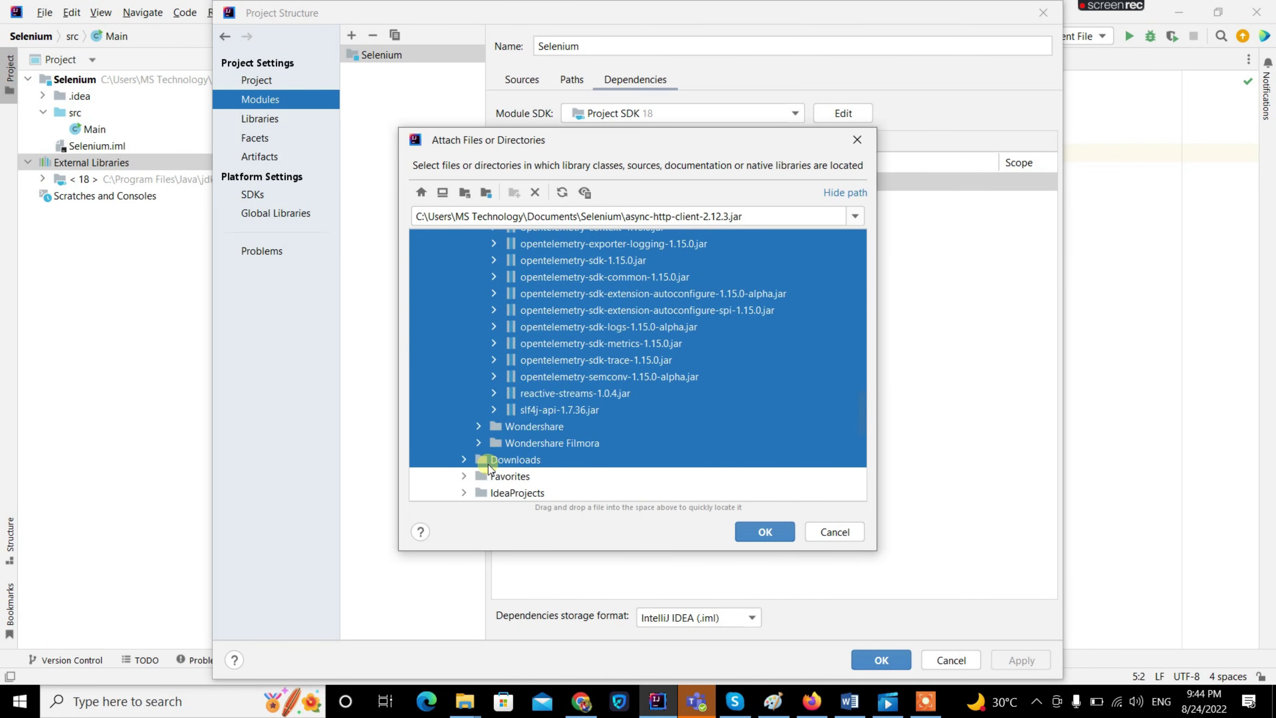
{"action": "key", "text": "shift+Up"}
{"action": "key", "text": "shift+Up"}
{"action": "key", "text": "shift+Down"}
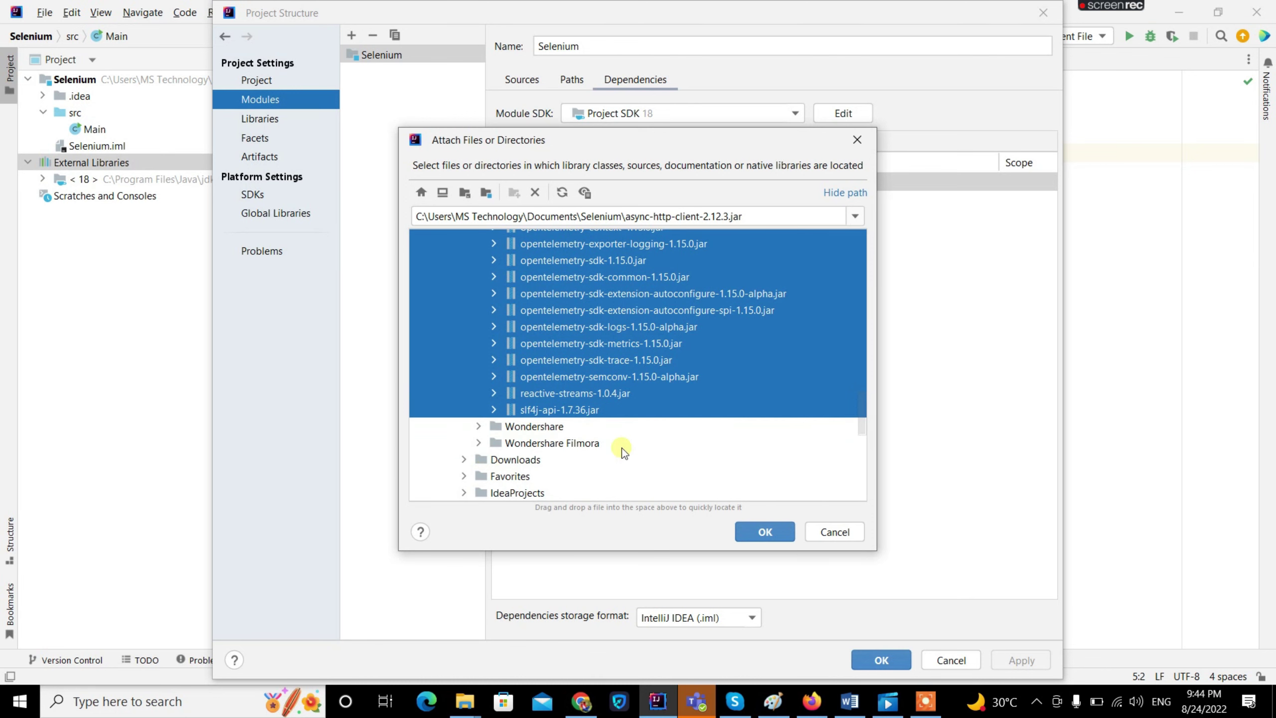
Attach the selected jar files to the Selenium module's dependencies, then apply and close the Project Structure settings
{"action": "left_click", "coordinate": [749, 530]}
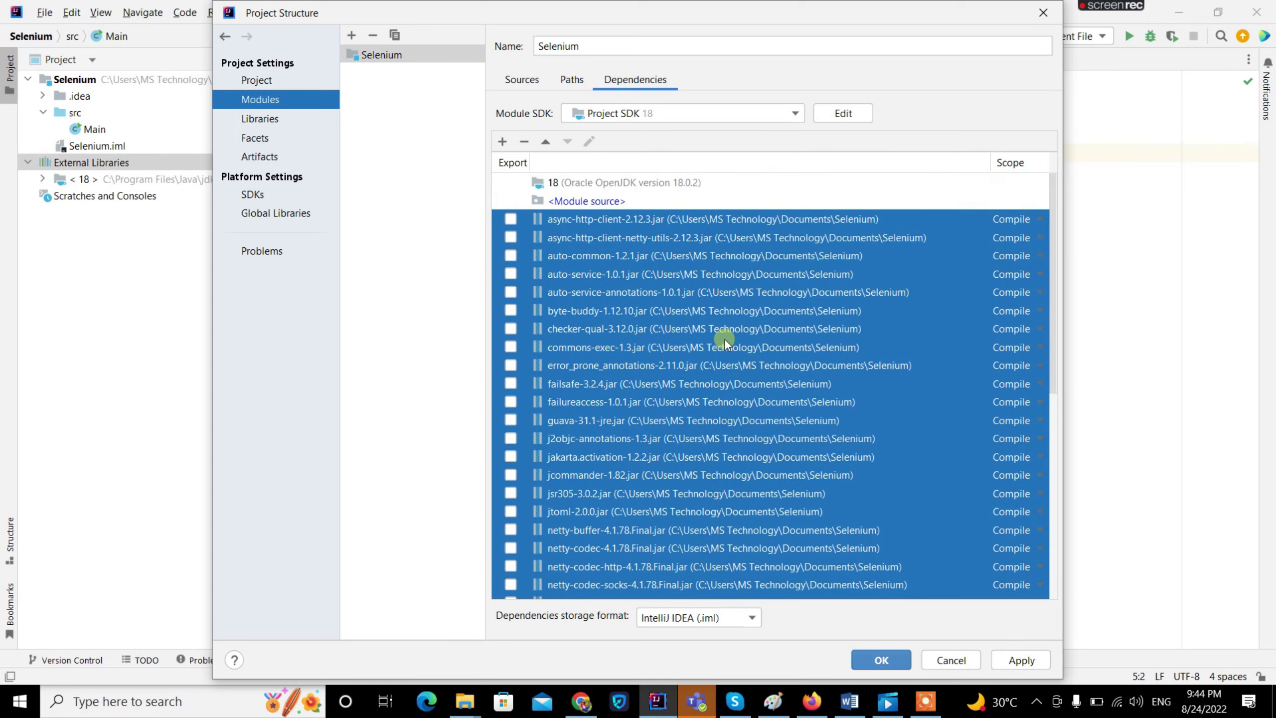
{"action": "scroll", "coordinate": [725, 339], "scroll_direction": "down", "scroll_amount": 7}
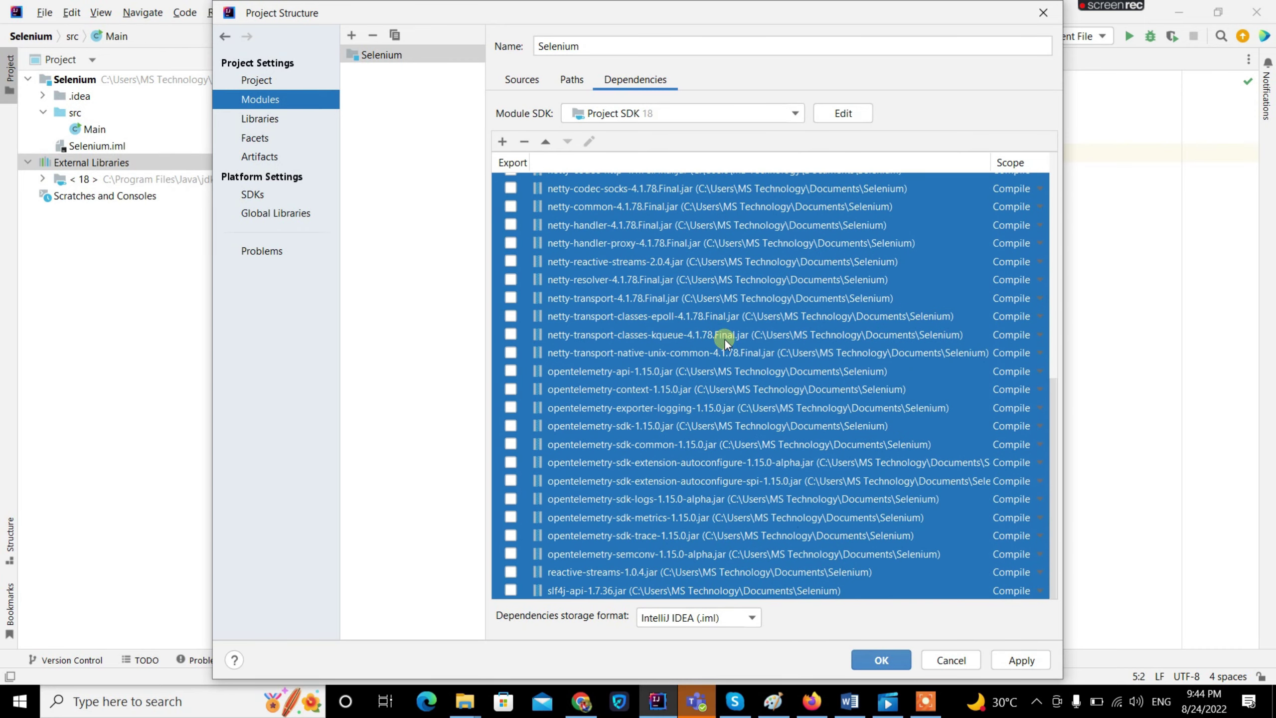
{"action": "left_click", "coordinate": [1032, 670]}
{"action": "left_click", "coordinate": [876, 661]}
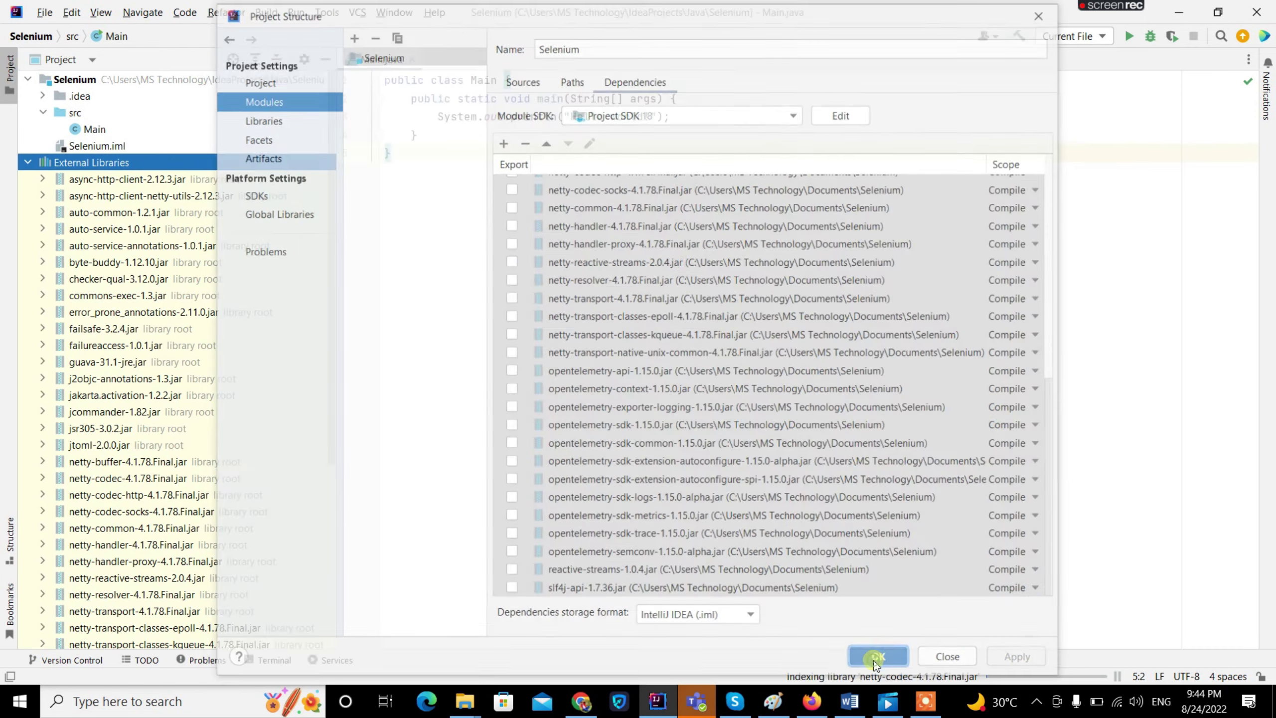
Look through the added jar files under External Libraries in the project tree, and collapse the node
{"action": "scroll", "coordinate": [265, 433], "scroll_direction": "down", "scroll_amount": 5}
{"action": "scroll", "coordinate": [265, 434], "scroll_direction": "up", "scroll_amount": 5}
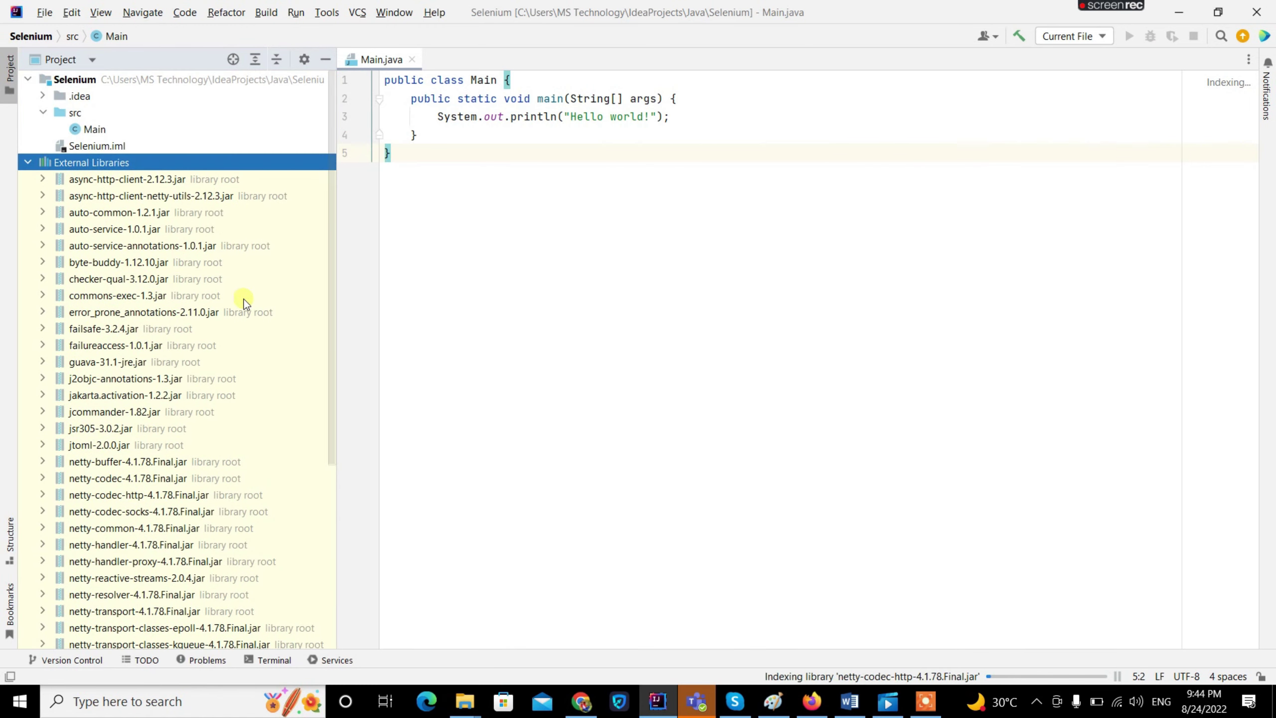
{"action": "scroll", "coordinate": [244, 302], "scroll_direction": "down", "scroll_amount": 5}
{"action": "scroll", "coordinate": [213, 308], "scroll_direction": "up", "scroll_amount": 5}
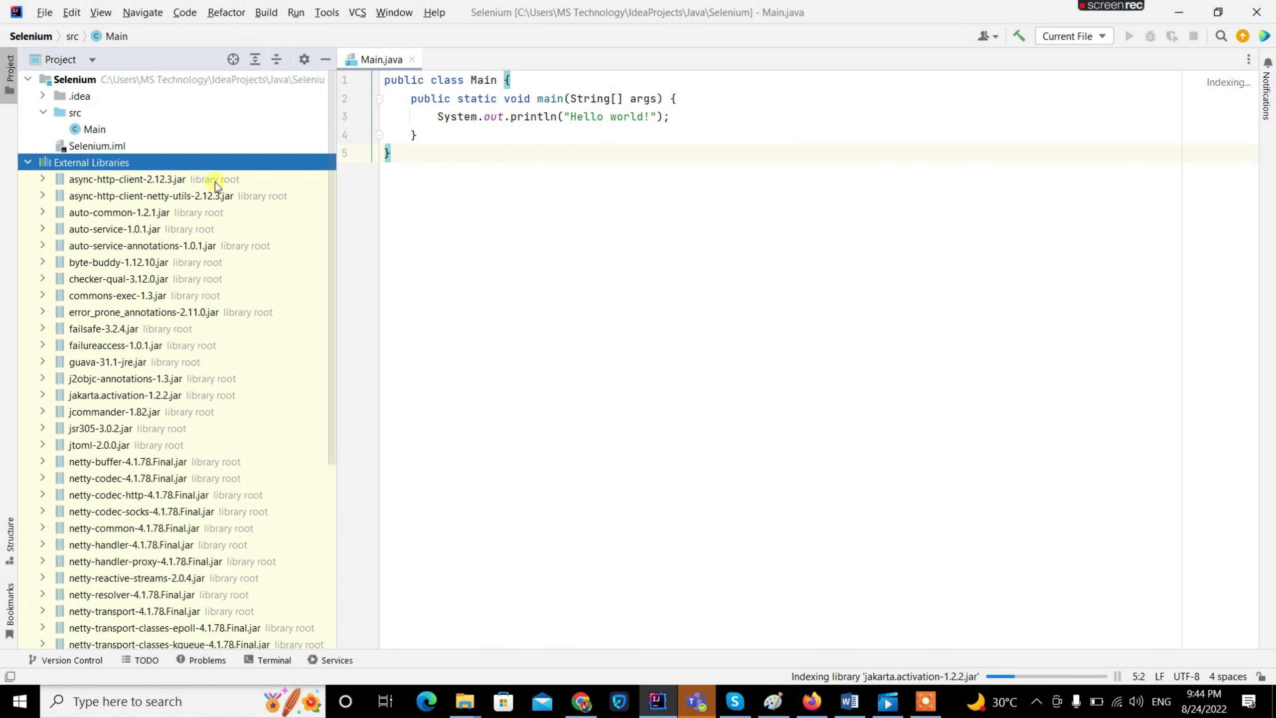
{"action": "left_click", "coordinate": [28, 163]}
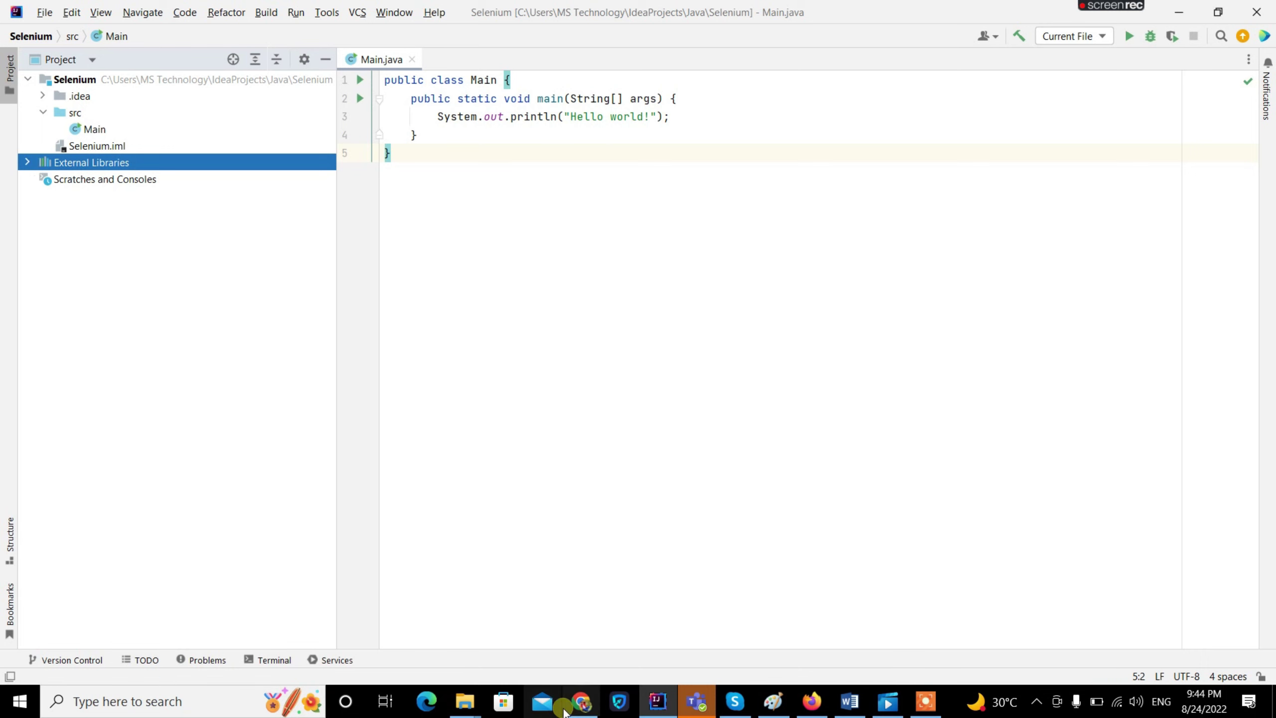
Switch to Chrome, maximize its window and open the About Google Chrome page in a new tab
{"action": "left_click", "coordinate": [583, 628]}
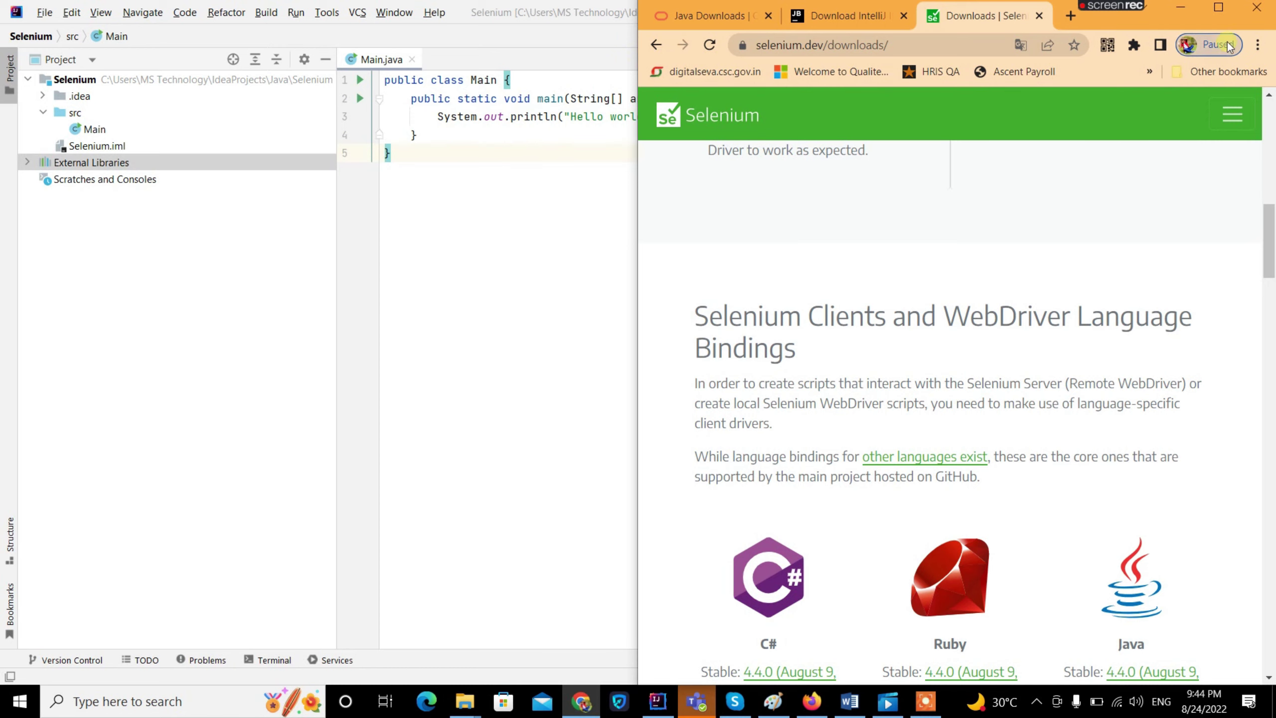
{"action": "left_click", "coordinate": [1215, 11]}
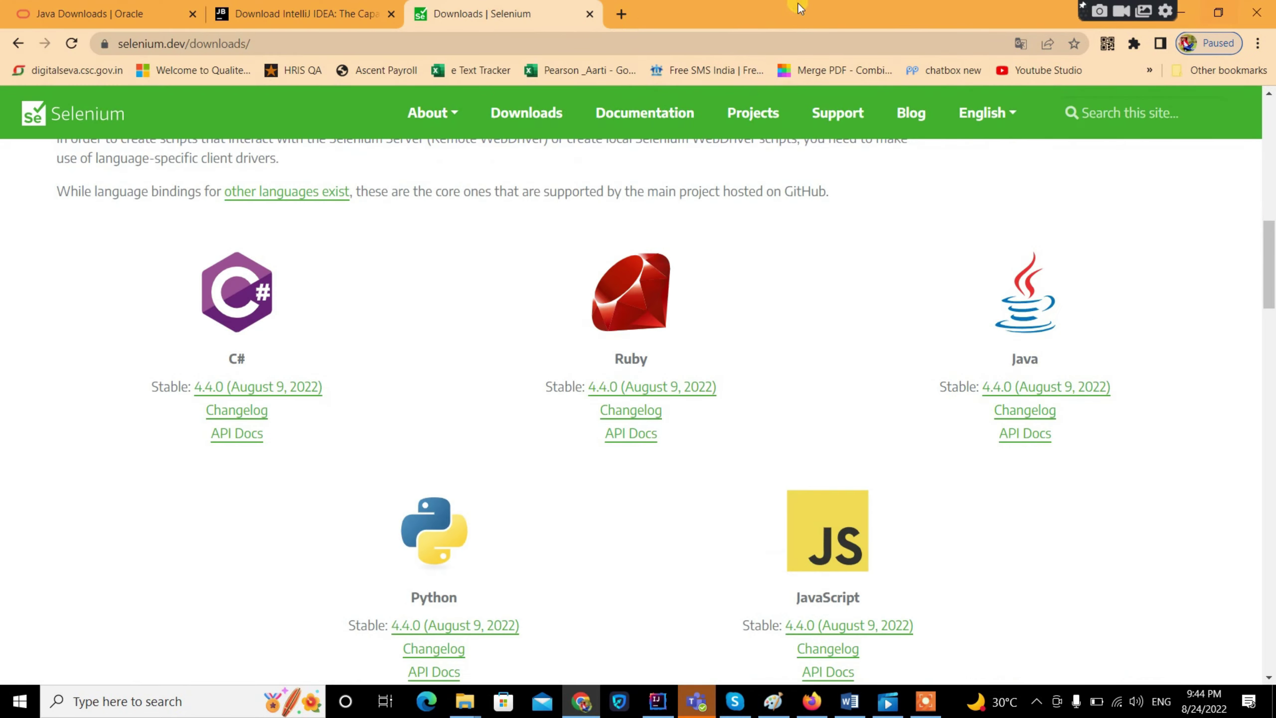
{"action": "left_click", "coordinate": [622, 14]}
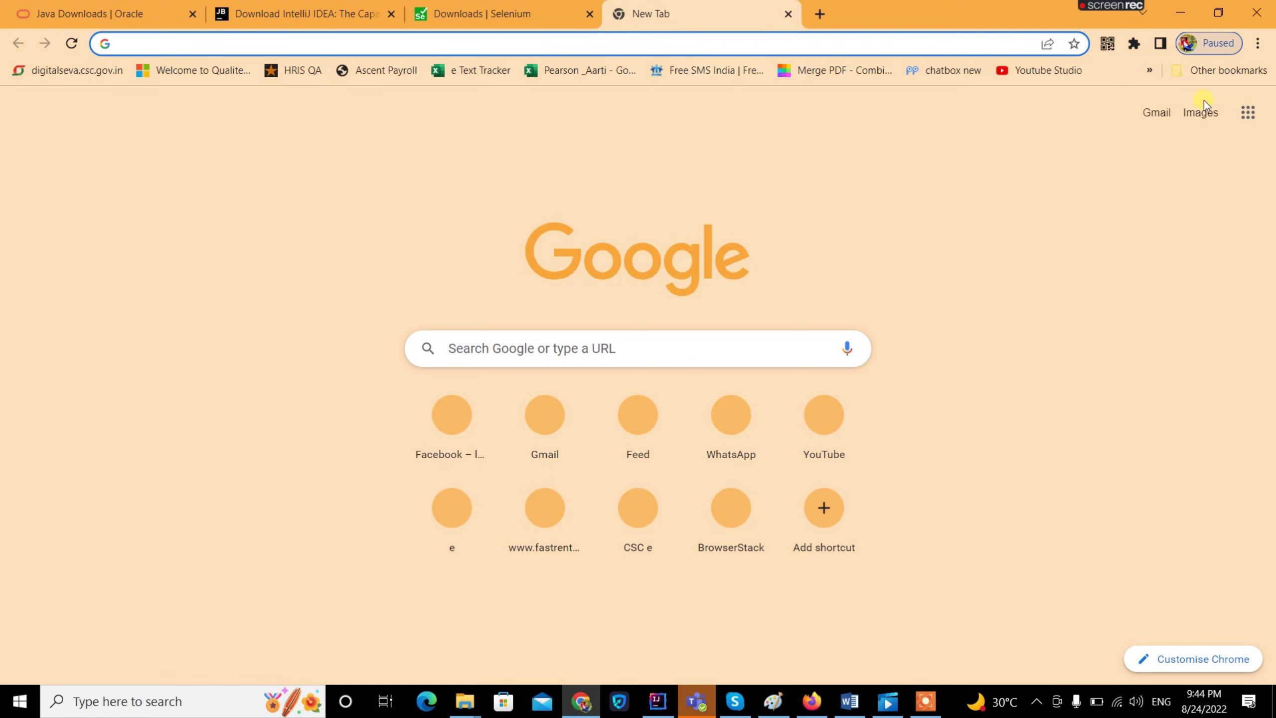
{"action": "left_click", "coordinate": [1257, 43]}
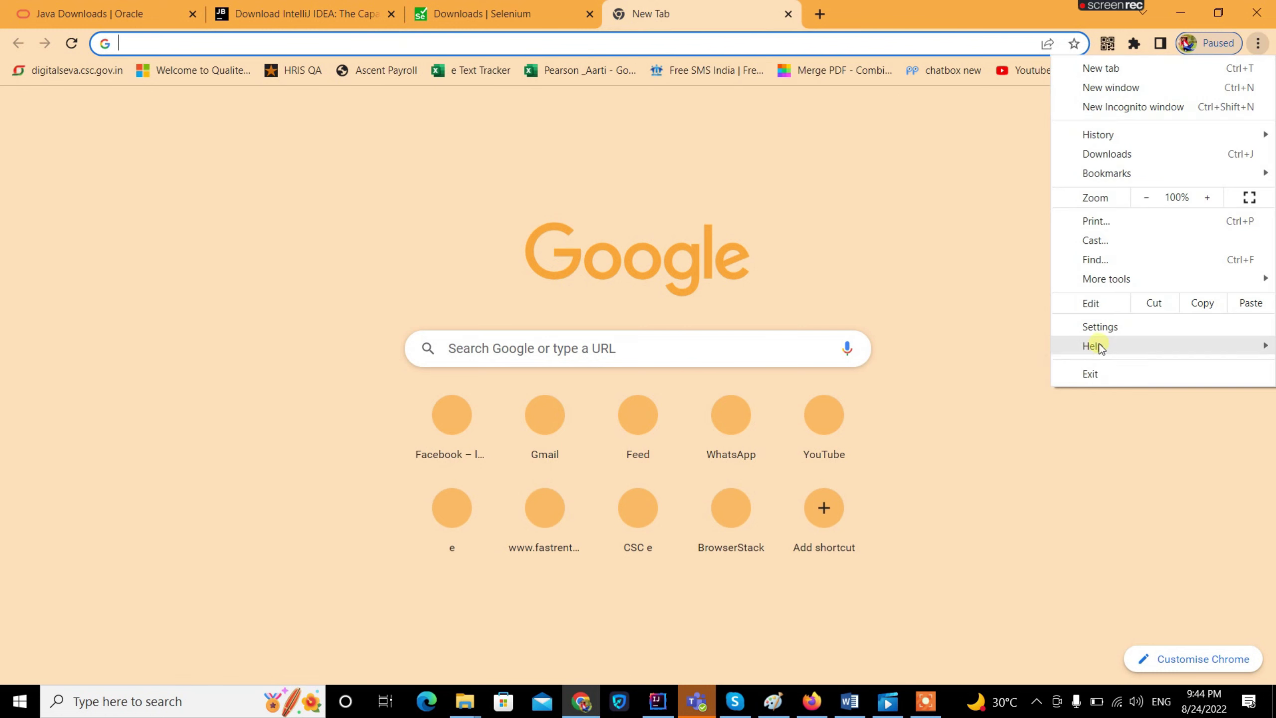
{"action": "mouse_move", "coordinate": [1093, 345]}
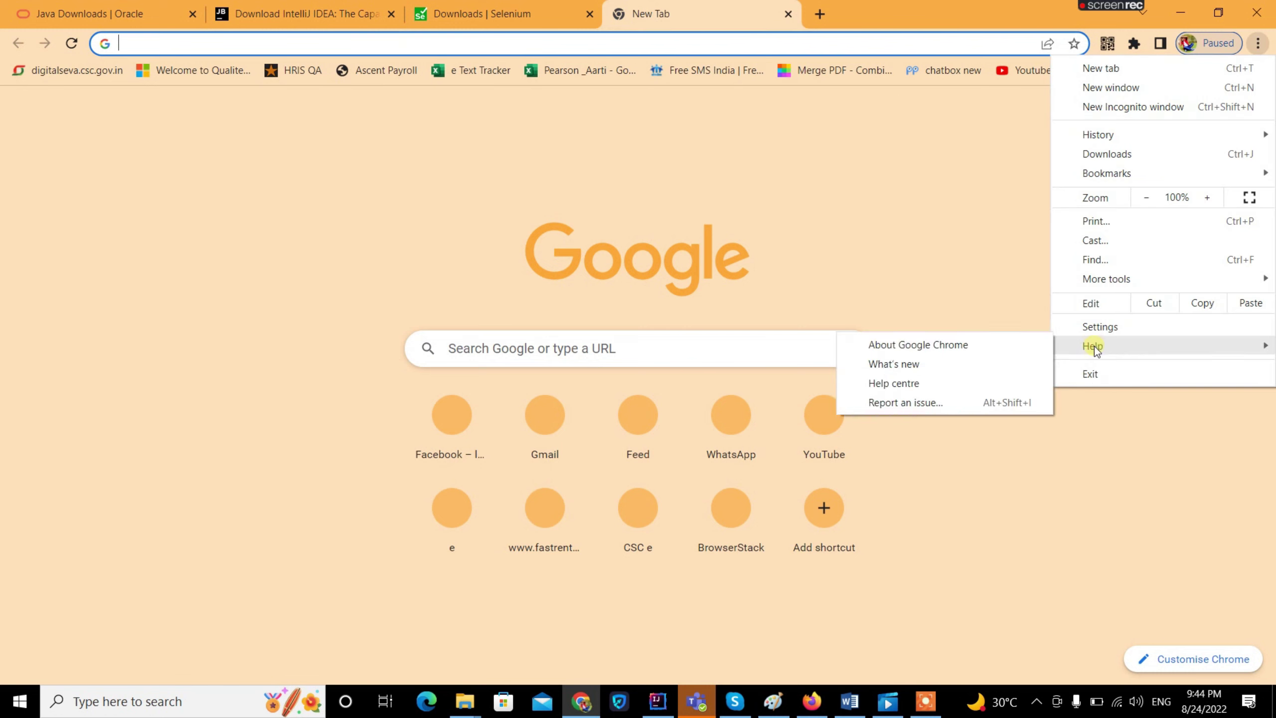
{"action": "left_click", "coordinate": [951, 347]}
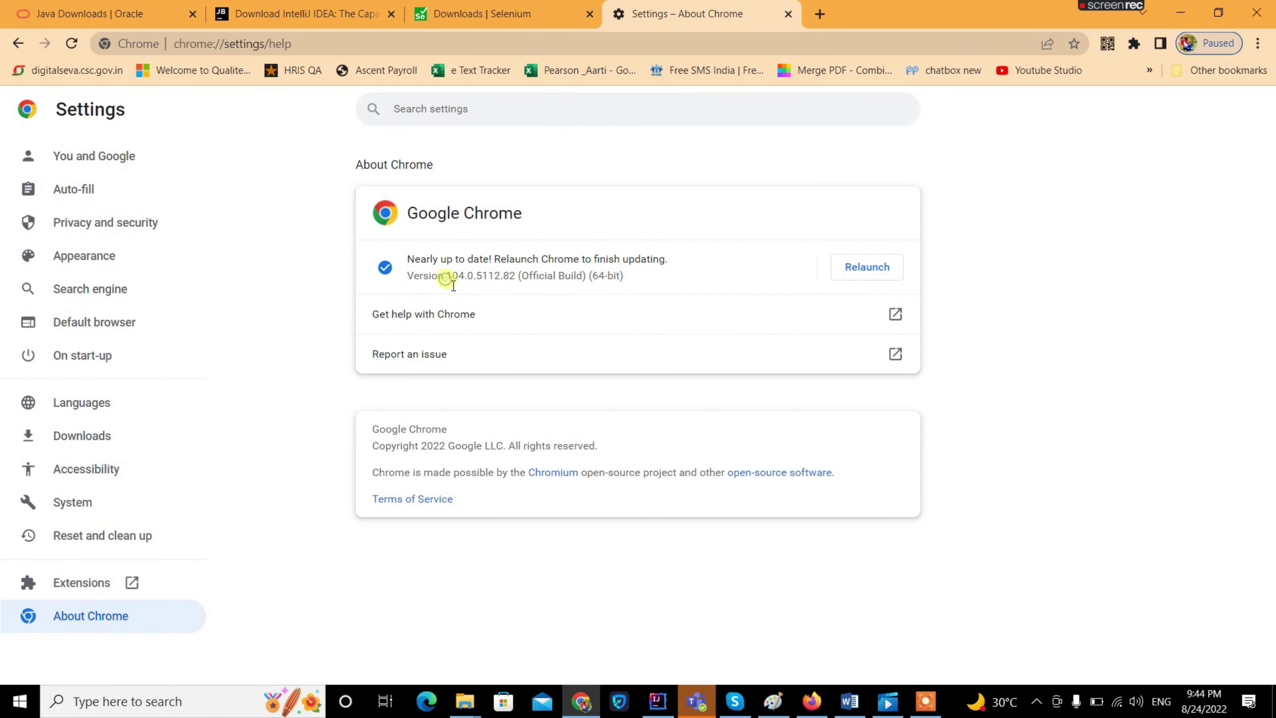
Copy the version number 104.0.5112.82 from the About Chrome page
{"action": "left_click_drag", "start_coordinate": [453, 285], "coordinate": [463, 285]}
{"action": "left_click_drag", "start_coordinate": [476, 285], "coordinate": [519, 283]}
{"action": "key", "text": "ctrl+c"}
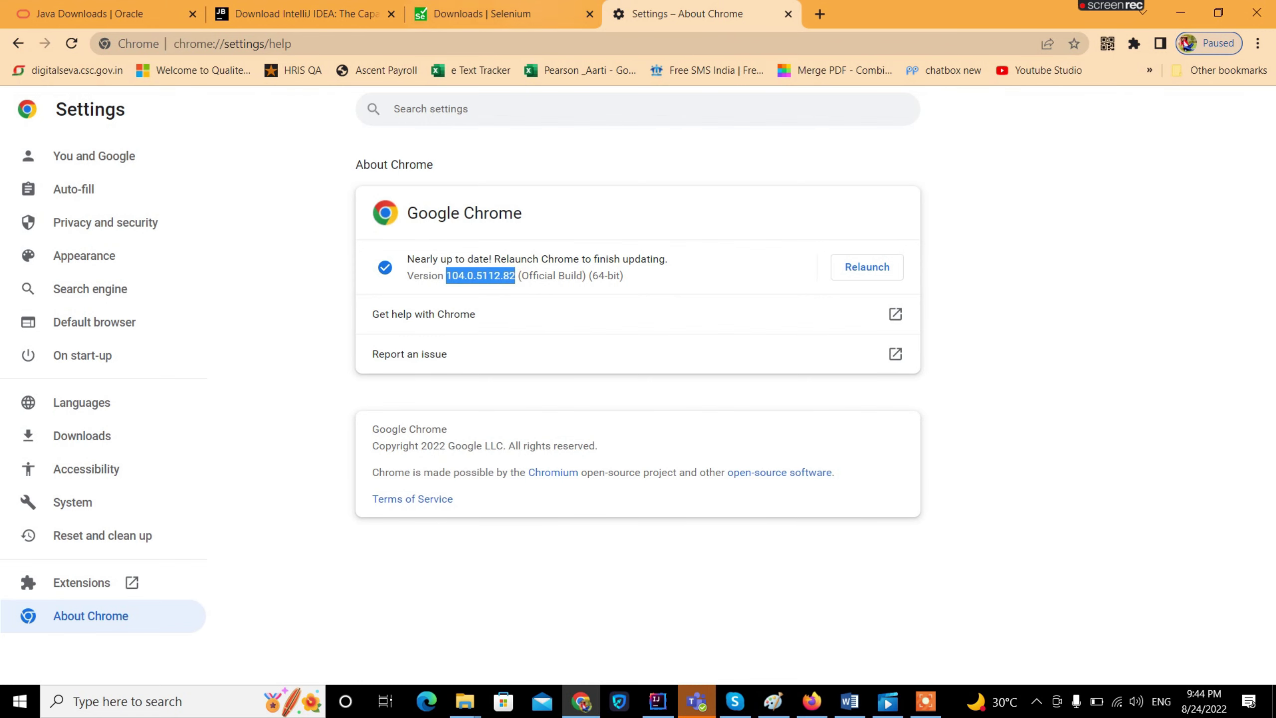
Search Google in a new tab for "download chrome driver for 104.0.5112.82", pasting the copied version number
{"action": "left_click", "coordinate": [532, 14]}
{"action": "left_click", "coordinate": [821, 14]}
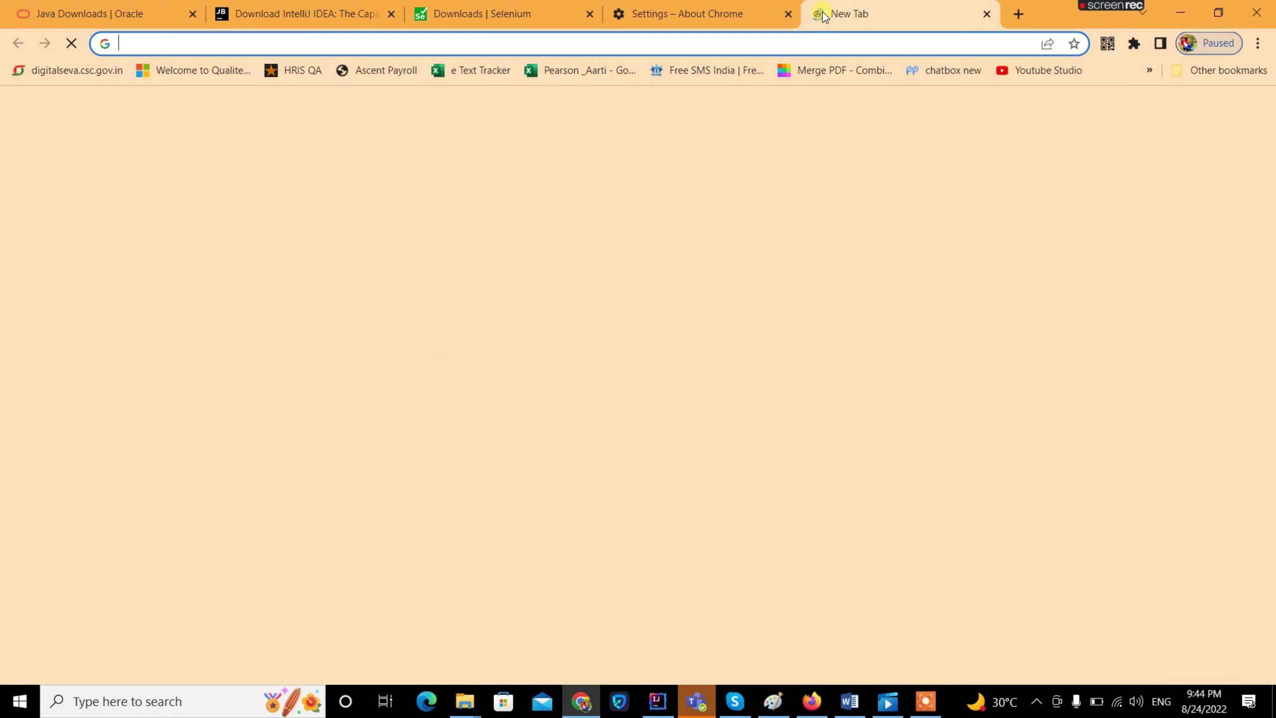
{"action": "type", "text": "do"}
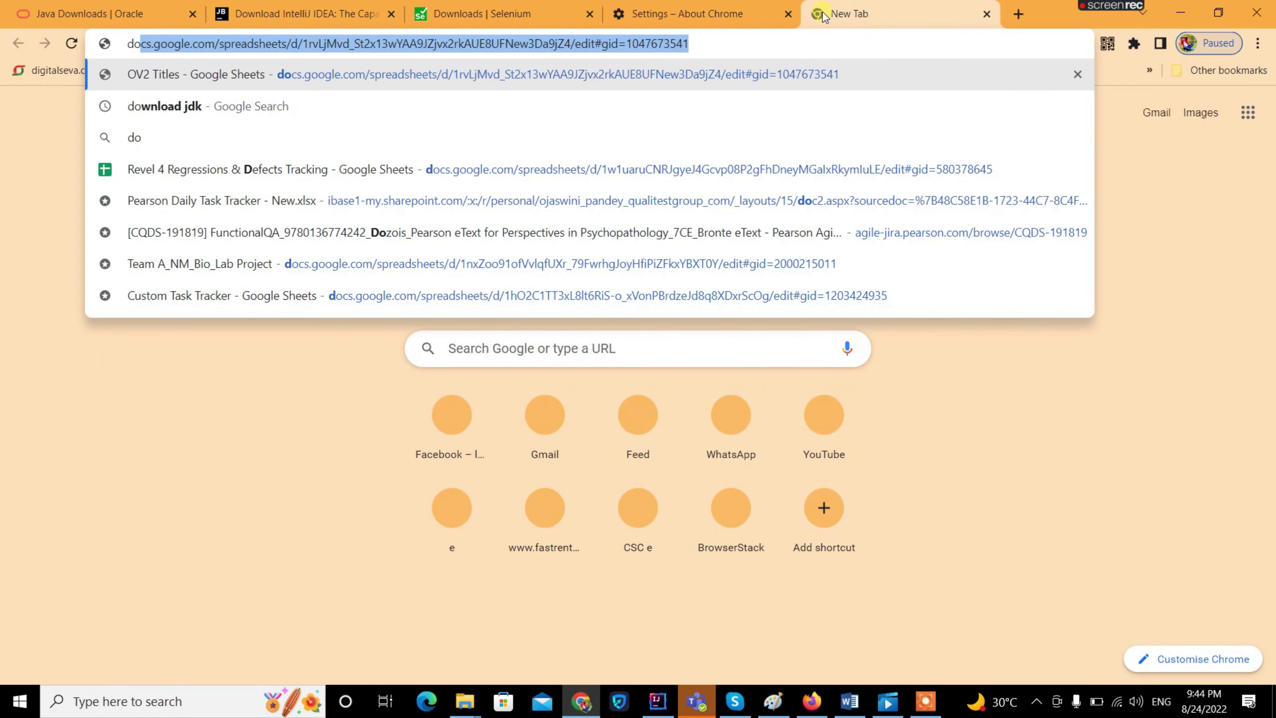
{"action": "type", "text": "wnload c"}
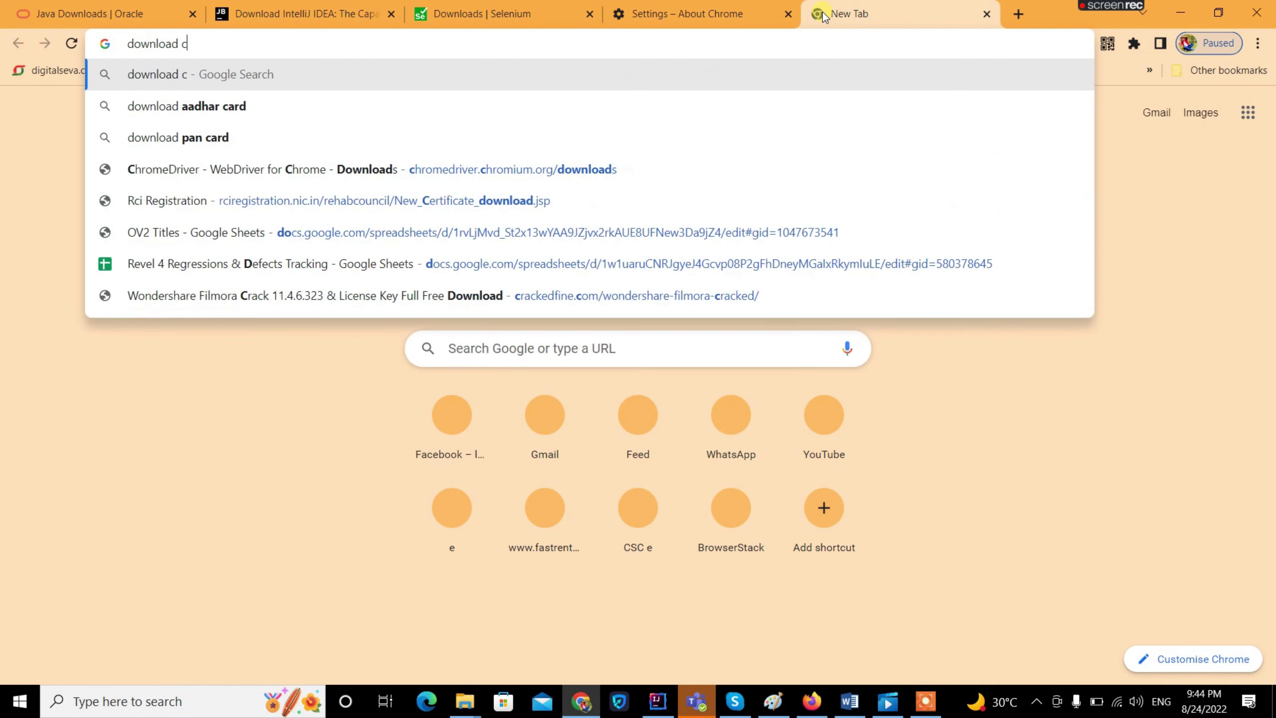
{"action": "type", "text": "hrome"}
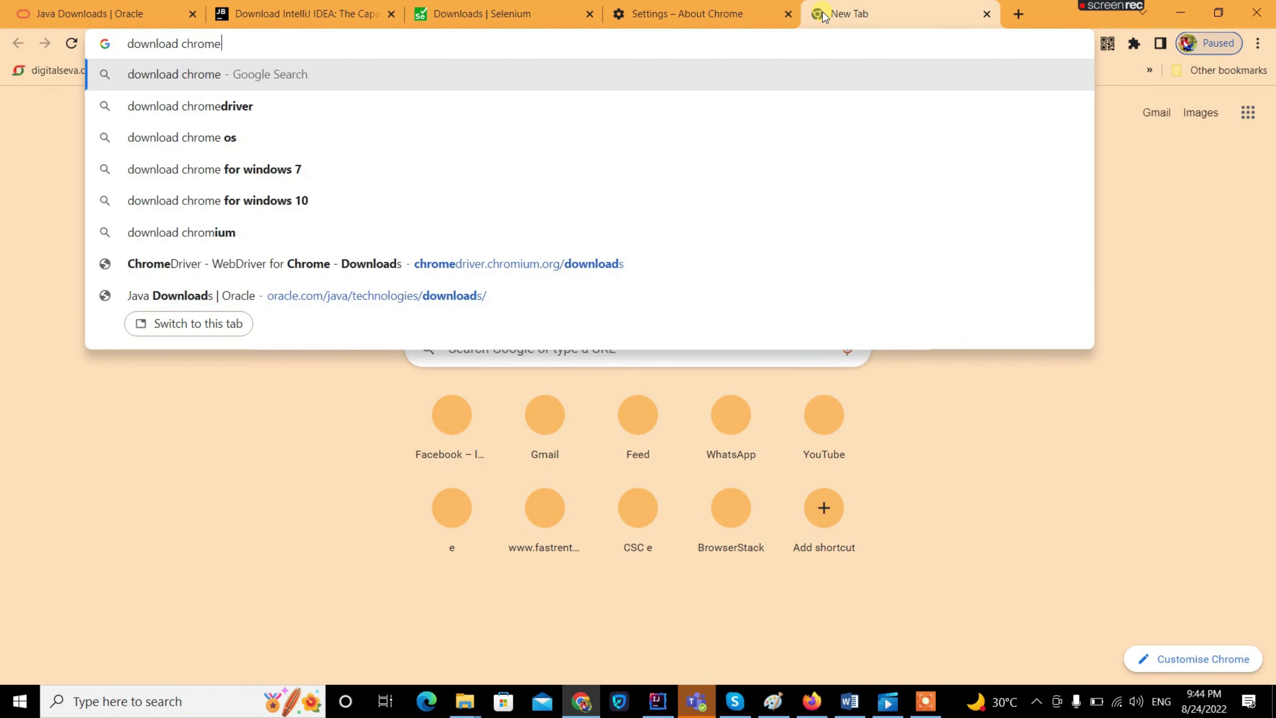
{"action": "type", "text": " driver for"}
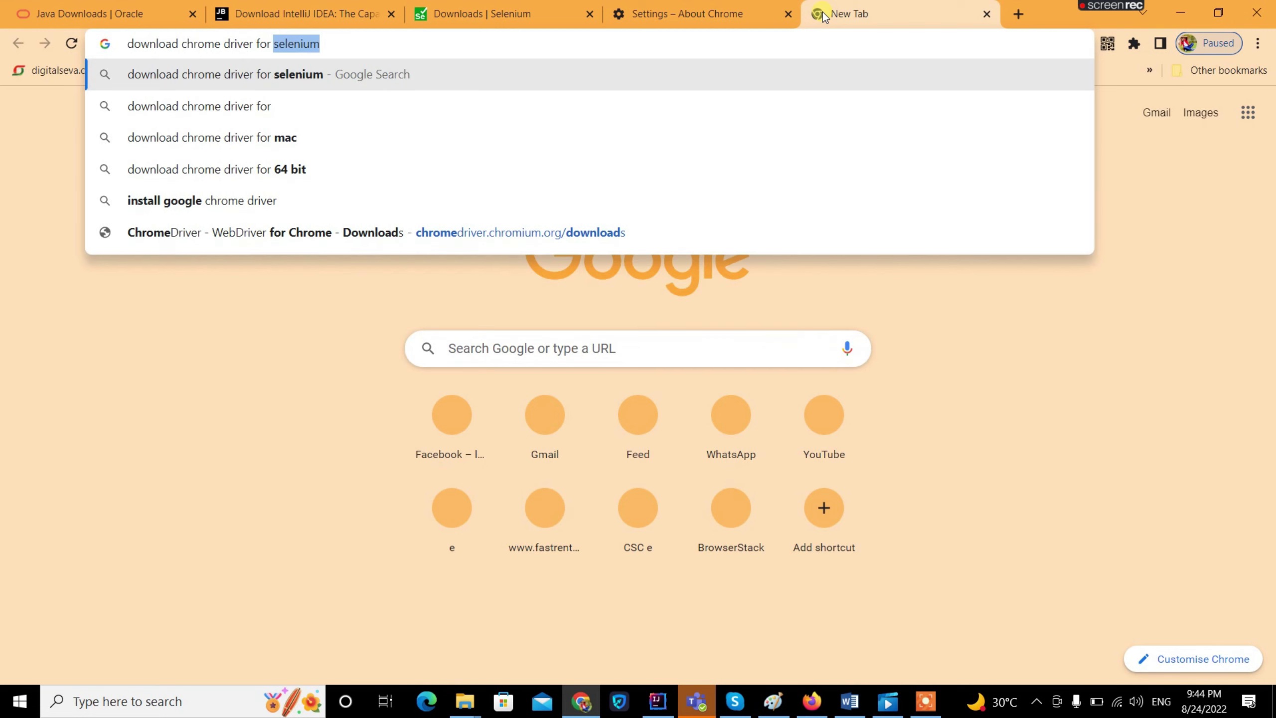
{"action": "key", "text": "ctrl+v"}
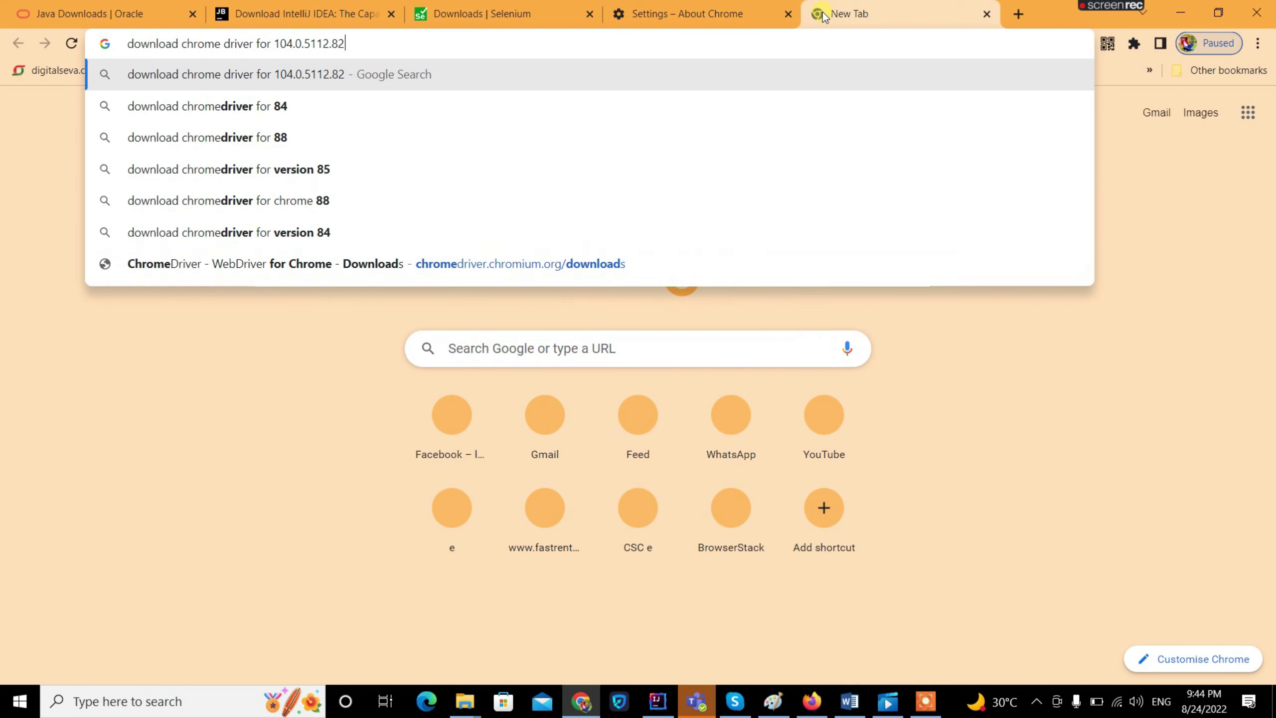
{"action": "key", "text": "Return"}
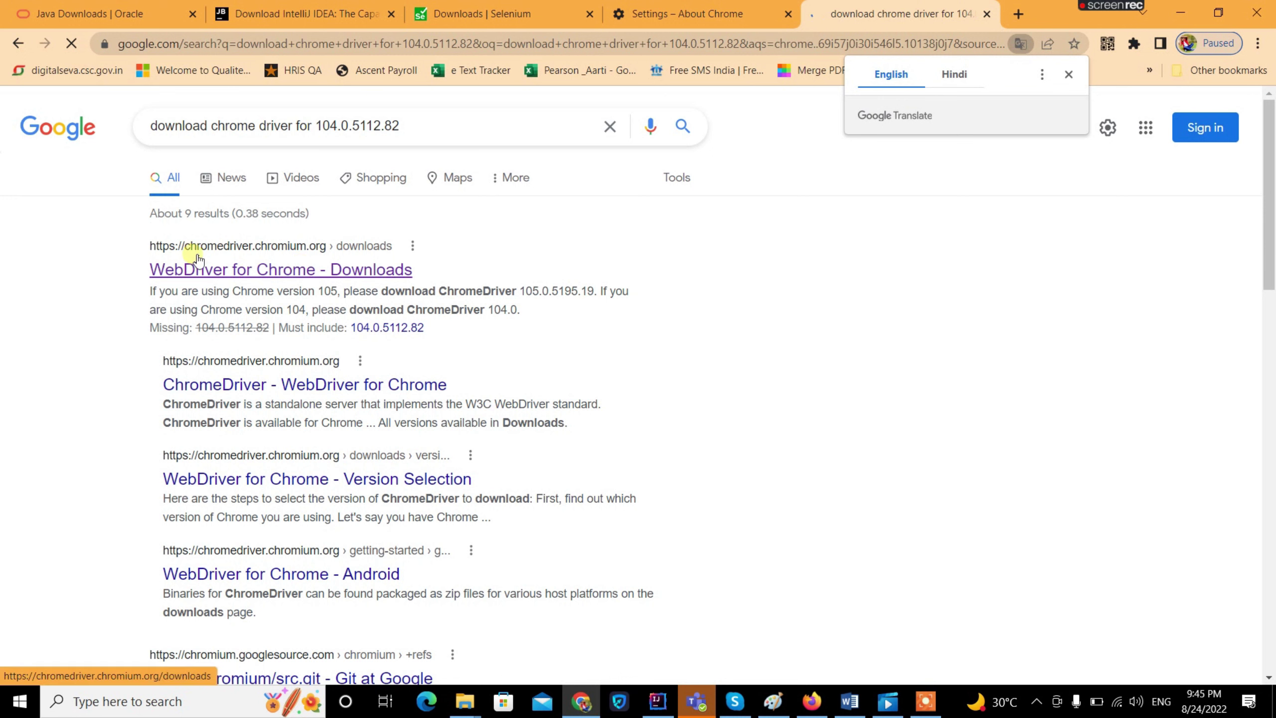
Open the WebDriver for Chrome - Downloads result and search the page for 104.0.5112.82
{"action": "left_click", "coordinate": [355, 254]}
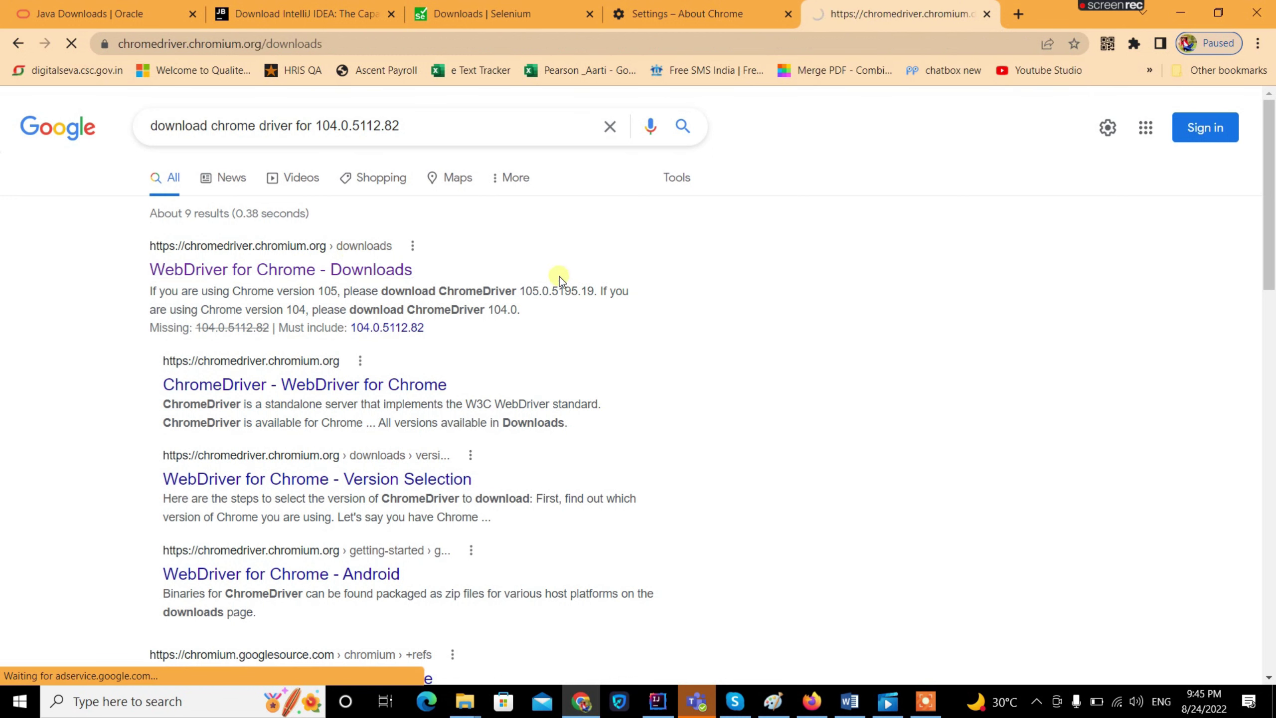
{"action": "scroll", "coordinate": [452, 242], "scroll_direction": "down", "scroll_amount": 4}
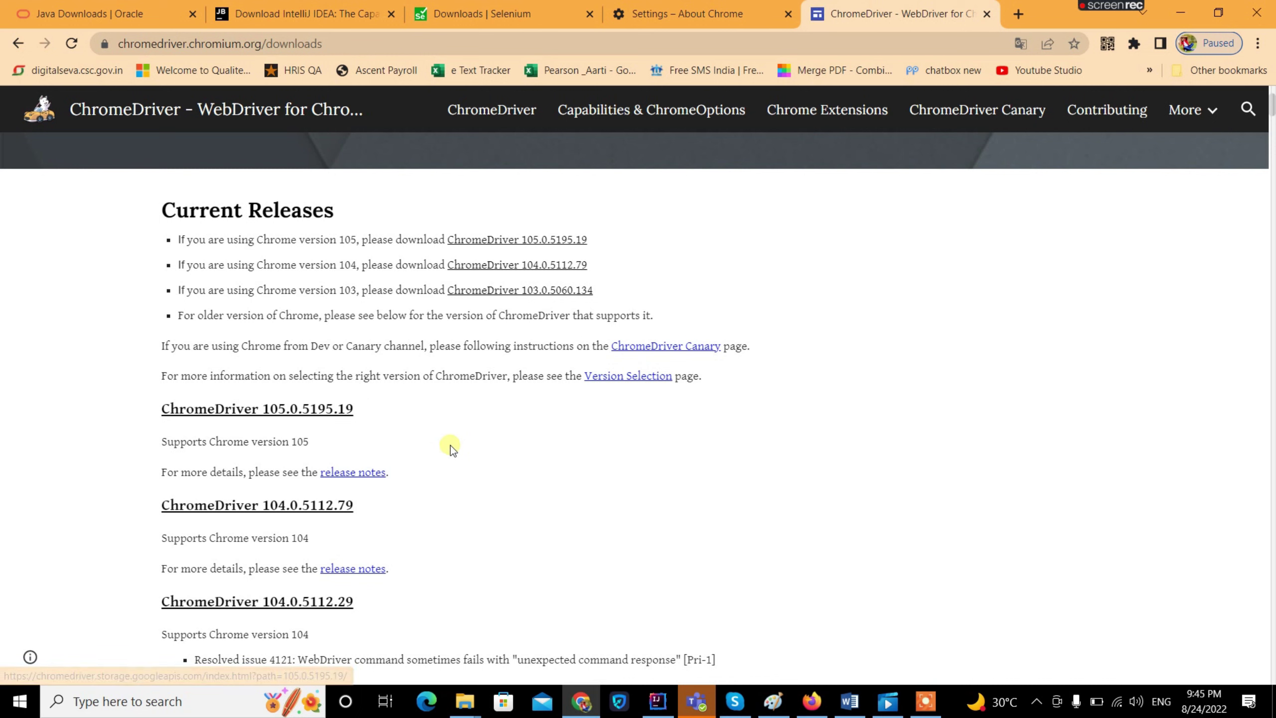
{"action": "key", "text": "ctrl+f"}
{"action": "key", "text": "ctrl+v"}
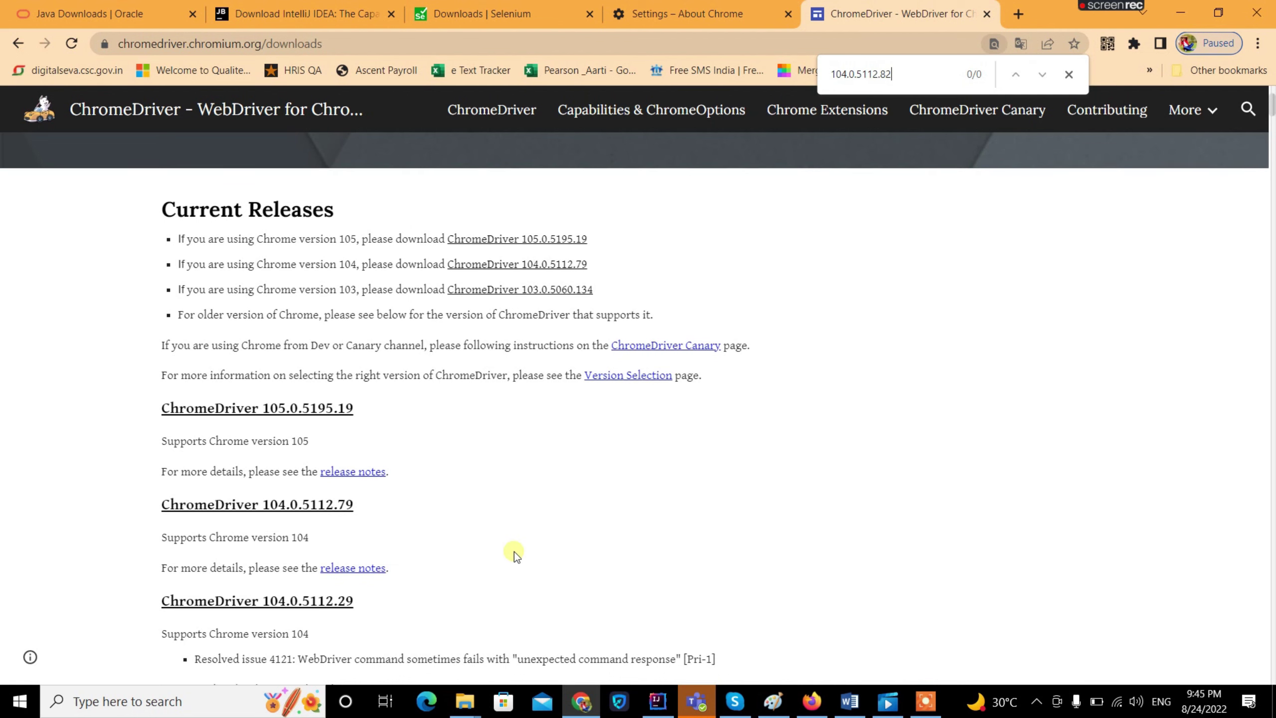
{"action": "scroll", "coordinate": [514, 551], "scroll_direction": "down", "scroll_amount": 1}
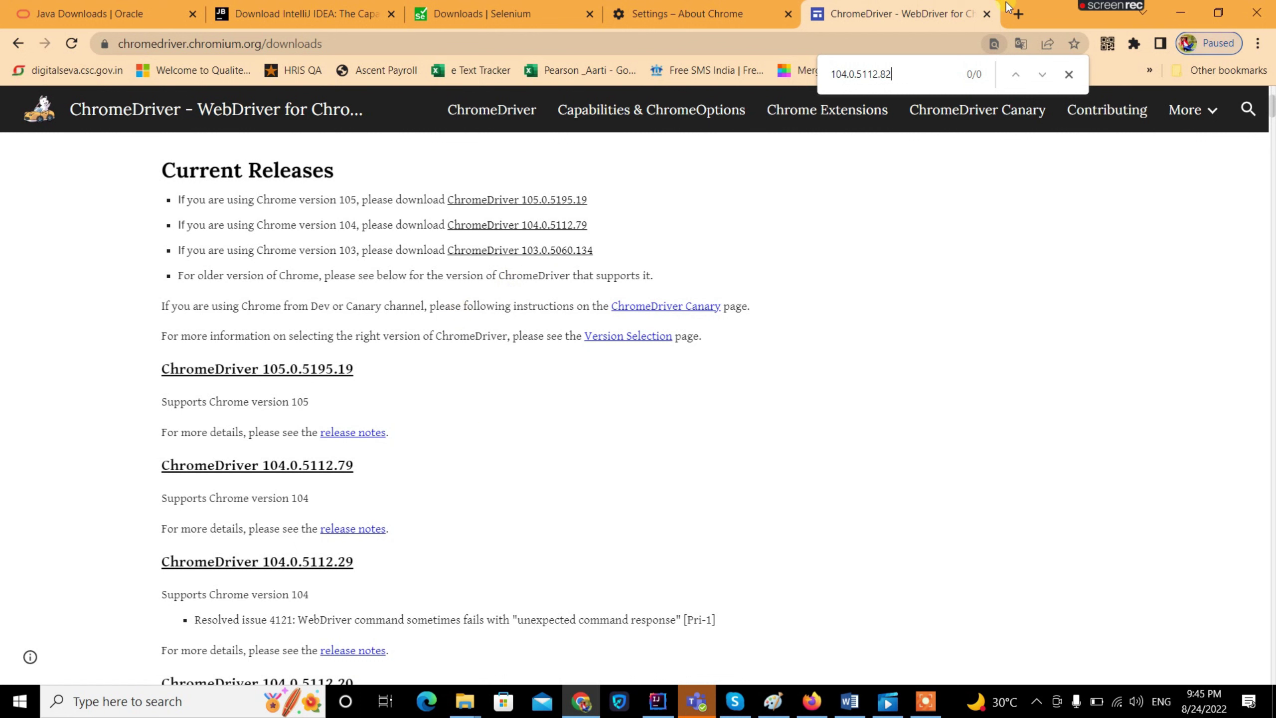
Relaunch Chrome from its About Chrome page to finish updating, and minimize the IntelliJ IDEA window meanwhile
{"action": "left_click", "coordinate": [689, 13]}
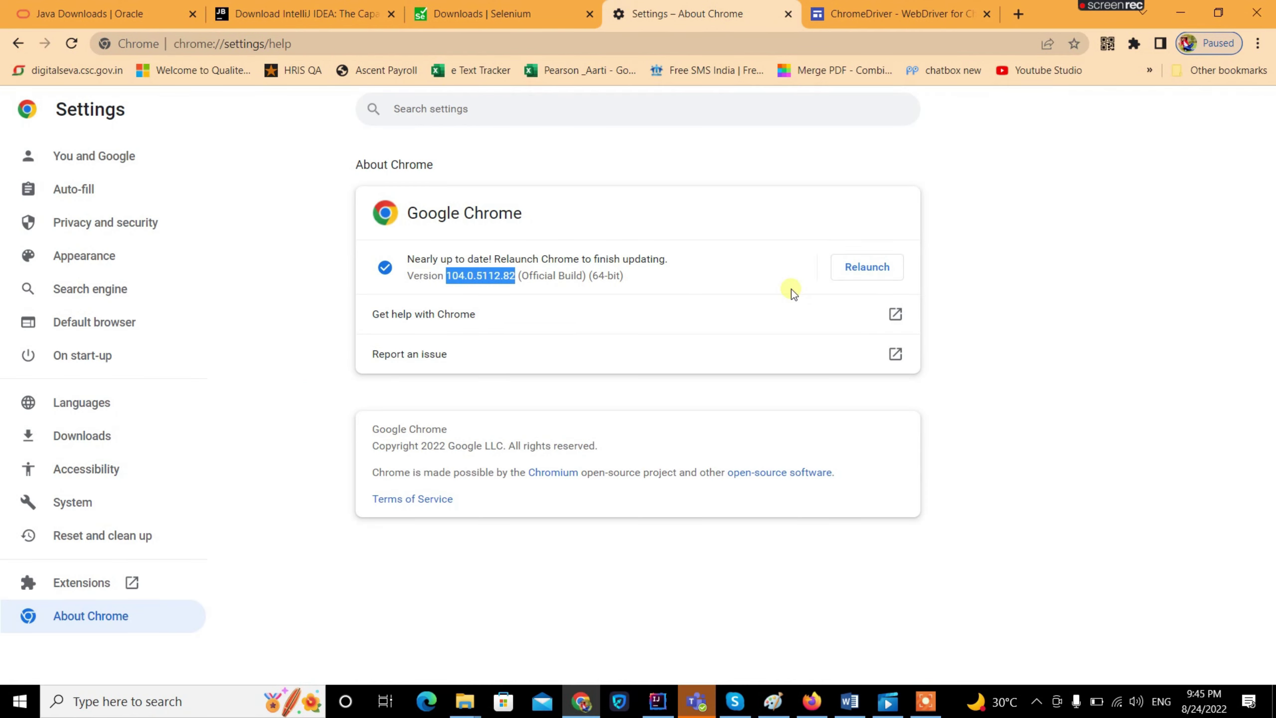
{"action": "left_click", "coordinate": [808, 268]}
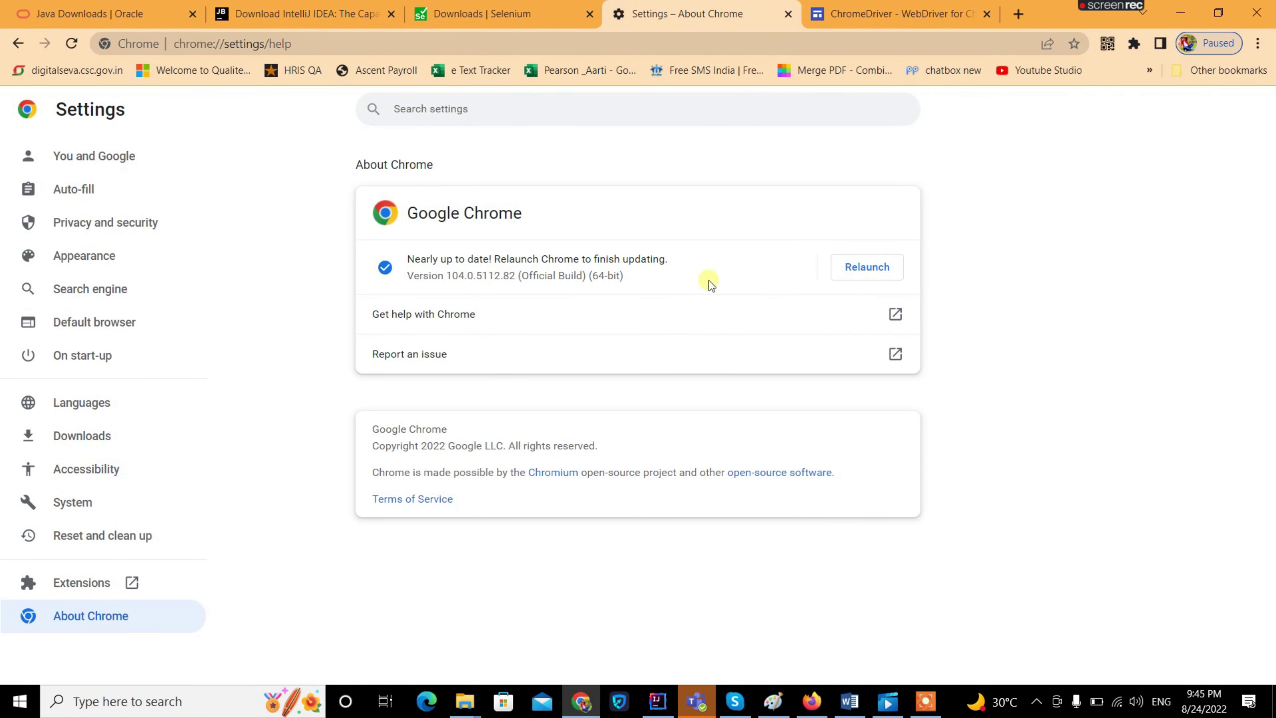
{"action": "left_click", "coordinate": [888, 267]}
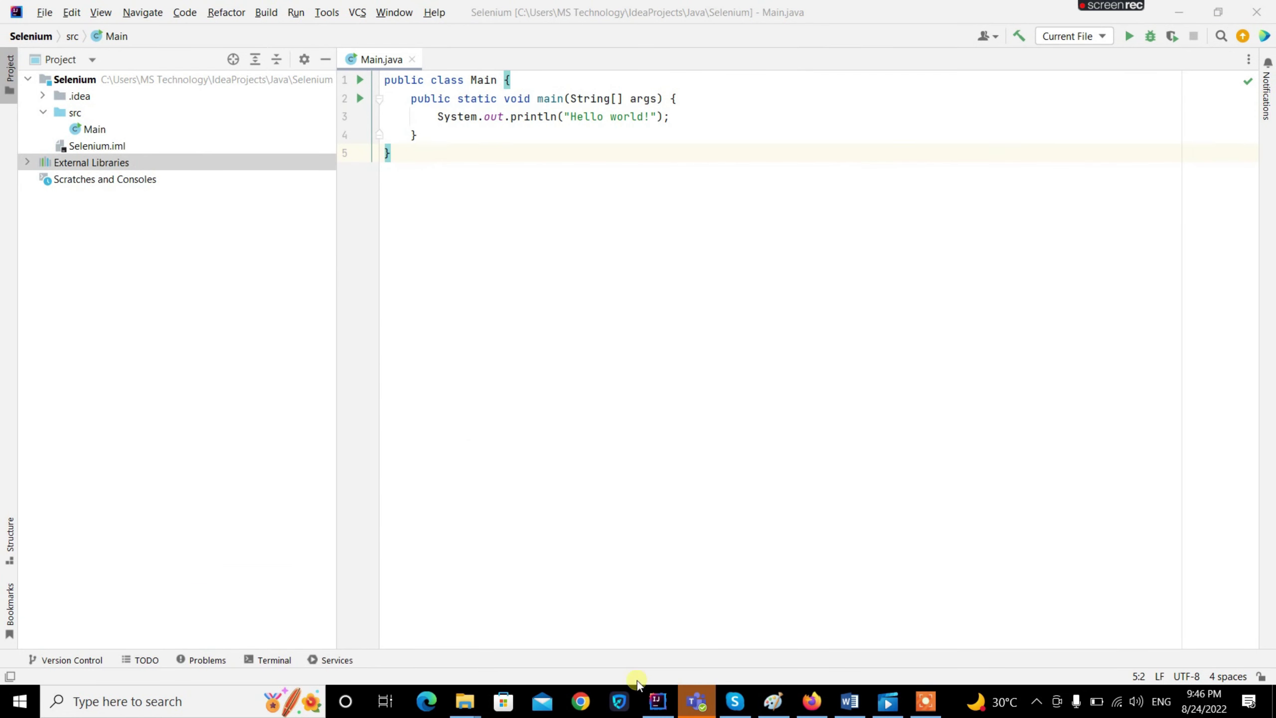
{"action": "left_click", "coordinate": [586, 706]}
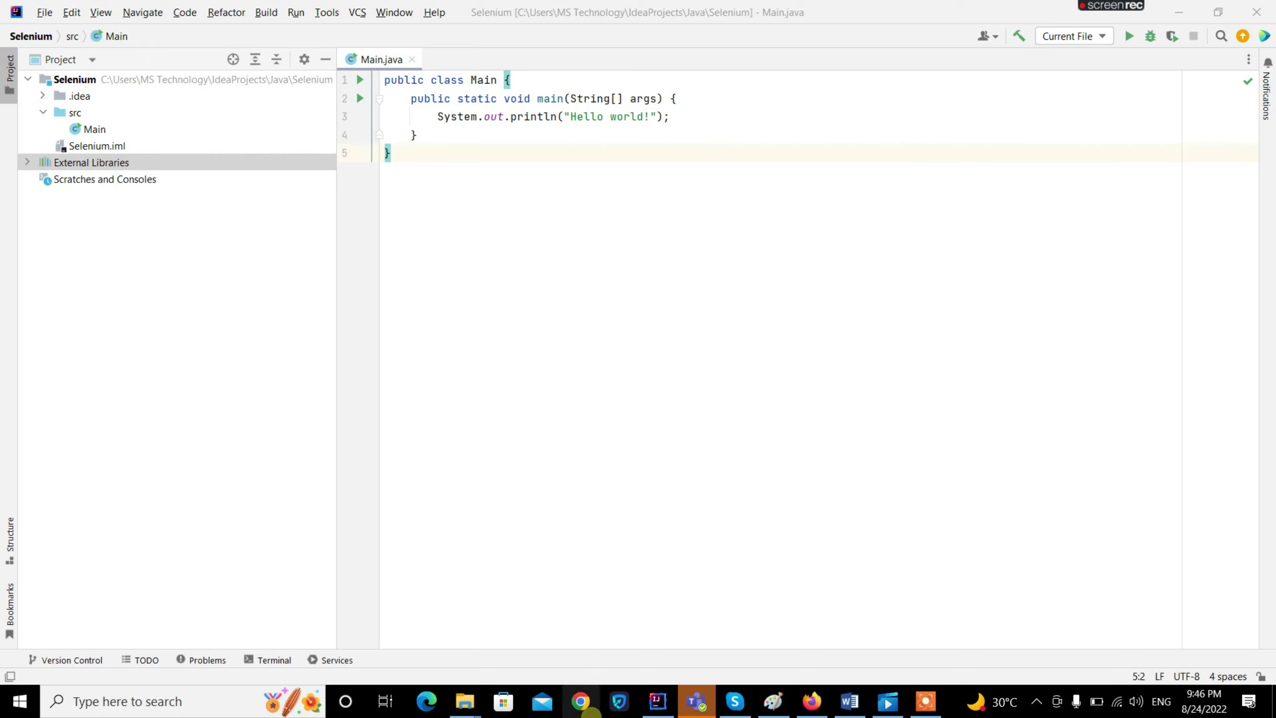
{"action": "left_click", "coordinate": [1179, 12]}
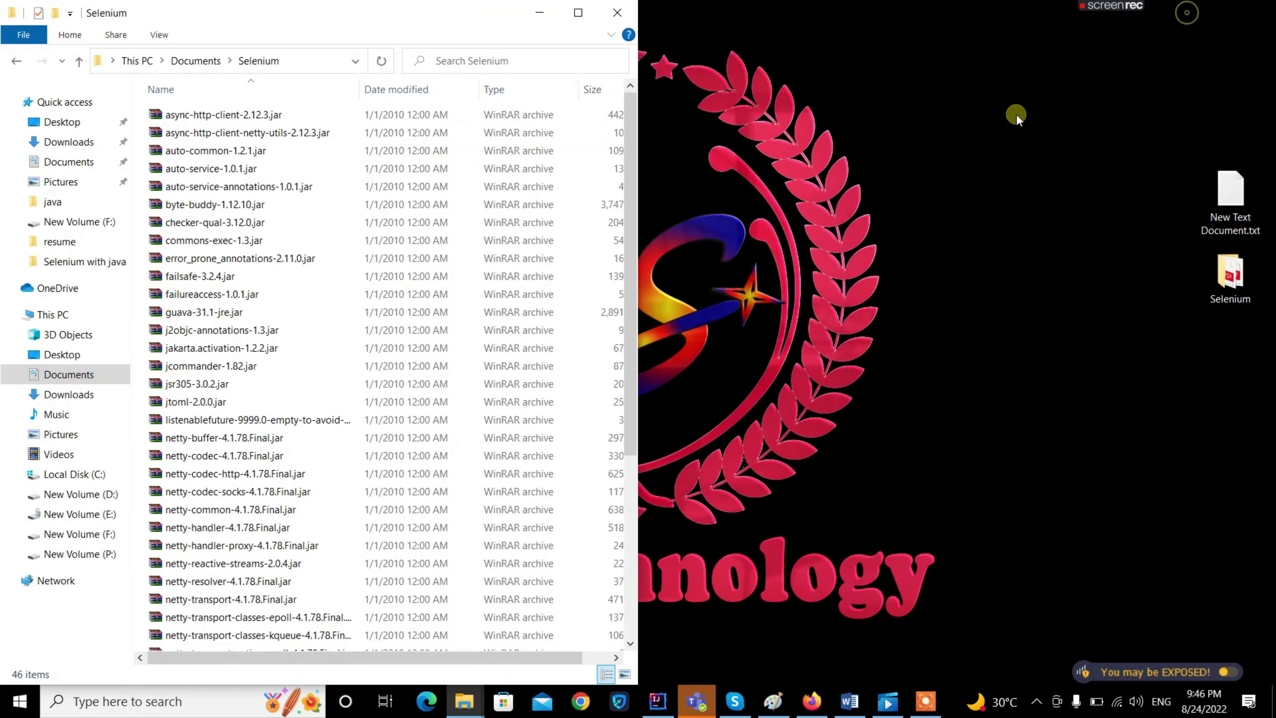
{"action": "right_click", "coordinate": [810, 254]}
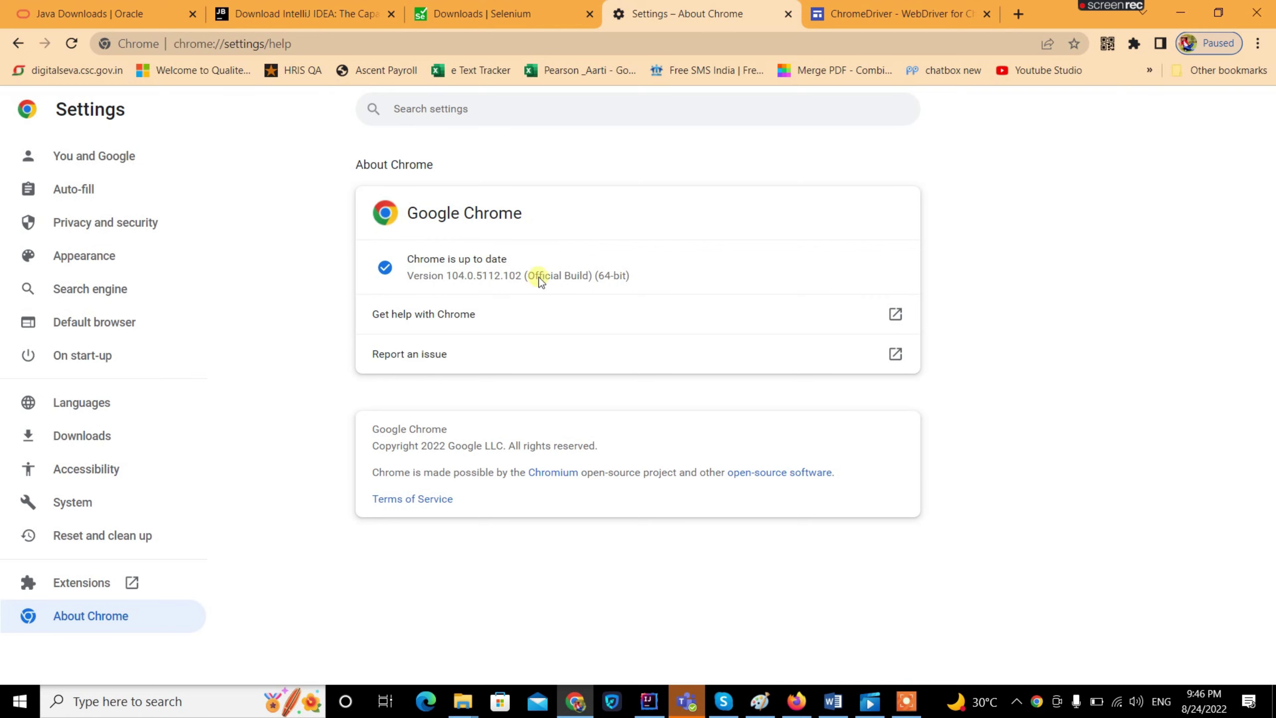
Compare the updated Chrome version with the listed ChromeDriver releases, and open the ChromeDriver 104.0.5112.79 download page from the releases list
{"action": "left_click", "coordinate": [836, 22]}
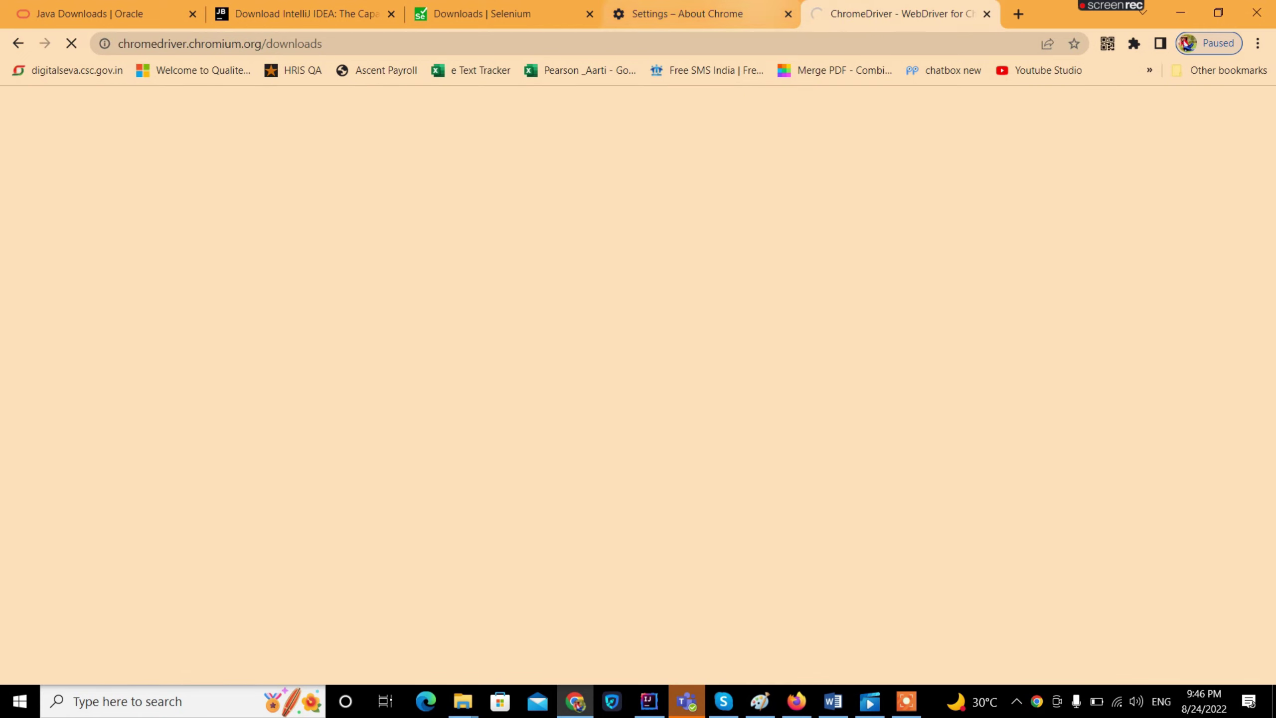
{"action": "left_click", "coordinate": [714, 15]}
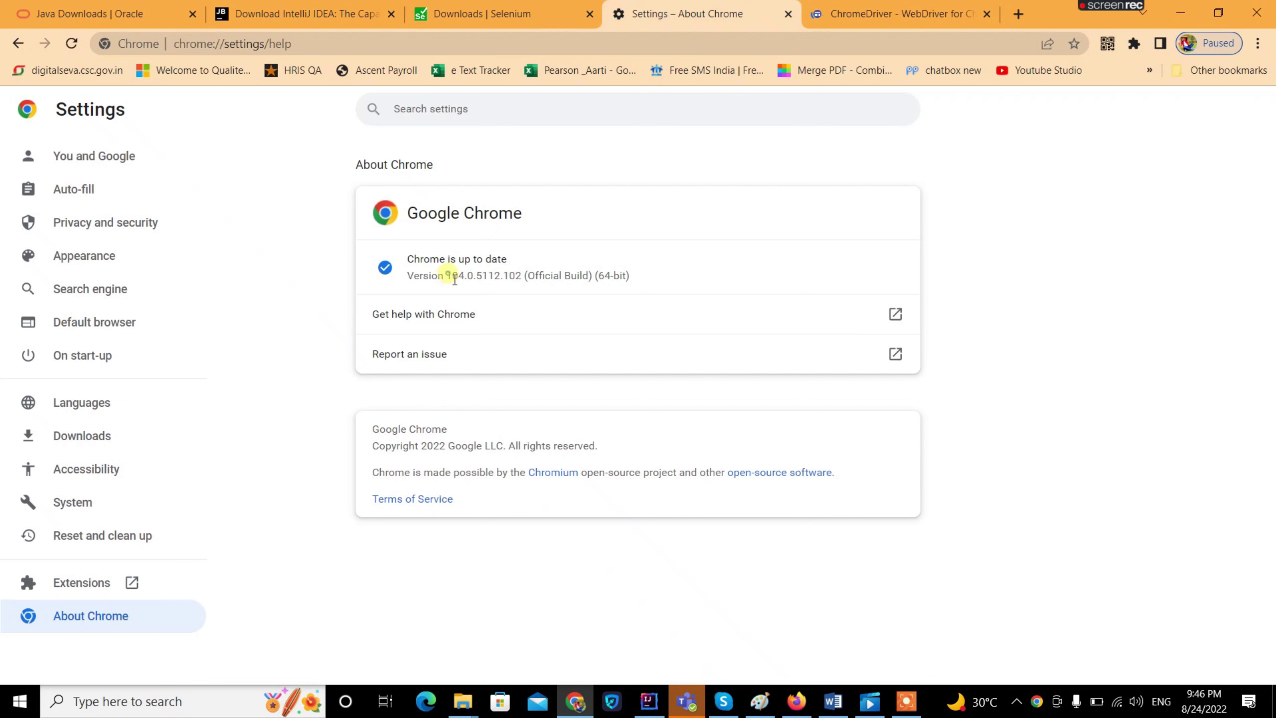
{"action": "left_click_drag", "start_coordinate": [454, 277], "coordinate": [468, 280]}
{"action": "key", "text": "ctrl+Tab"}
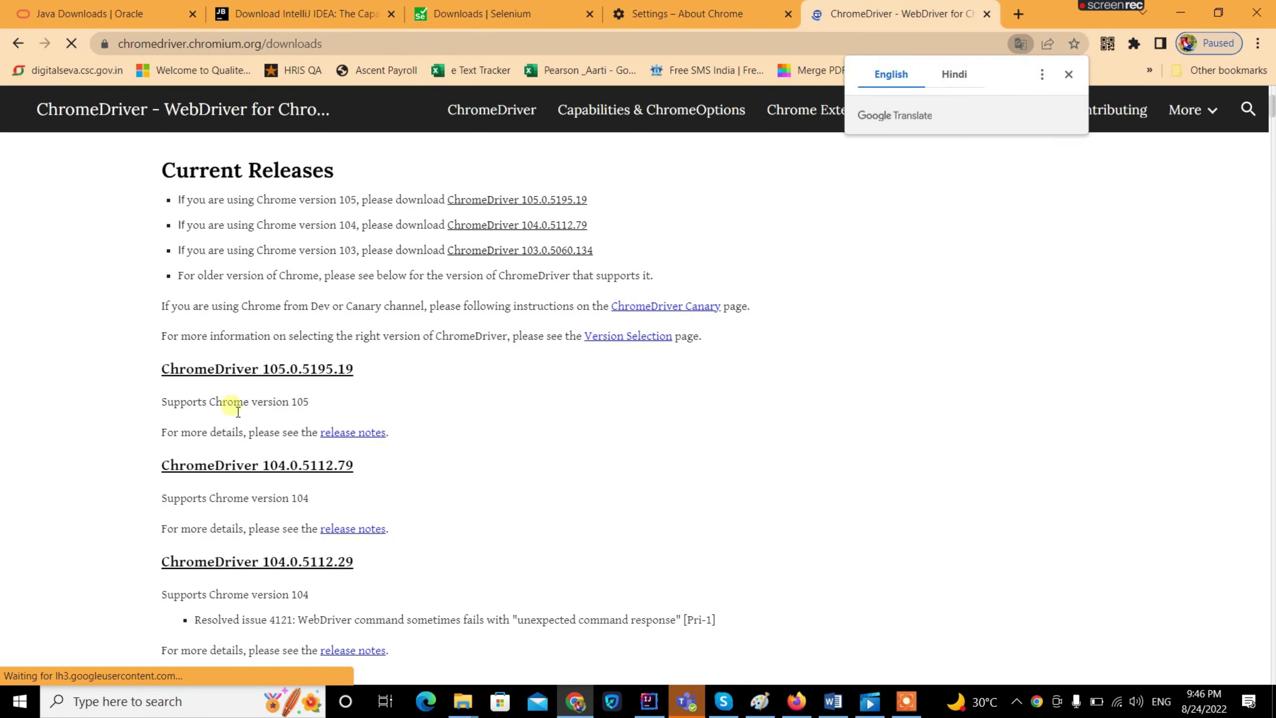
{"action": "left_click", "coordinate": [296, 473]}
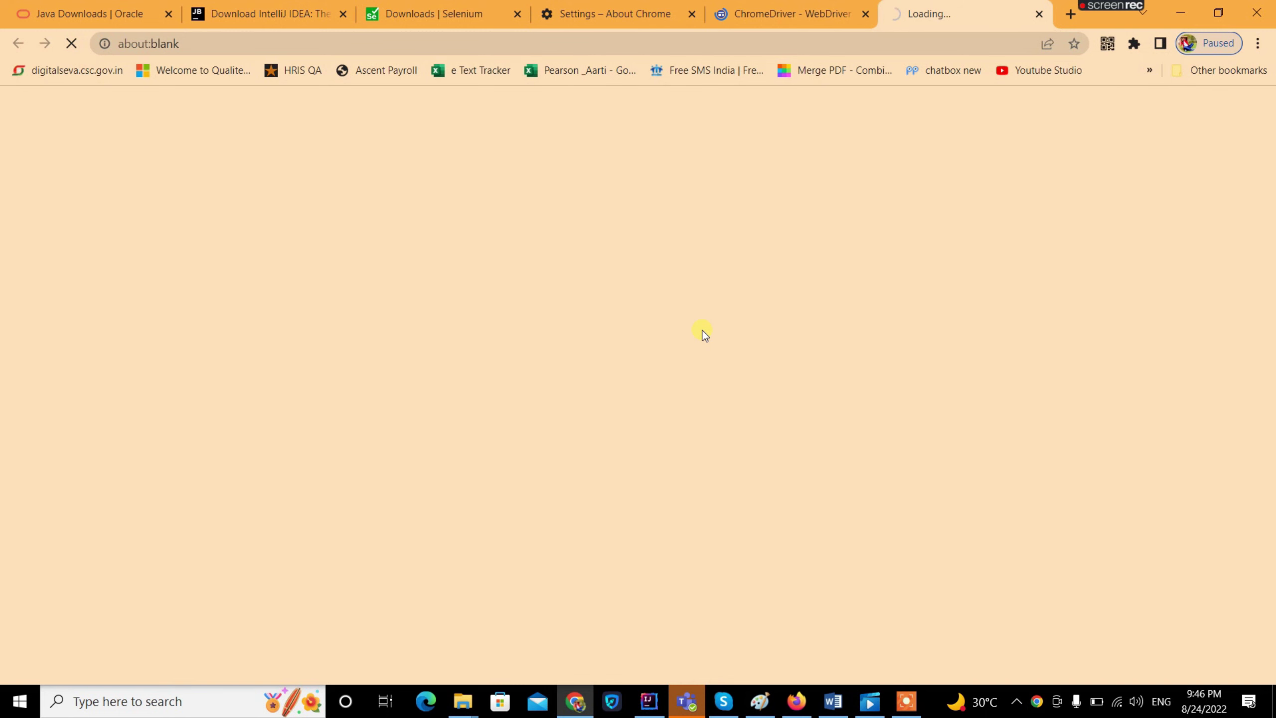
{"action": "left_click", "coordinate": [767, 4]}
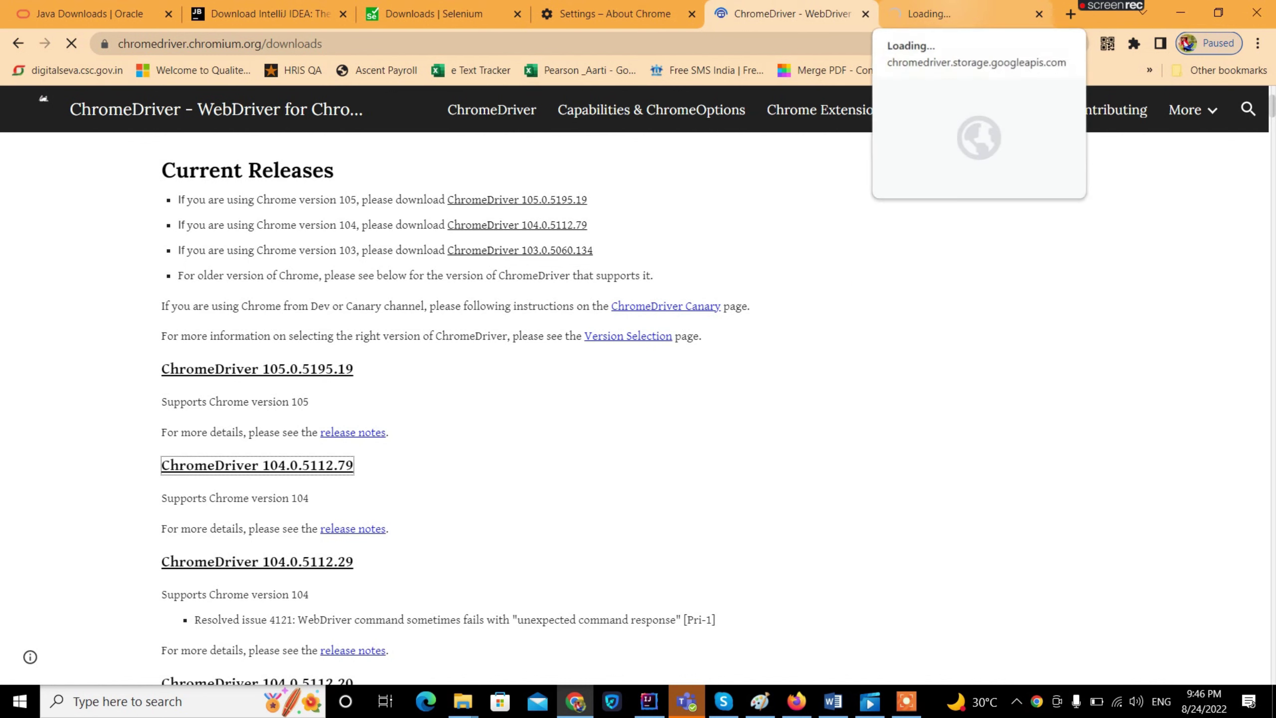
Check the ChromeDriver 104.0.5112.79 download page in its own tab and return to the ChromeDriver releases page
{"action": "left_click", "coordinate": [965, 13]}
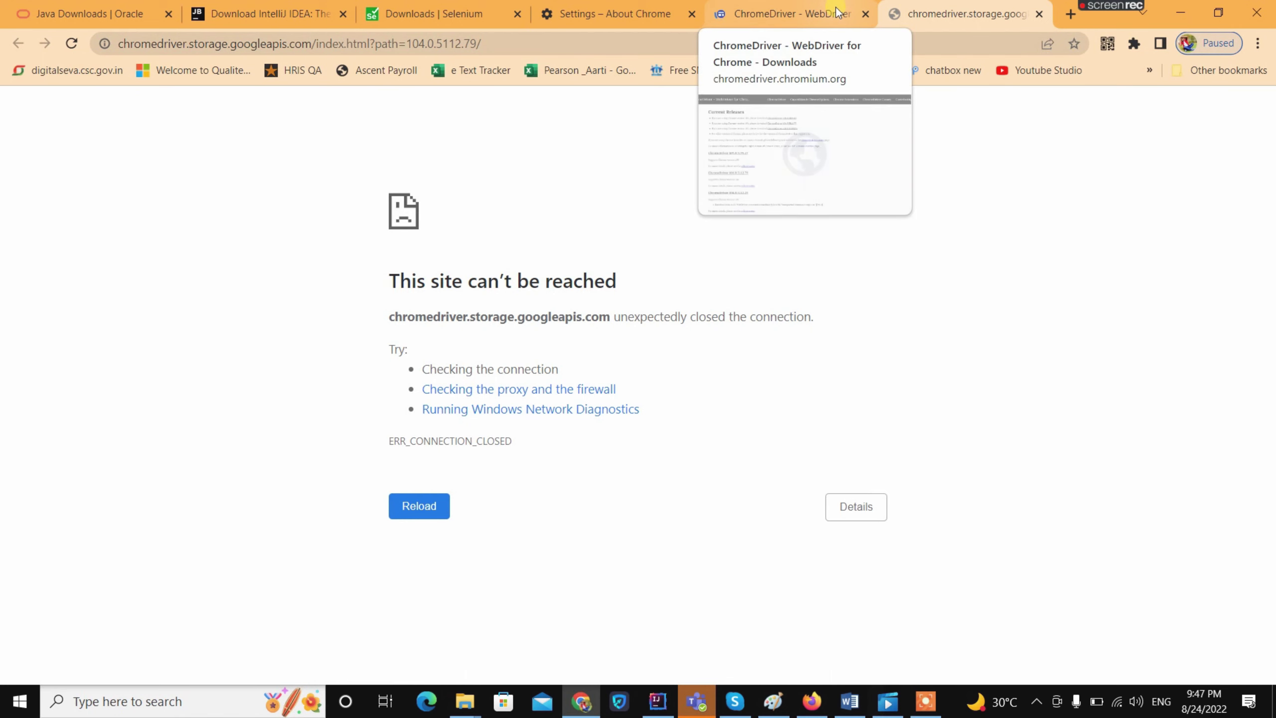
{"action": "left_click", "coordinate": [836, 7]}
{"action": "left_click", "coordinate": [901, 14]}
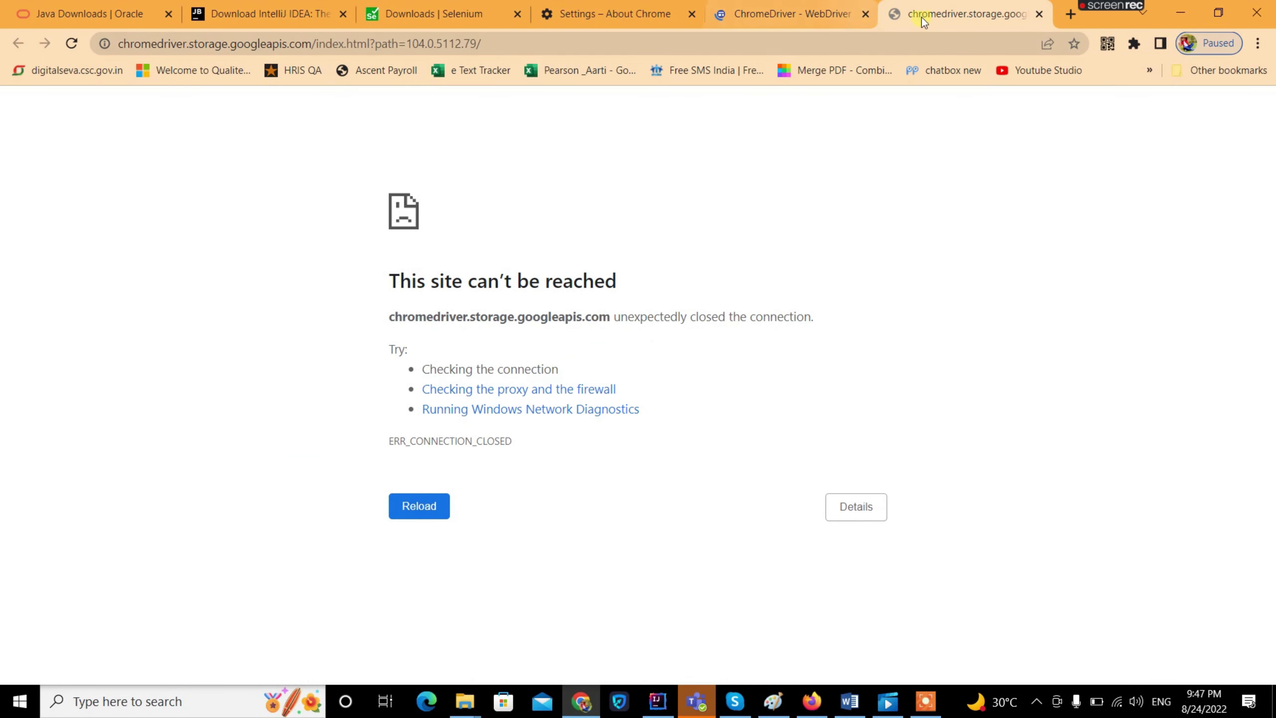
{"action": "left_click", "coordinate": [799, 14]}
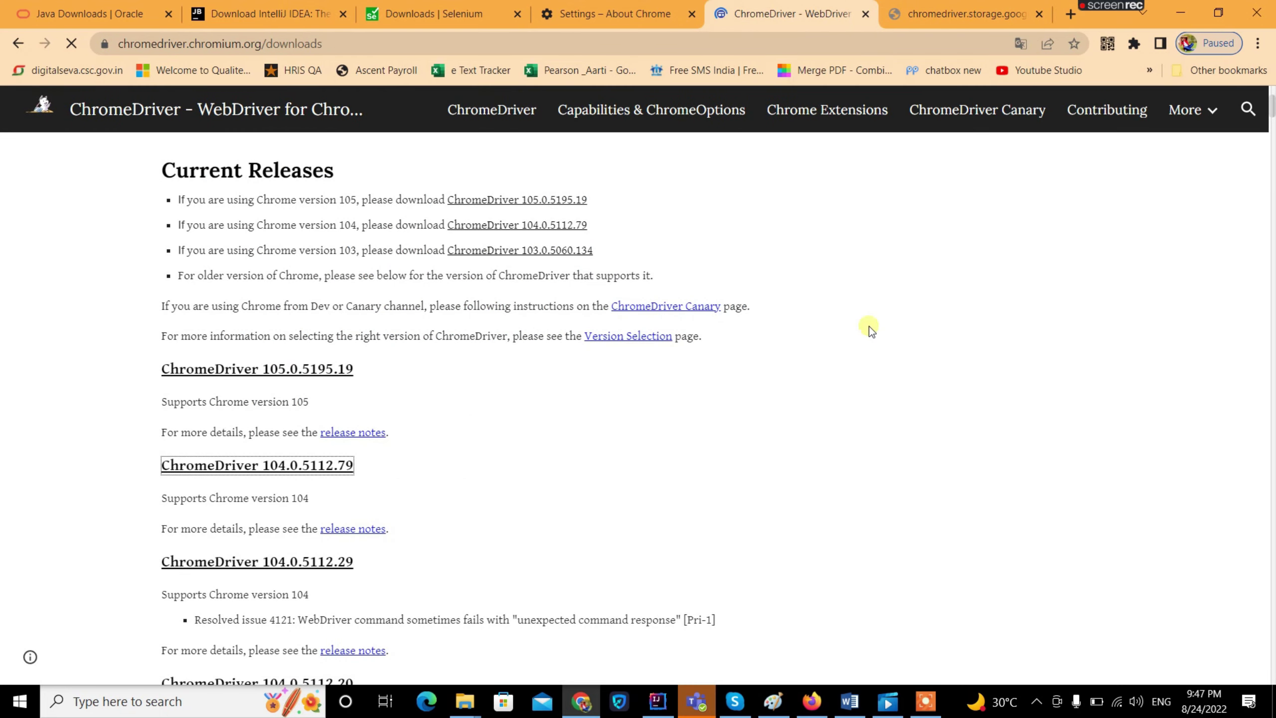
Switch to File Explorer and copy chromedriver.exe from the java selenium\chromedriver folder on drive D:
{"action": "left_click", "coordinate": [465, 701]}
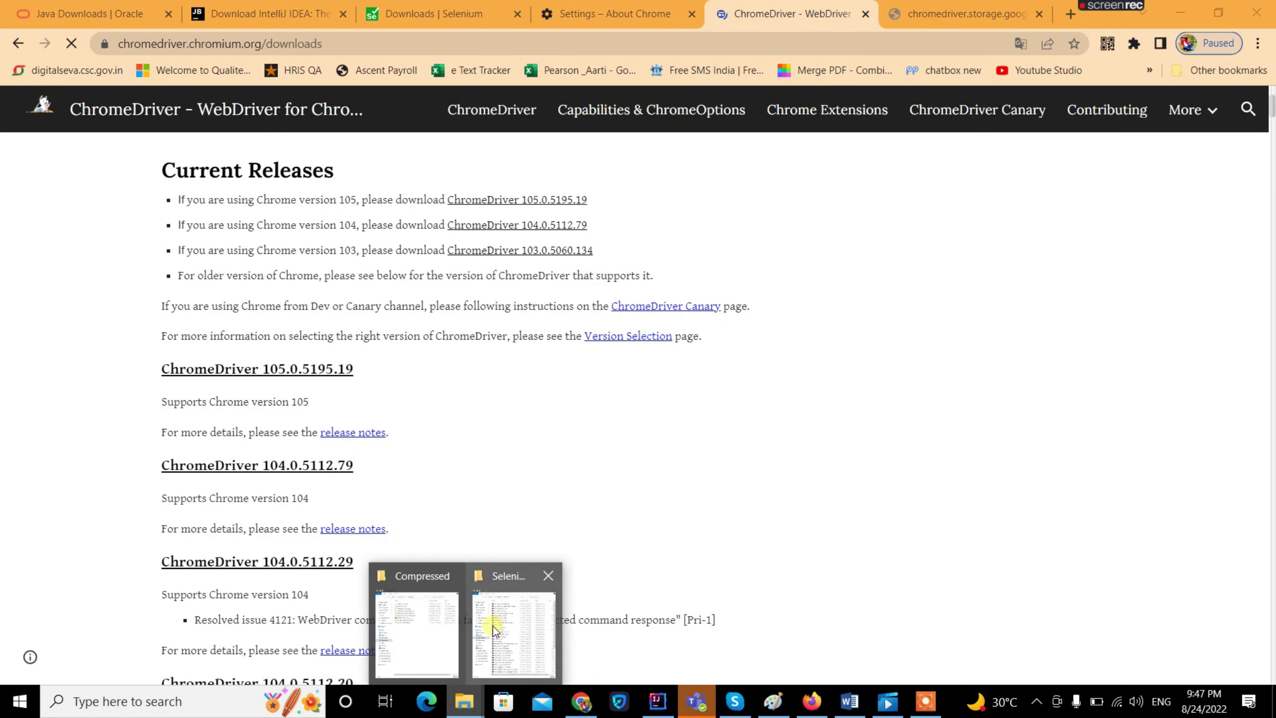
{"action": "left_click", "coordinate": [398, 626]}
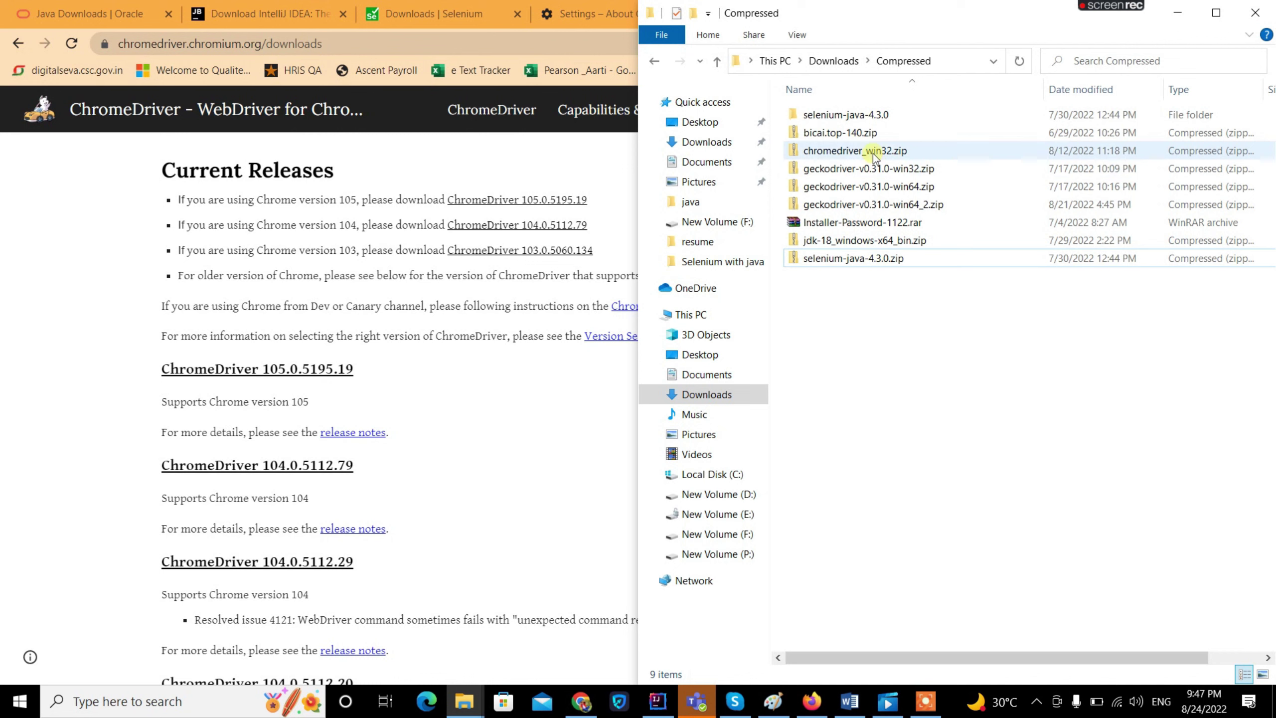
{"action": "left_click", "coordinate": [714, 494]}
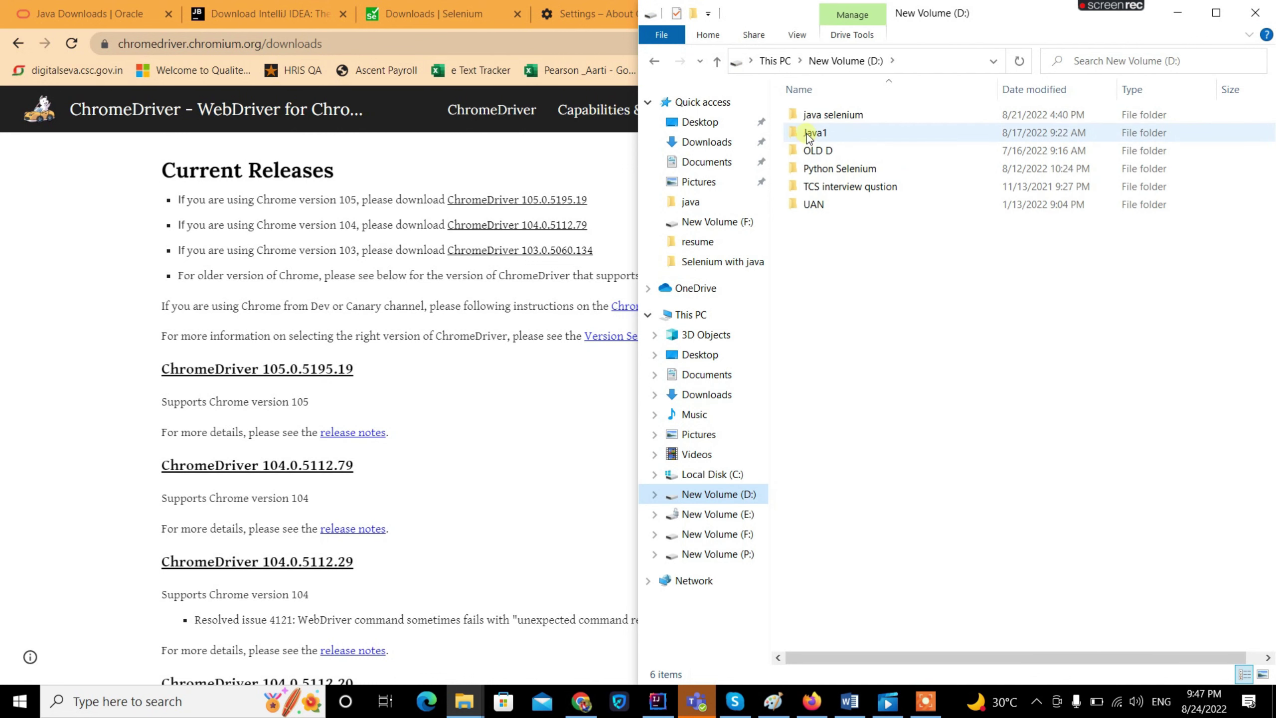
{"action": "double_click", "coordinate": [857, 115]}
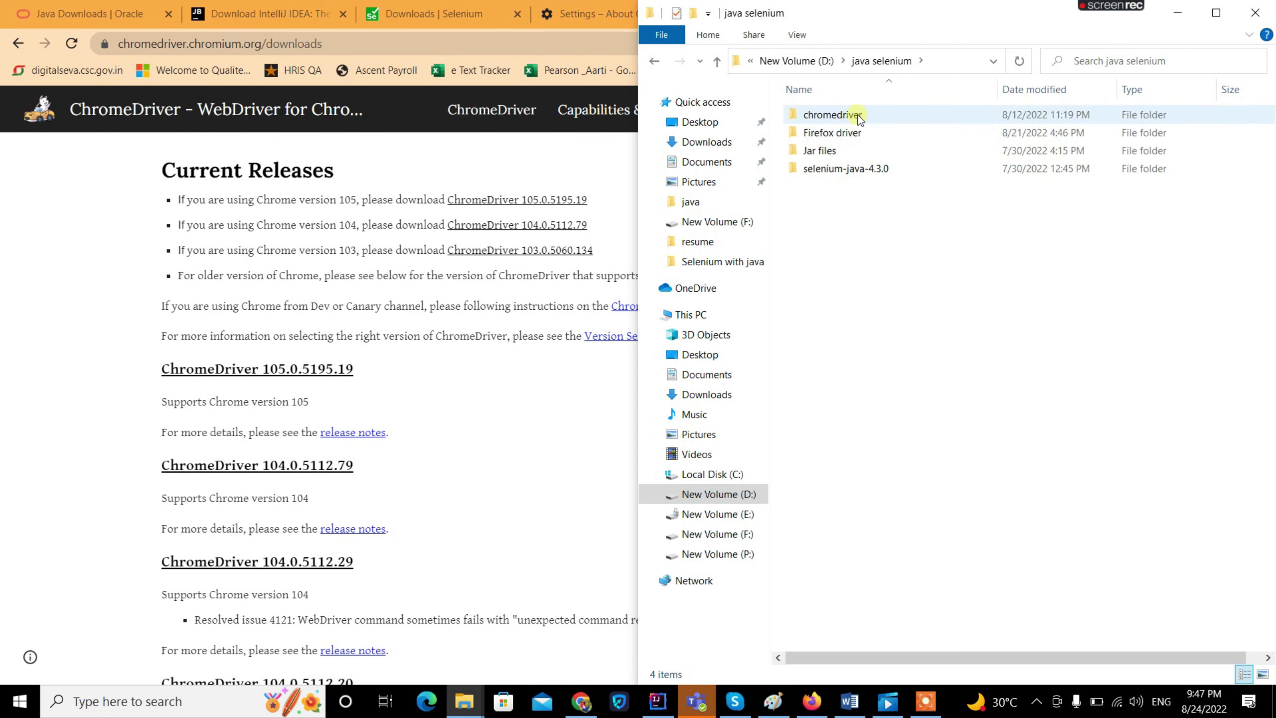
{"action": "double_click", "coordinate": [858, 116]}
{"action": "left_click", "coordinate": [860, 135]}
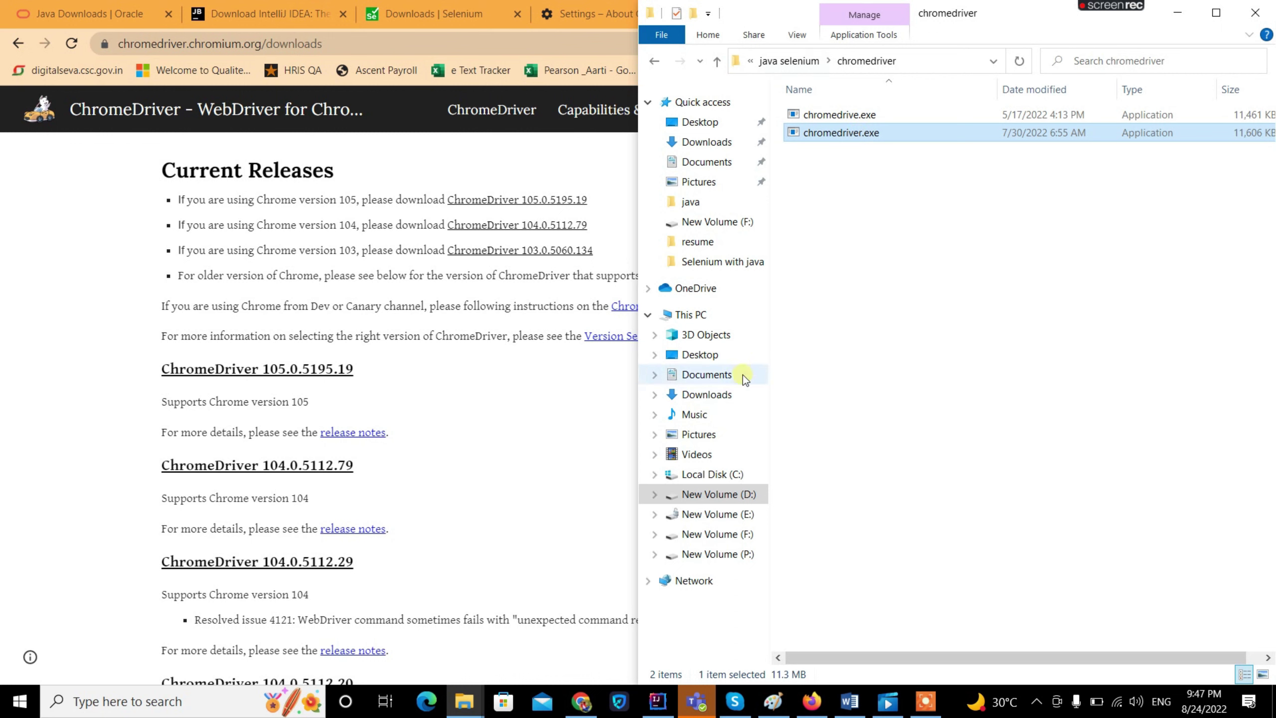
{"action": "left_click", "coordinate": [800, 61]}
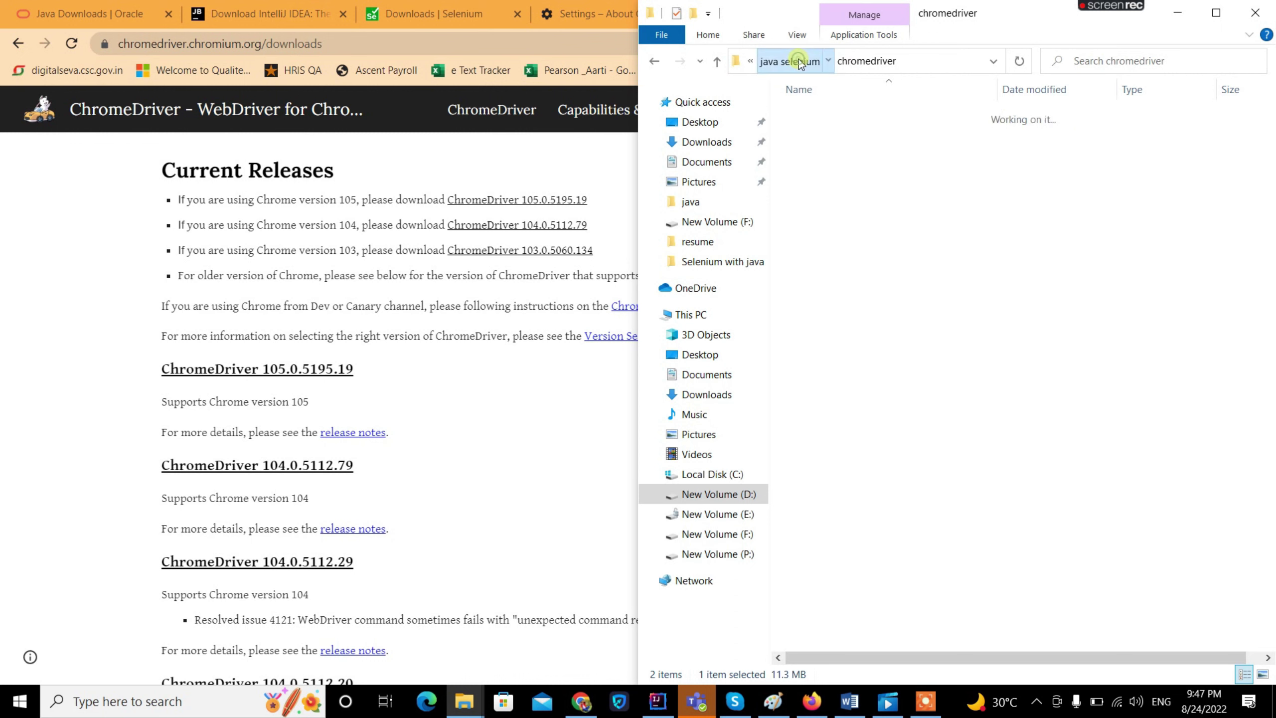
{"action": "double_click", "coordinate": [836, 120]}
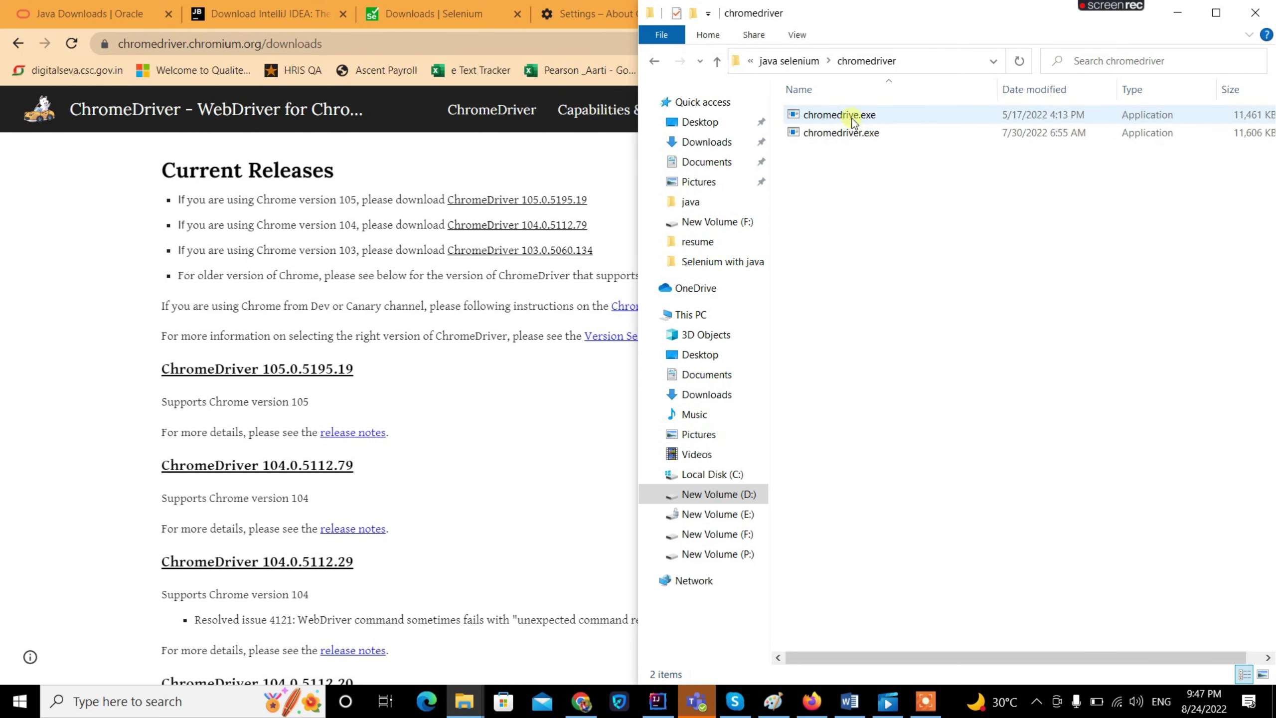
{"action": "left_click", "coordinate": [852, 120]}
{"action": "left_click", "coordinate": [872, 136]}
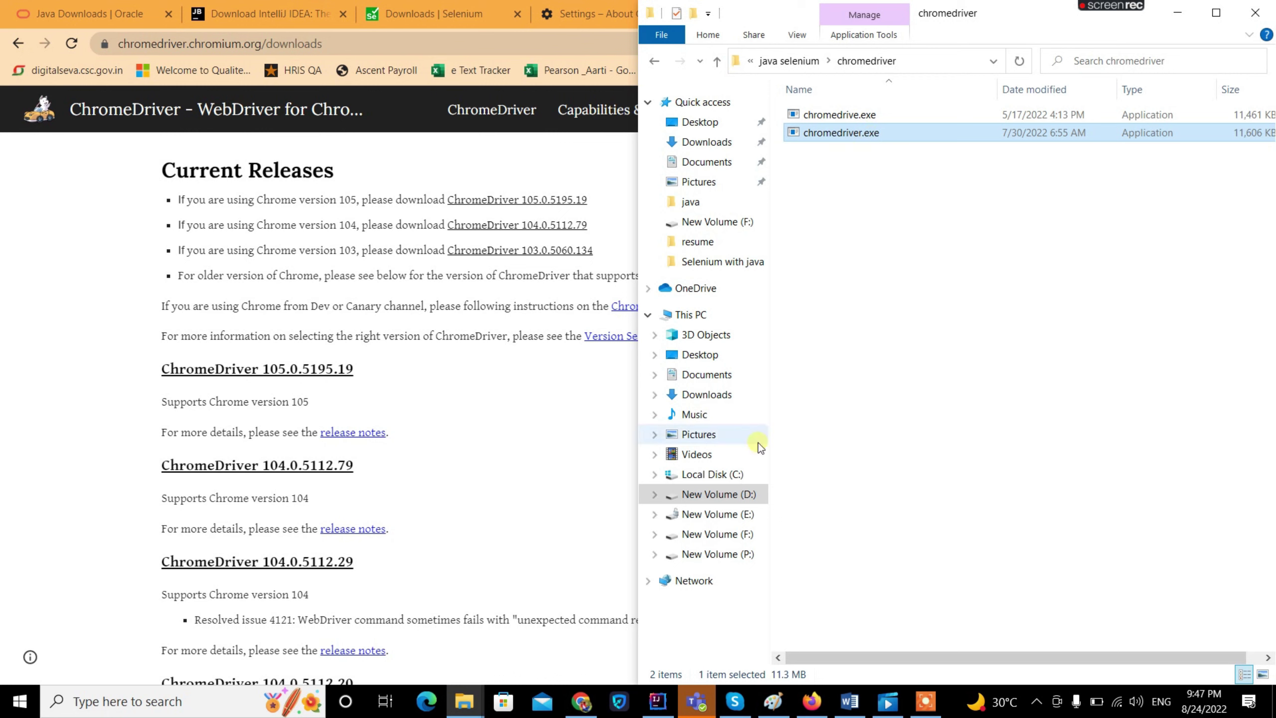
Check the Selenium folder in Documents and create a new folder named Driver Selenium beside it
{"action": "left_click", "coordinate": [730, 377]}
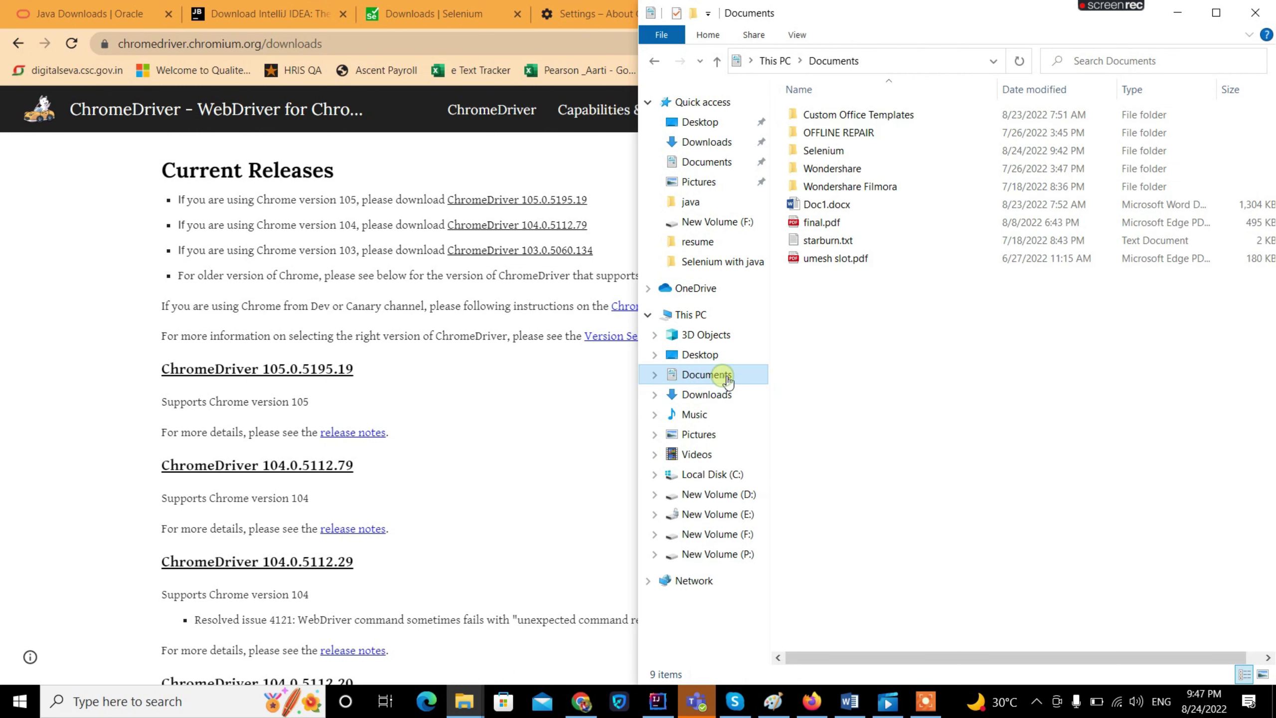
{"action": "double_click", "coordinate": [824, 150]}
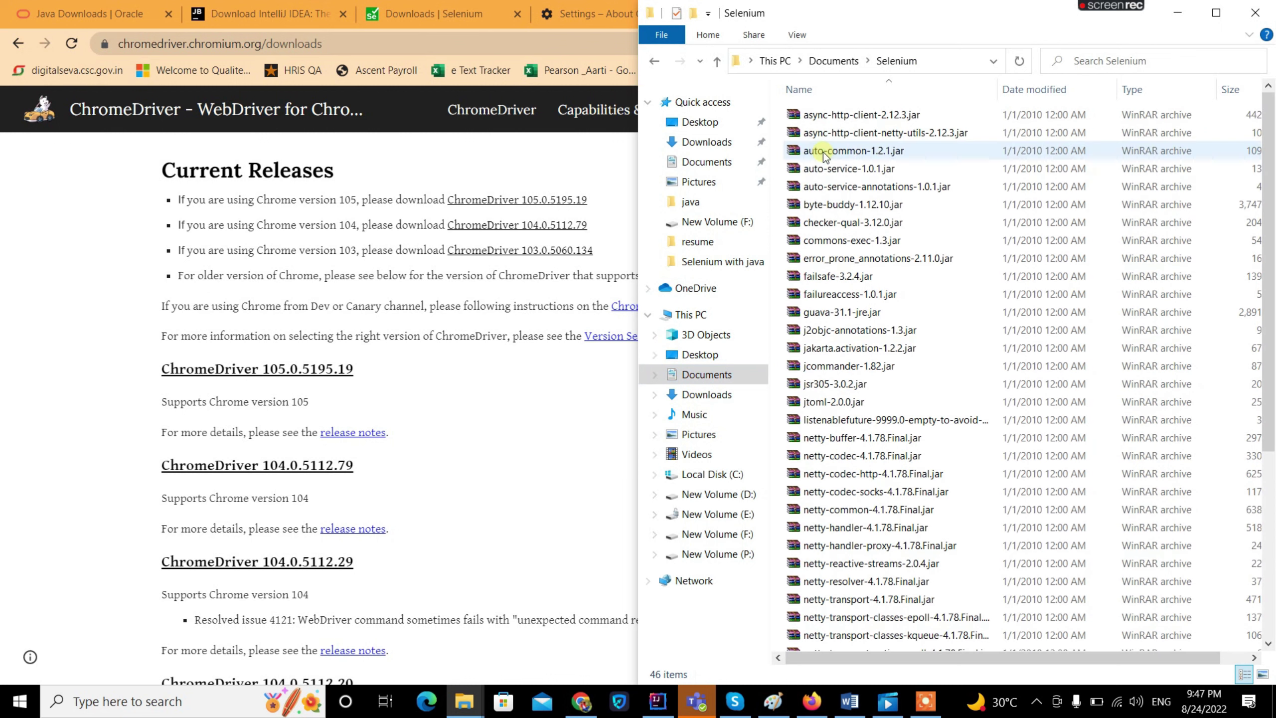
{"action": "left_click", "coordinate": [834, 62]}
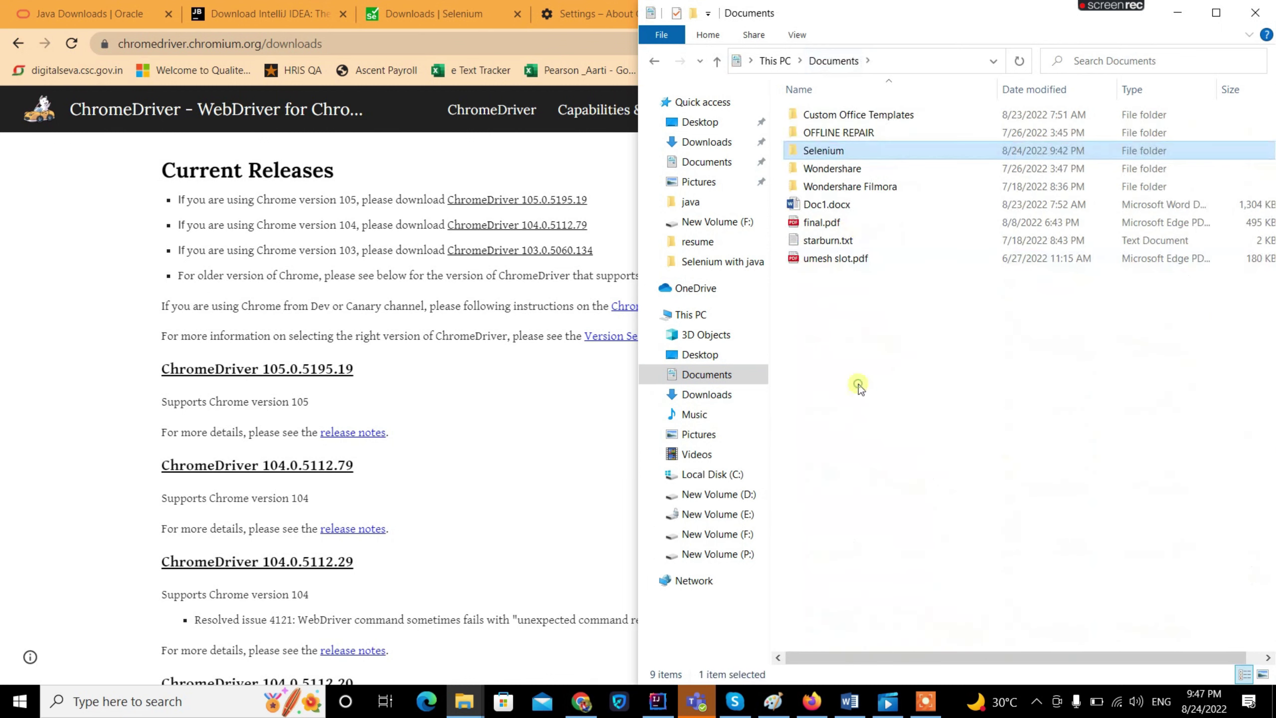
{"action": "left_click", "coordinate": [858, 385]}
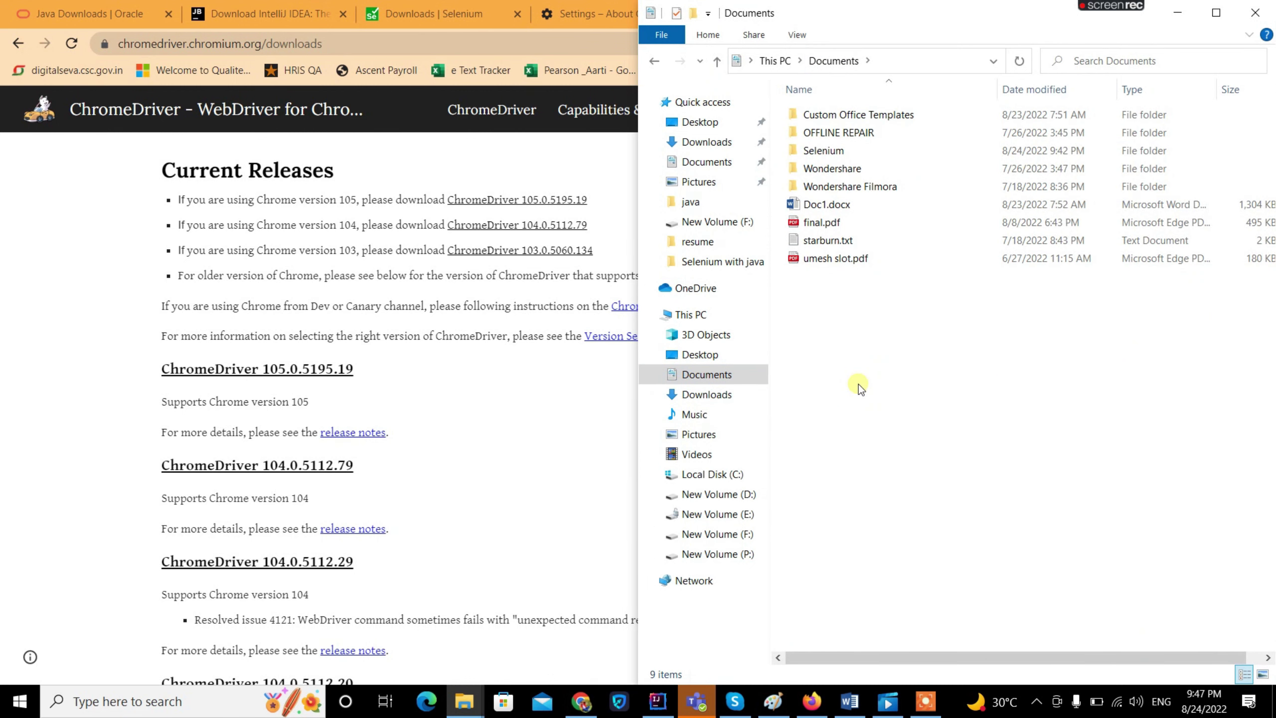
{"action": "key", "text": "ctrl+shift+n"}
{"action": "type", "text": "D"}
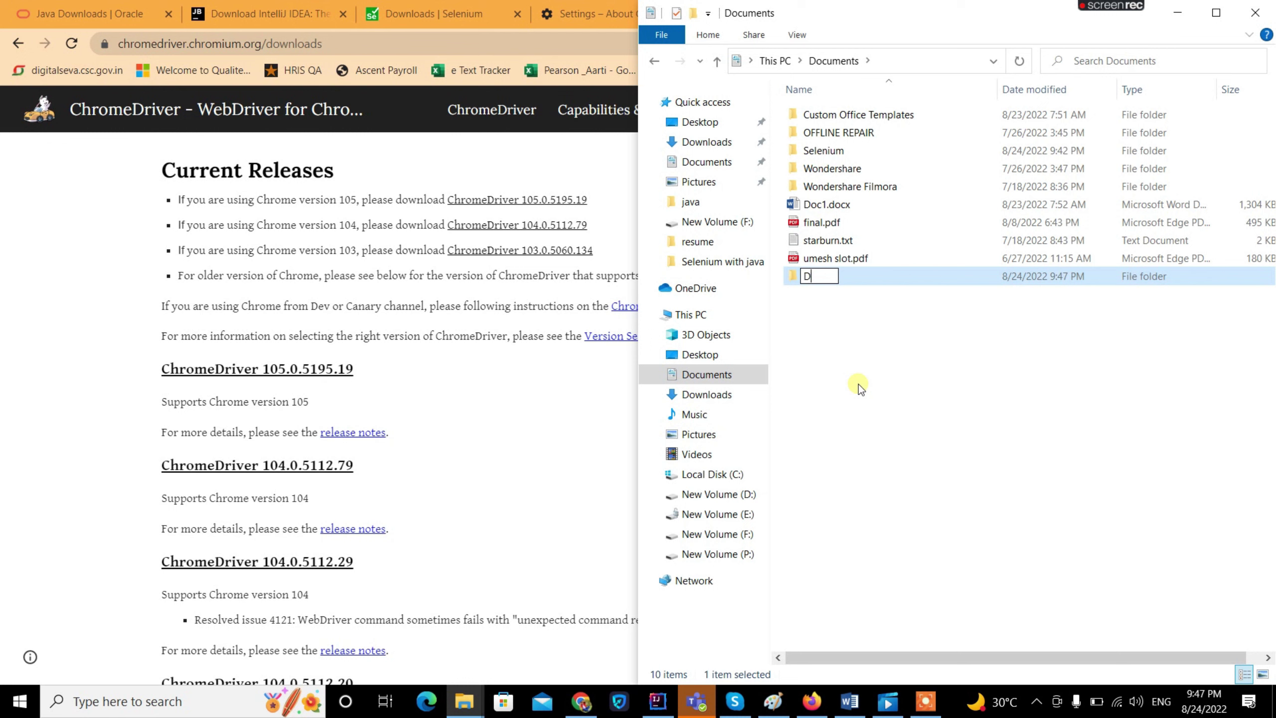
{"action": "type", "text": "river Selenium"}
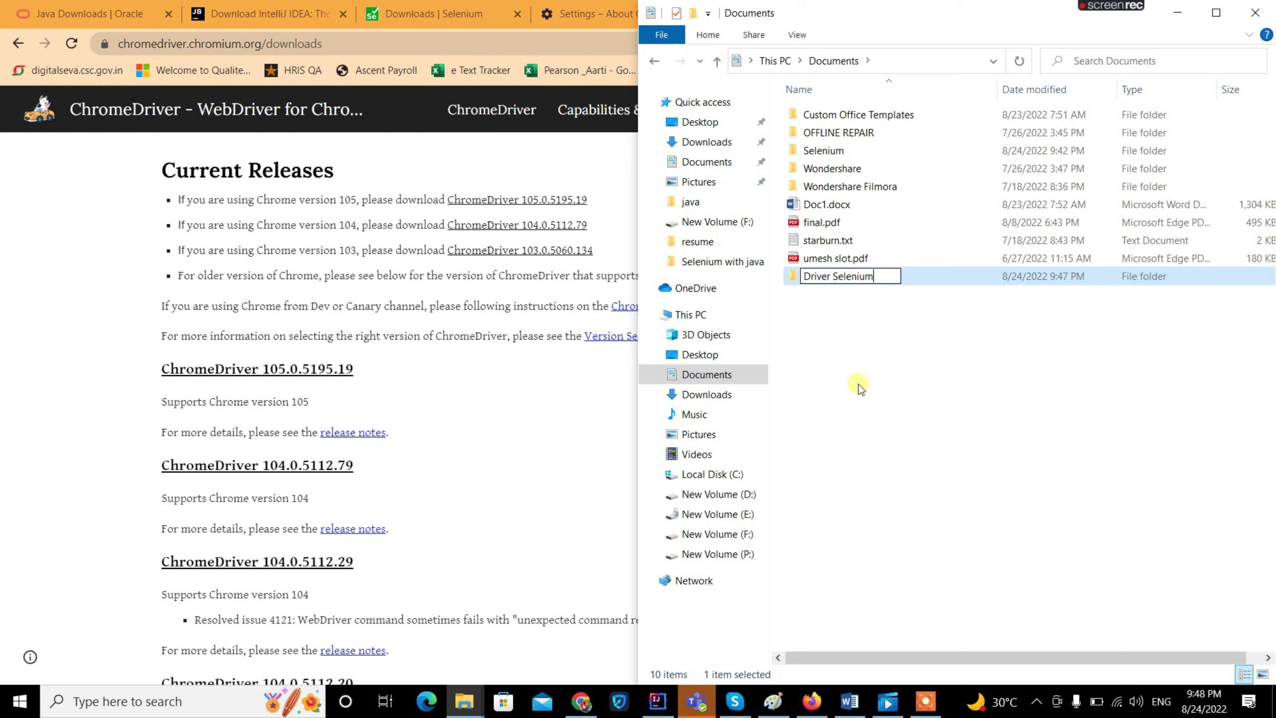
{"action": "key", "text": "Return"}
Paste the copied chromedriver.exe into the Driver Selenium folder and close the File Explorer window
{"action": "key", "text": "Return"}
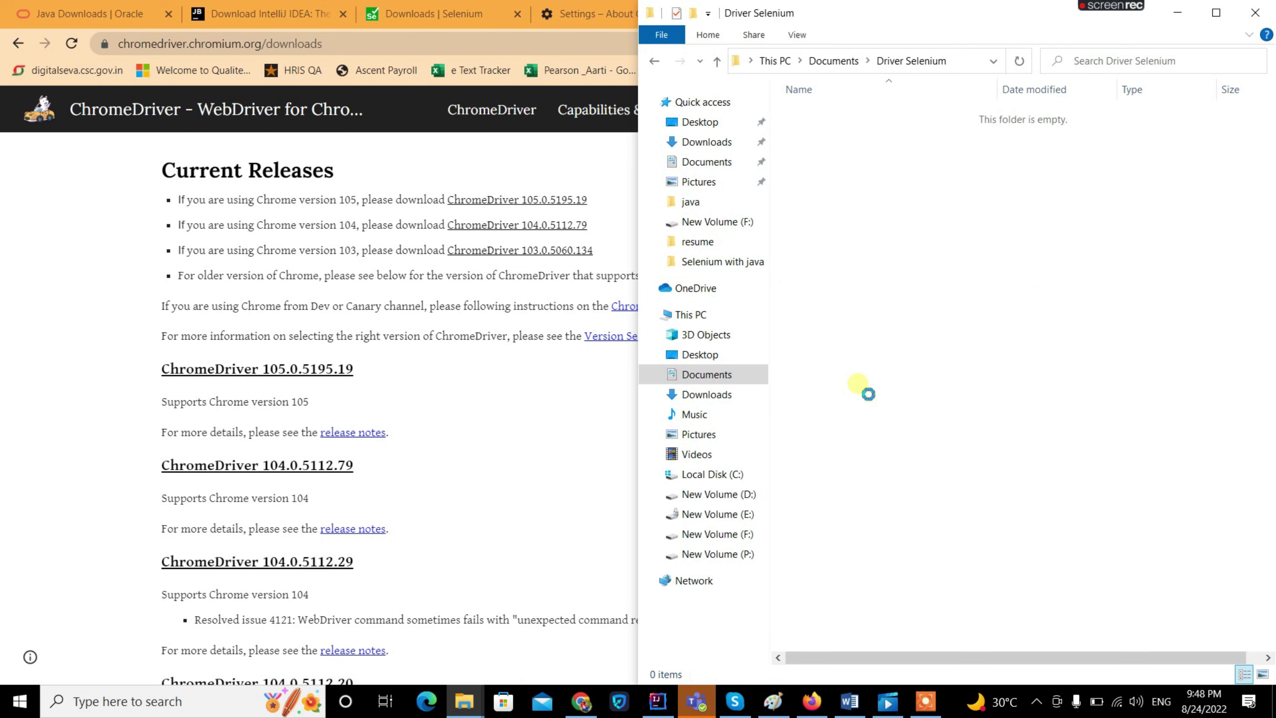
{"action": "key", "text": "ctrl+v"}
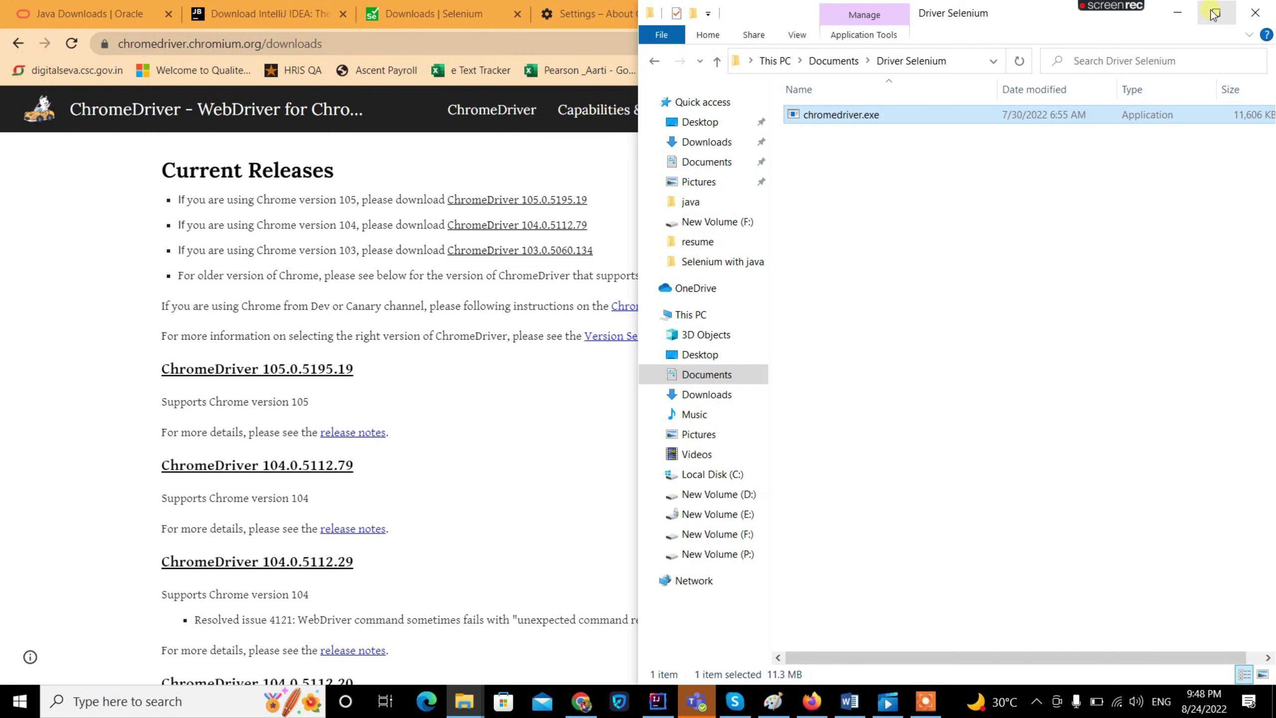
{"action": "left_click", "coordinate": [1255, 14]}
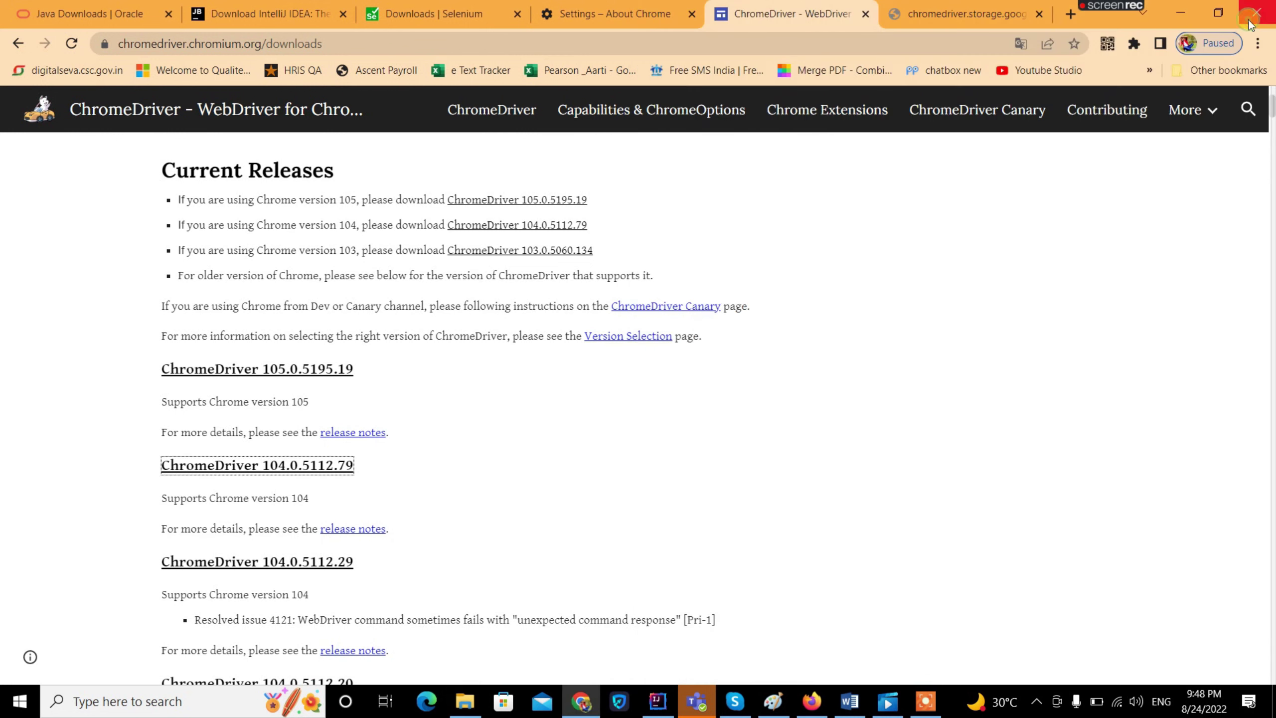
Close the ChromeDriver releases, ChromeDriver download and About Chrome tabs, and switch to IntelliJ IDEA
{"action": "left_click", "coordinate": [864, 15]}
{"action": "left_click", "coordinate": [864, 15]}
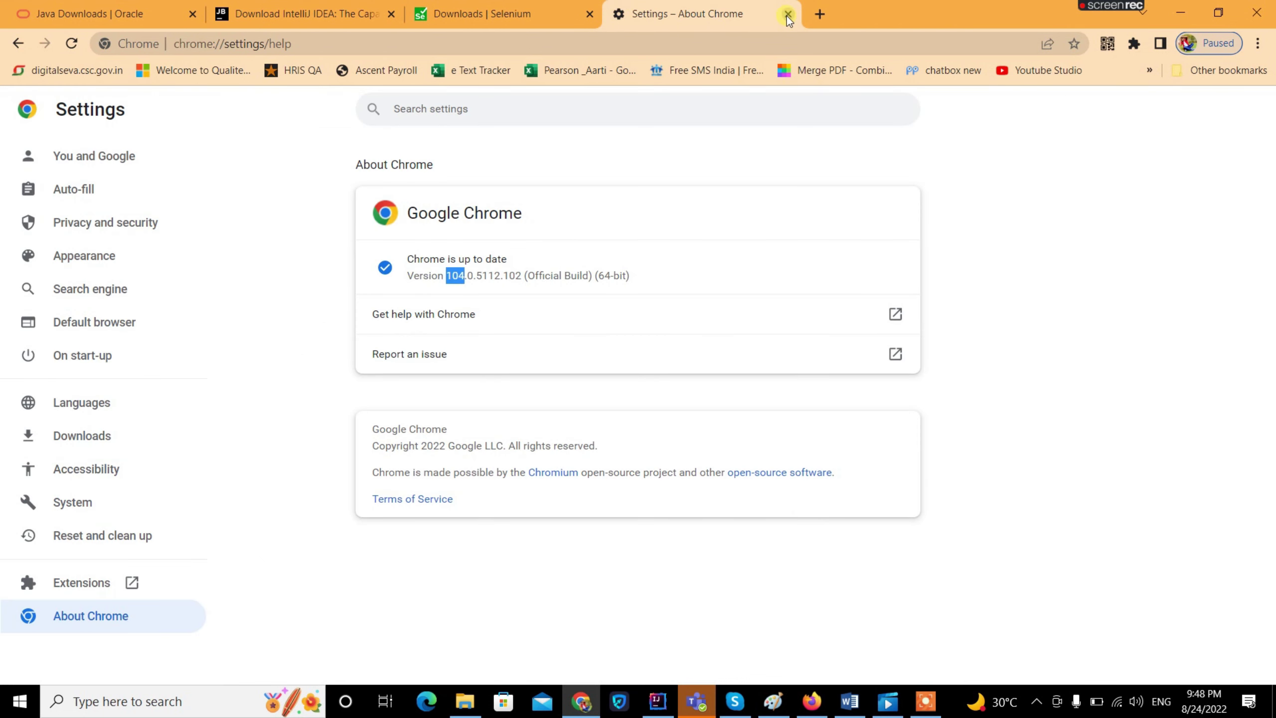
{"action": "left_click", "coordinate": [786, 15]}
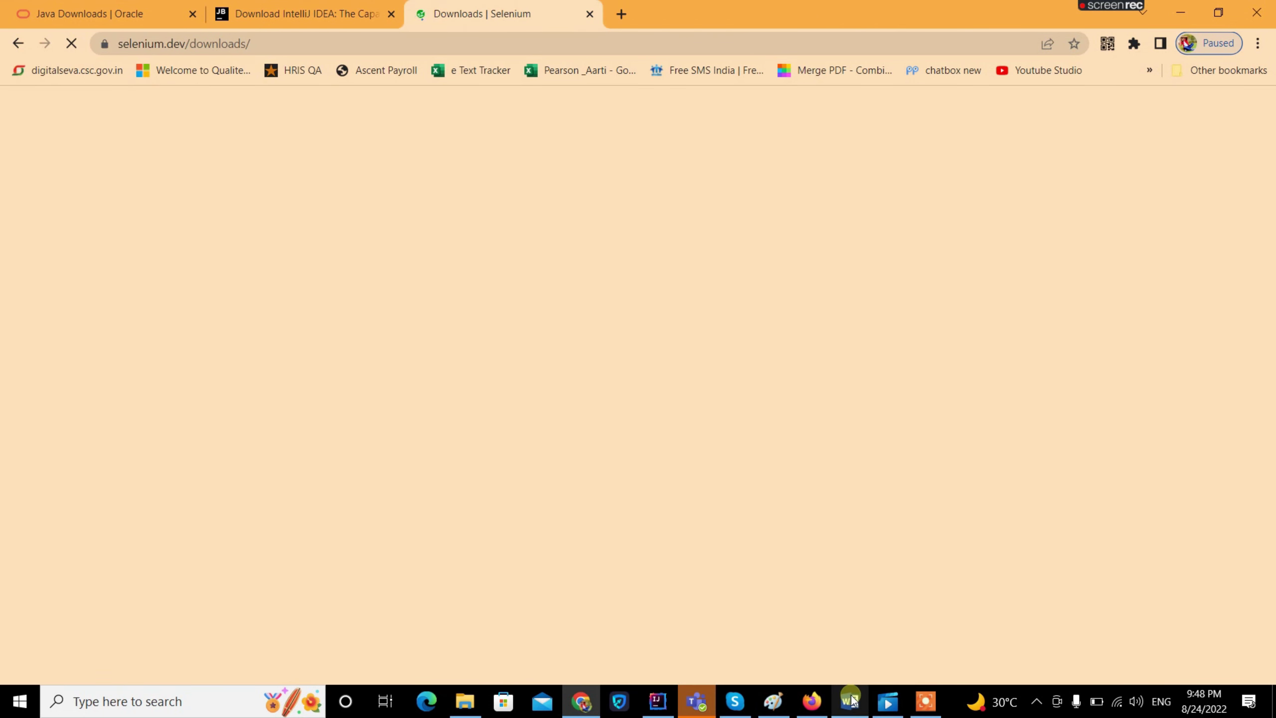
{"action": "mouse_move", "coordinate": [850, 704]}
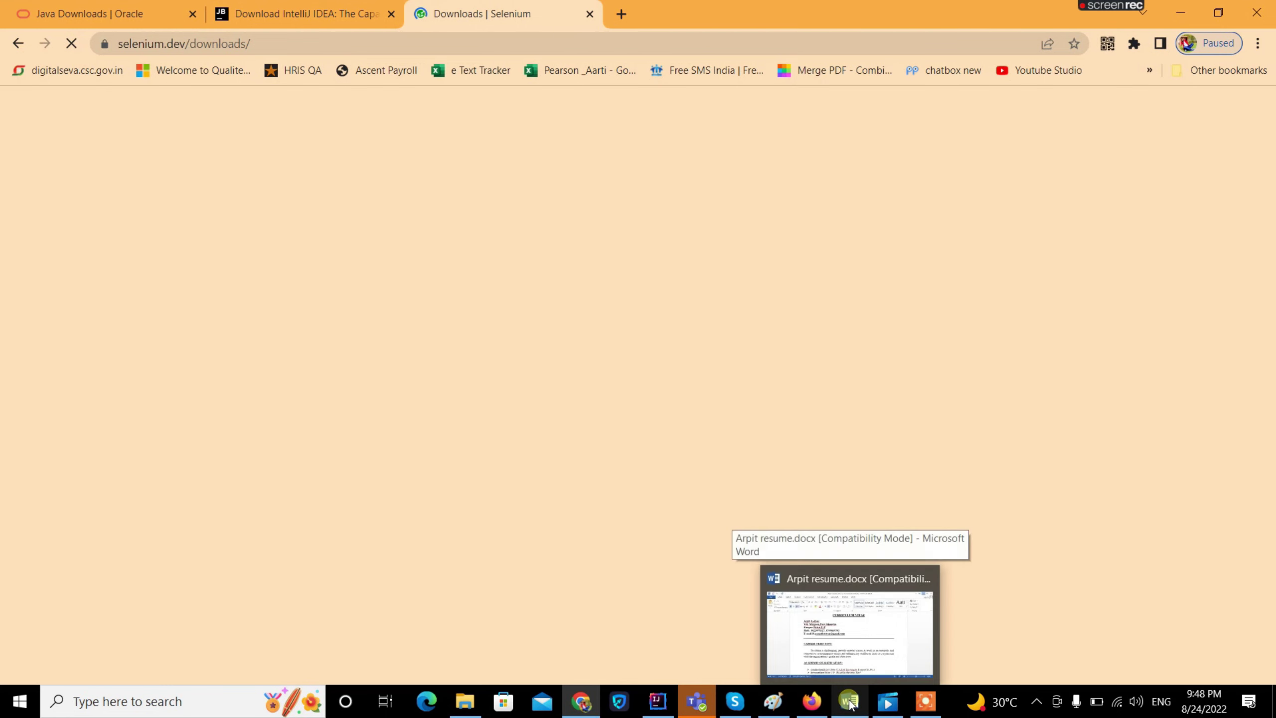
{"action": "left_click", "coordinate": [668, 699]}
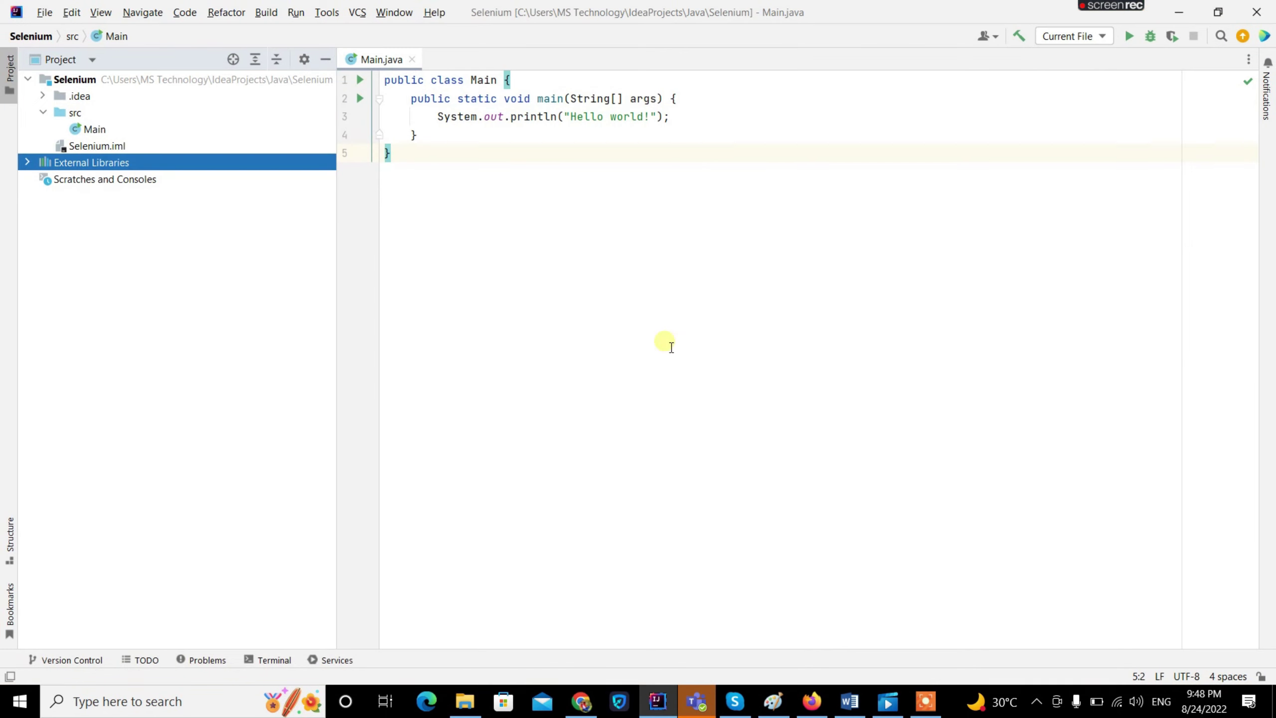
Add the declaration "package com.selenium;" above the Main class in Main.java, with an empty line below it
{"action": "left_click", "coordinate": [556, 205]}
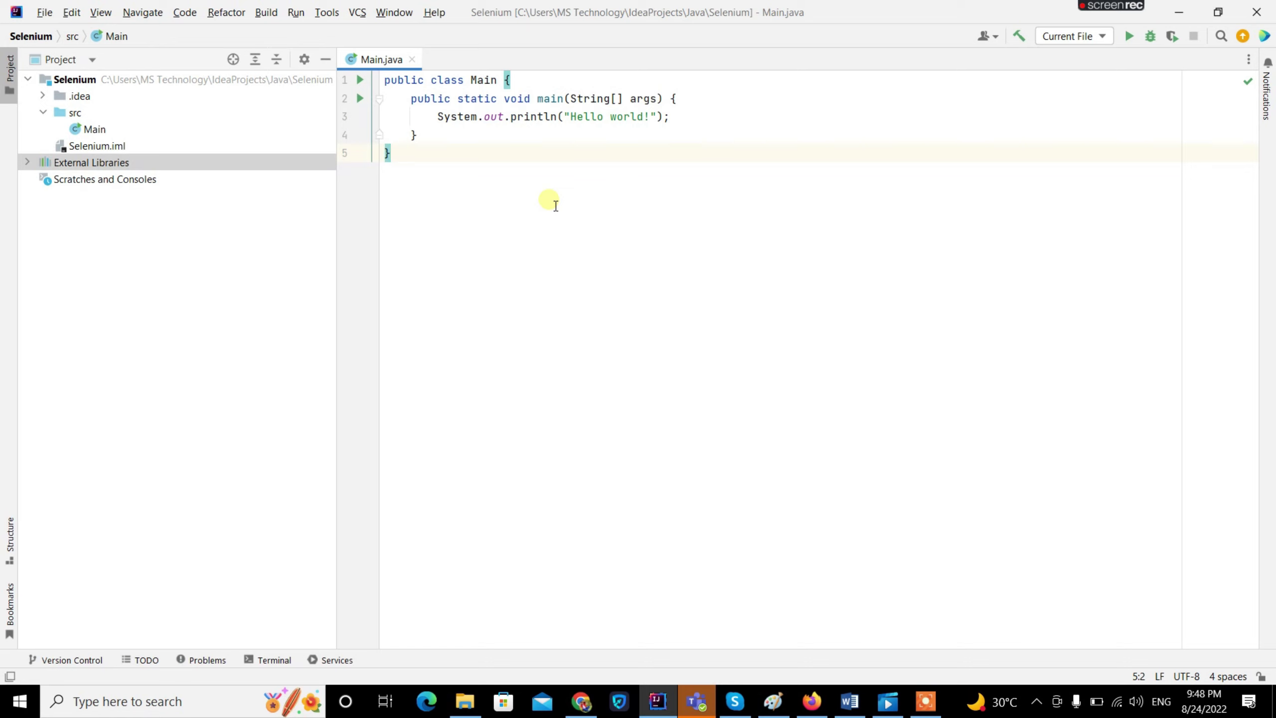
{"action": "left_click", "coordinate": [388, 84]}
{"action": "key", "text": "Home"}
{"action": "key", "text": "Return"}
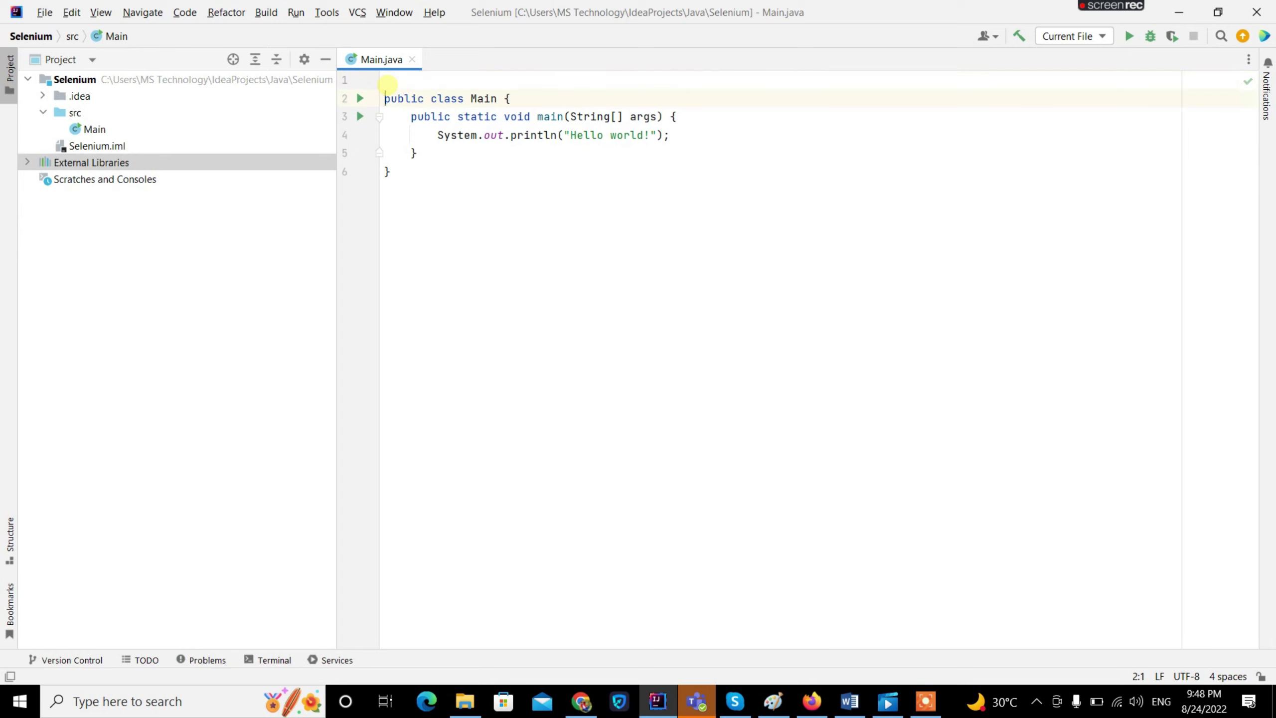
{"action": "left_click", "coordinate": [425, 80]}
{"action": "key", "text": "Return"}
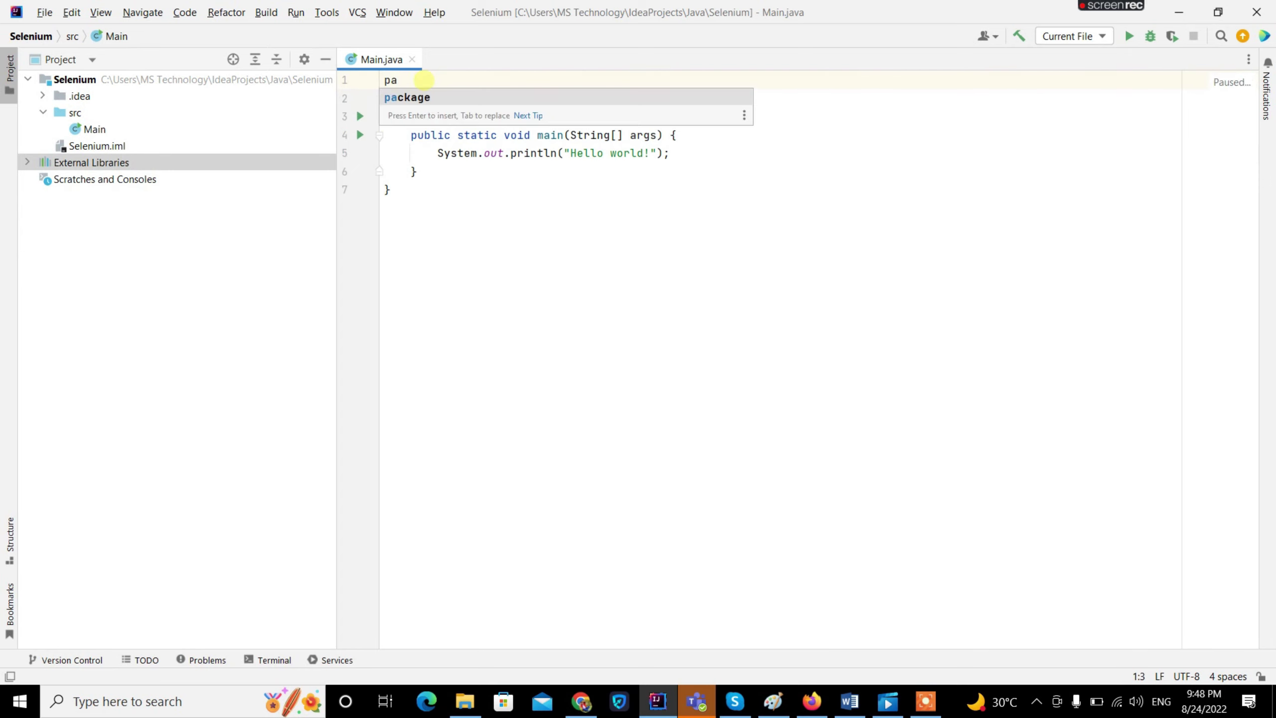
{"action": "key", "text": "Return"}
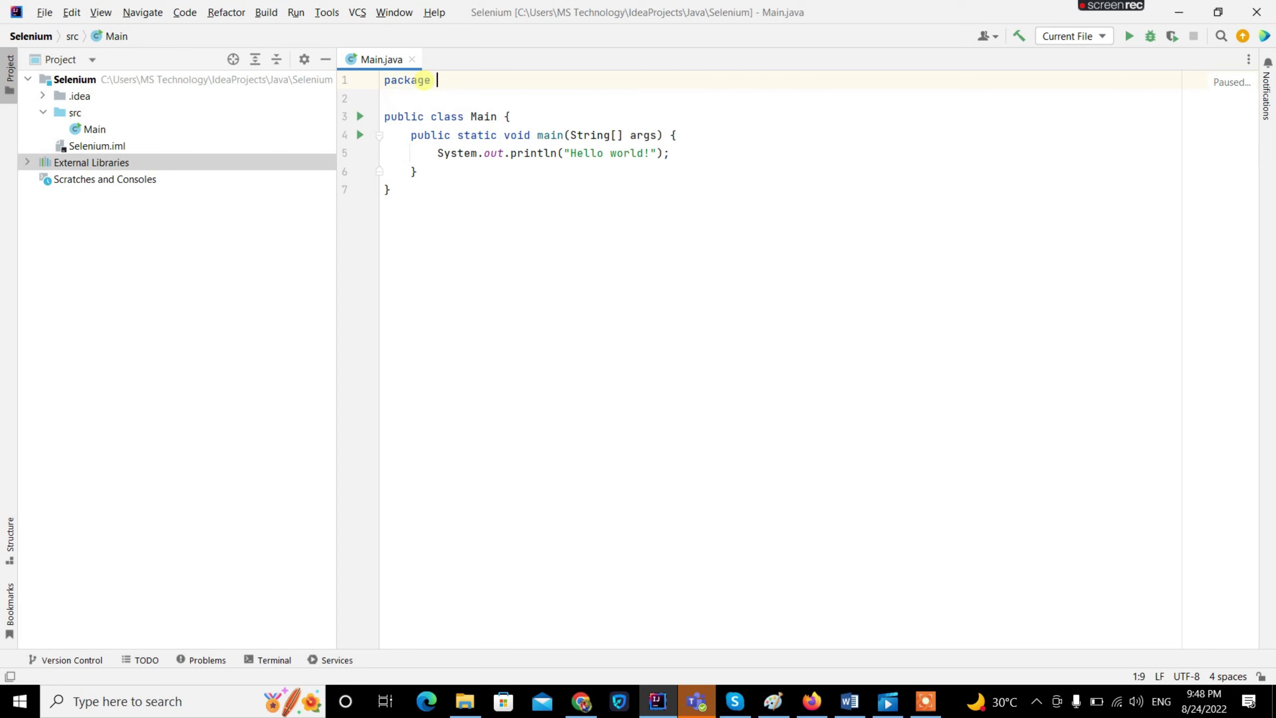
{"action": "type", "text": "com.se"}
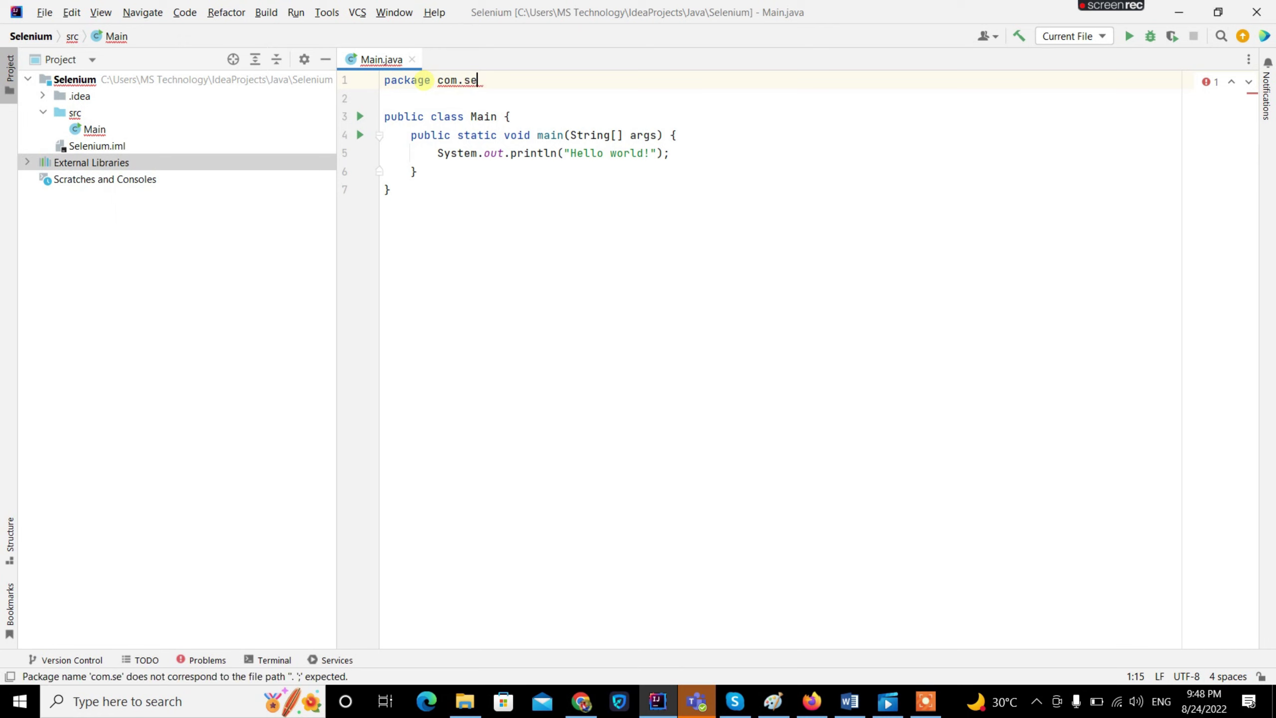
{"action": "type", "text": "lenium;"}
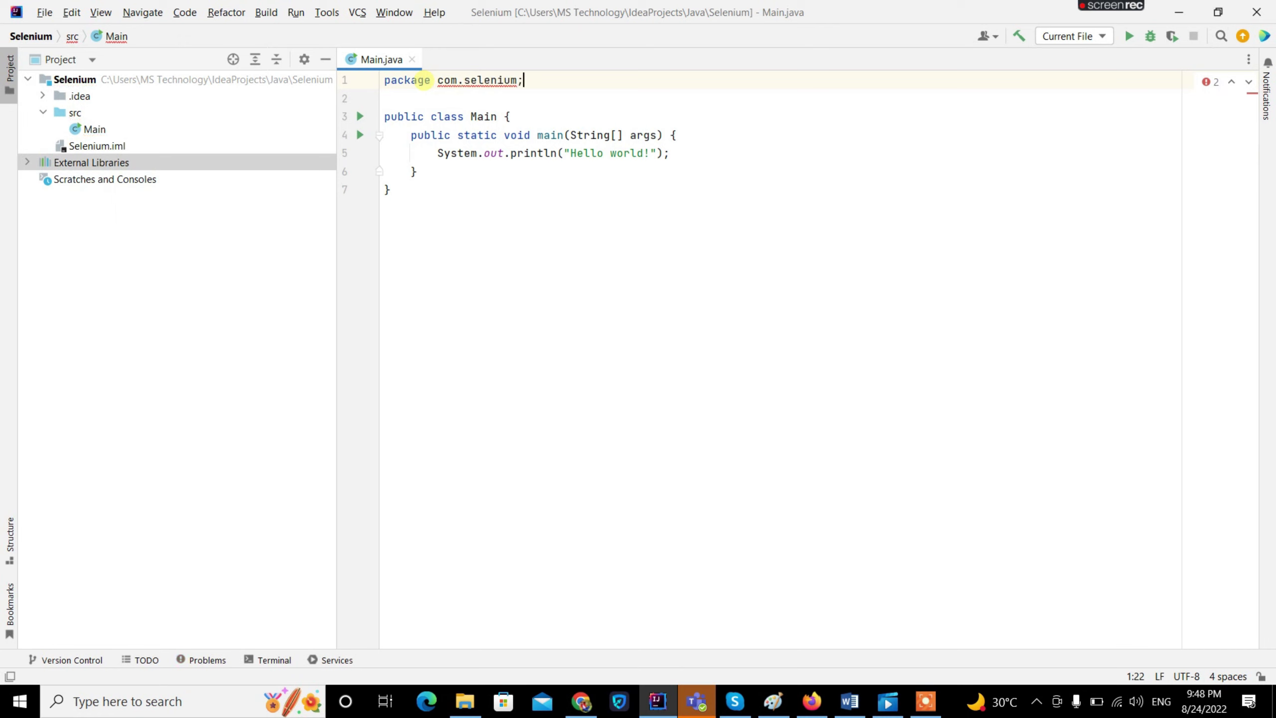
{"action": "key", "text": "Return"}
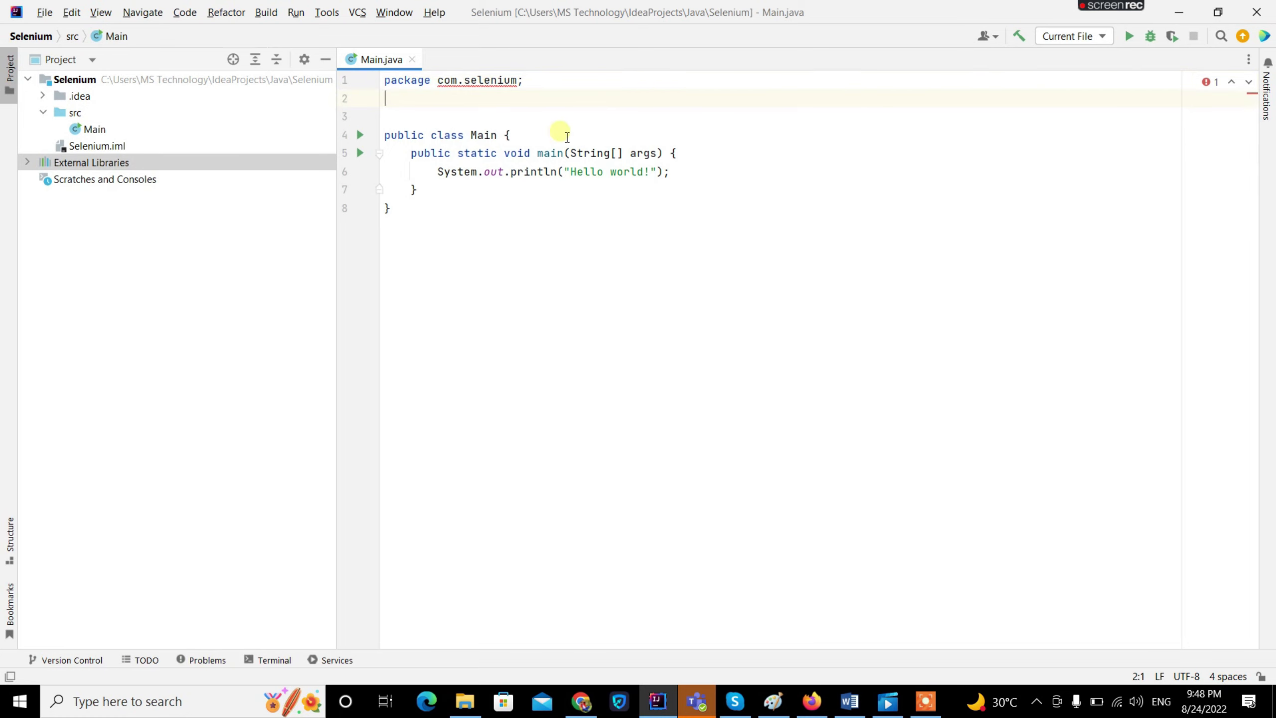
Insert an empty line at the start of the main method, above the Hello world print statement
{"action": "left_click", "coordinate": [701, 153]}
{"action": "key", "text": "Return"}
{"action": "key", "text": "Return"}
{"action": "key", "text": "Return"}
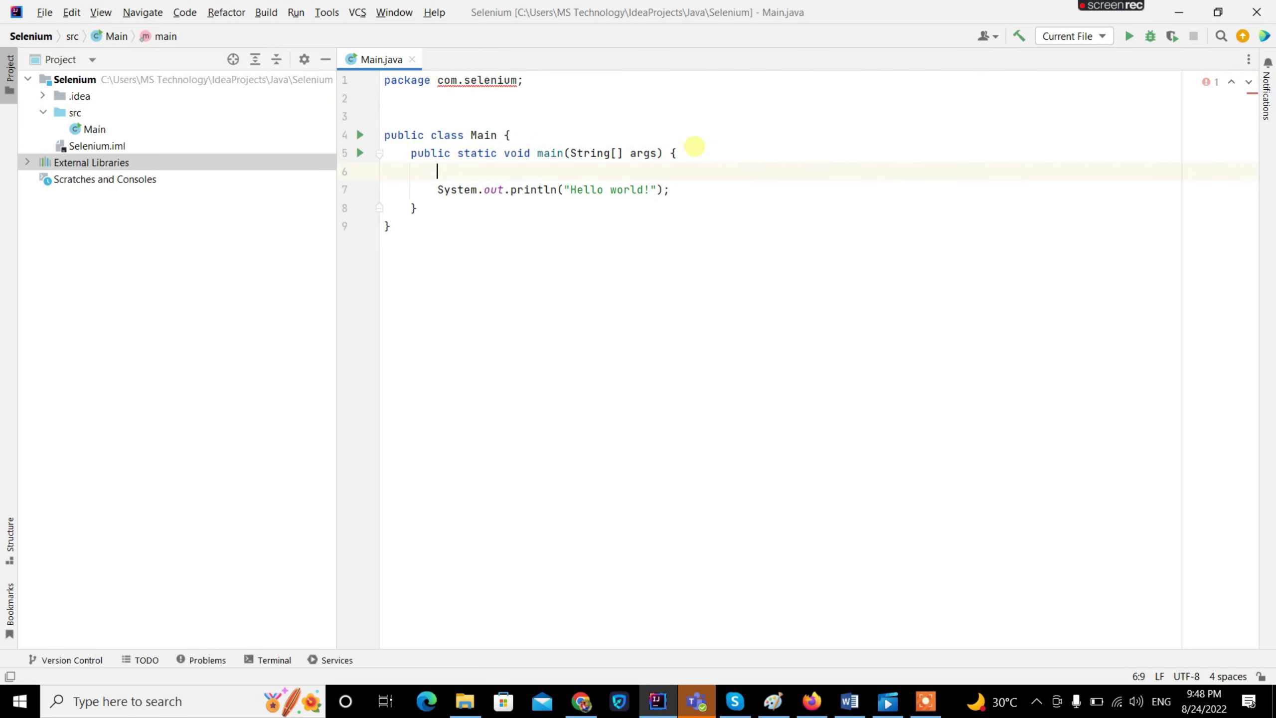
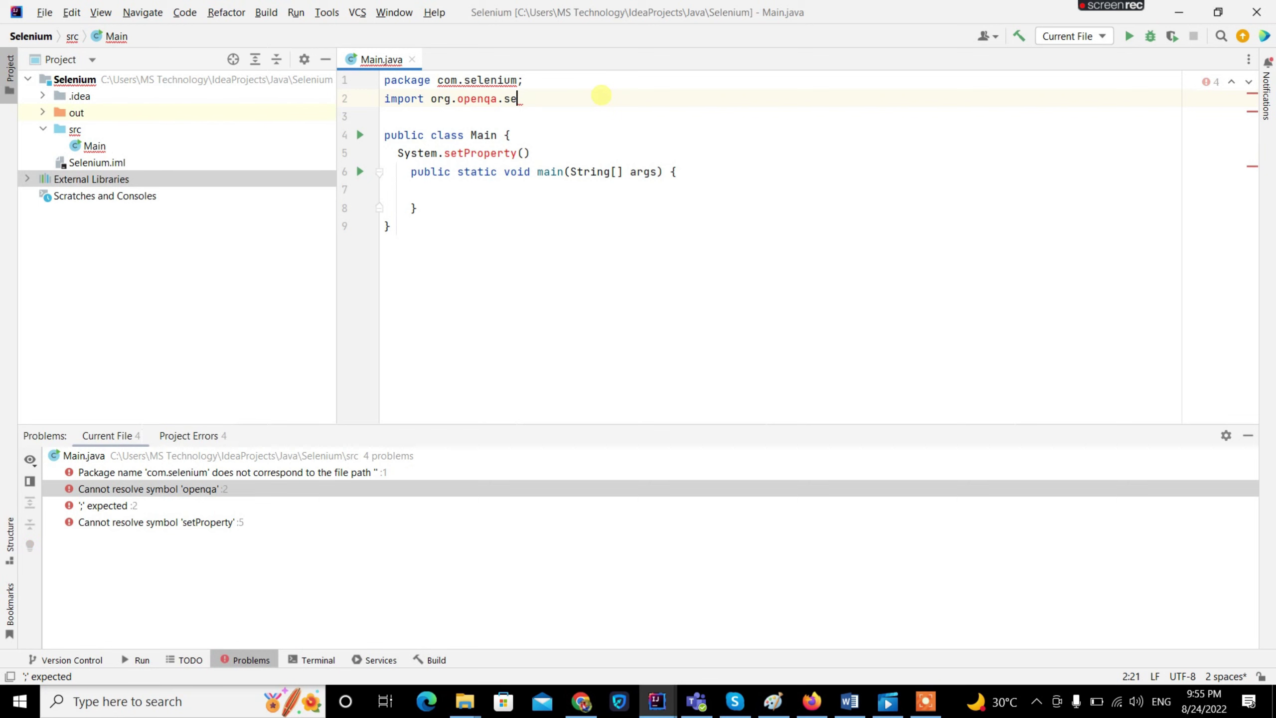
Cut the unfinished import on line 2 back to "import o" and open the Selenium module's dependencies in Project Structure
{"action": "key", "text": "BackSpace"}
{"action": "key", "text": "BackSpace"}
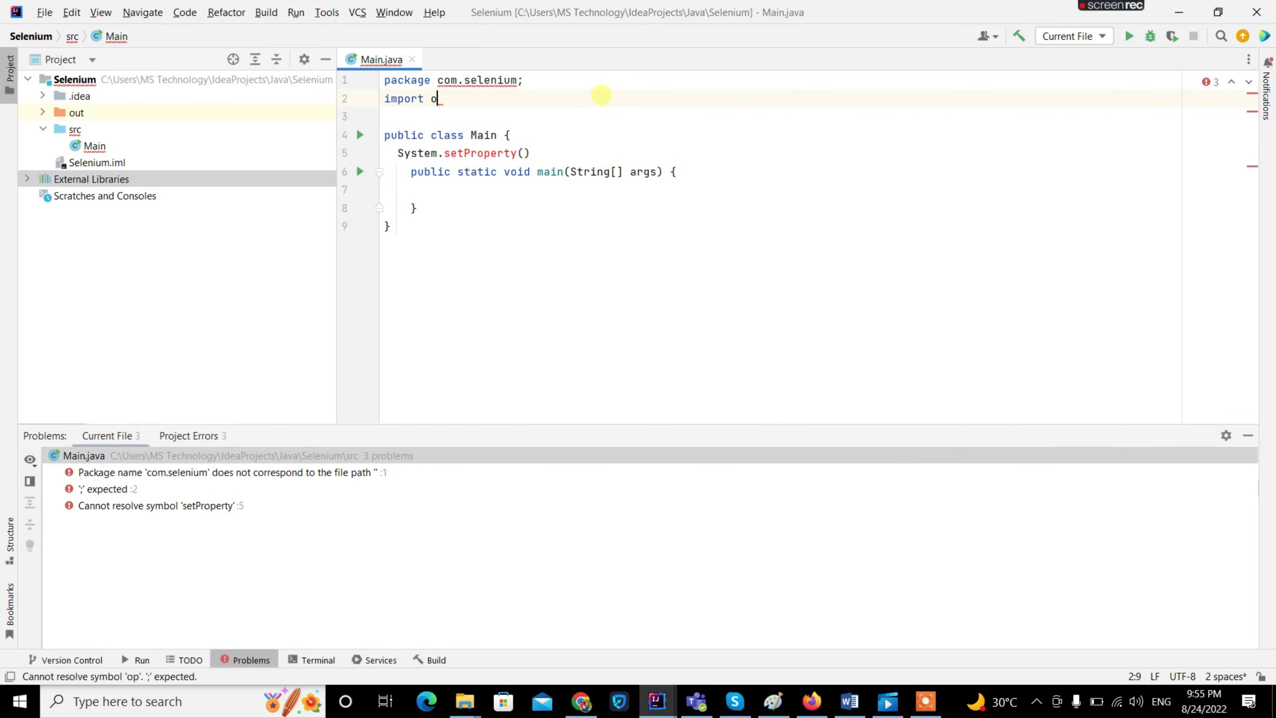
{"action": "left_click", "coordinate": [58, 13]}
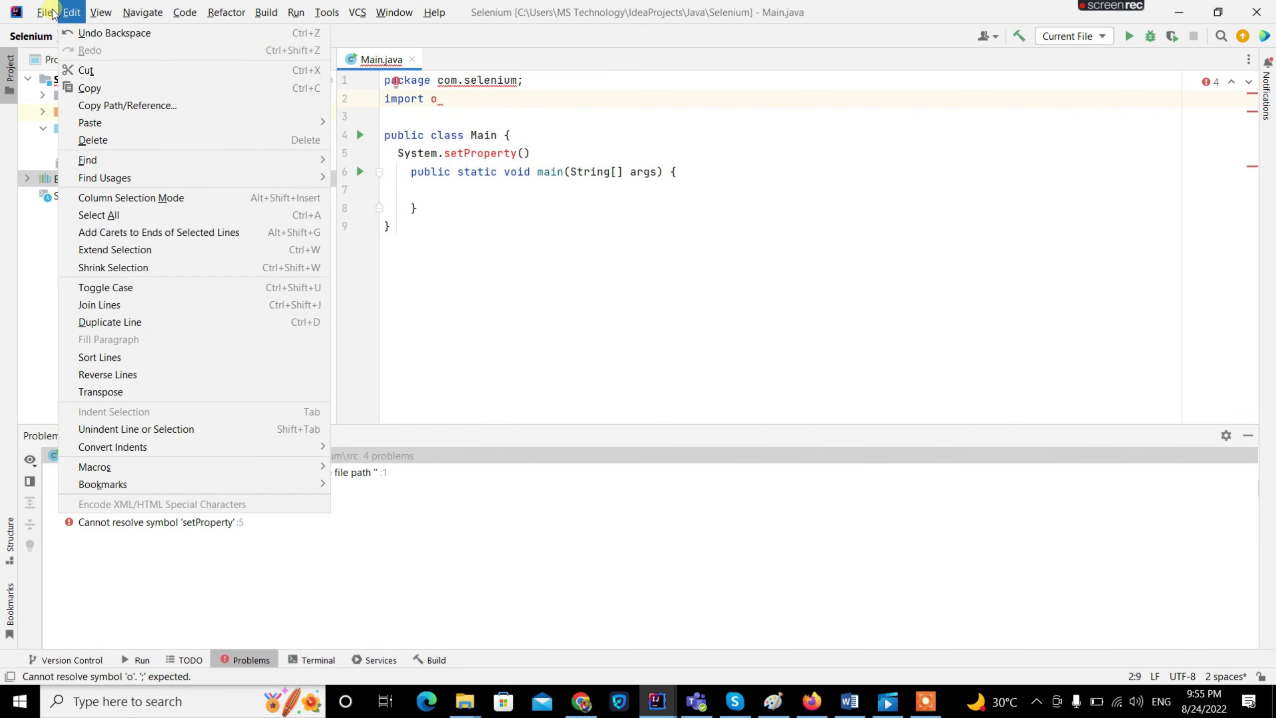
{"action": "left_click", "coordinate": [78, 159]}
{"action": "scroll", "coordinate": [786, 365], "scroll_direction": "down", "scroll_amount": 5}
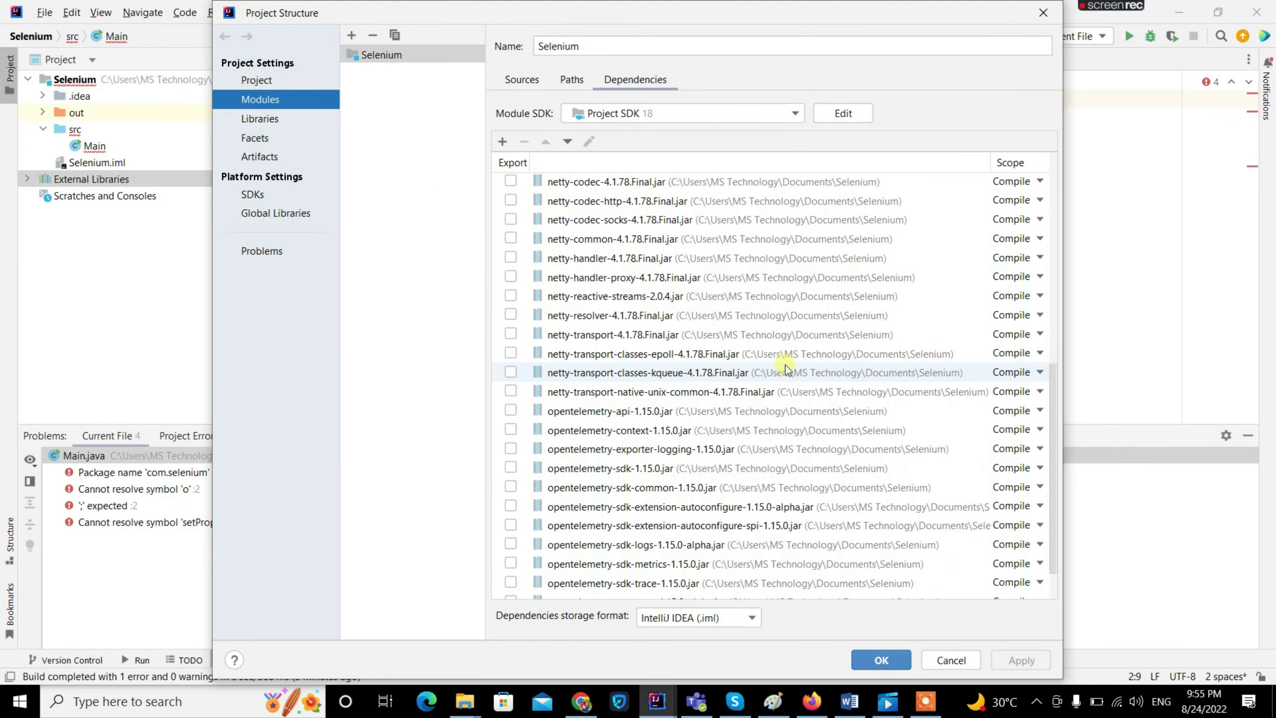
{"action": "scroll", "coordinate": [786, 365], "scroll_direction": "up", "scroll_amount": 5}
Select all the jar entries from async-http-client-2.12.3.jar downward in the module's dependencies and remove them
{"action": "left_click", "coordinate": [509, 221]}
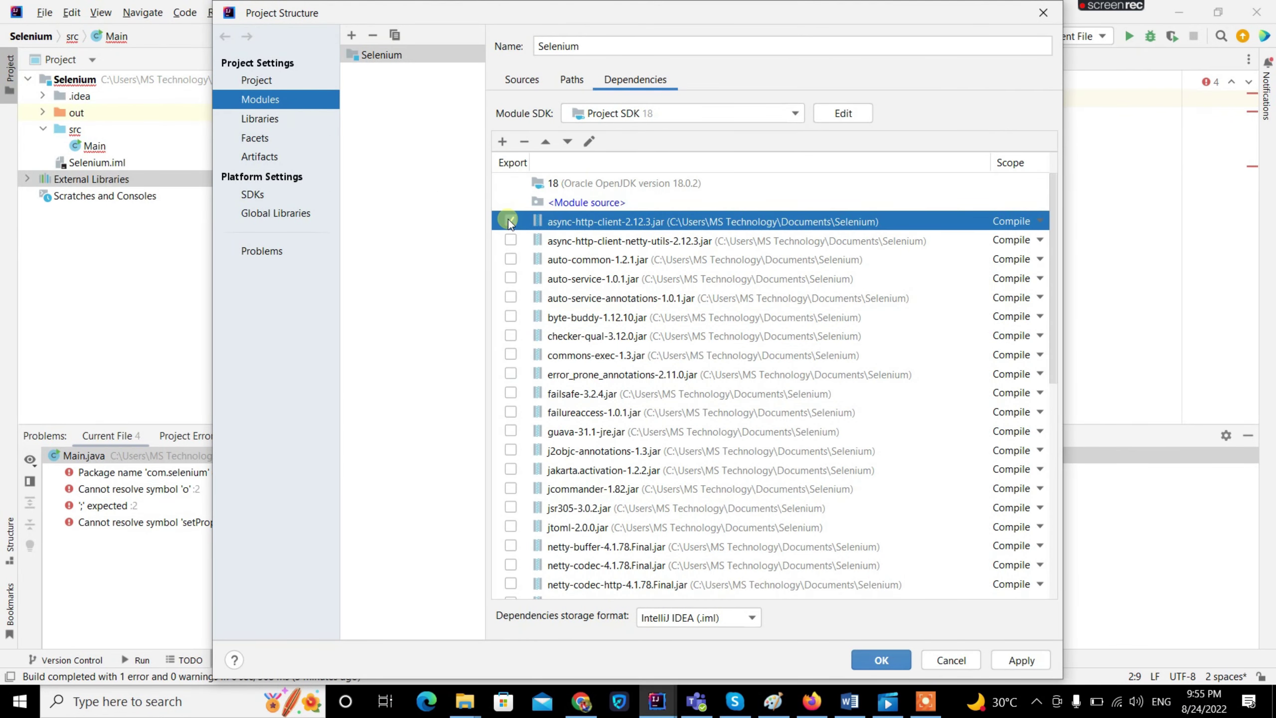
{"action": "key", "text": "shift+Down"}
{"action": "key", "text": "shift+Down"}
{"action": "key", "text": "shift+Down"}
{"action": "key", "text": "shift+Down"}
{"action": "key", "text": "shift+Down"}
{"action": "key", "text": "shift+Down"}
{"action": "key", "text": "shift+Down"}
{"action": "key", "text": "shift+Down"}
{"action": "key", "text": "shift+Down"}
{"action": "key", "text": "shift+Down"}
{"action": "key", "text": "shift+Down"}
{"action": "key", "text": "shift+Down"}
{"action": "key", "text": "shift+Down"}
{"action": "key", "text": "shift+Down"}
{"action": "key", "text": "shift+Down"}
{"action": "key", "text": "shift+Down"}
{"action": "key", "text": "shift+Down"}
{"action": "key", "text": "shift+Down"}
{"action": "key", "text": "shift+Down"}
{"action": "key", "text": "shift+Down"}
{"action": "key", "text": "shift+Down"}
{"action": "key", "text": "shift+Down"}
{"action": "key", "text": "shift+Down"}
{"action": "key", "text": "shift+Down"}
{"action": "key", "text": "shift+Down"}
{"action": "key", "text": "shift+Down"}
{"action": "key", "text": "shift+Down"}
{"action": "key", "text": "shift+Down"}
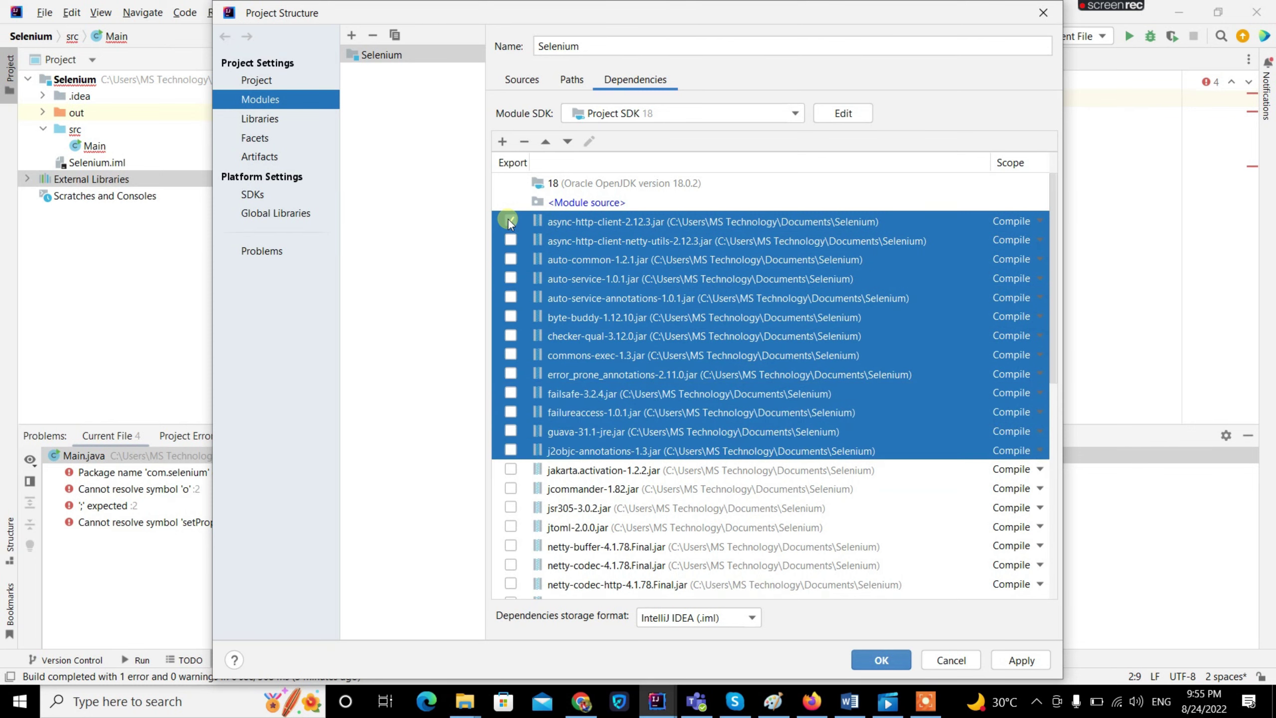
{"action": "key", "text": "shift+Down"}
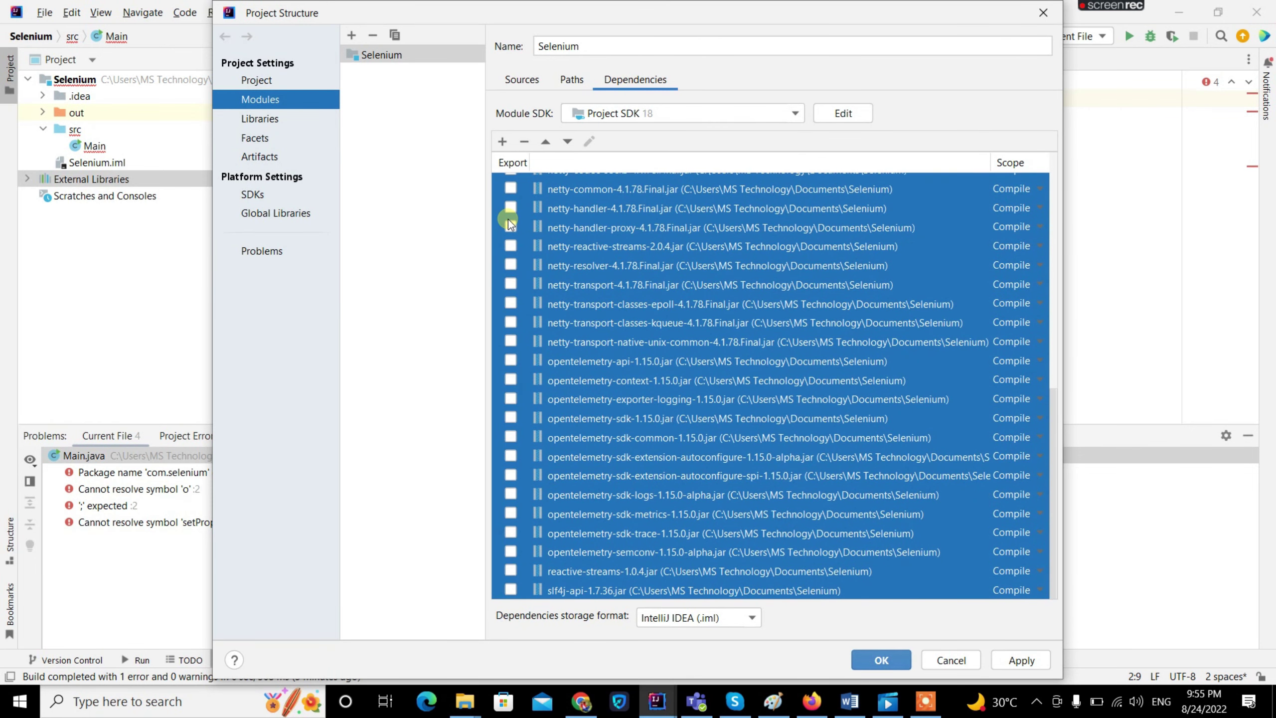
{"action": "scroll", "coordinate": [758, 251], "scroll_direction": "up", "scroll_amount": 8}
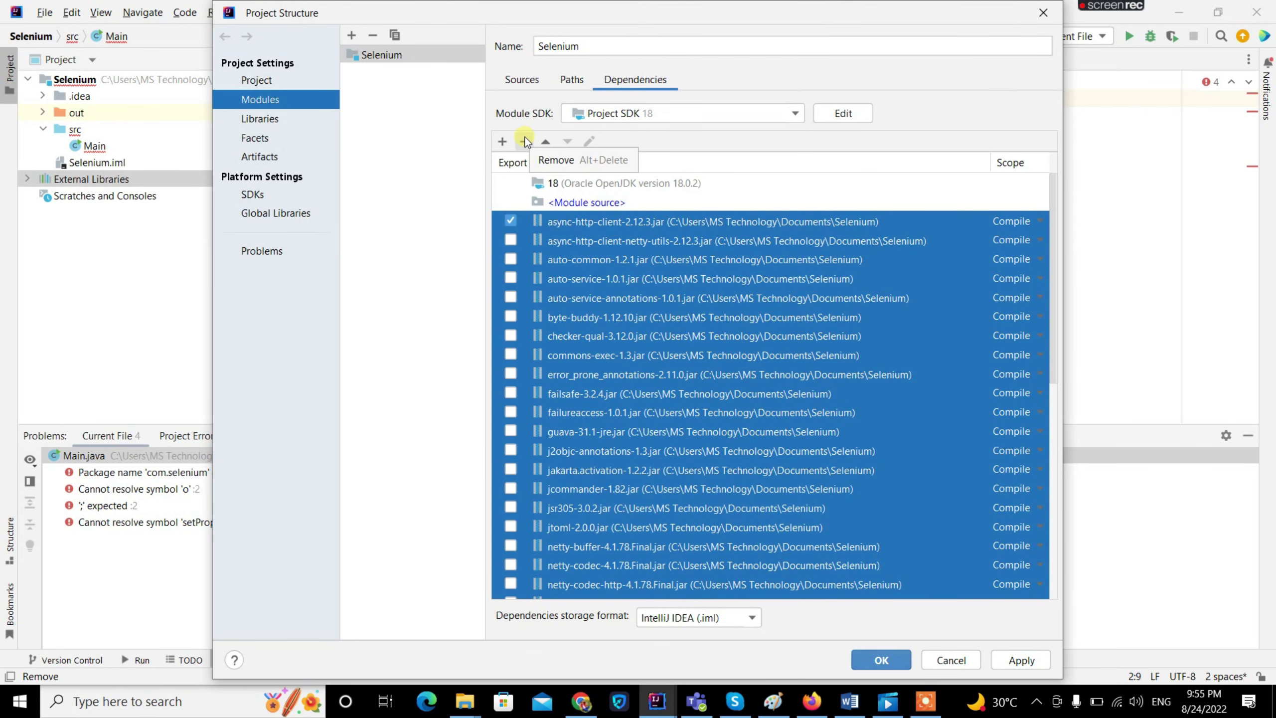
{"action": "left_click", "coordinate": [525, 141]}
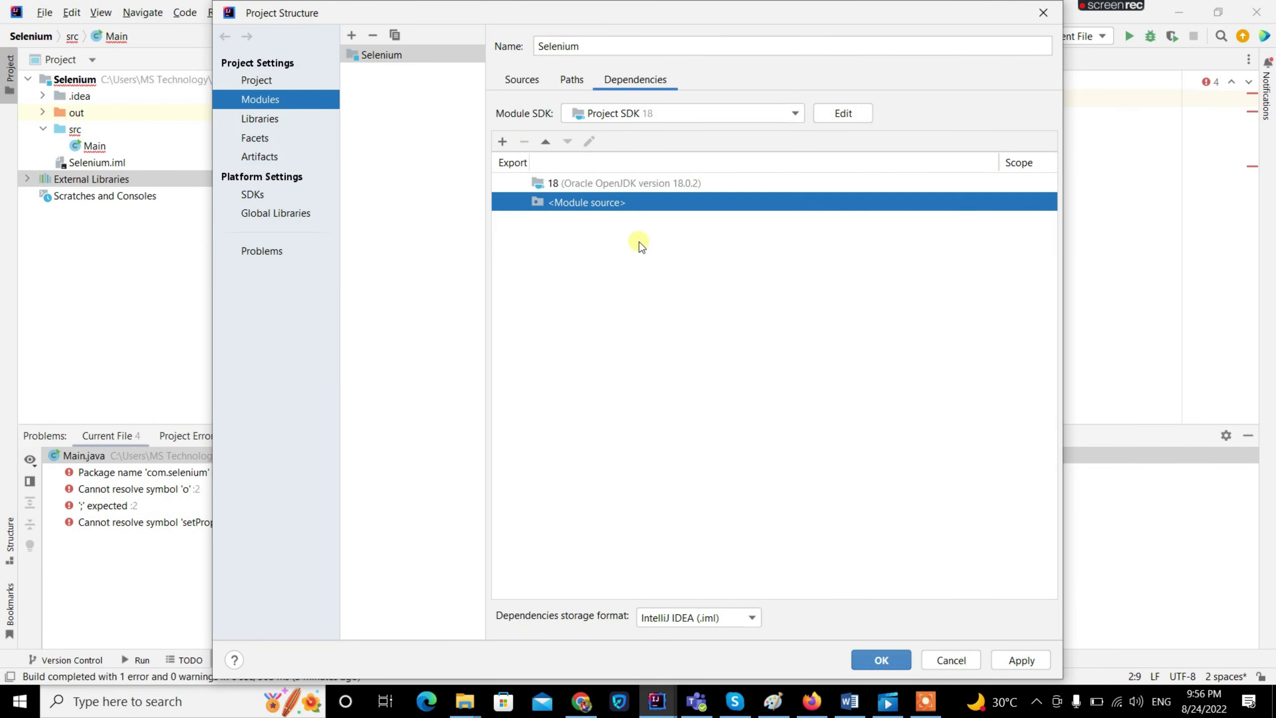
Start adding JARs to the module's dependencies and expand the Selenium folder inside Documents
{"action": "left_click", "coordinate": [502, 141]}
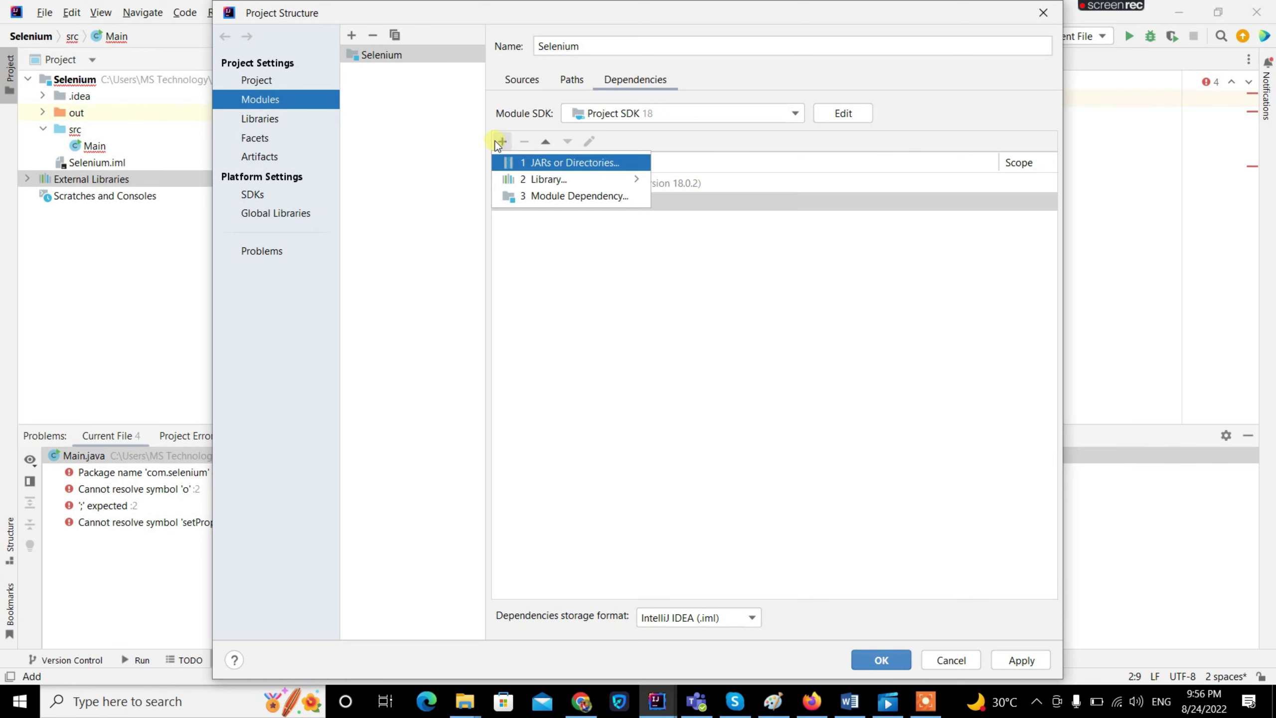
{"action": "left_click", "coordinate": [622, 162]}
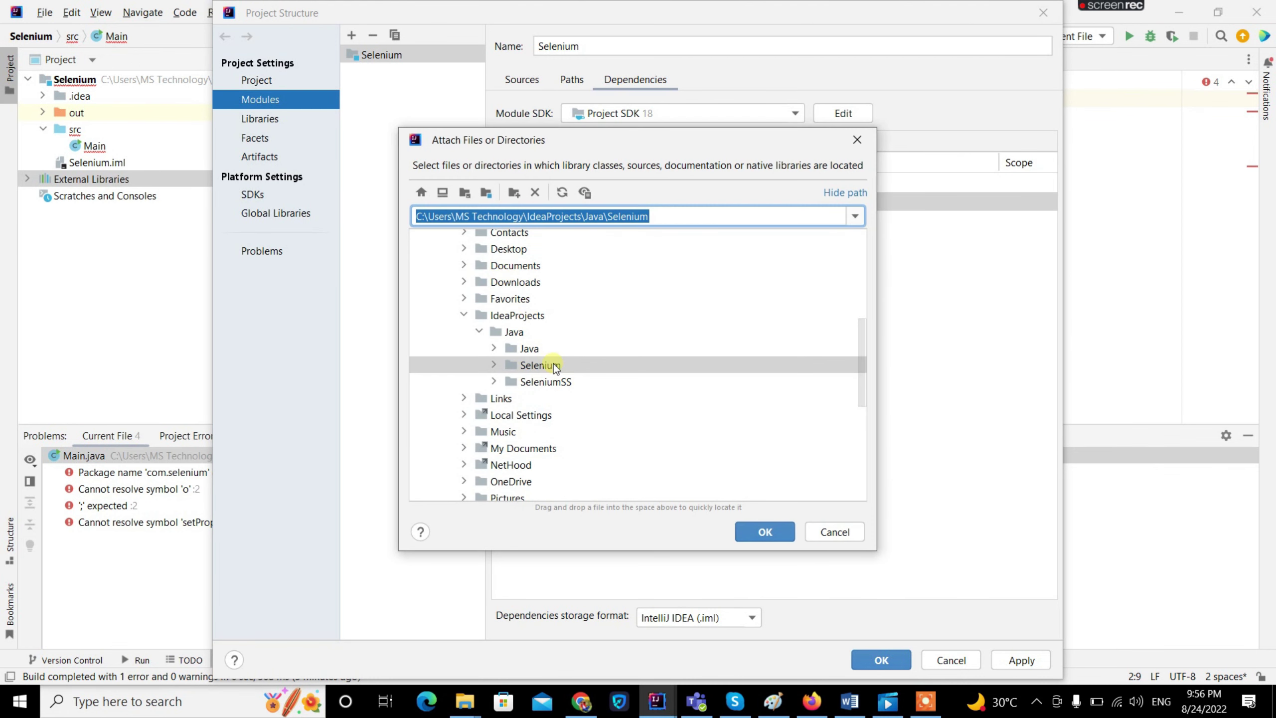
{"action": "scroll", "coordinate": [532, 332], "scroll_direction": "up", "scroll_amount": 1}
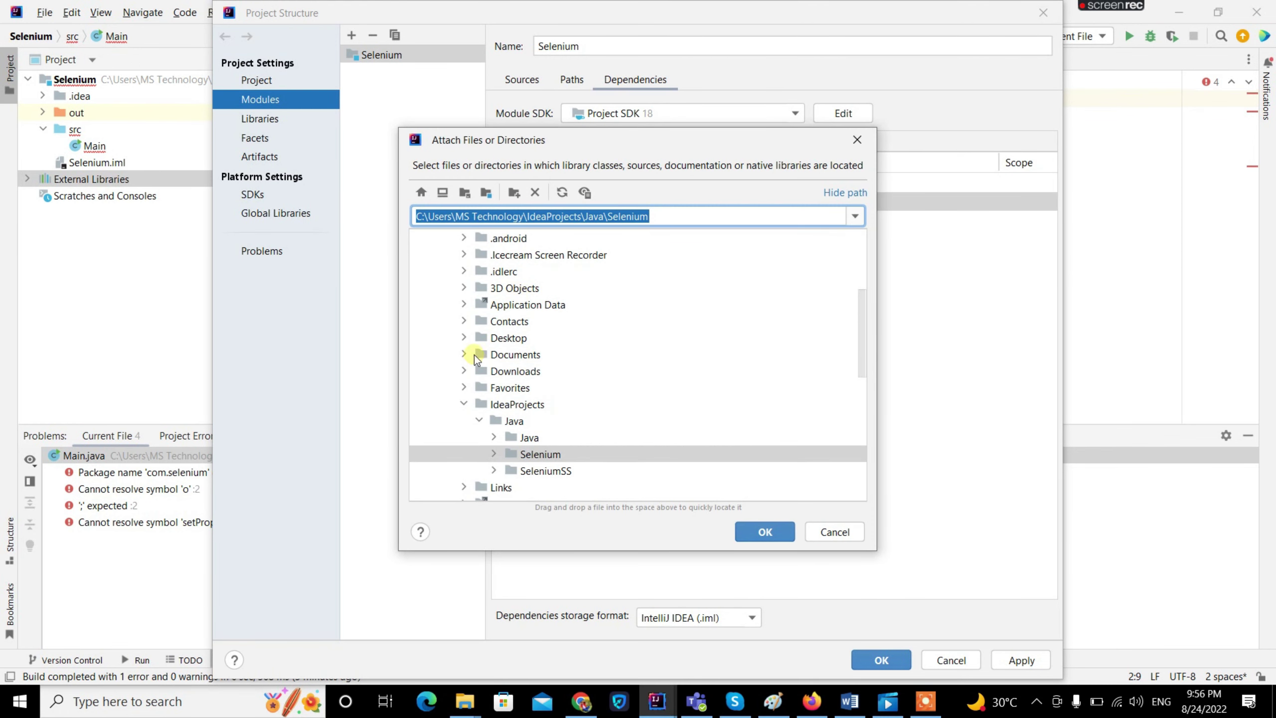
{"action": "left_click", "coordinate": [463, 354]}
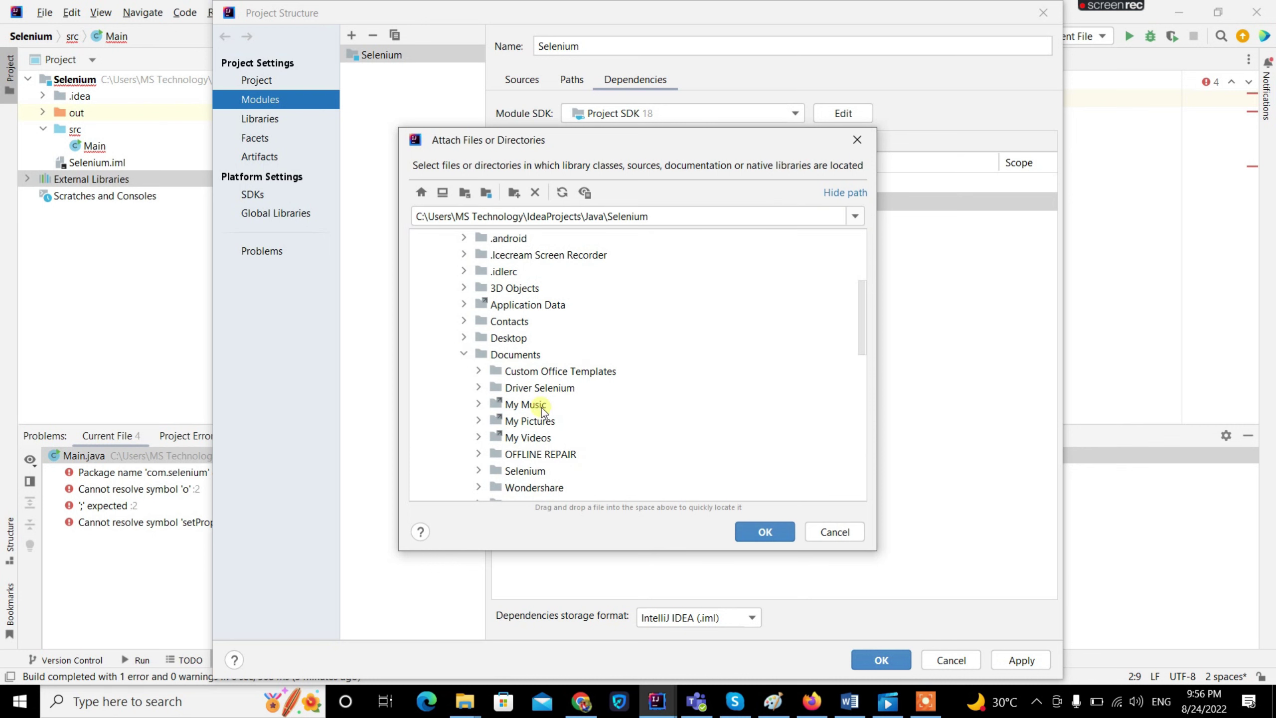
{"action": "scroll", "coordinate": [563, 452], "scroll_direction": "down", "scroll_amount": 1}
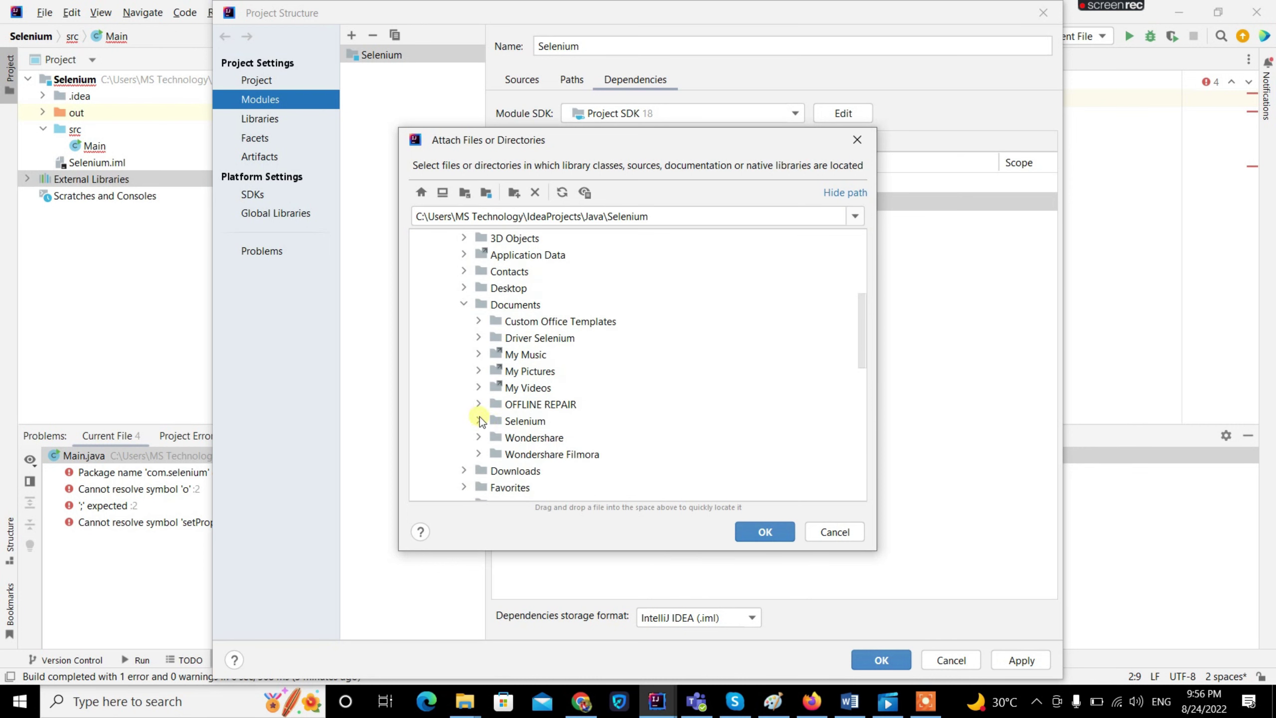
{"action": "left_click", "coordinate": [480, 420]}
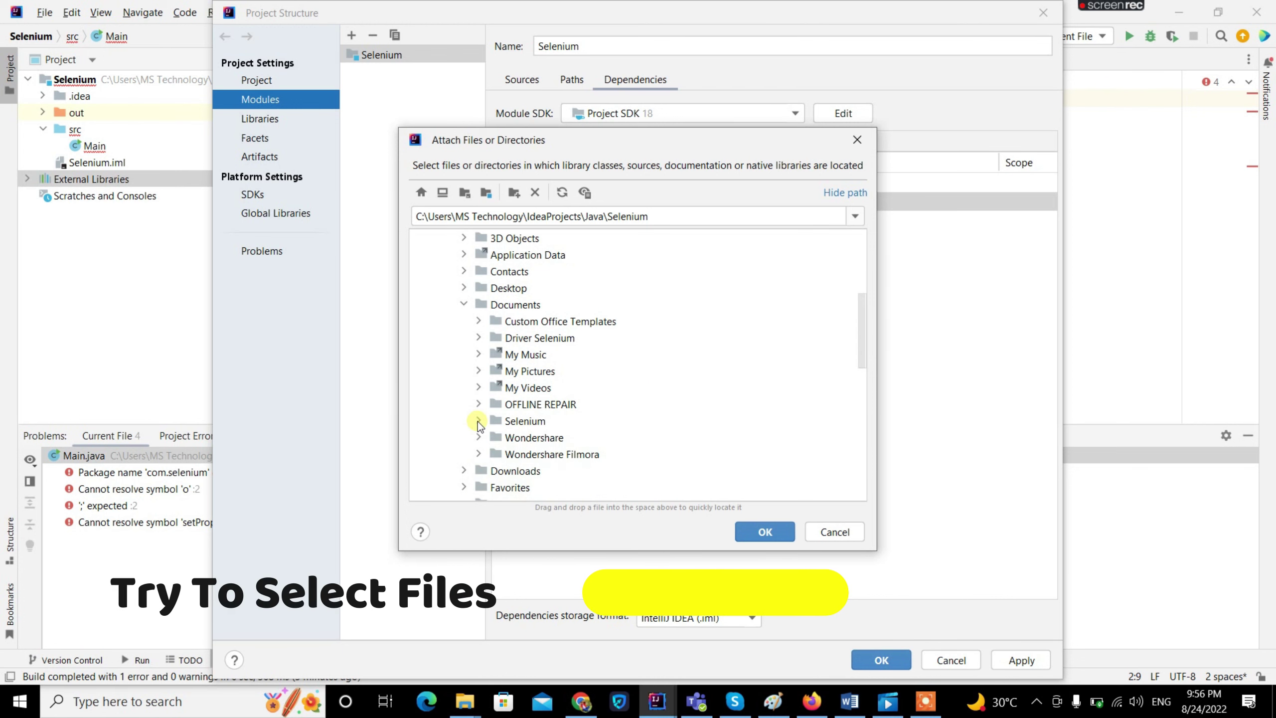
{"action": "left_click", "coordinate": [477, 421]}
{"action": "scroll", "coordinate": [588, 295], "scroll_direction": "down", "scroll_amount": 4}
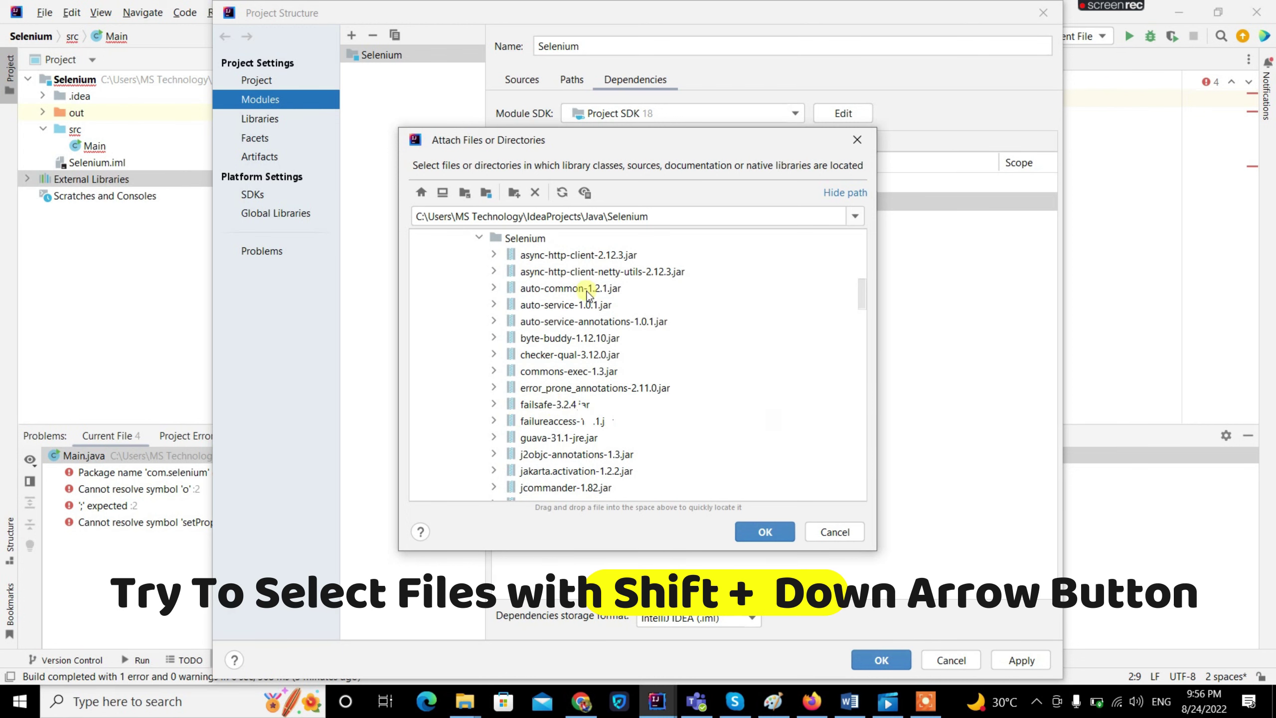
Attach all jars in the Selenium folder, from async-http-client-2.12.3.jar to slf4j-api-1.7.36.jar, as a module dependency and accept the project structure
{"action": "left_click", "coordinate": [562, 257]}
{"action": "key", "text": "shift+Down"}
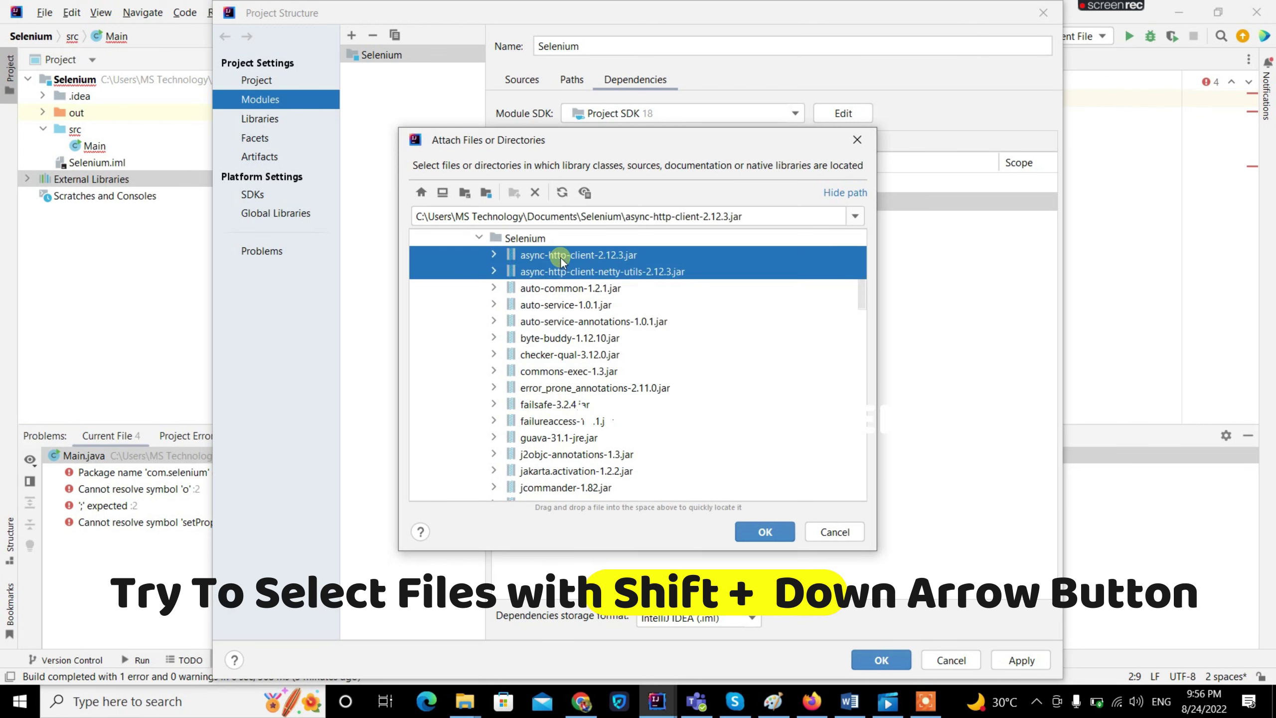
{"action": "key", "text": "shift+Down"}
{"action": "key", "text": "shift+Down"}
{"action": "key", "text": "shift+Down"}
{"action": "key", "text": "shift+Down"}
{"action": "key", "text": "shift+Down"}
{"action": "key", "text": "shift+Down"}
{"action": "key", "text": "shift+Down"}
{"action": "key", "text": "shift+Down"}
{"action": "key", "text": "shift+Down"}
{"action": "key", "text": "shift+Down"}
{"action": "key", "text": "shift+Down"}
{"action": "key", "text": "shift+Down"}
{"action": "key", "text": "shift+Down"}
{"action": "key", "text": "shift+Down"}
{"action": "key", "text": "shift+Down"}
{"action": "key", "text": "shift+Down"}
{"action": "key", "text": "shift+Down"}
{"action": "key", "text": "shift+Down"}
{"action": "key", "text": "shift+Down"}
{"action": "key", "text": "shift+Down"}
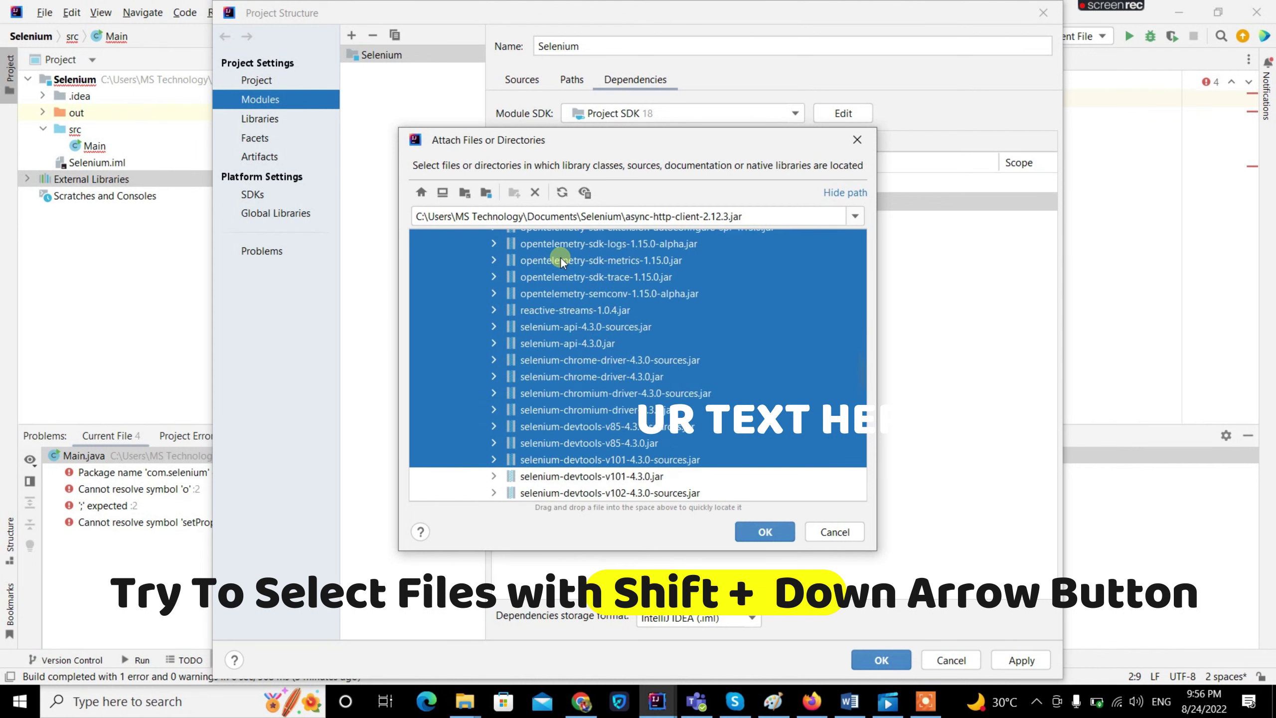
{"action": "key", "text": "shift+Down"}
{"action": "key", "text": "shift+Down"}
{"action": "key", "text": "shift+Down"}
{"action": "key", "text": "shift+Down"}
{"action": "key", "text": "shift+Down"}
{"action": "key", "text": "shift+Down"}
{"action": "key", "text": "shift+Down"}
{"action": "key", "text": "shift+Down"}
{"action": "key", "text": "shift+Down"}
{"action": "key", "text": "shift+Down"}
{"action": "key", "text": "shift+Down"}
{"action": "key", "text": "shift+Down"}
{"action": "key", "text": "shift+Down"}
{"action": "key", "text": "shift+Down"}
{"action": "key", "text": "shift+Down"}
{"action": "key", "text": "shift+Down"}
{"action": "key", "text": "shift+Down"}
{"action": "key", "text": "shift+Down"}
{"action": "key", "text": "shift+Down"}
{"action": "key", "text": "shift+Down"}
{"action": "key", "text": "shift+Up"}
{"action": "key", "text": "shift+Up"}
{"action": "key", "text": "shift+Up"}
{"action": "key", "text": "shift+Up"}
{"action": "key", "text": "shift+Up"}
{"action": "key", "text": "shift+Up"}
{"action": "key", "text": "shift+Up"}
{"action": "key", "text": "shift+Up"}
{"action": "key", "text": "shift+Up"}
{"action": "key", "text": "shift+Up"}
{"action": "key", "text": "shift+Up"}
{"action": "key", "text": "shift+Down"}
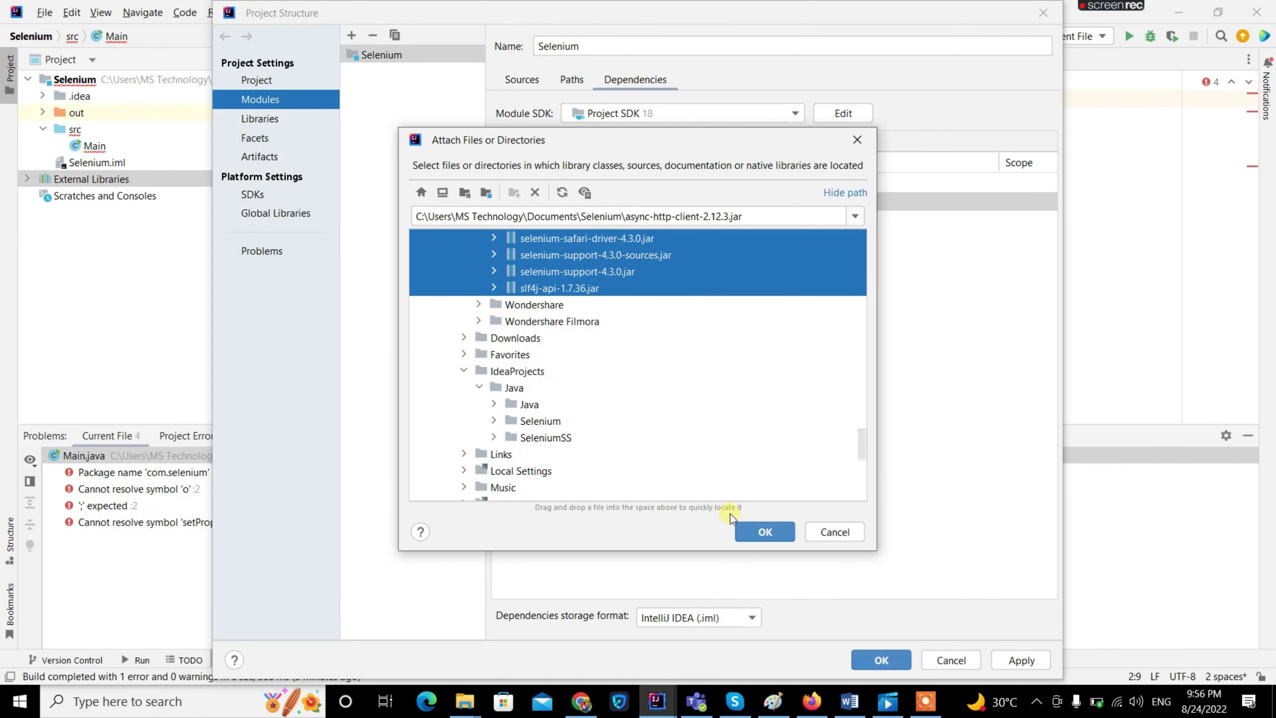
{"action": "left_click", "coordinate": [745, 526]}
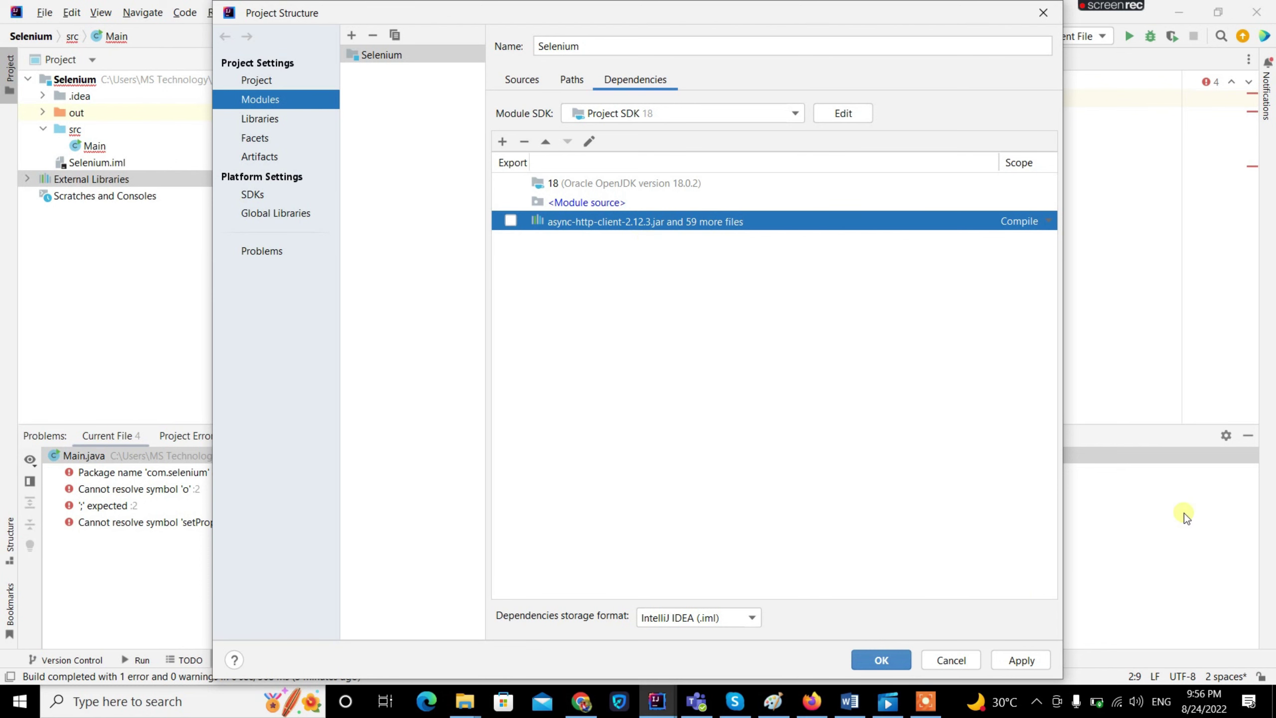
{"action": "left_click", "coordinate": [894, 659]}
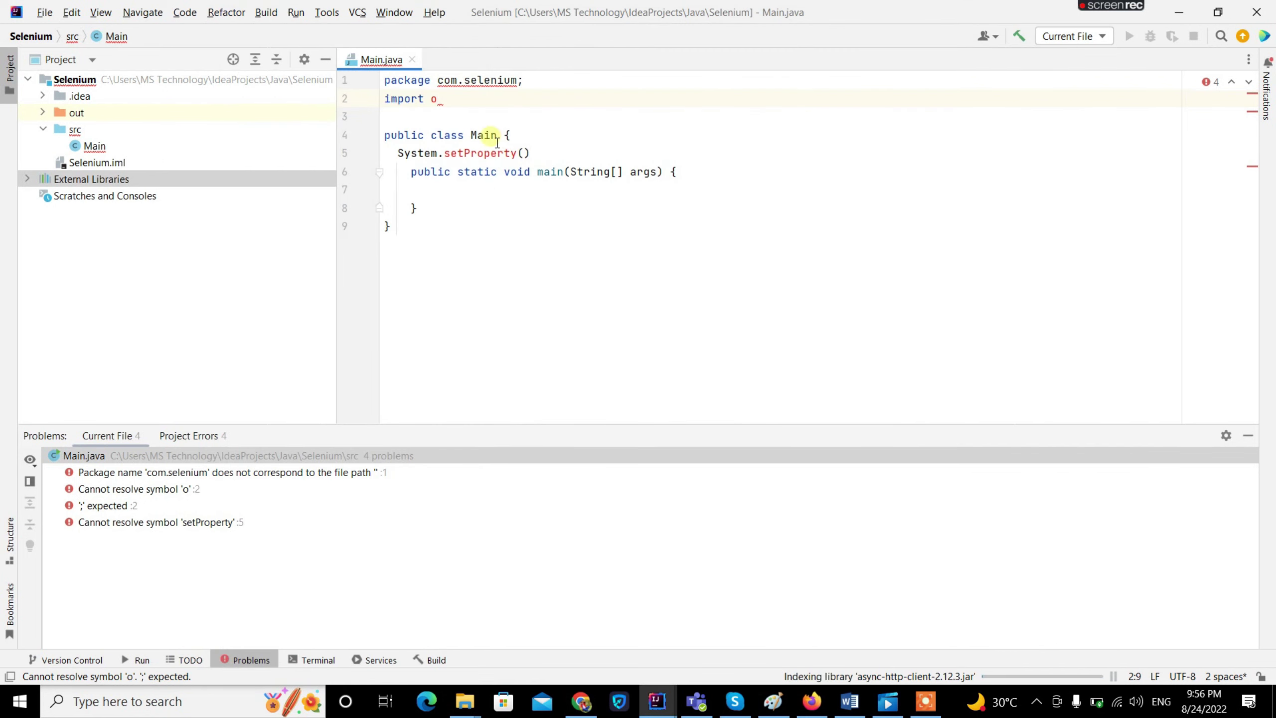
Complete line 2 of Main.java as "import org.openqa.selenium.chrome.ChromeDriver;" and start a new line below it
{"action": "type", "text": "r"}
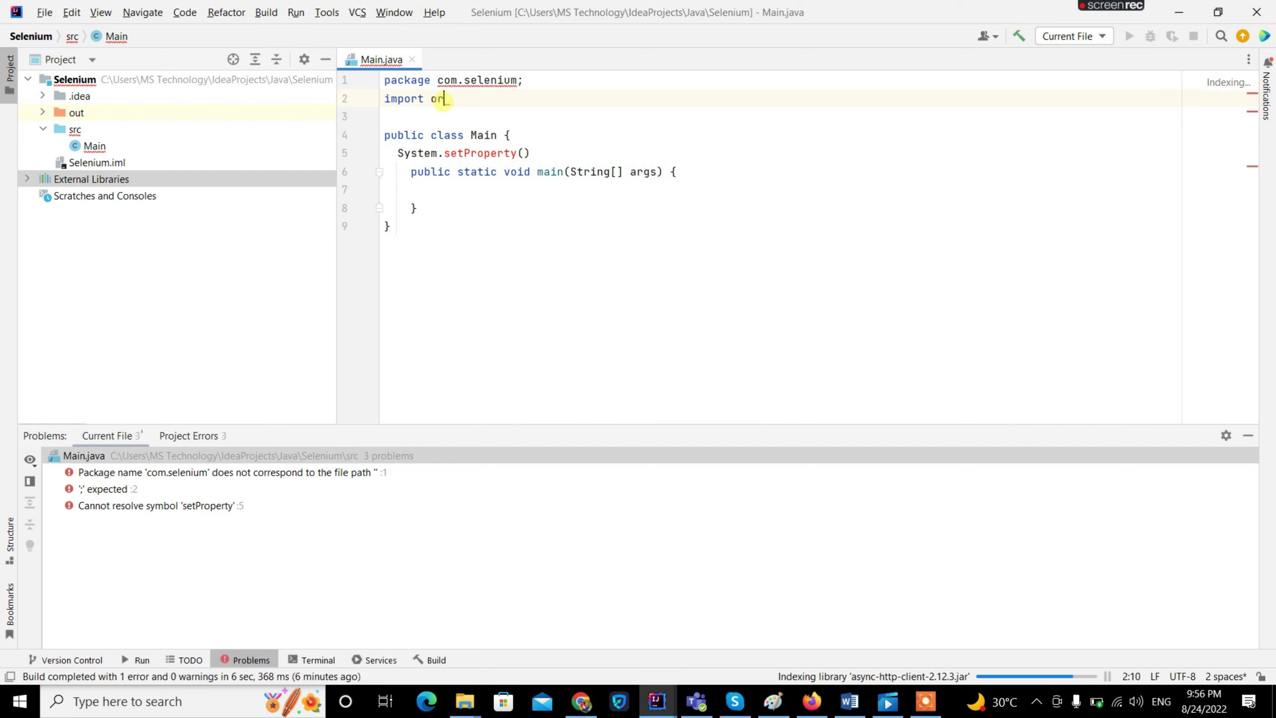
{"action": "type", "text": "g"}
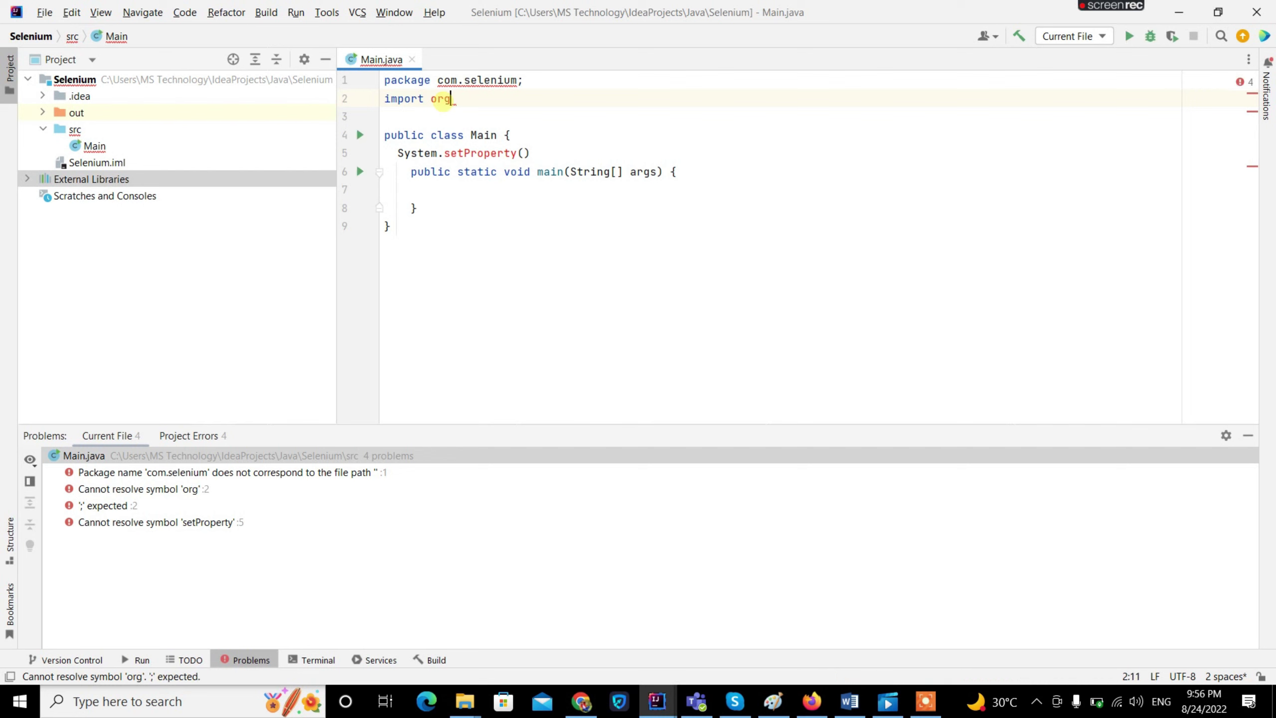
{"action": "type", "text": ".openqa."}
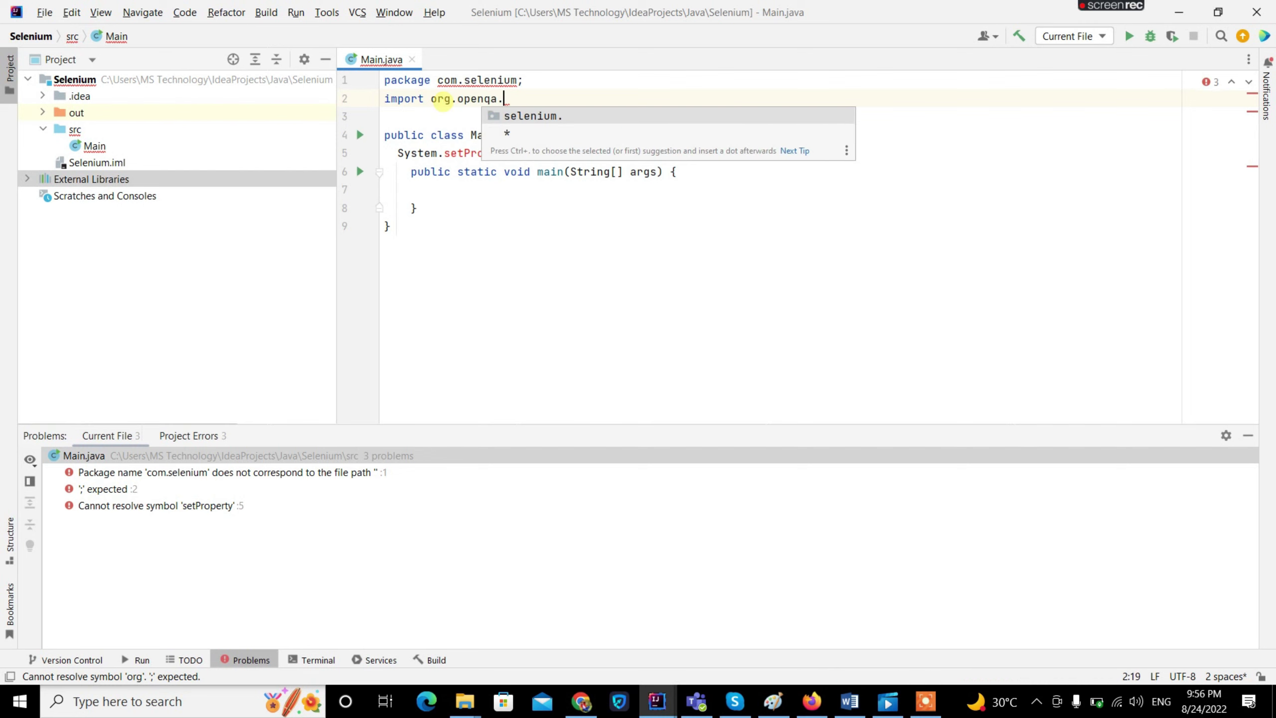
{"action": "key", "text": "Return"}
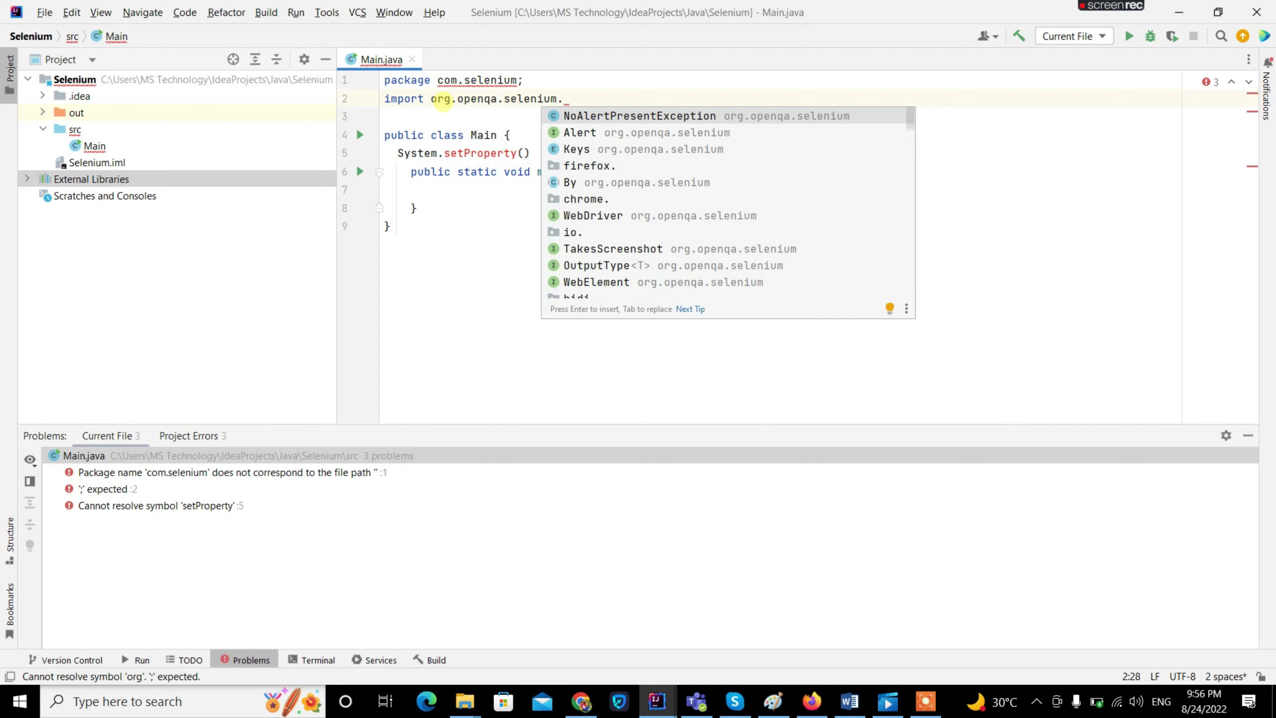
{"action": "type", "text": "c"}
{"action": "key", "text": "Return"}
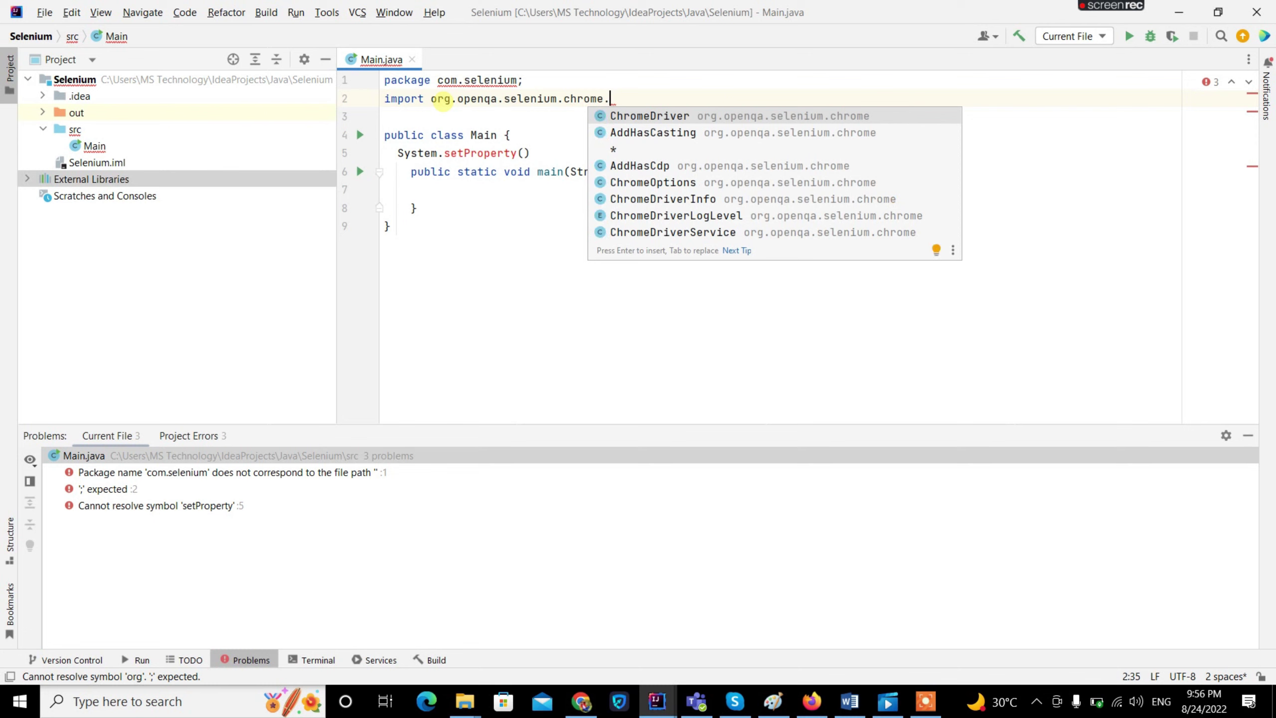
{"action": "key", "text": "Return"}
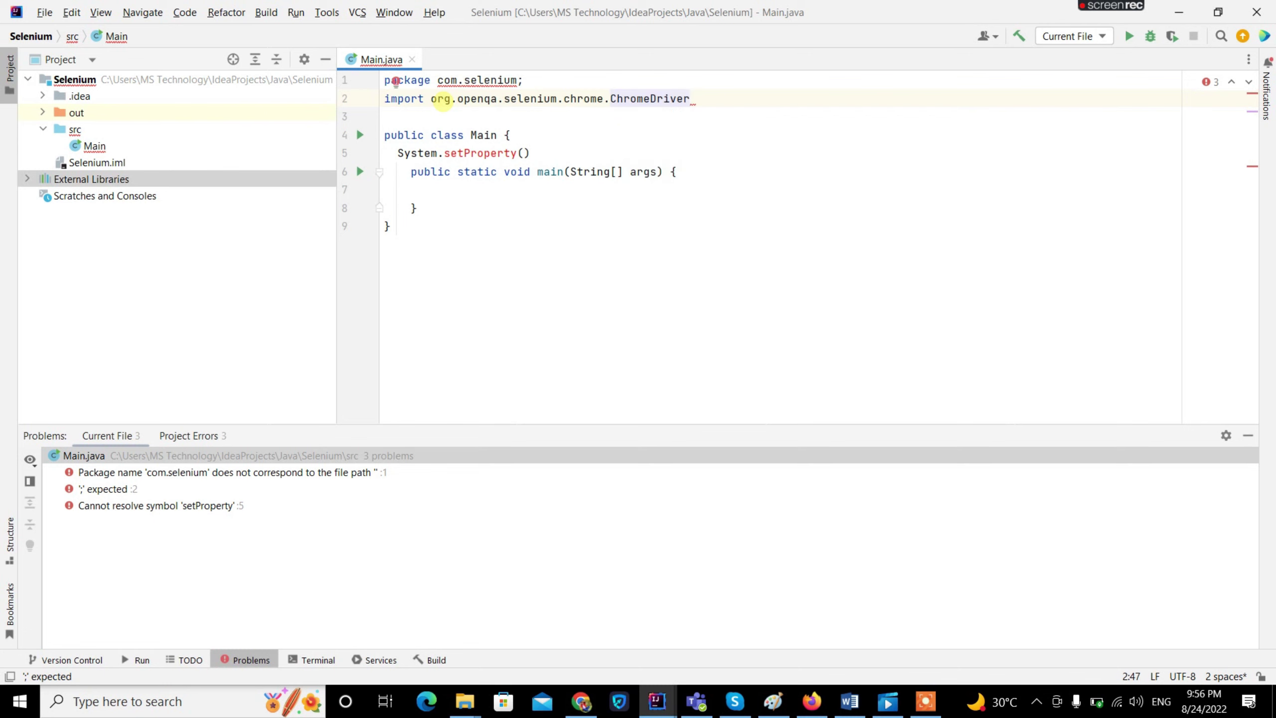
{"action": "type", "text": ";\\"}
{"action": "key", "text": "BackSpace"}
{"action": "key", "text": "Return"}
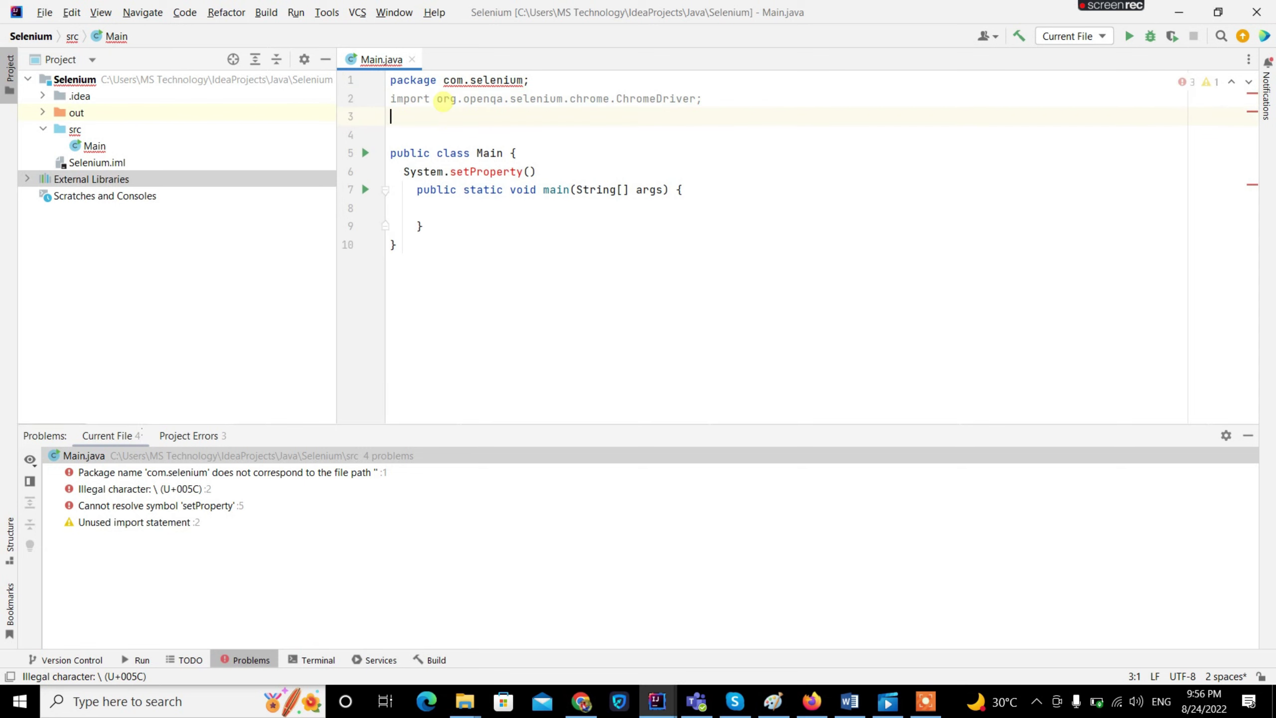
Add an import of org.openqa.selenium.WebDriver on line 3 of Main.java
{"action": "type", "text": "imp"}
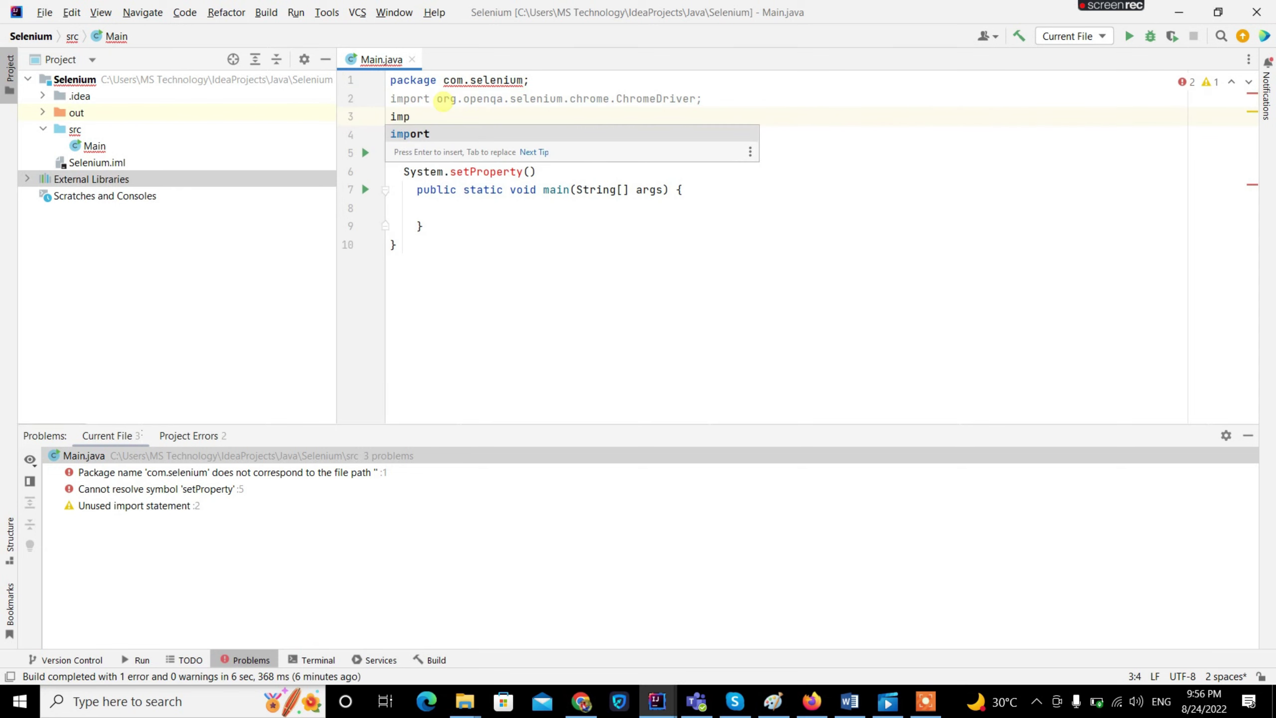
{"action": "key", "text": "Return"}
{"action": "type", "text": "ort or"}
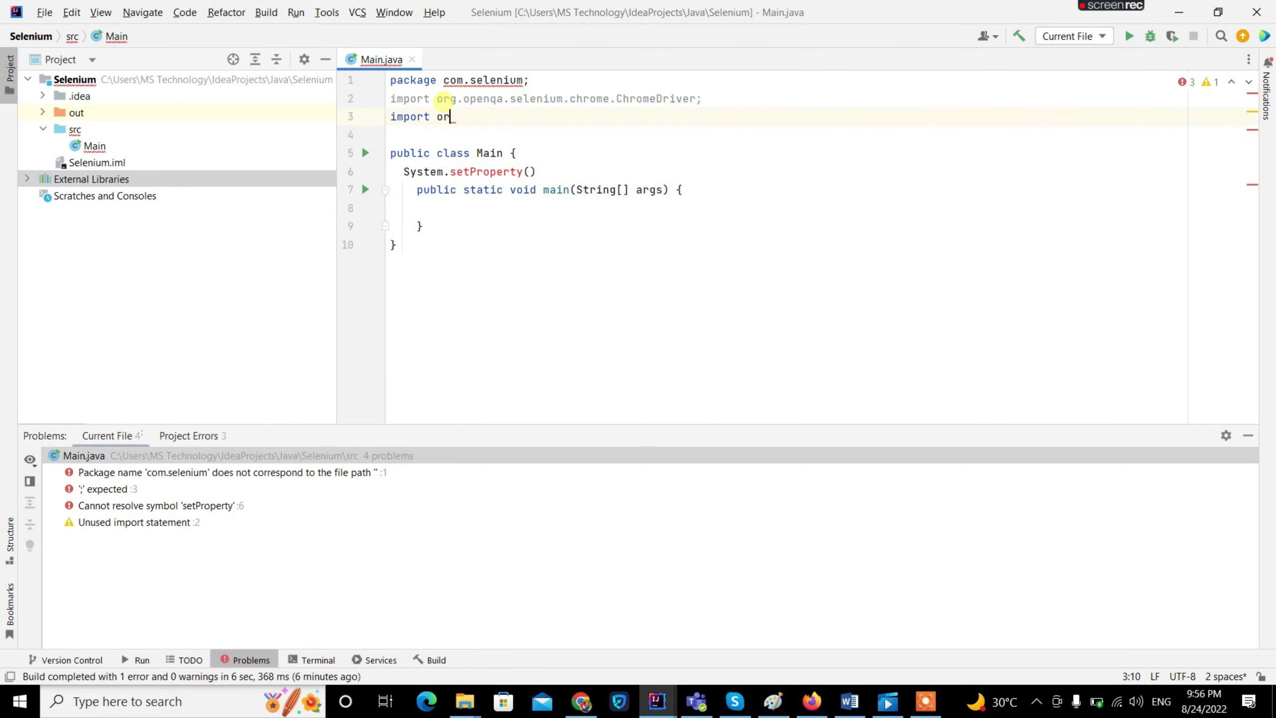
{"action": "type", "text": "g"}
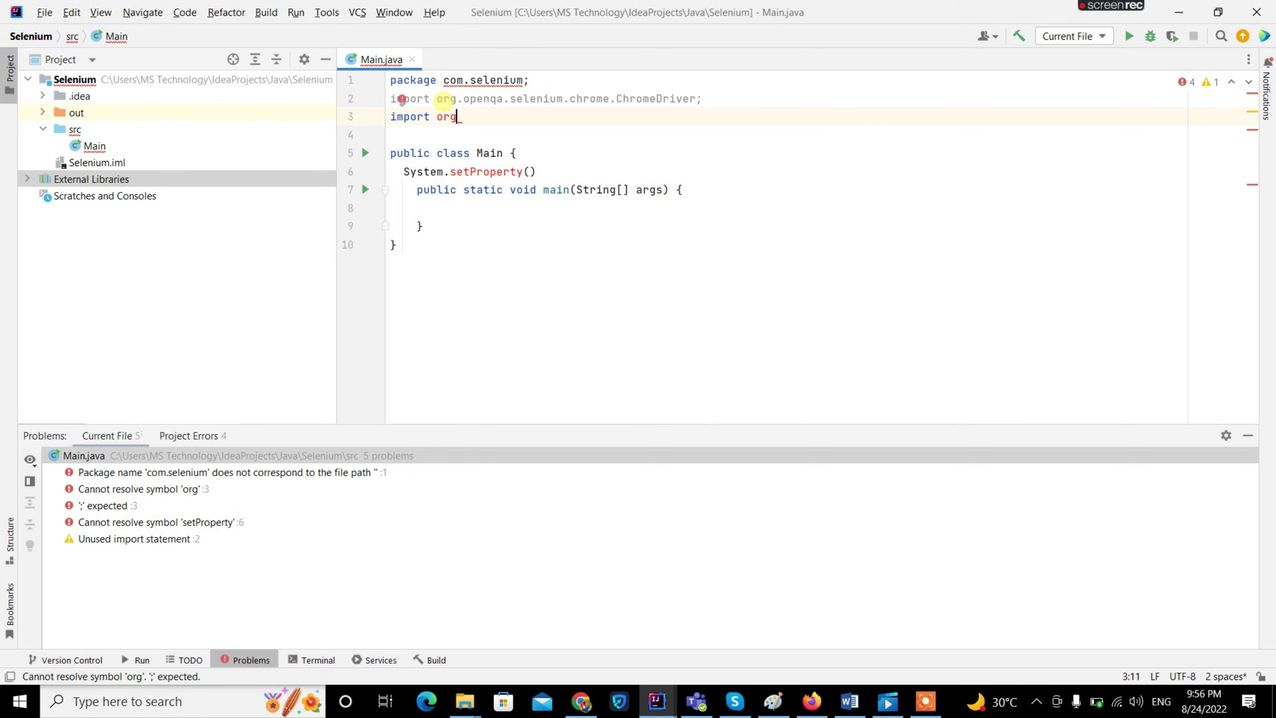
{"action": "type", "text": ".openqa.selenium."}
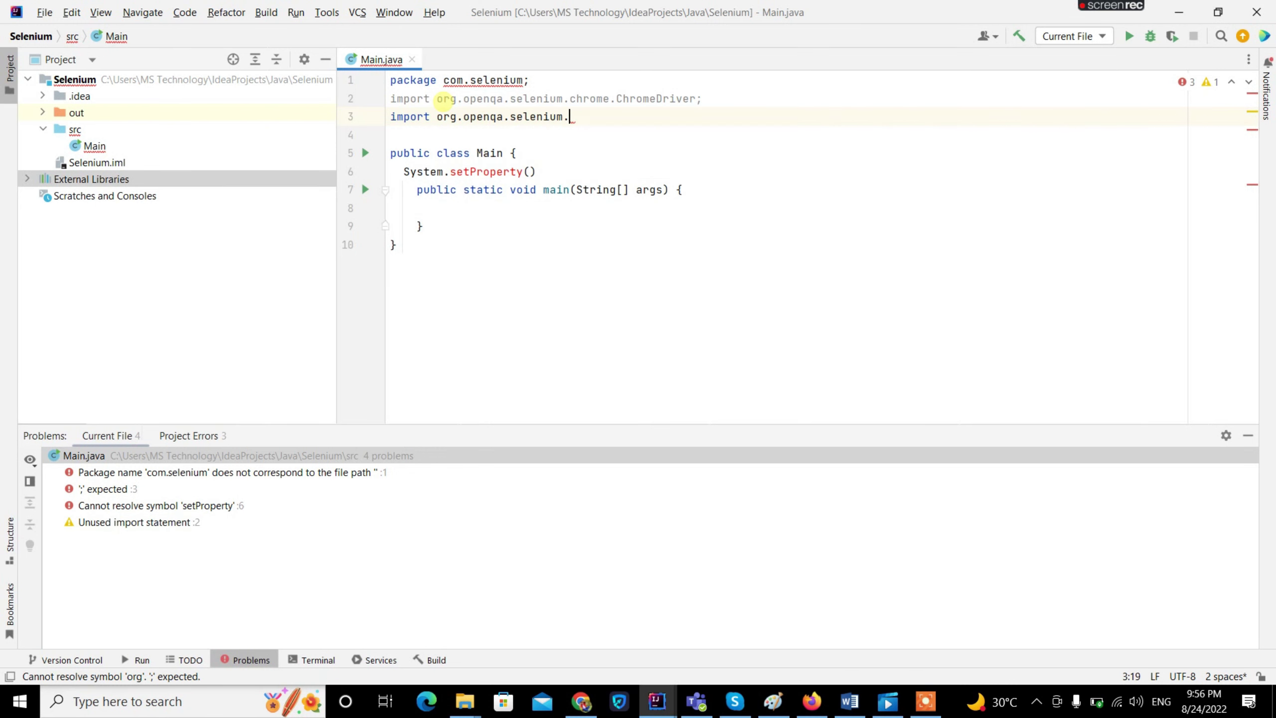
{"action": "type", "text": "we"}
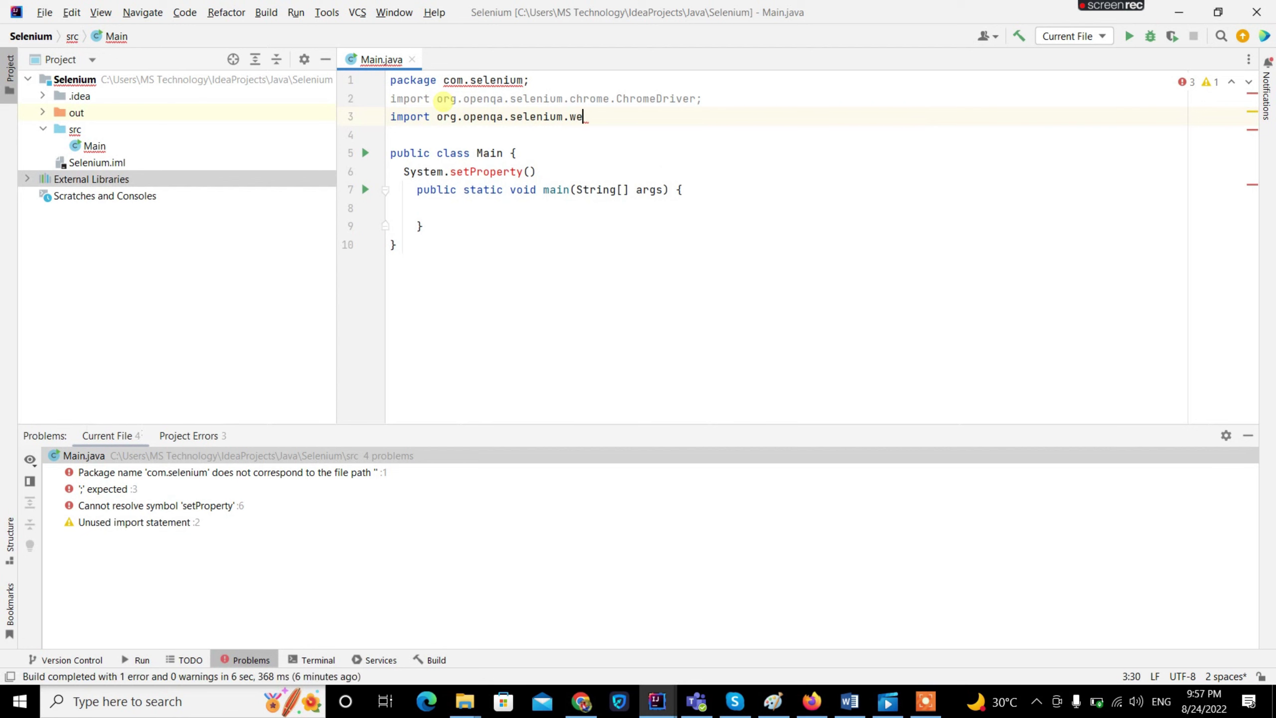
{"action": "key", "text": "BackSpace"}
{"action": "key", "text": "BackSpace"}
{"action": "type", "text": "W"}
{"action": "key", "text": "Return"}
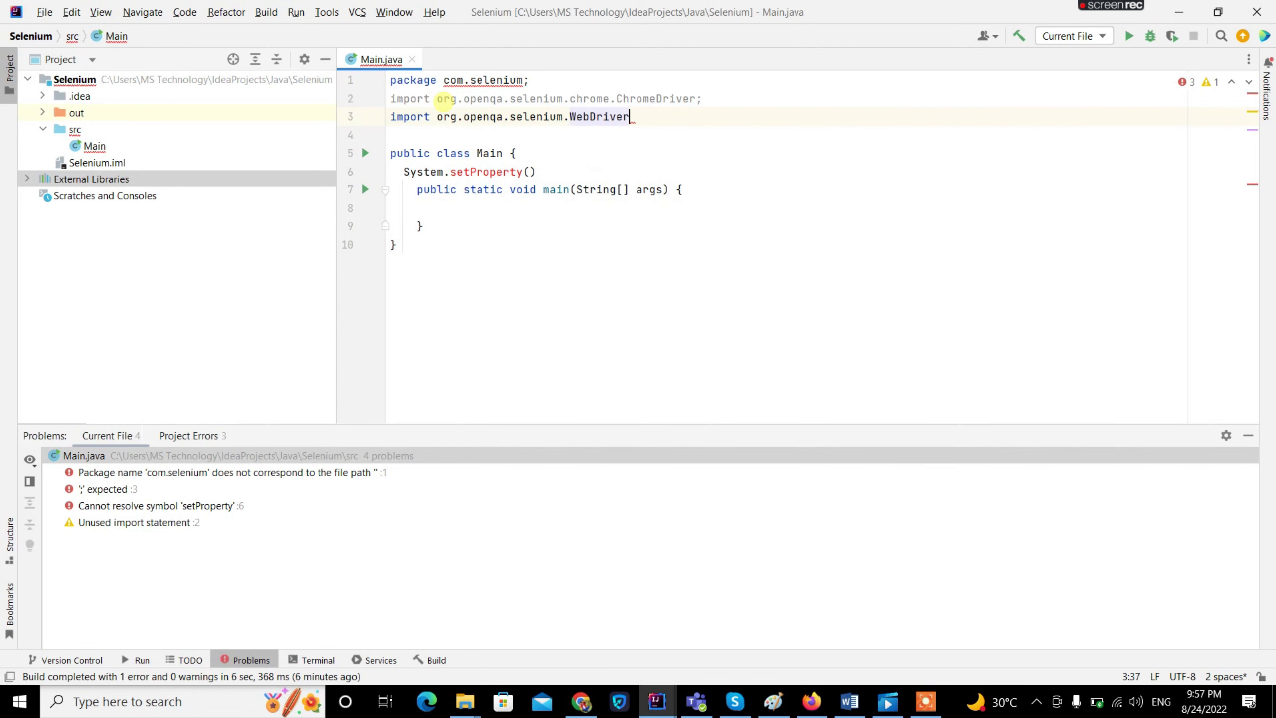
Delete the System.setProperty() line from the Main class body above the main method
{"action": "left_click", "coordinate": [681, 190]}
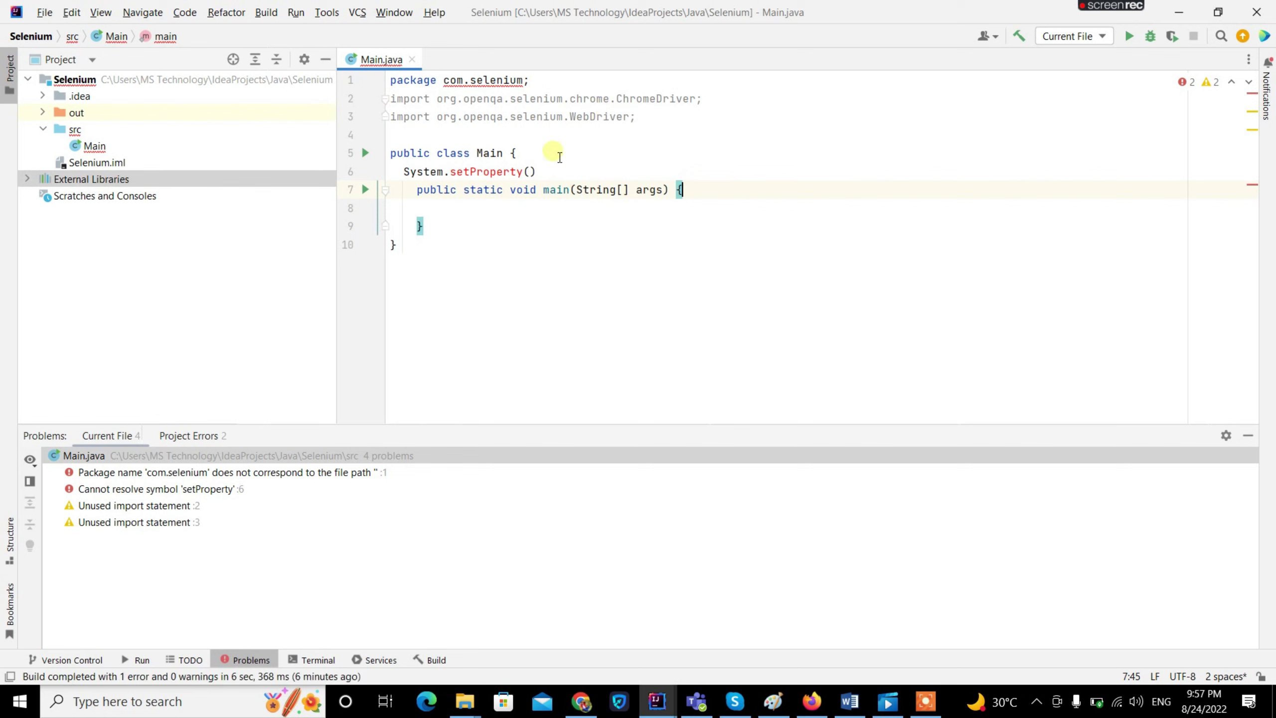
{"action": "left_click_drag", "start_coordinate": [535, 172], "coordinate": [407, 181]}
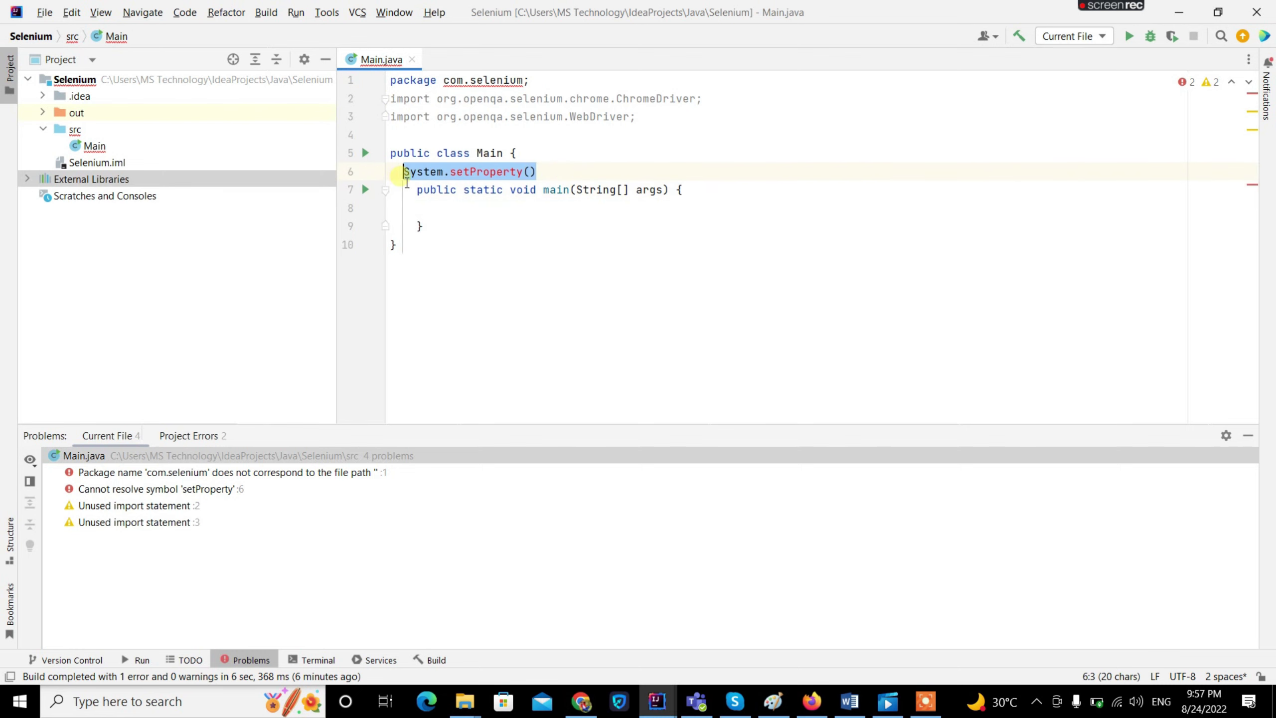
{"action": "key", "text": "BackSpace"}
{"action": "key", "text": "BackSpace"}
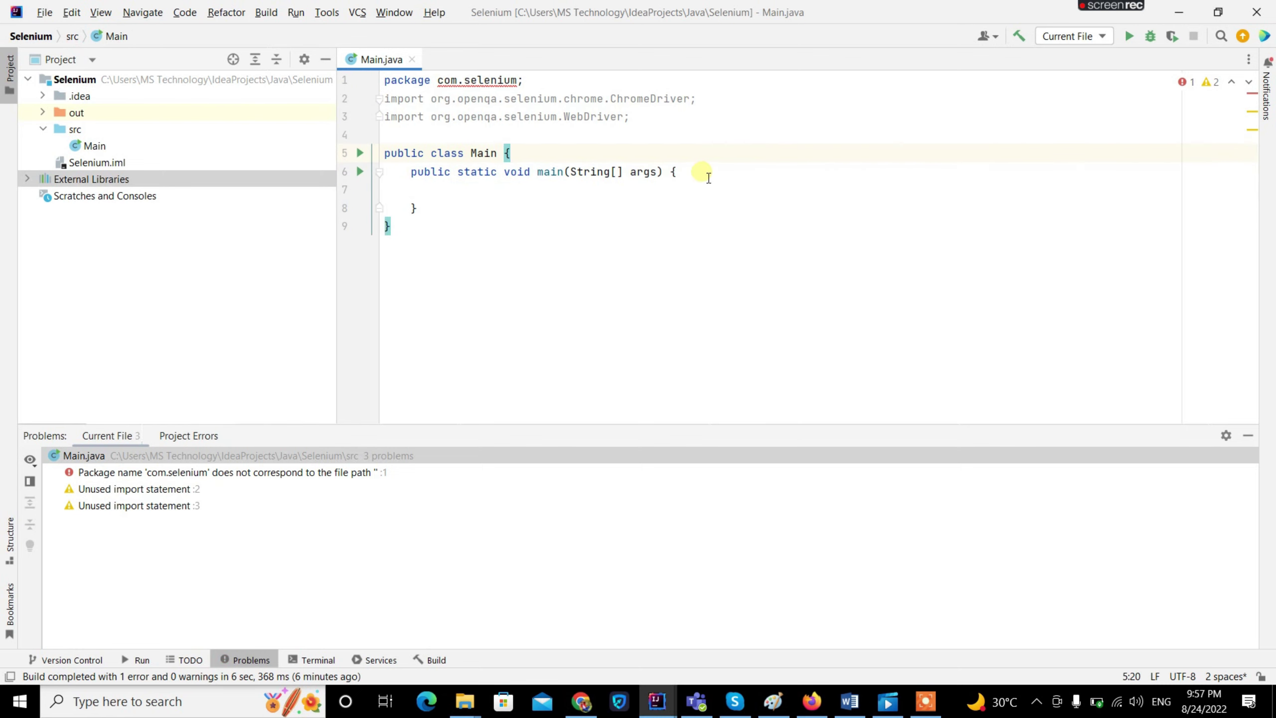
Move the main method's opening brace onto its own line and leave one empty line inside the method body
{"action": "left_click", "coordinate": [704, 174]}
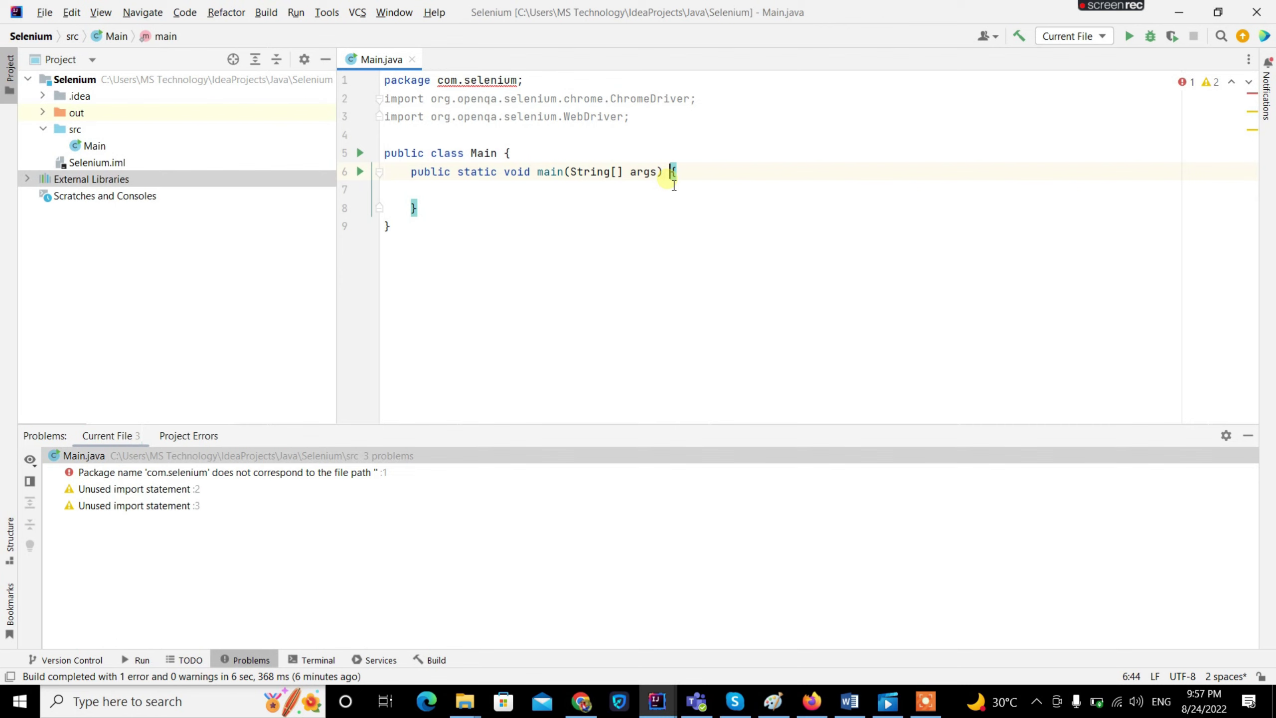
{"action": "key", "text": "Return"}
{"action": "left_click", "coordinate": [679, 206]}
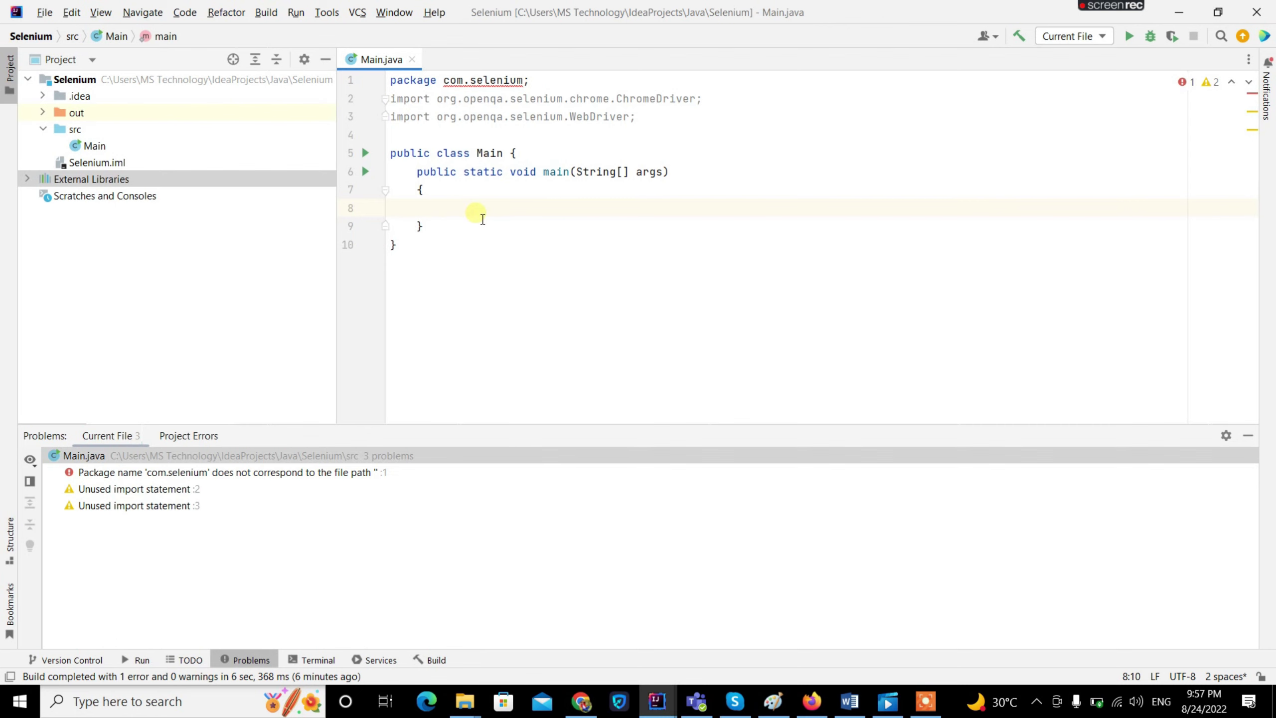
{"action": "key", "text": "BackSpace"}
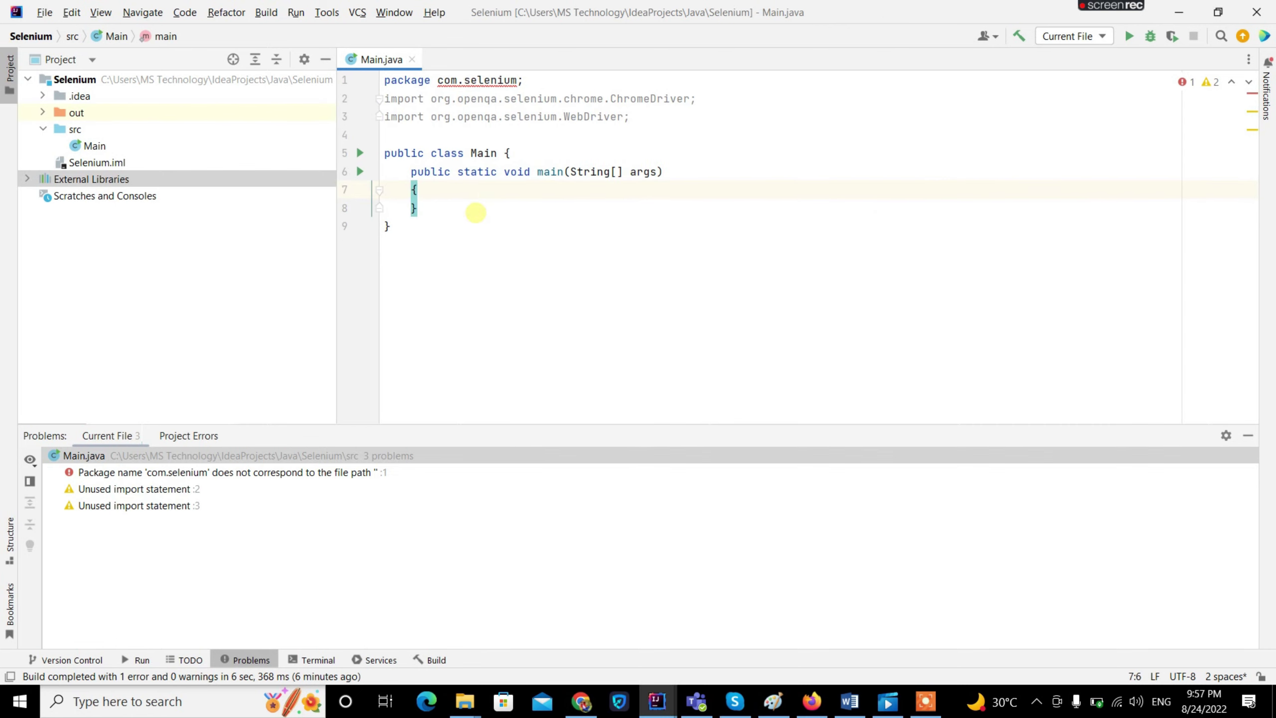
{"action": "key", "text": "Return"}
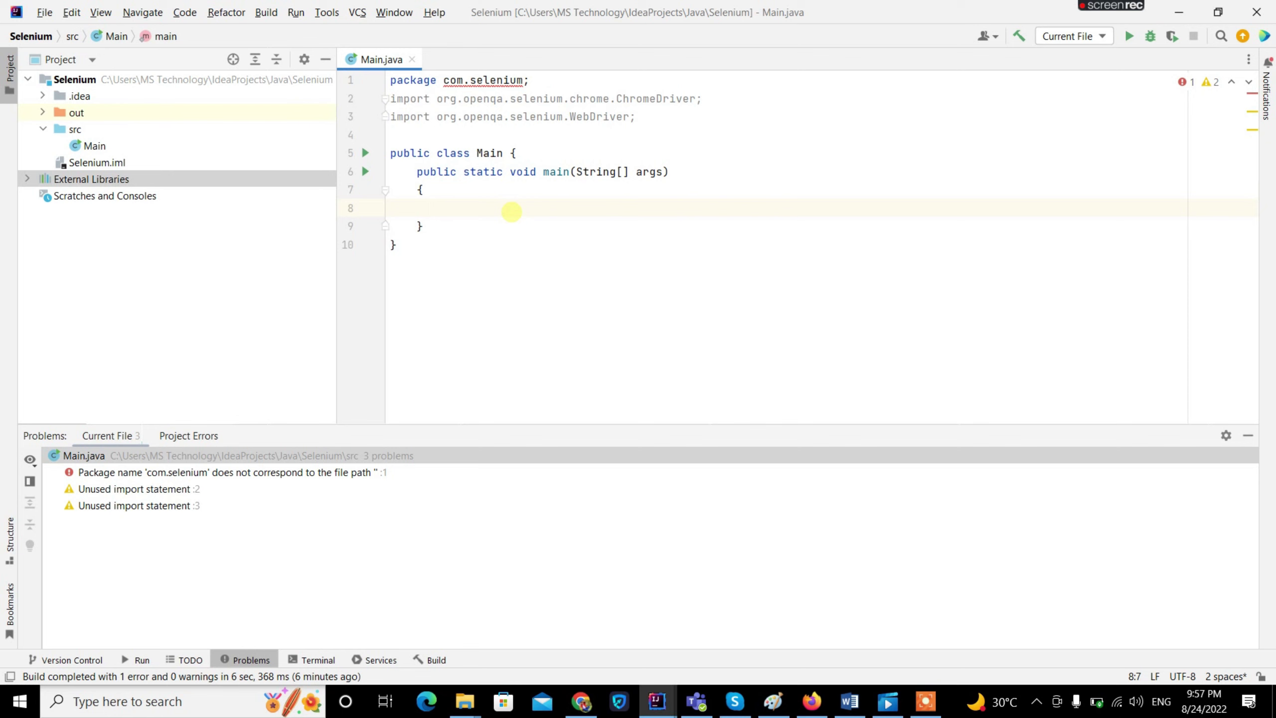
Insert a System.setProperty() call on line 8 inside the main method
{"action": "type", "text": "S"}
{"action": "key", "text": "BackSpace"}
{"action": "type", "text": "s"}
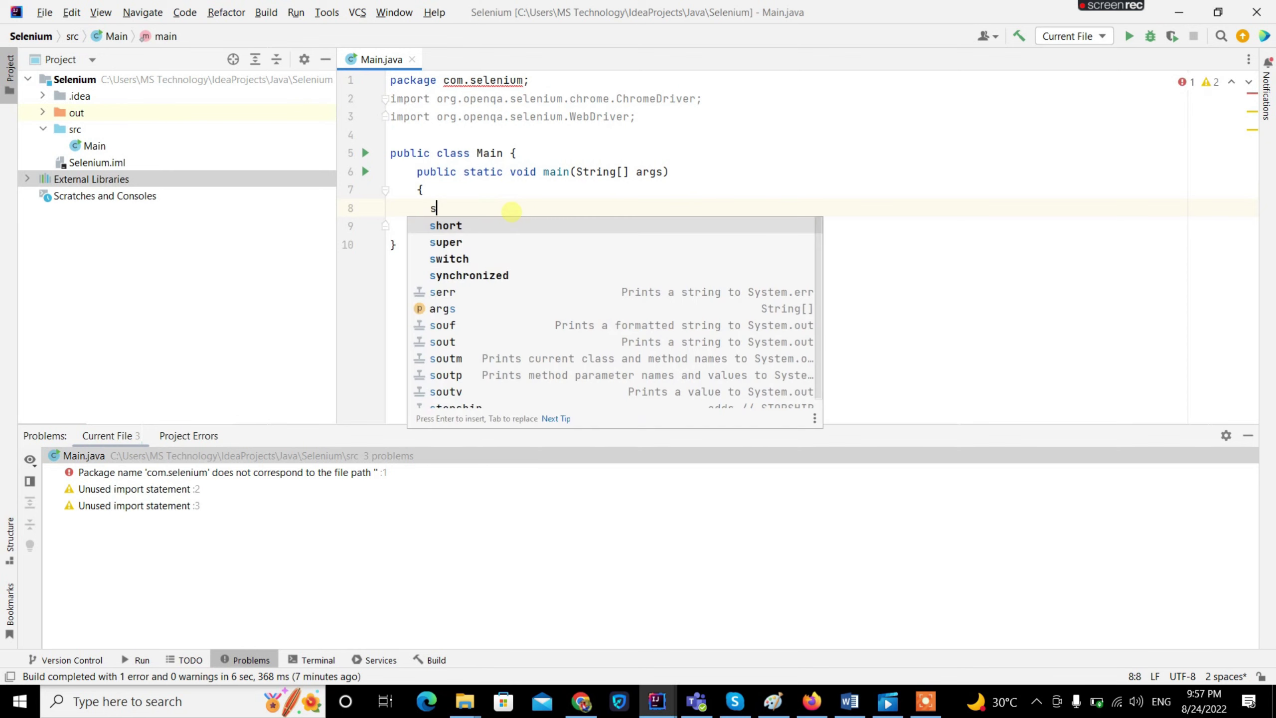
{"action": "key", "text": "BackSpace"}
{"action": "type", "text": "Sy"}
{"action": "key", "text": "Return"}
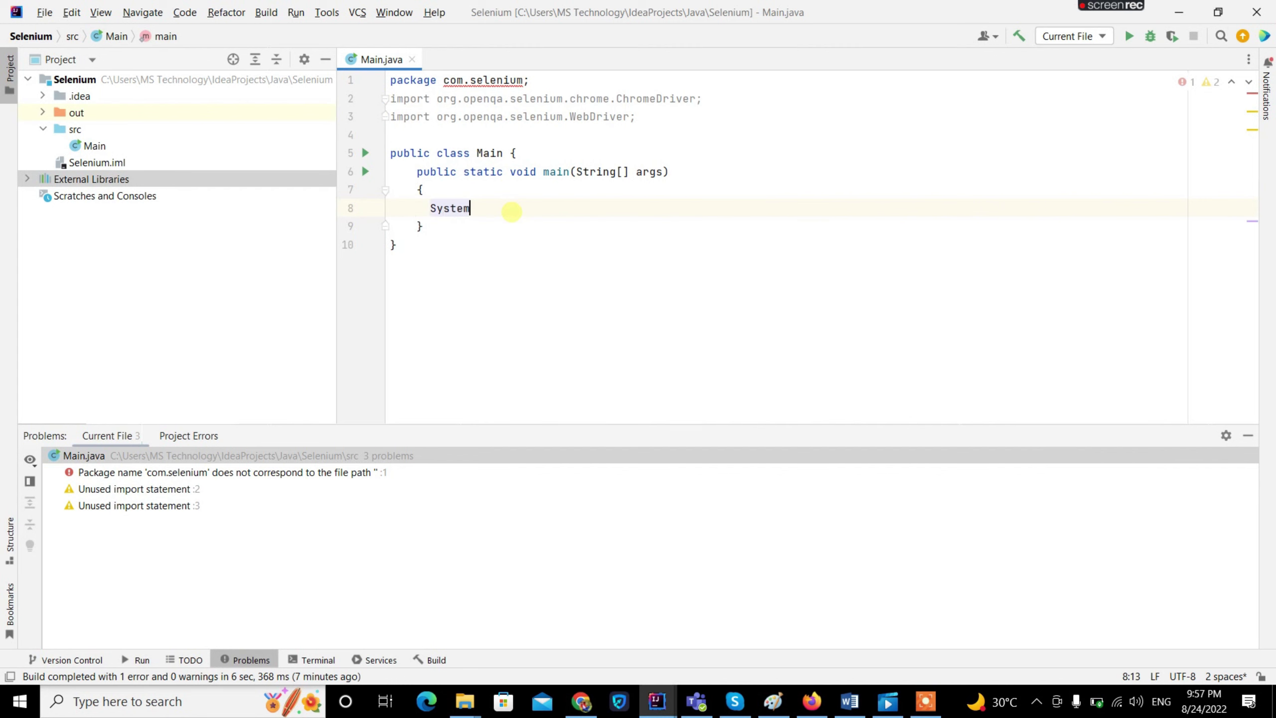
{"action": "type", "text": ".se"}
{"action": "key", "text": "Return"}
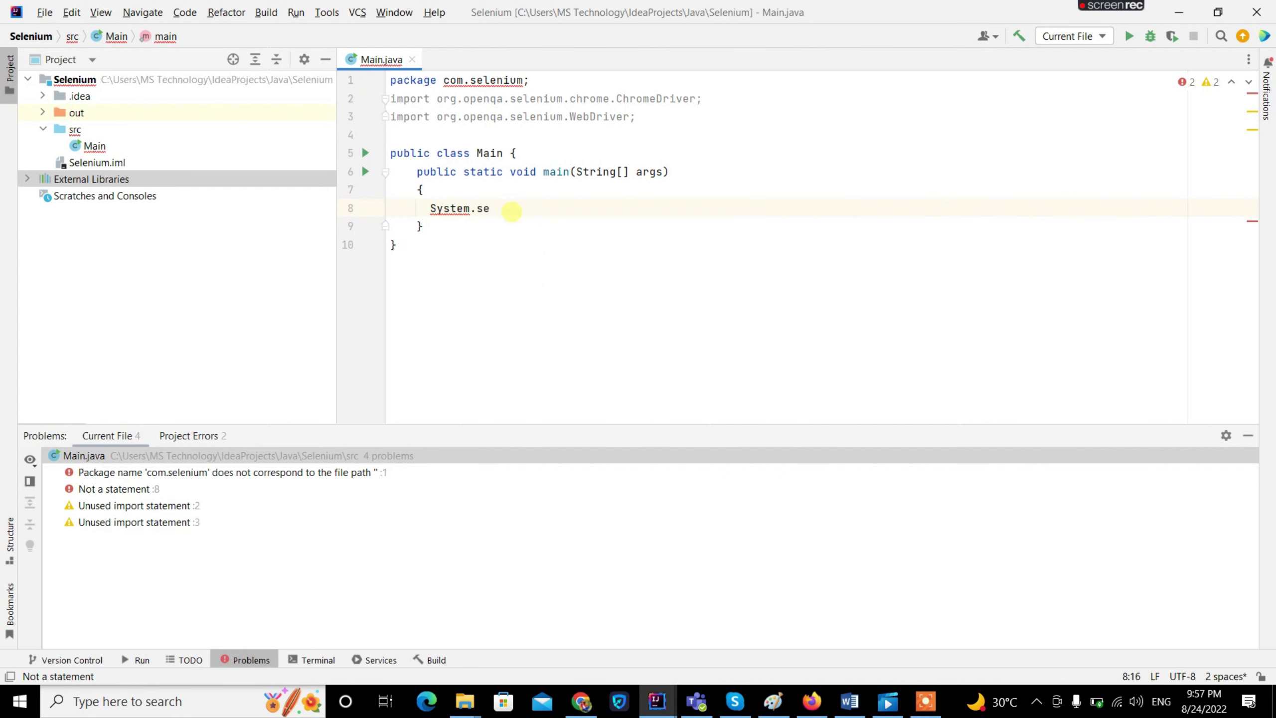
Enter "webdriver.chrome.driver" as the first argument of setProperty and add an empty string as the second argument
{"action": "type", "text": "\""}
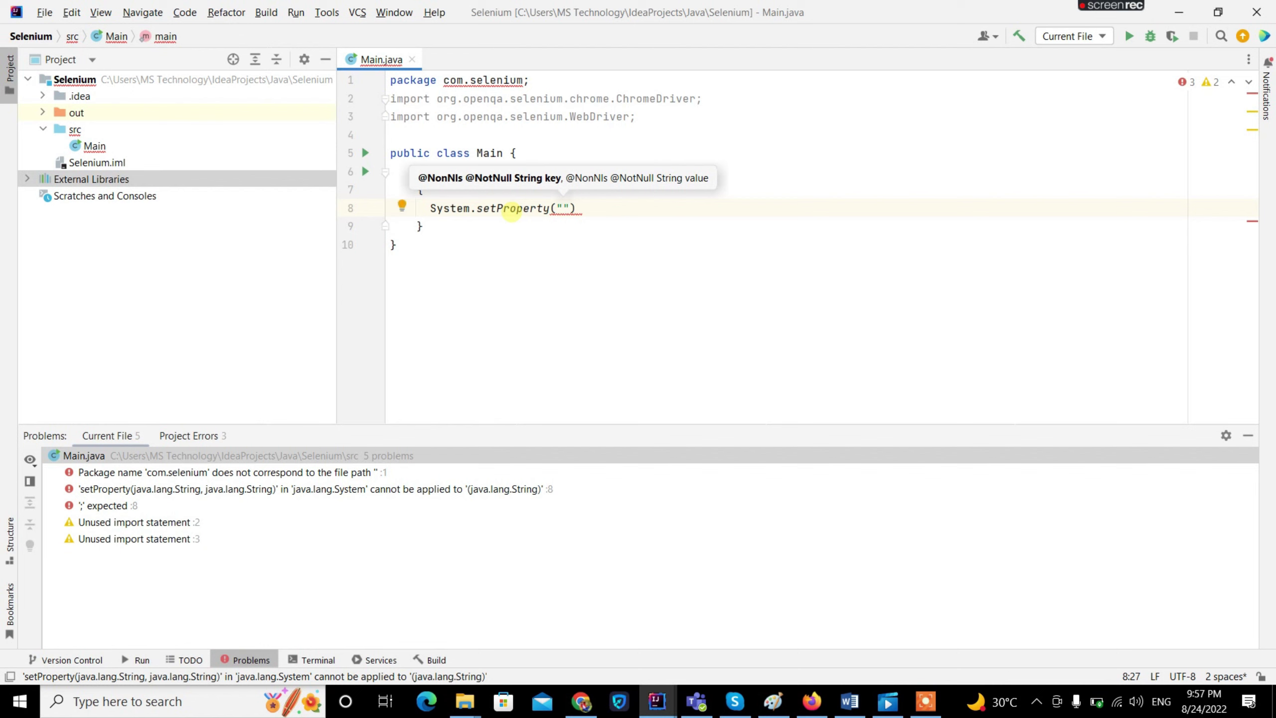
{"action": "type", "text": "web"}
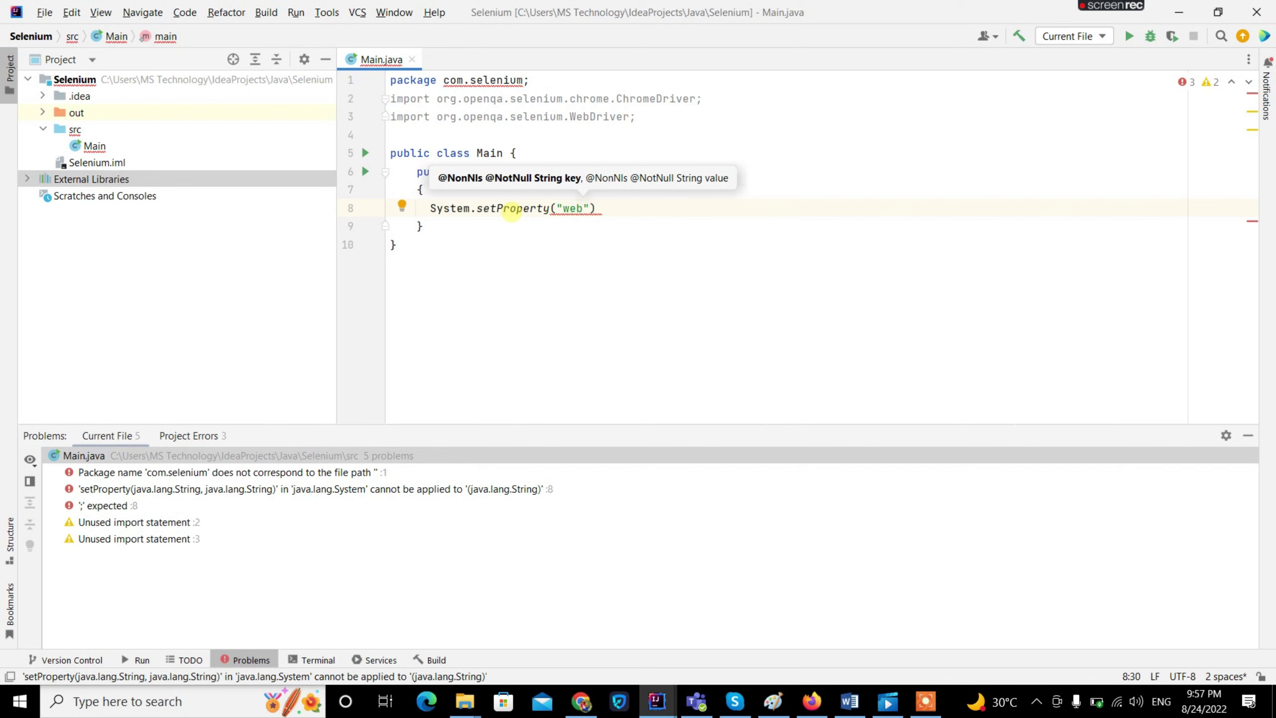
{"action": "type", "text": "driver"}
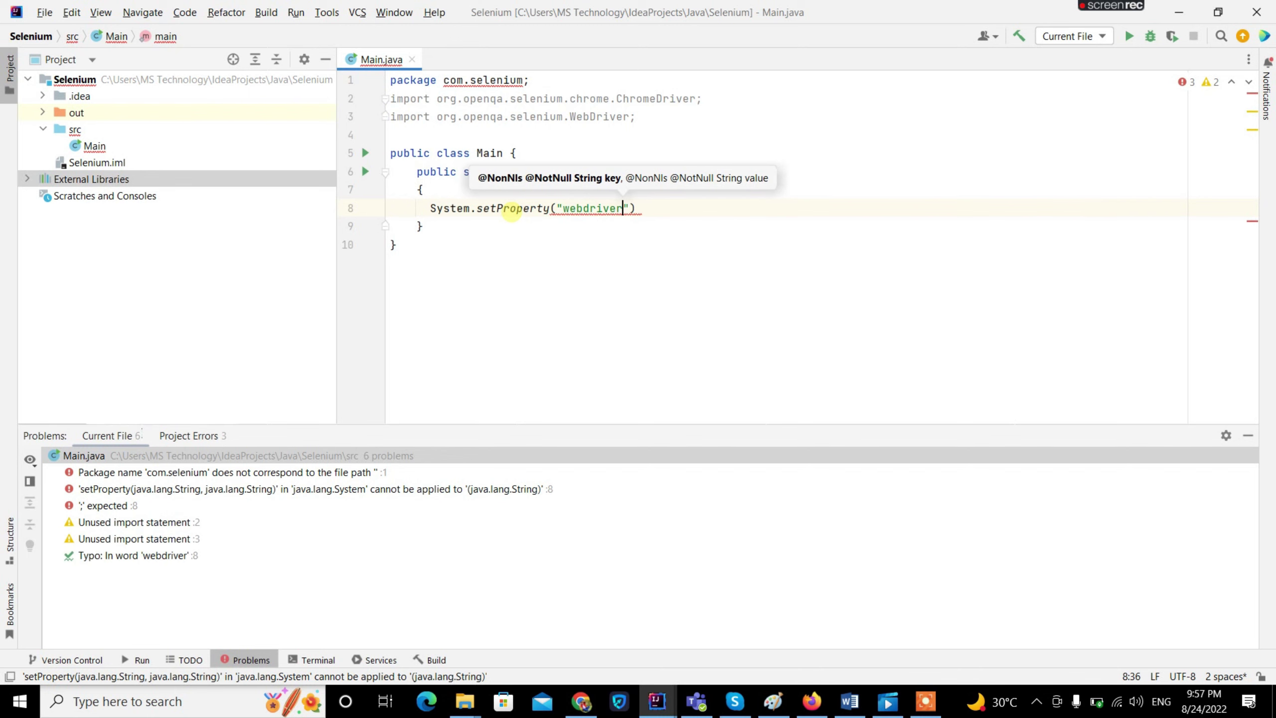
{"action": "type", "text": "."}
{"action": "type", "text": "chrome"}
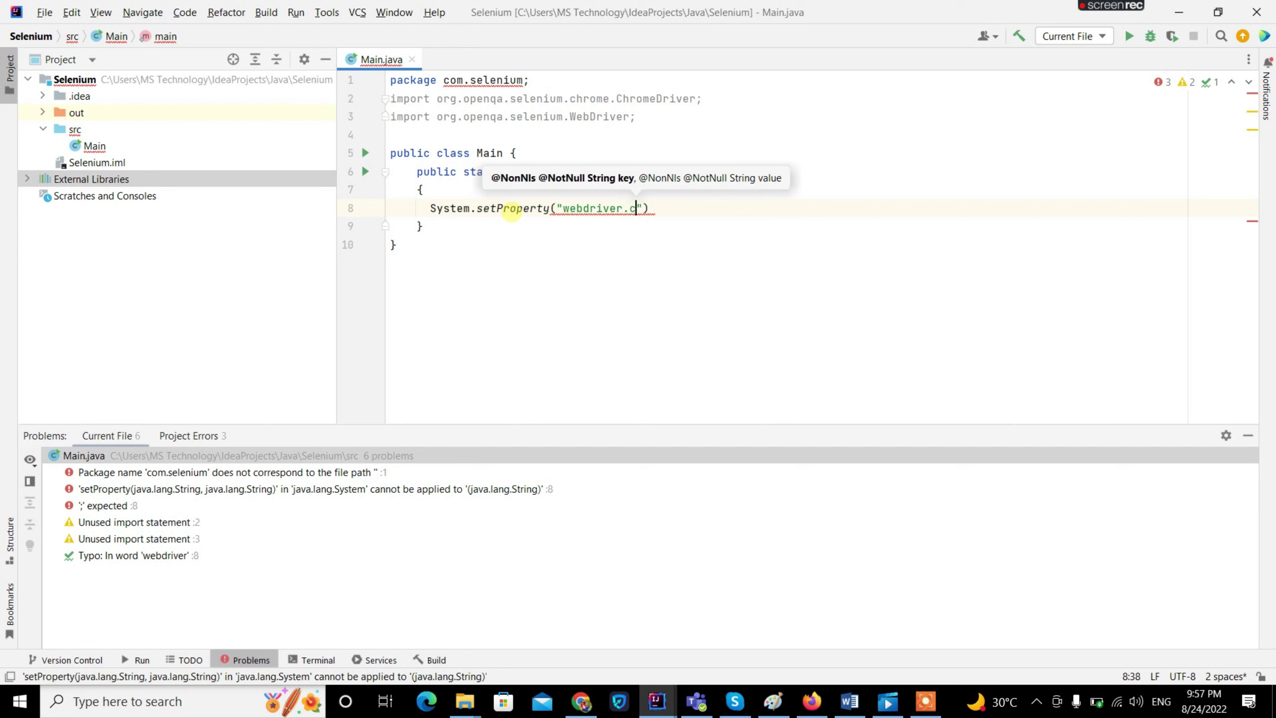
{"action": "type", "text": ".driver"}
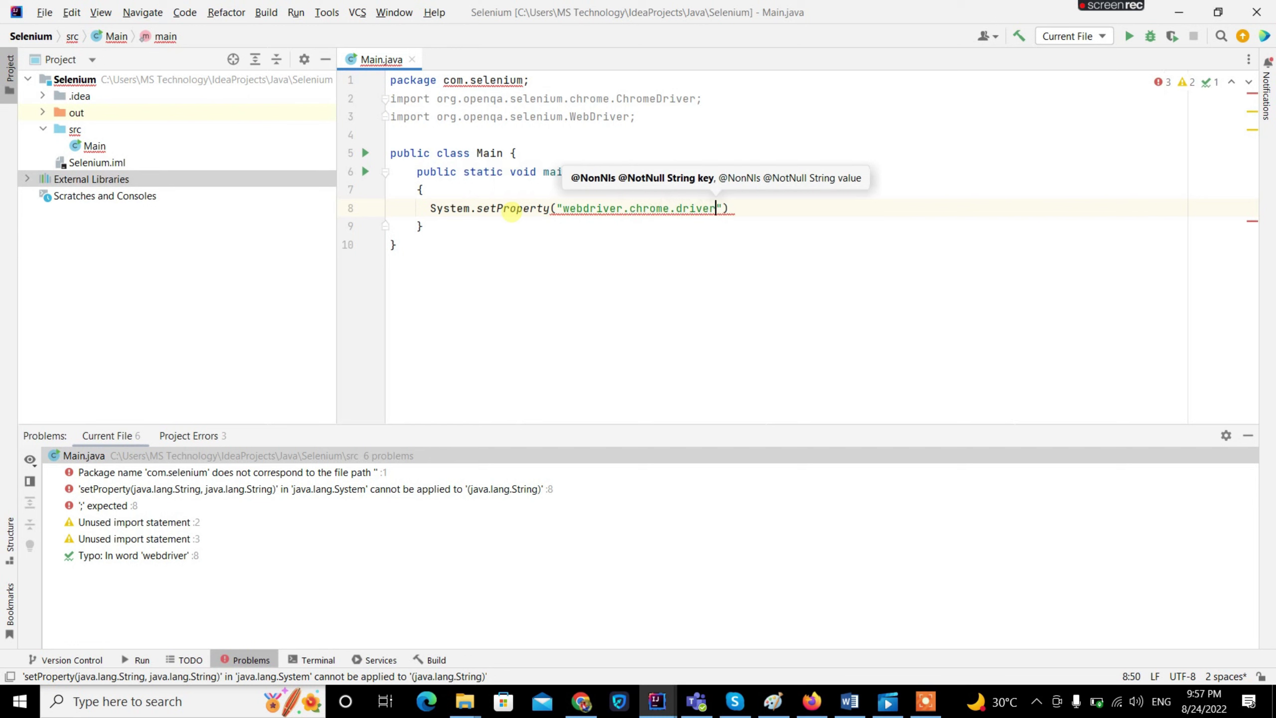
{"action": "type", "text": "\""}
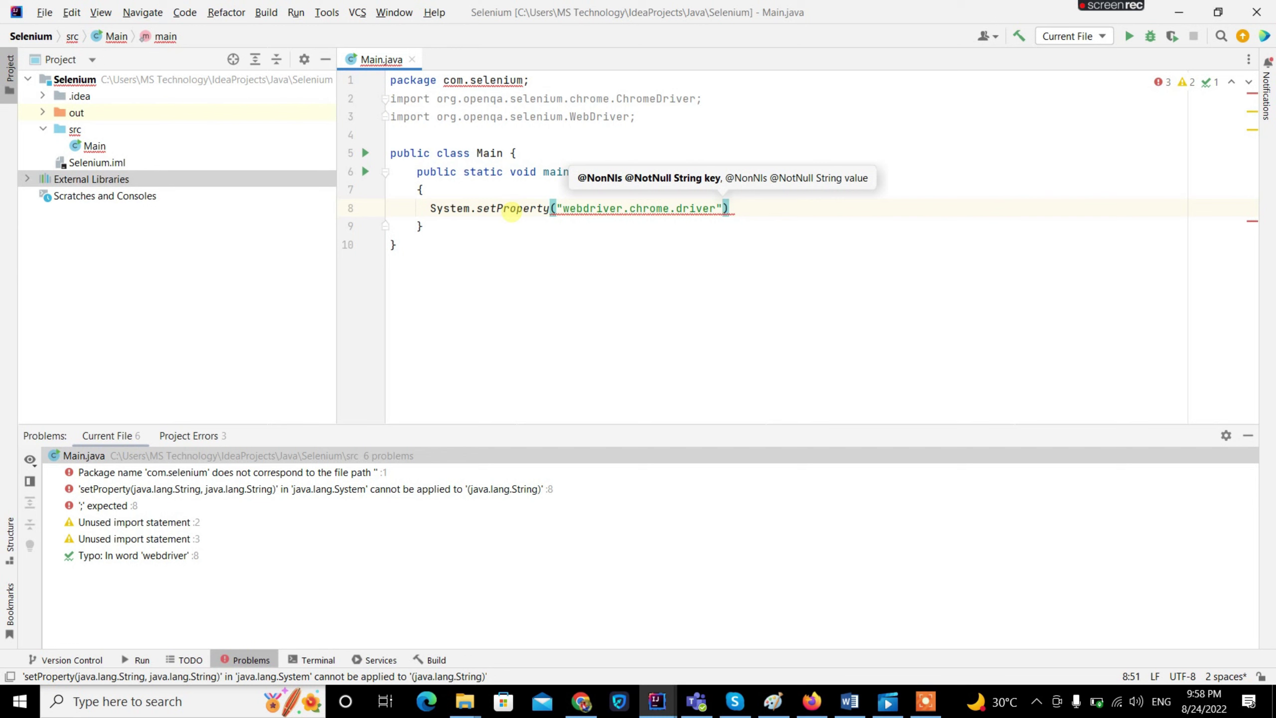
{"action": "type", "text": ","}
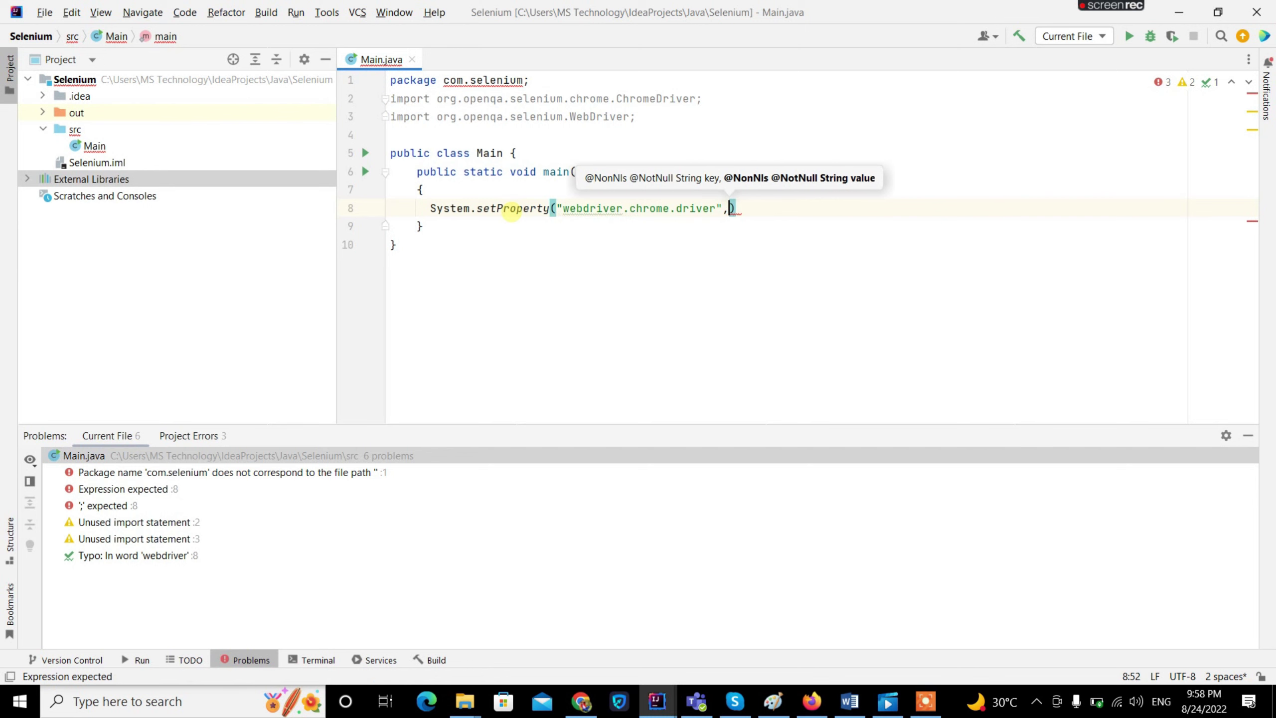
{"action": "type", "text": "\""}
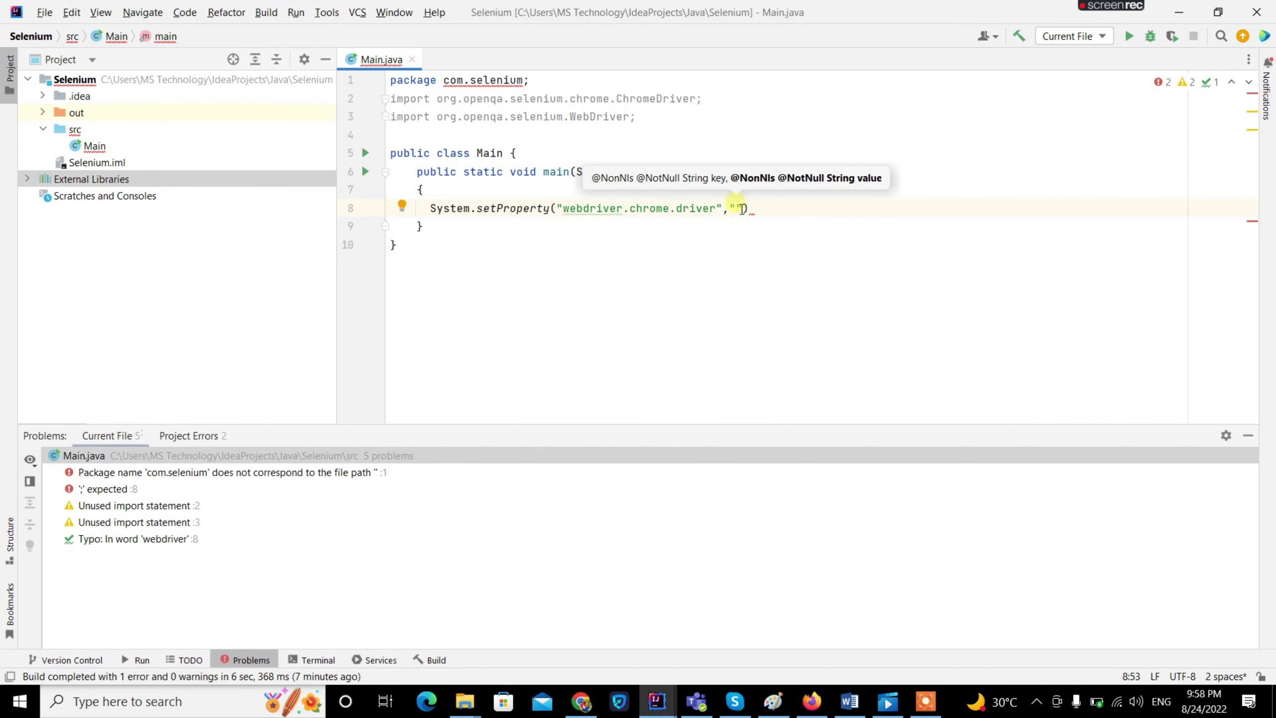
{"action": "key", "text": "ctrl+q"}
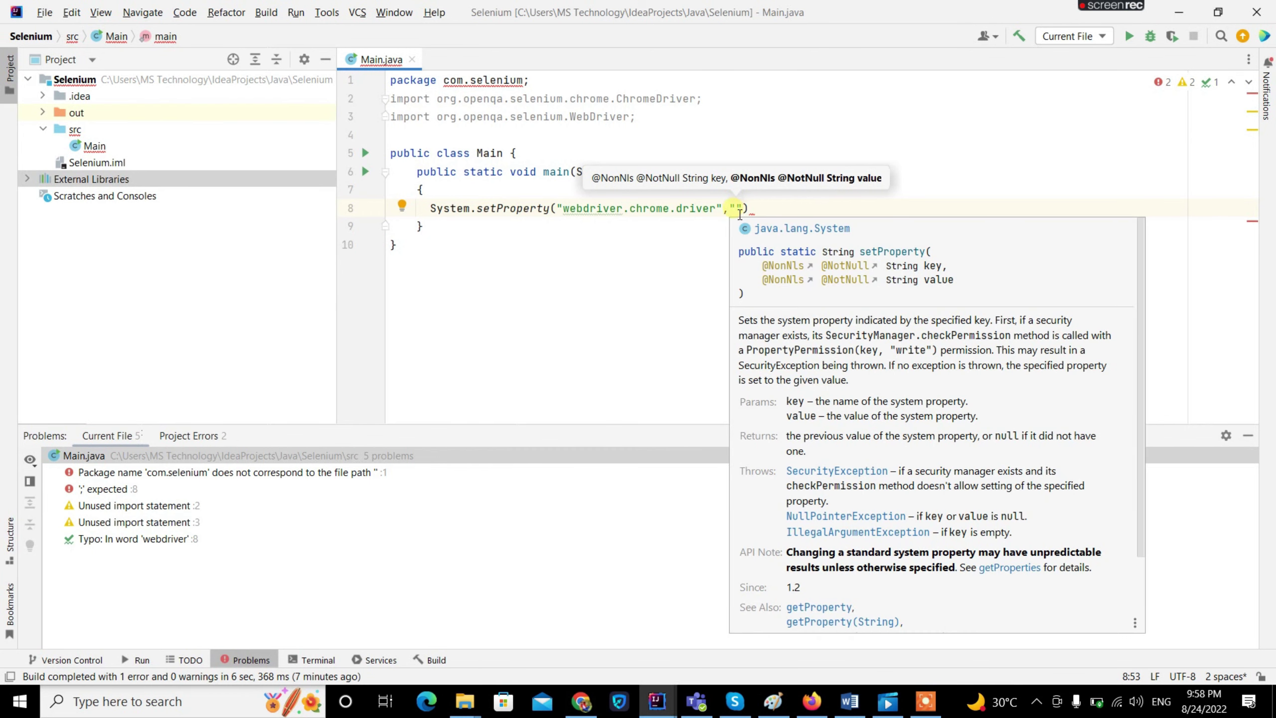
{"action": "key", "text": "Escape"}
Switch to File Explorer and open the Driver Selenium folder inside Documents
{"action": "mouse_move", "coordinate": [454, 707]}
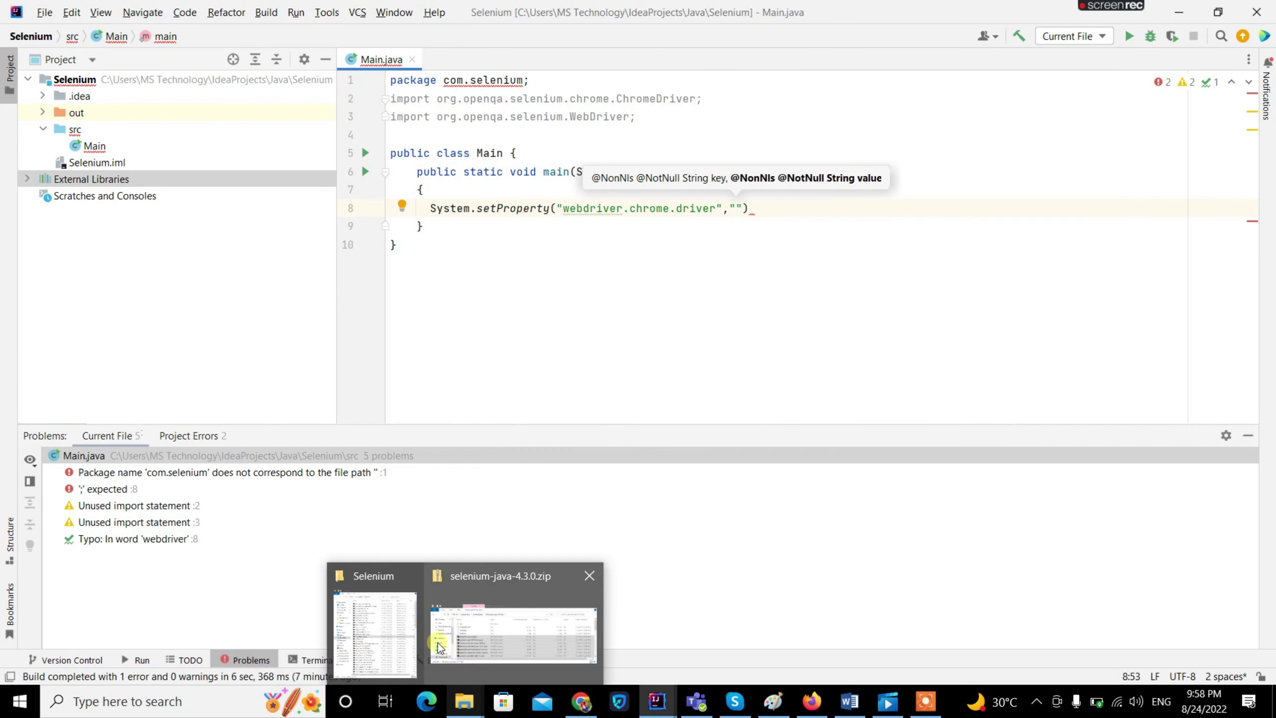
{"action": "left_click", "coordinate": [375, 625]}
{"action": "left_click", "coordinate": [196, 61]}
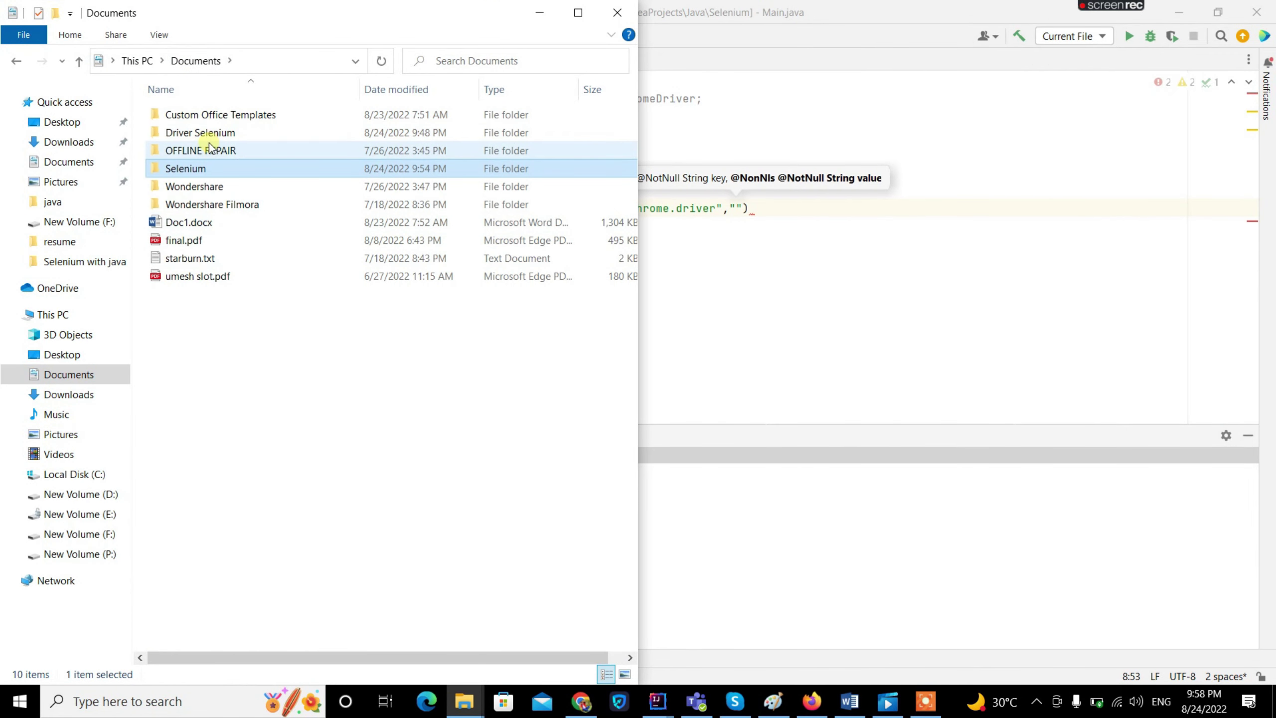
{"action": "double_click", "coordinate": [203, 134]}
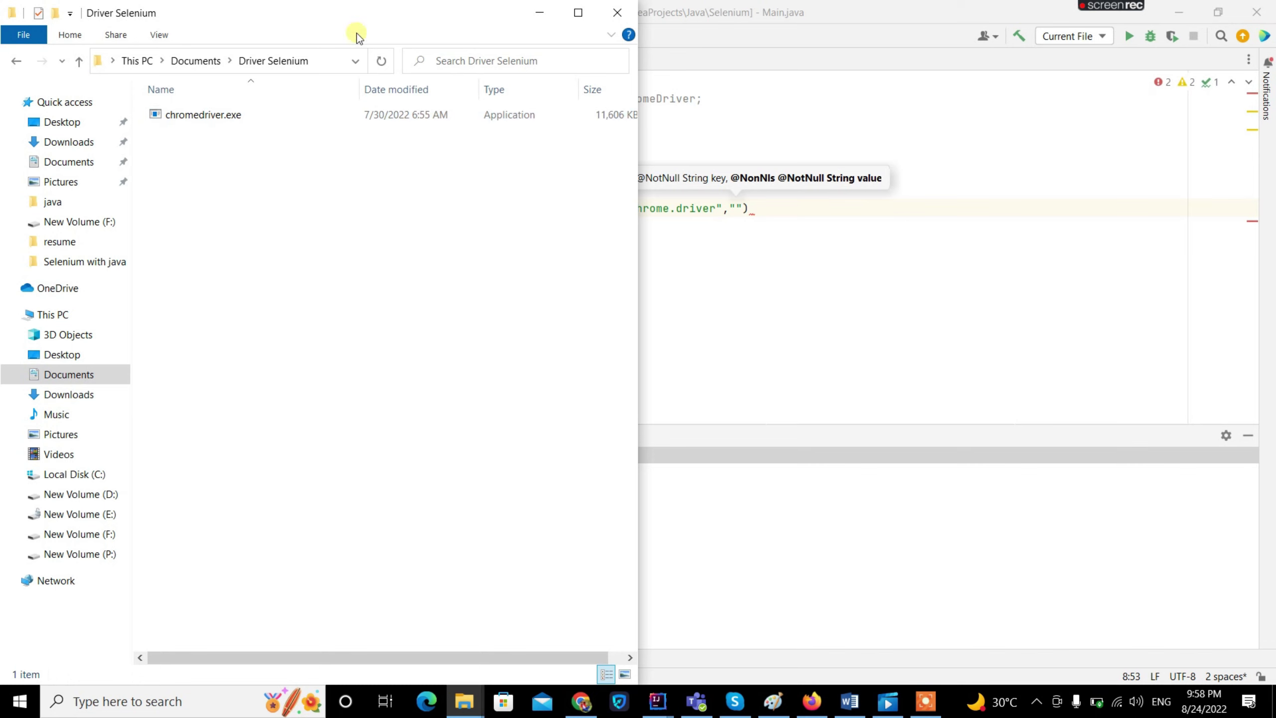
{"action": "left_click", "coordinate": [342, 71]}
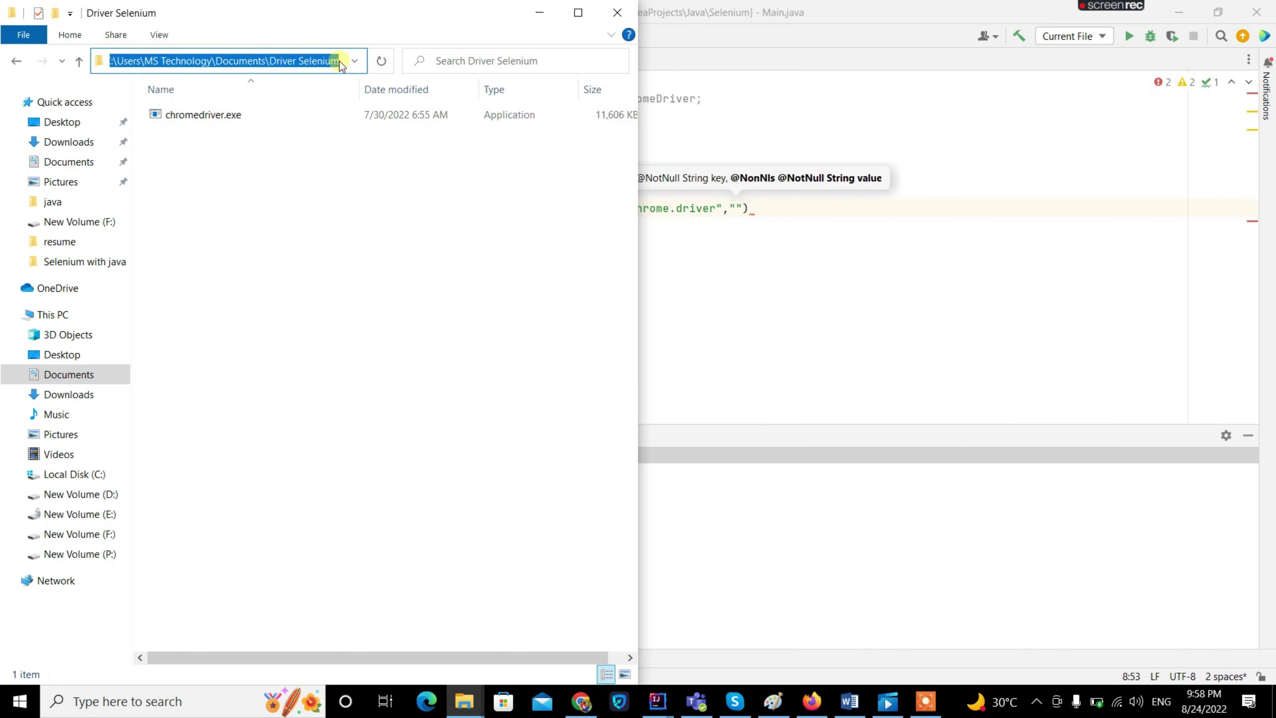
{"action": "left_click", "coordinate": [341, 65]}
{"action": "type", "text": "\\"}
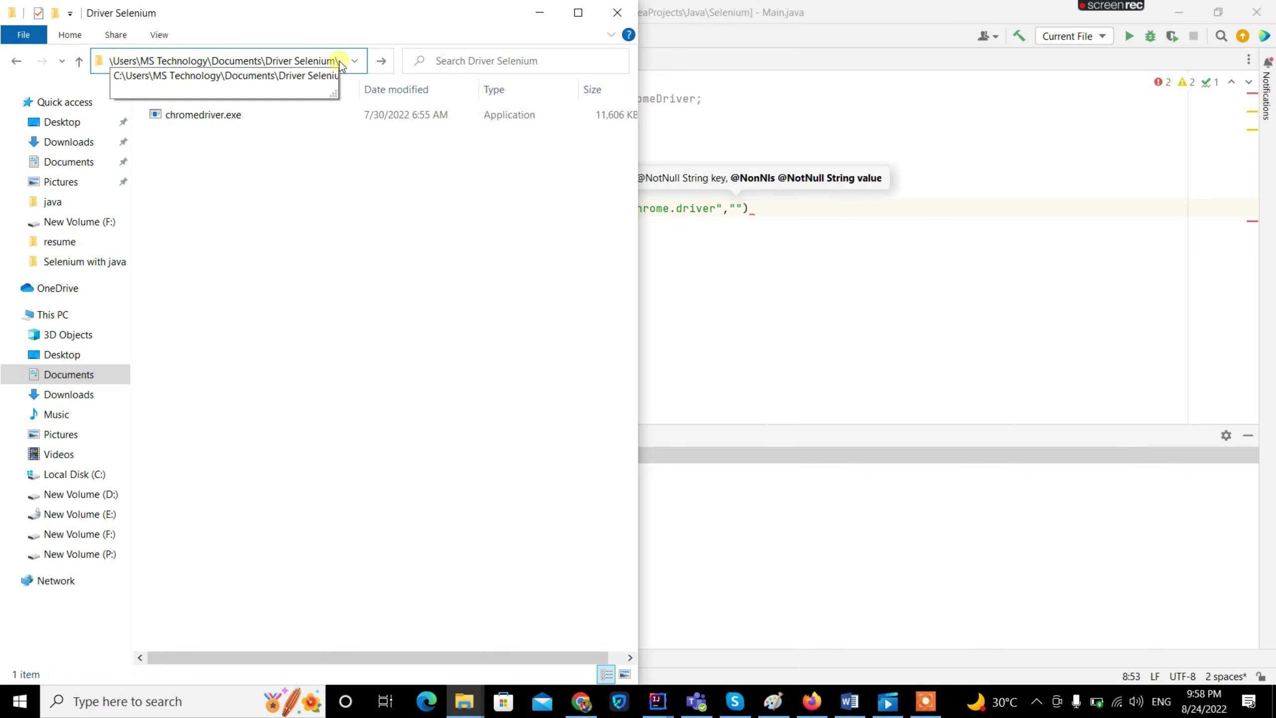
{"action": "key", "text": "Down"}
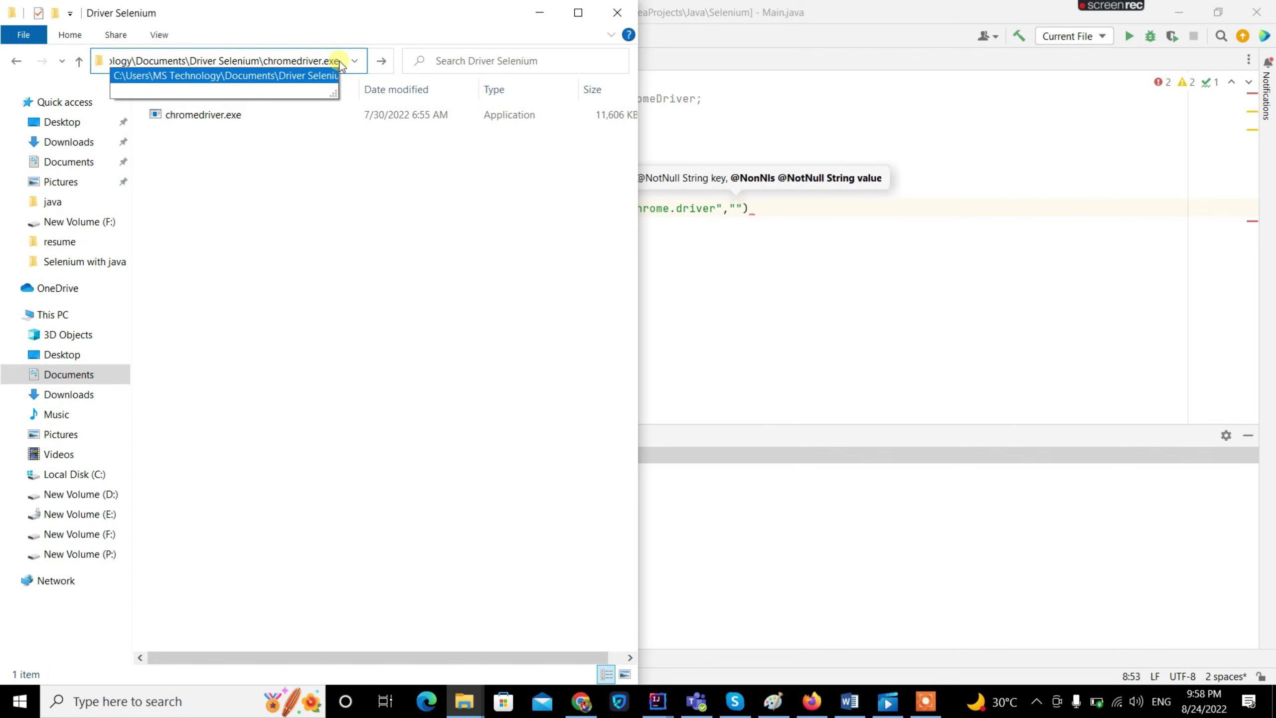
{"action": "key", "text": "ctrl+a"}
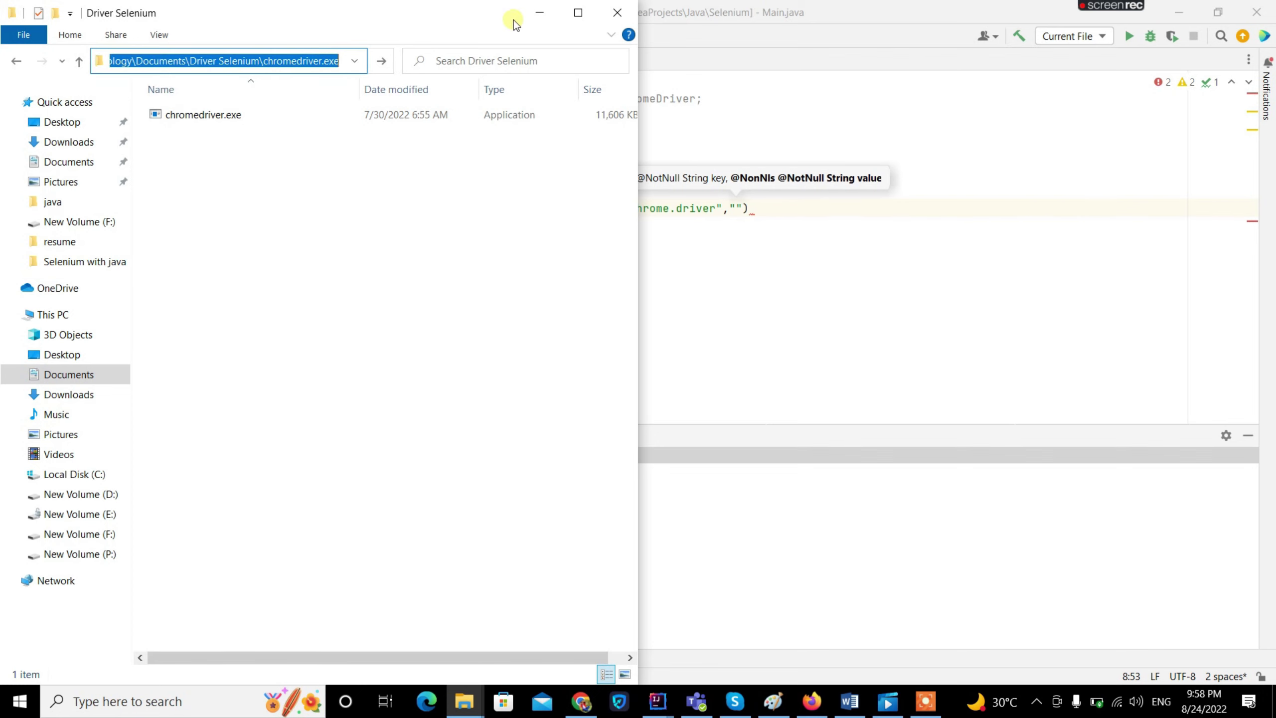
{"action": "left_click", "coordinate": [578, 13]}
{"action": "left_click", "coordinate": [395, 57]}
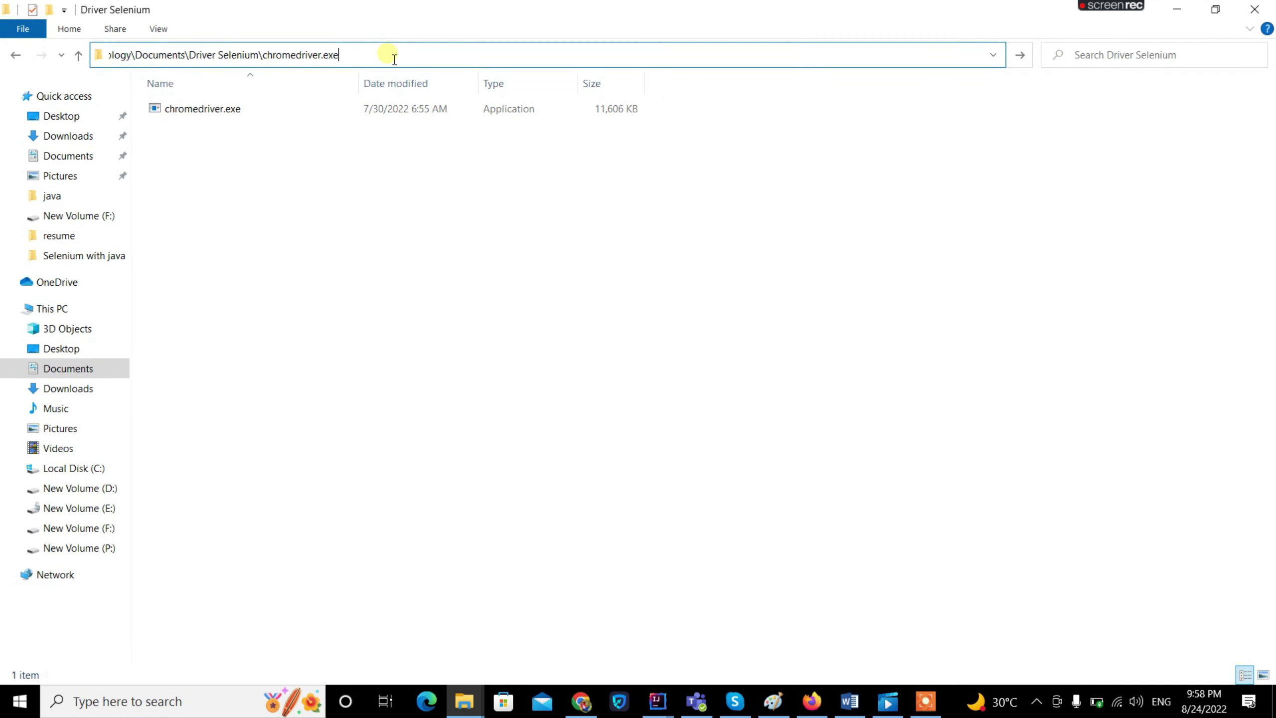
{"action": "key", "text": "BackSpace"}
{"action": "key", "text": "BackSpace"}
{"action": "key", "text": "BackSpace"}
{"action": "key", "text": "BackSpace"}
{"action": "key", "text": "BackSpace"}
{"action": "key", "text": "BackSpace"}
{"action": "key", "text": "BackSpace"}
{"action": "key", "text": "BackSpace"}
{"action": "key", "text": "BackSpace"}
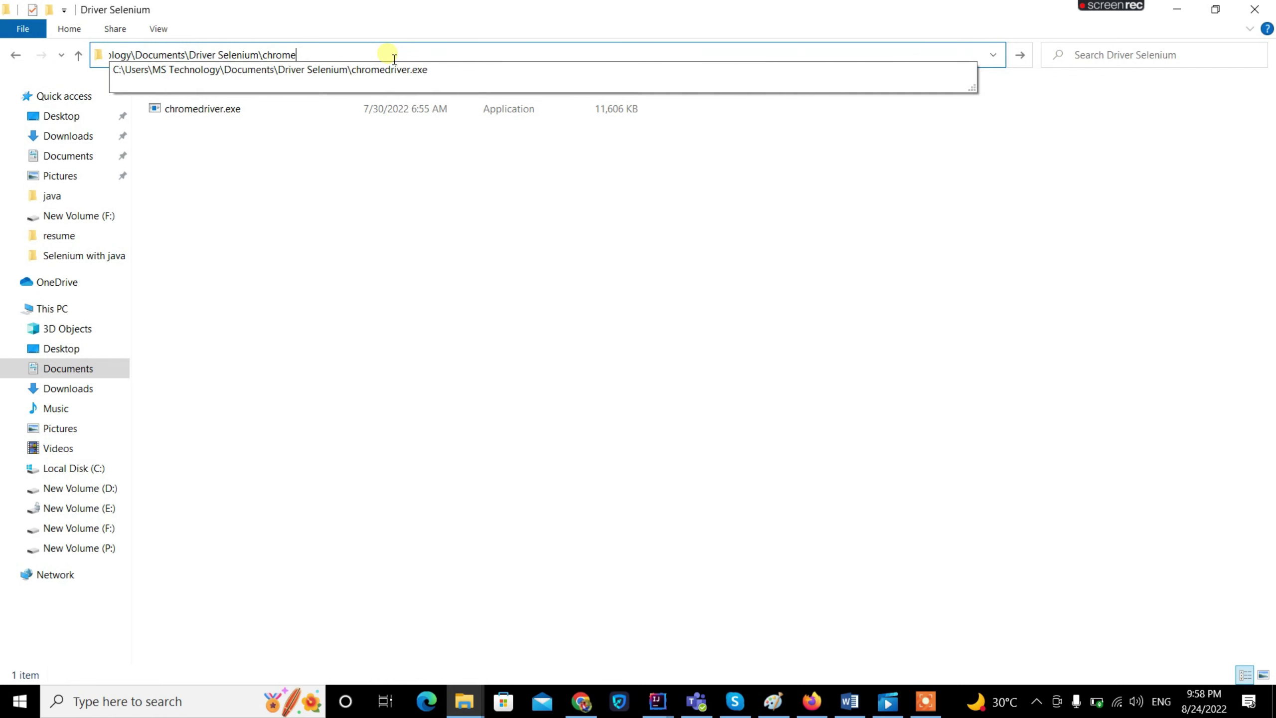
{"action": "left_click", "coordinate": [411, 260]}
Copy the full path of chromedriver.exe in Driver Selenium and paste it into setProperty's empty second string in IntelliJ IDEA
{"action": "left_click", "coordinate": [443, 55]}
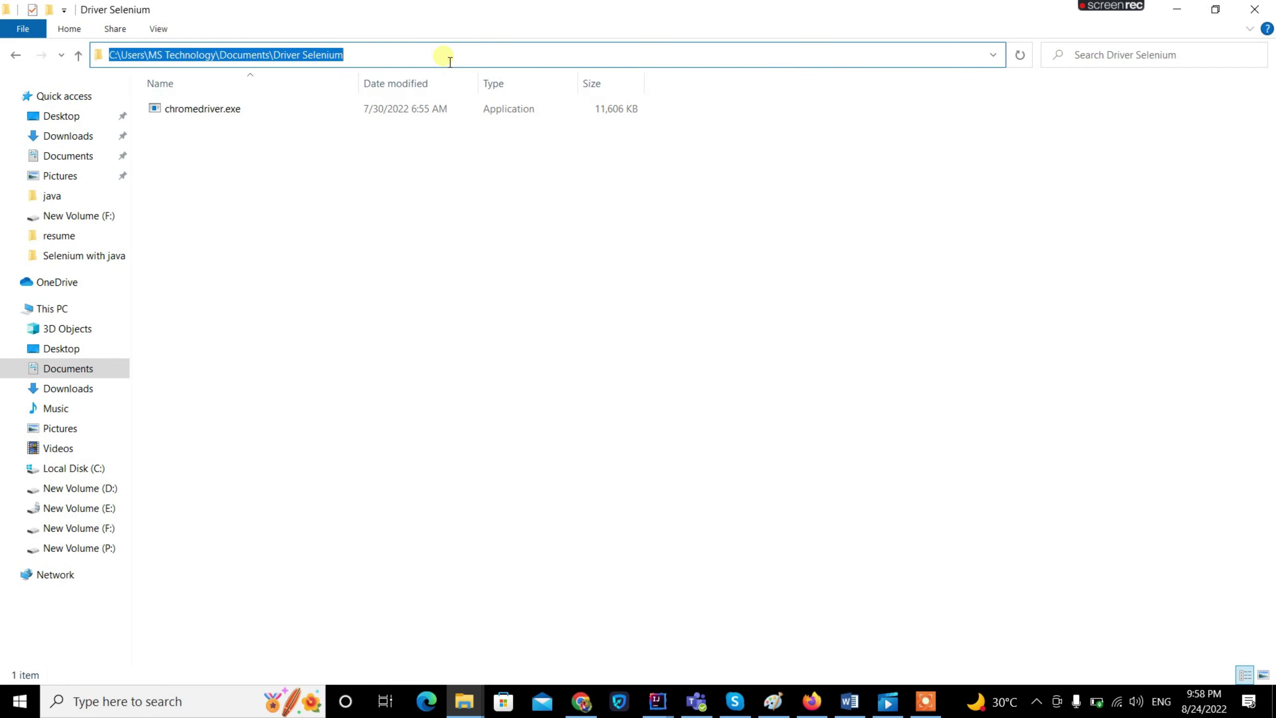
{"action": "left_click", "coordinate": [349, 55]}
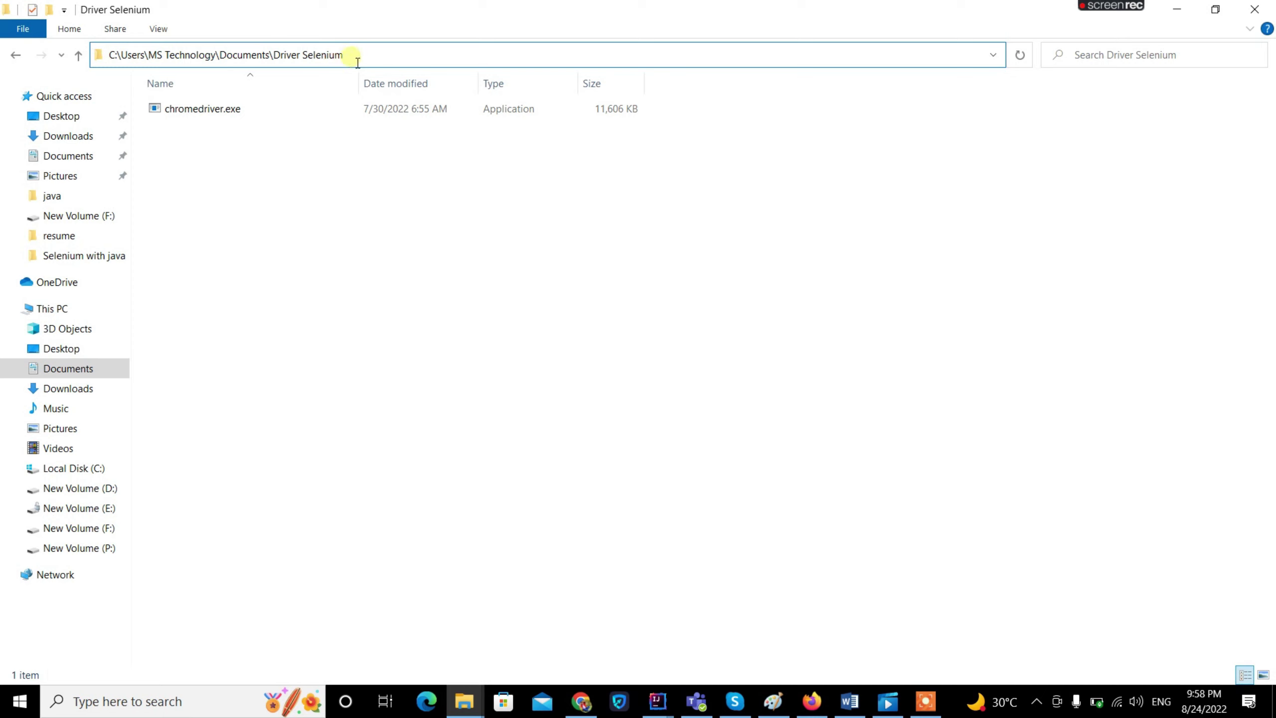
{"action": "type", "text": "\\"}
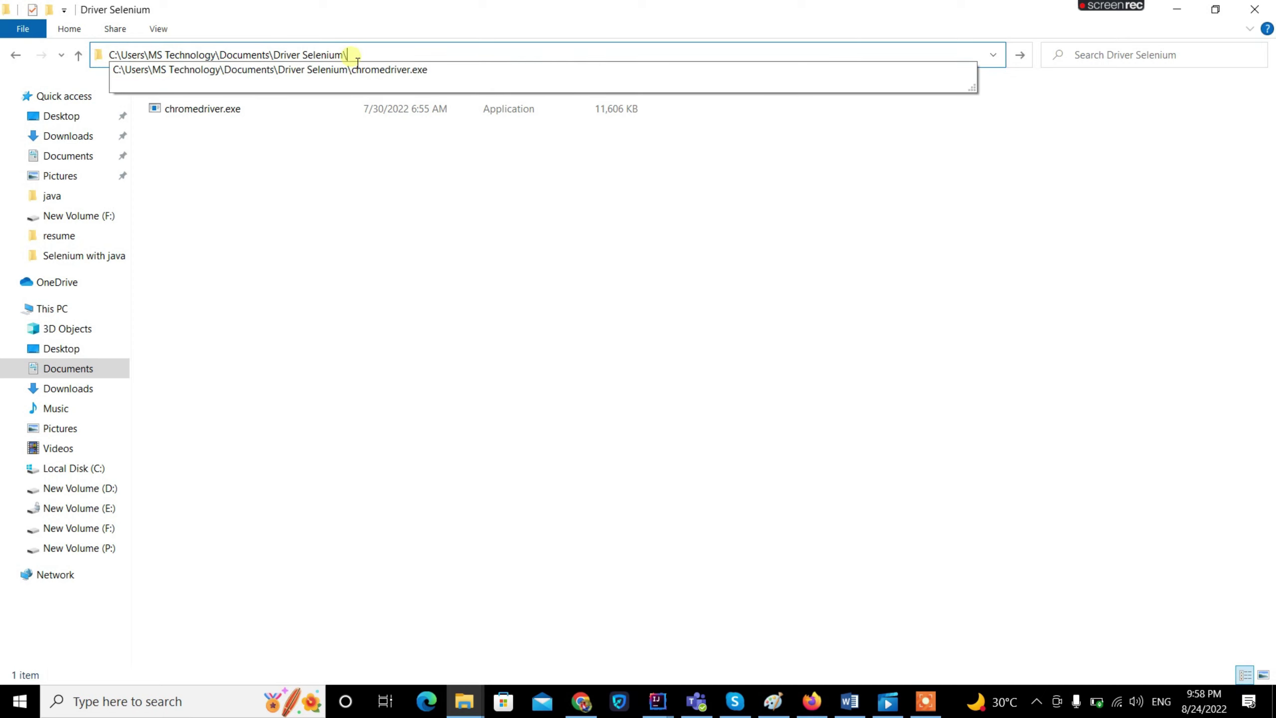
{"action": "key", "text": "Down"}
{"action": "key", "text": "ctrl+a"}
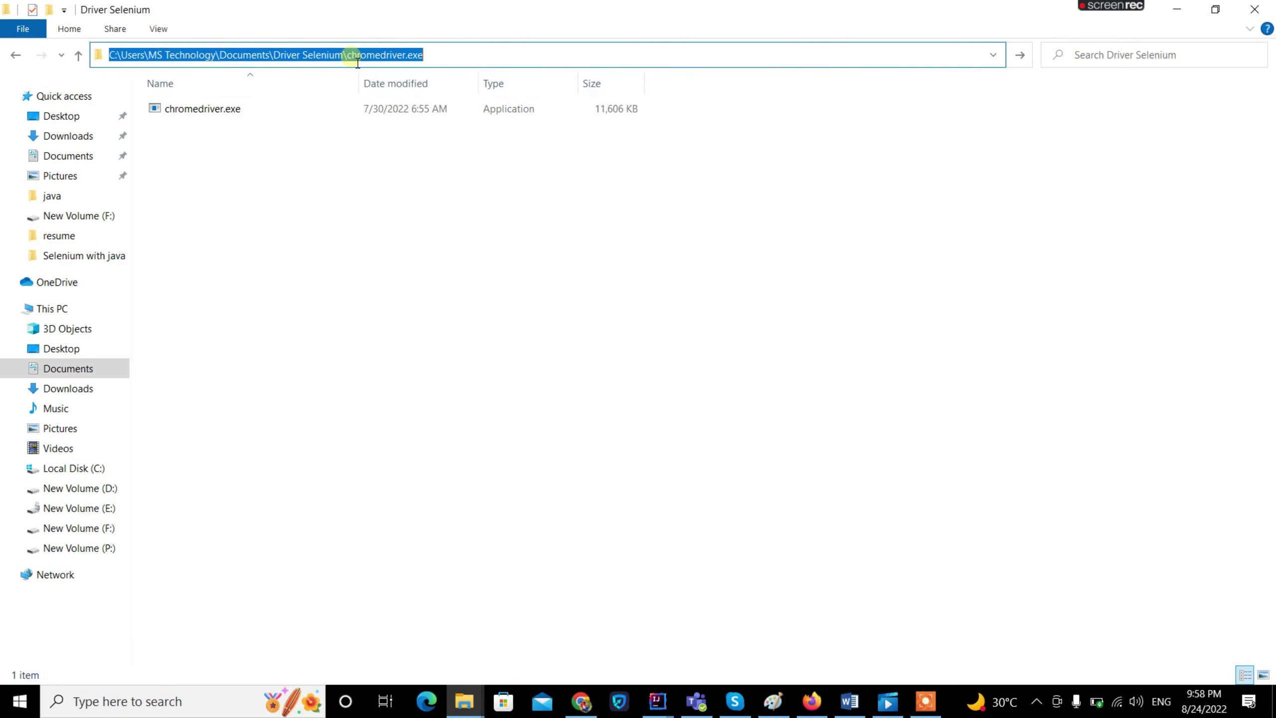
{"action": "right_click", "coordinate": [357, 62]}
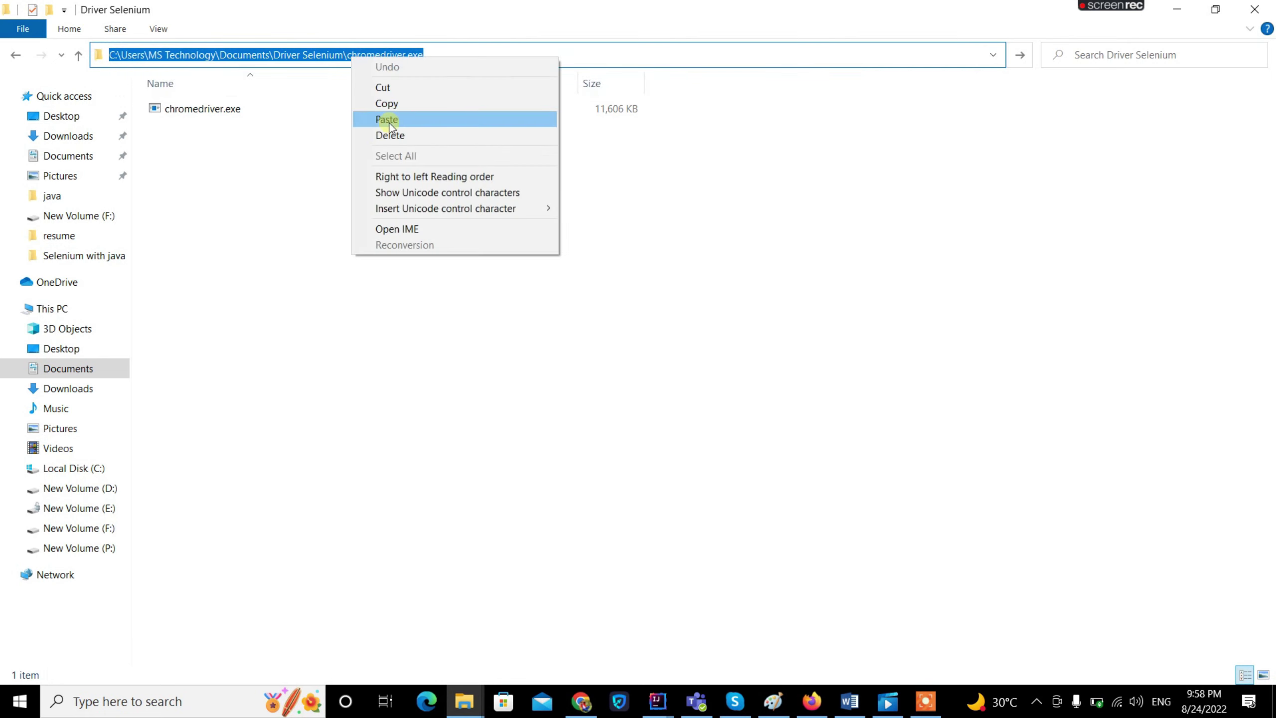
{"action": "left_click", "coordinate": [391, 104]}
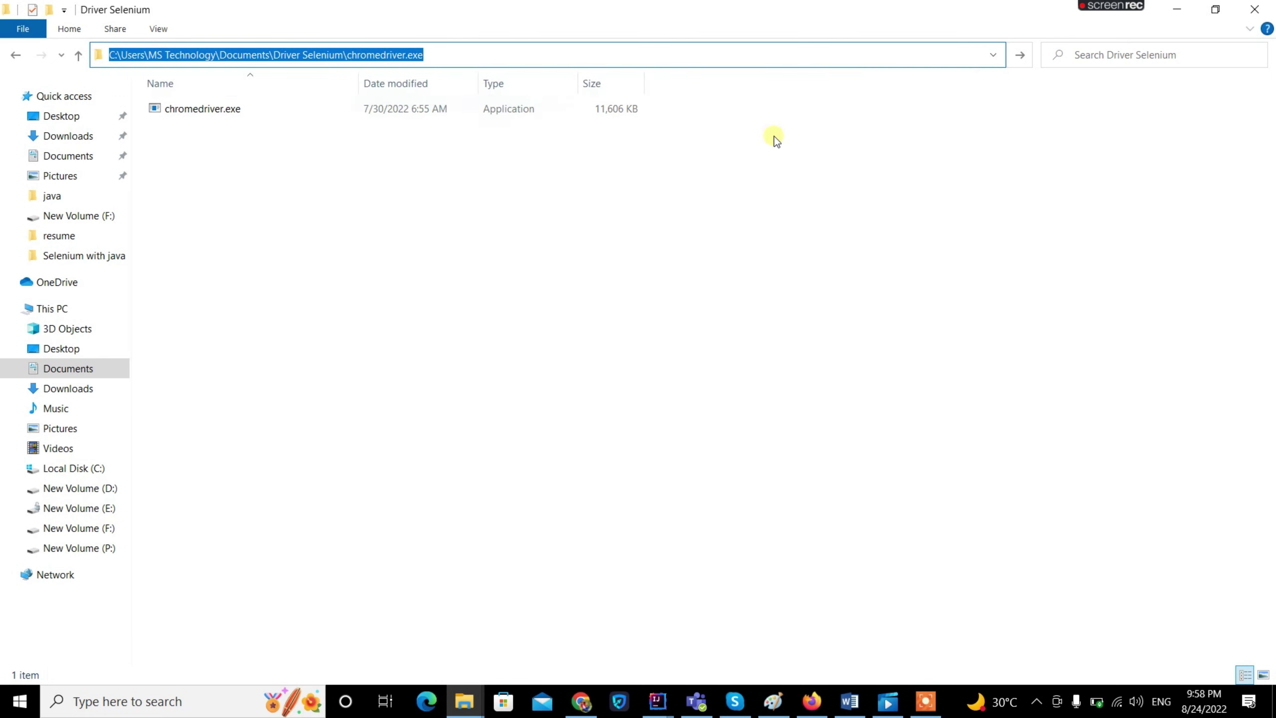
{"action": "left_click", "coordinate": [1177, 9]}
{"action": "key", "text": "ctrl+v"}
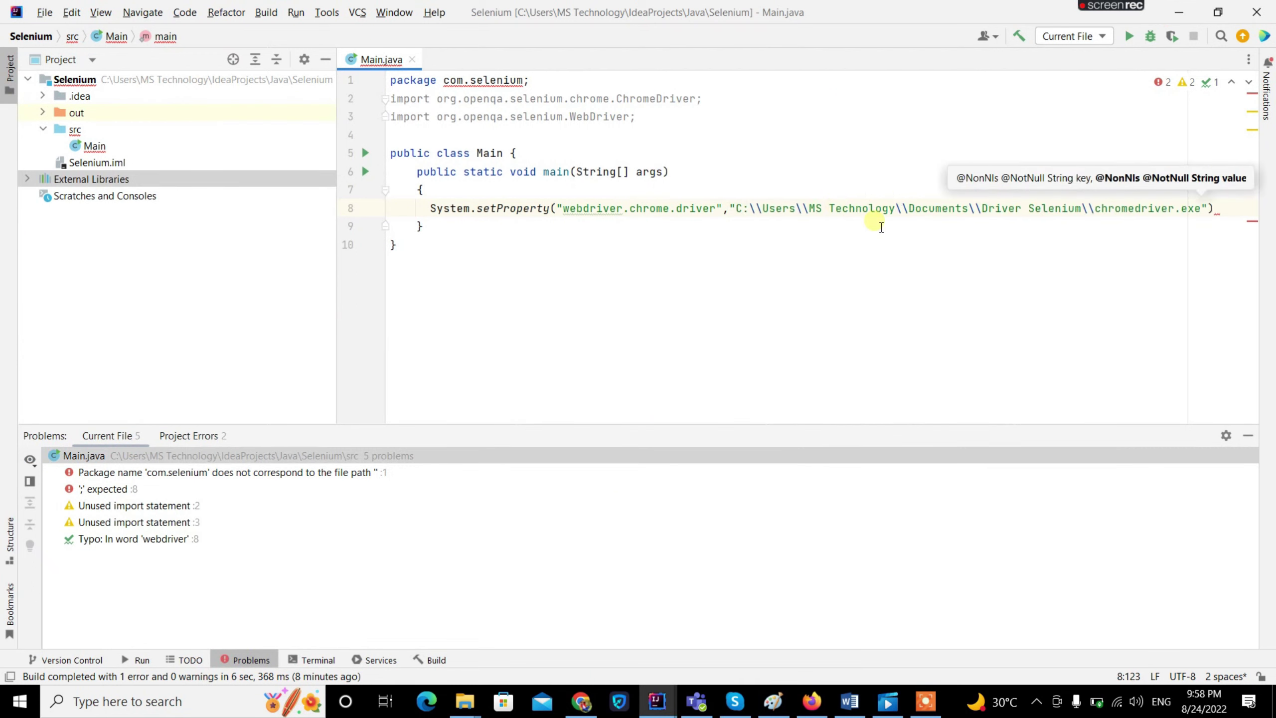
Add a line below the setProperty call and begin declaring a WebDriver variable with "WebDriver msdriver = new"
{"action": "left_click", "coordinate": [971, 226]}
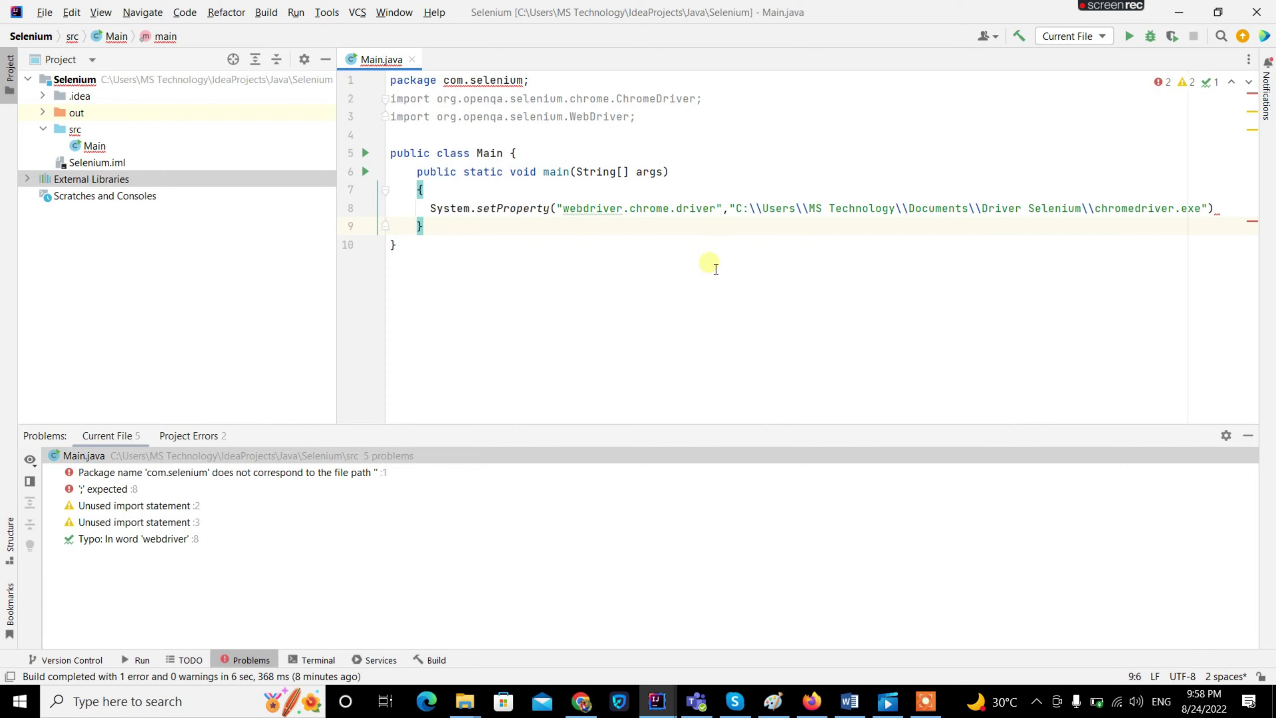
{"action": "left_click", "coordinate": [1220, 208]}
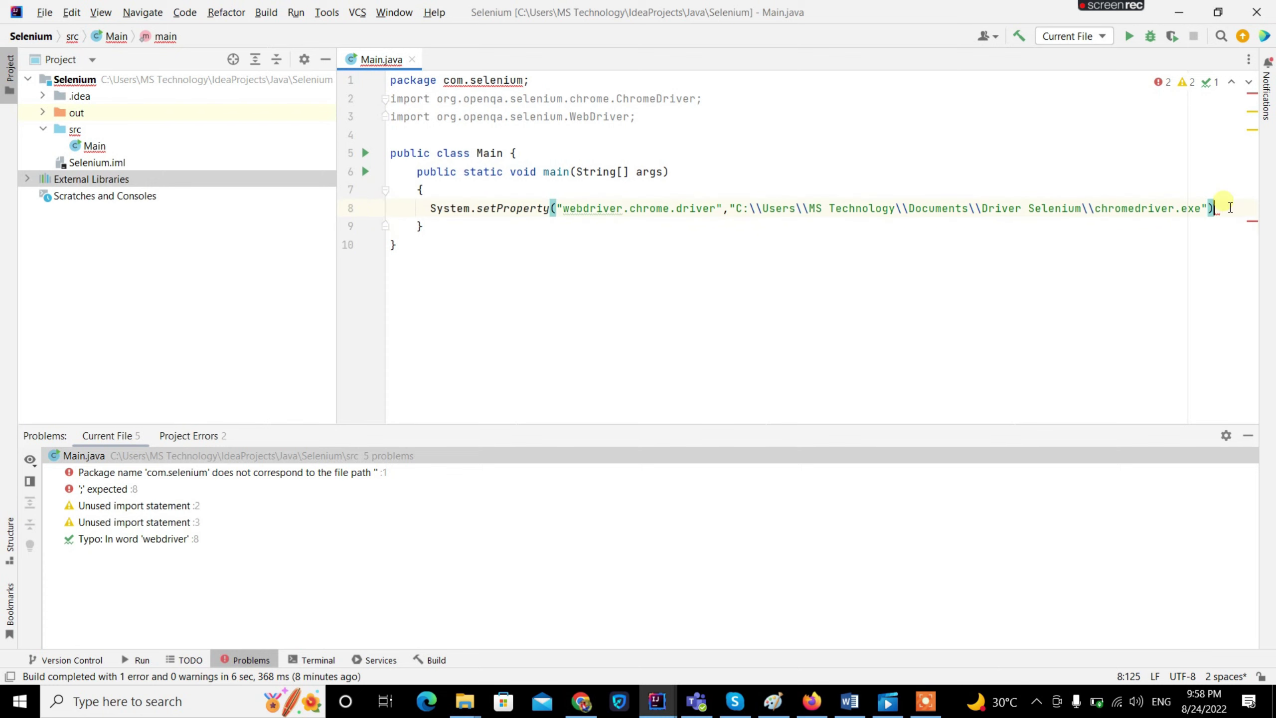
{"action": "key", "text": "Return"}
{"action": "type", "text": "WE"}
{"action": "type", "text": "e"}
{"action": "key", "text": "BackSpace"}
{"action": "type", "text": "eb"}
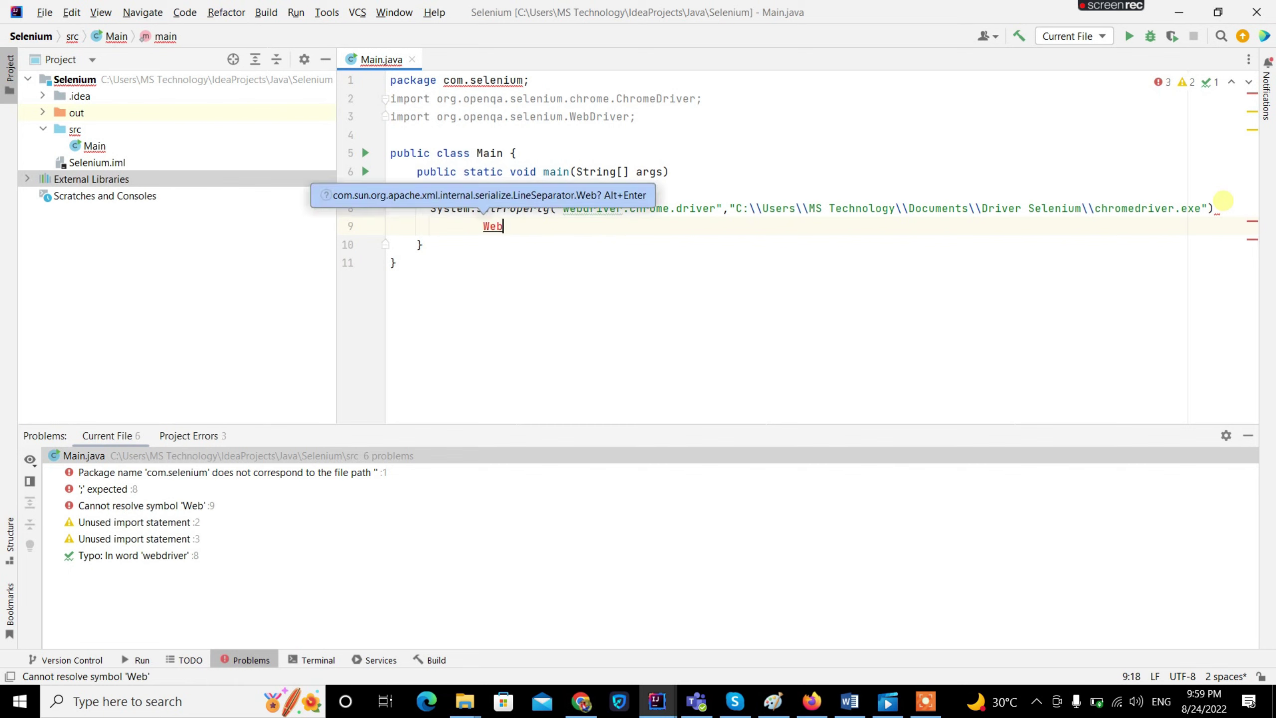
{"action": "type", "text": "Driver"}
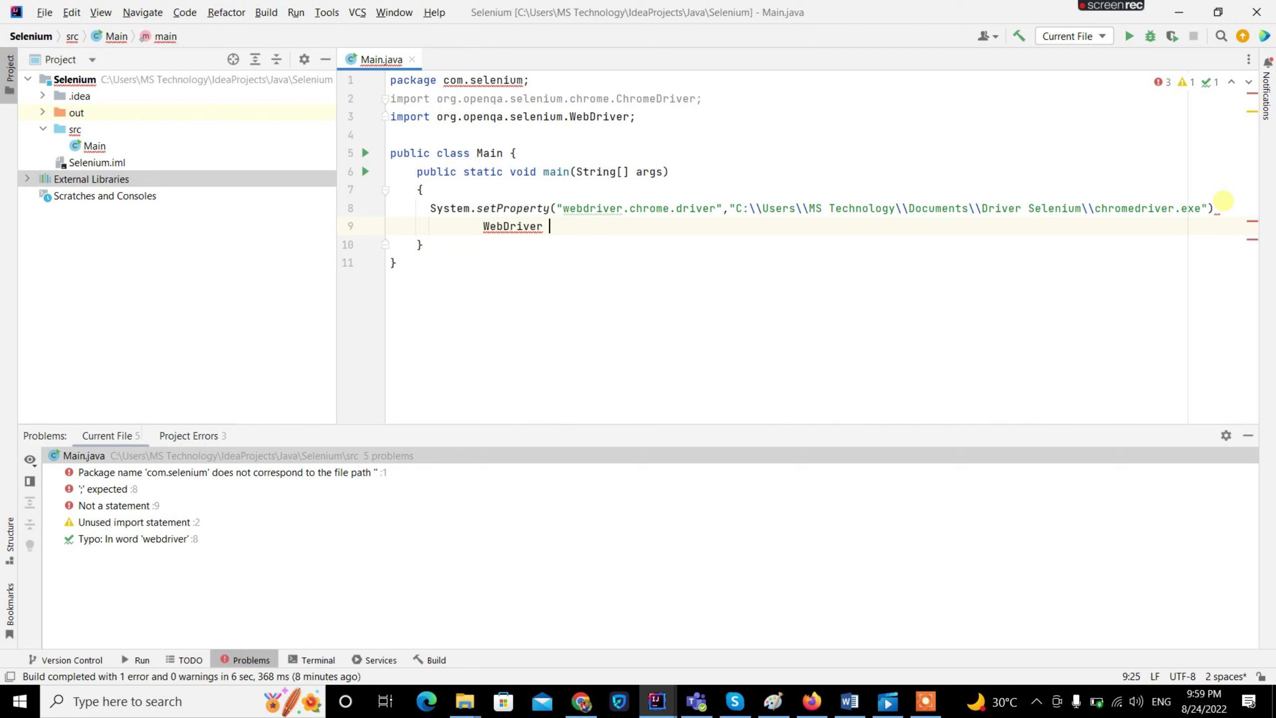
{"action": "type", "text": "ms"}
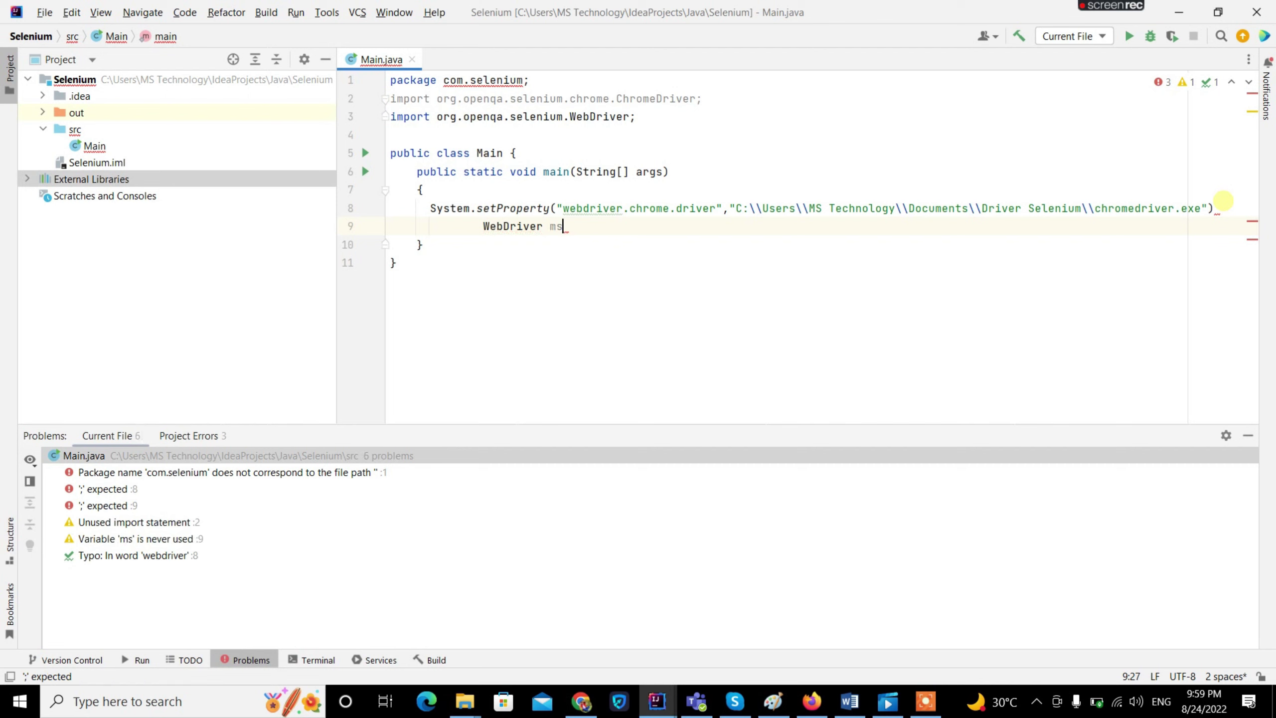
{"action": "type", "text": "driver = new"}
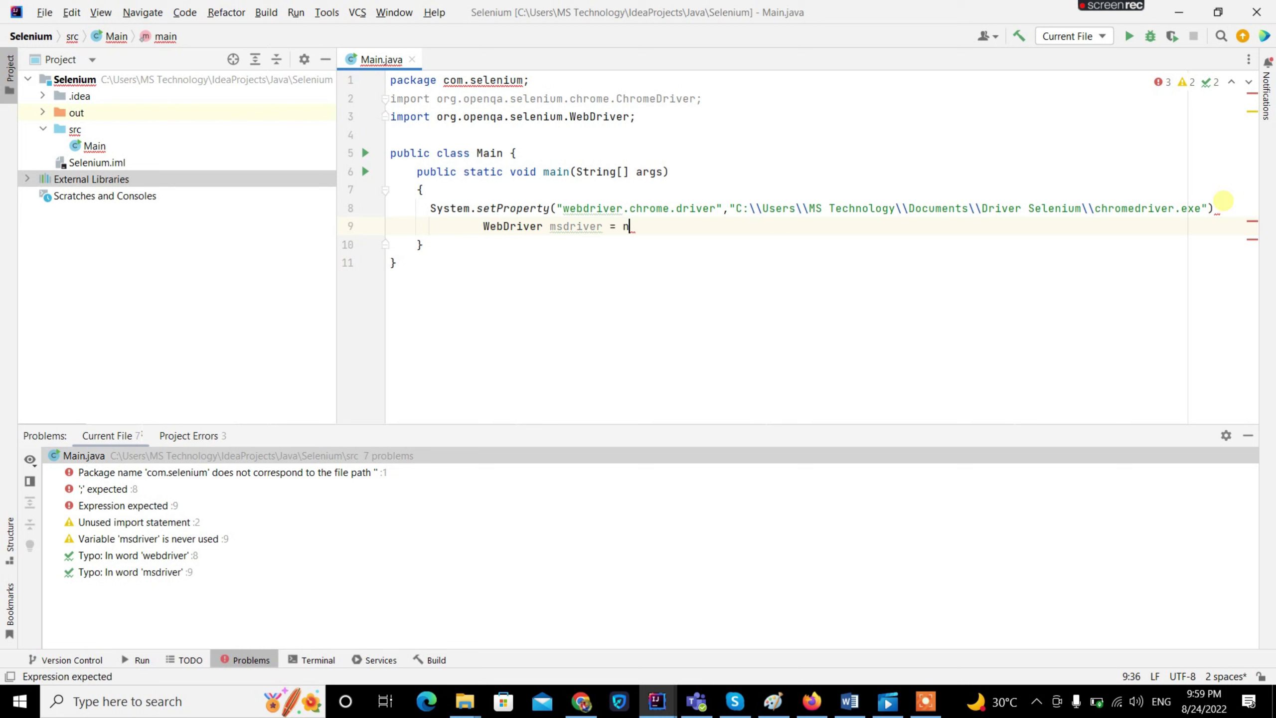